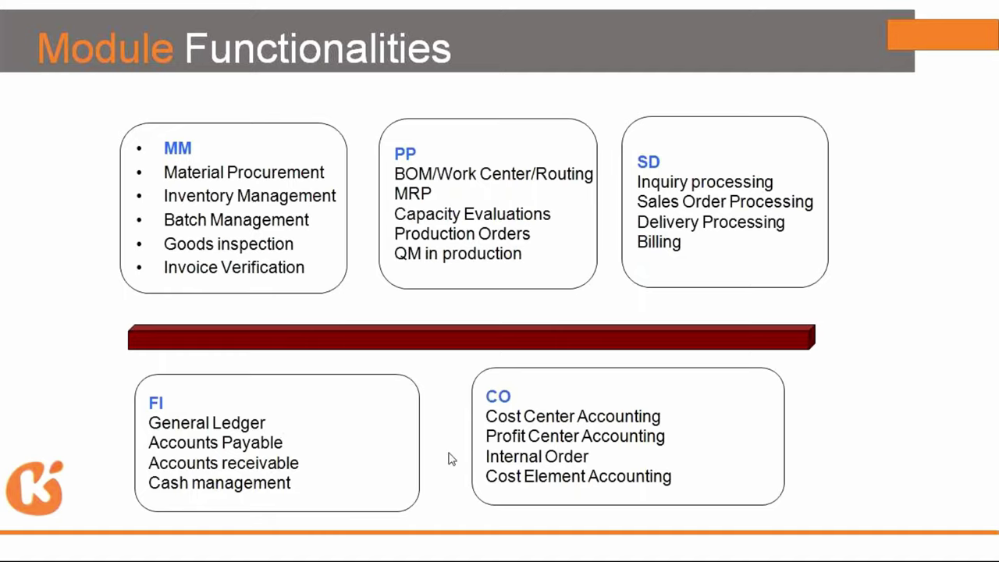
- Leave the presentation slide show and switch to the SAP Easy Access session
key(Escape)
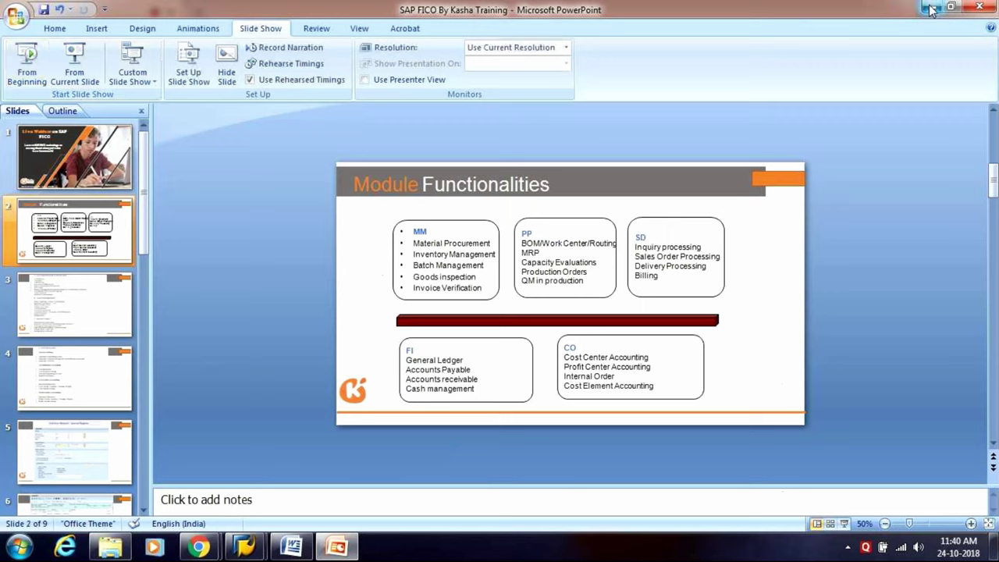
click(929, 8)
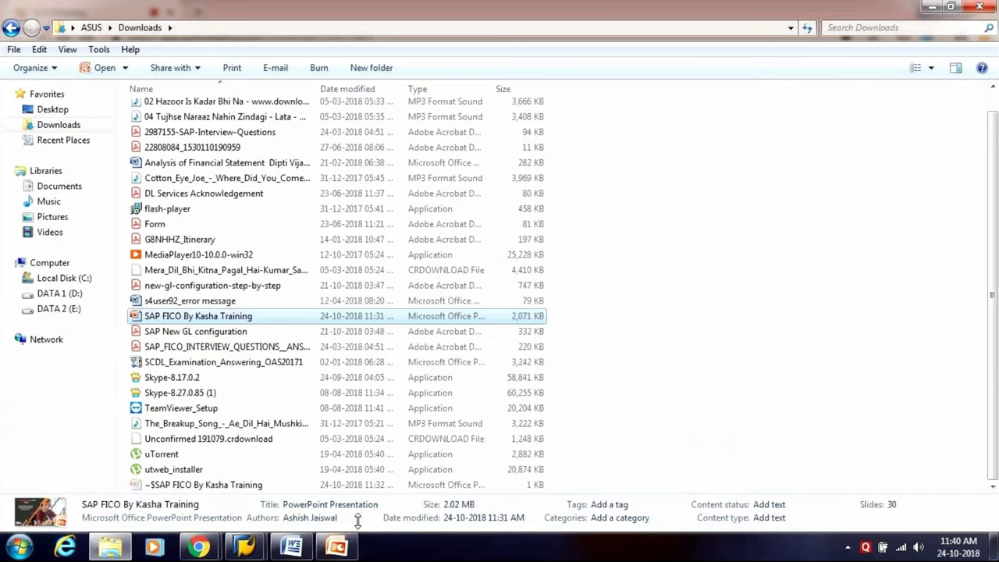
click(245, 546)
click(263, 476)
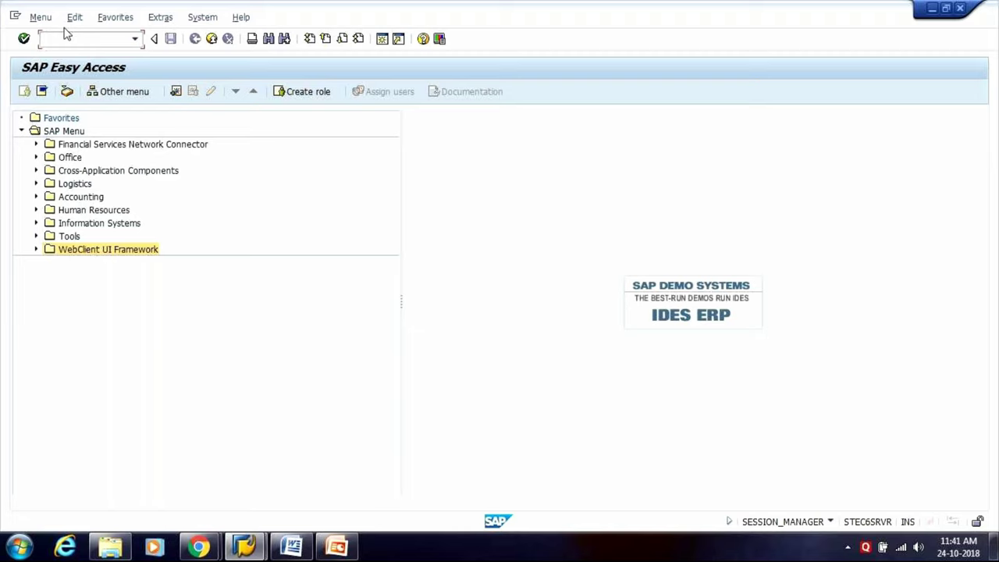
text(FS00)
drag(103, 40, 43, 39)
click(17, 39)
- Open FS00 - Centrally from Individual Processing under Accounting, Financial Accounting, General Ledger, Master Records, G/L Accounts, and clear the G/L account number
click(36, 198)
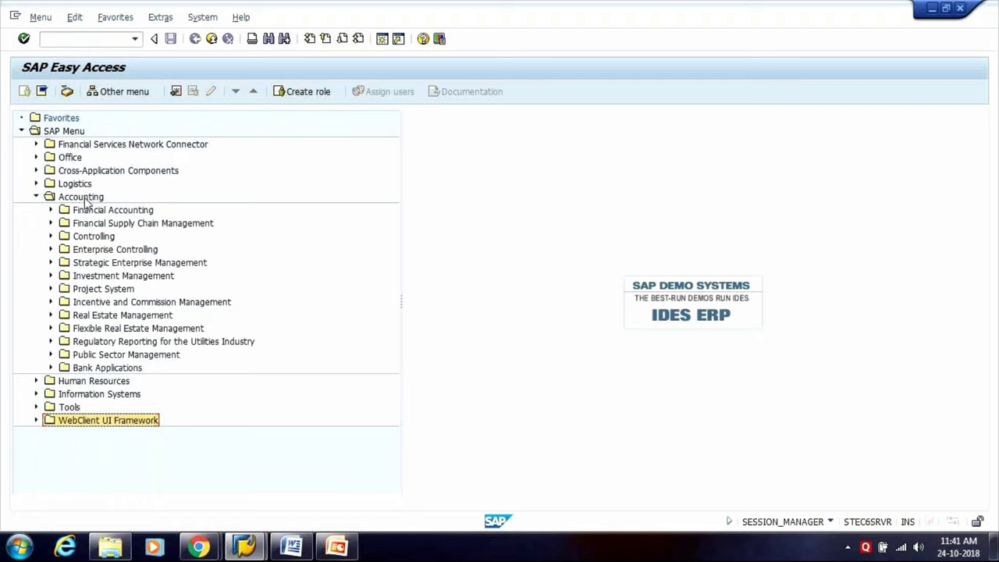
click(50, 211)
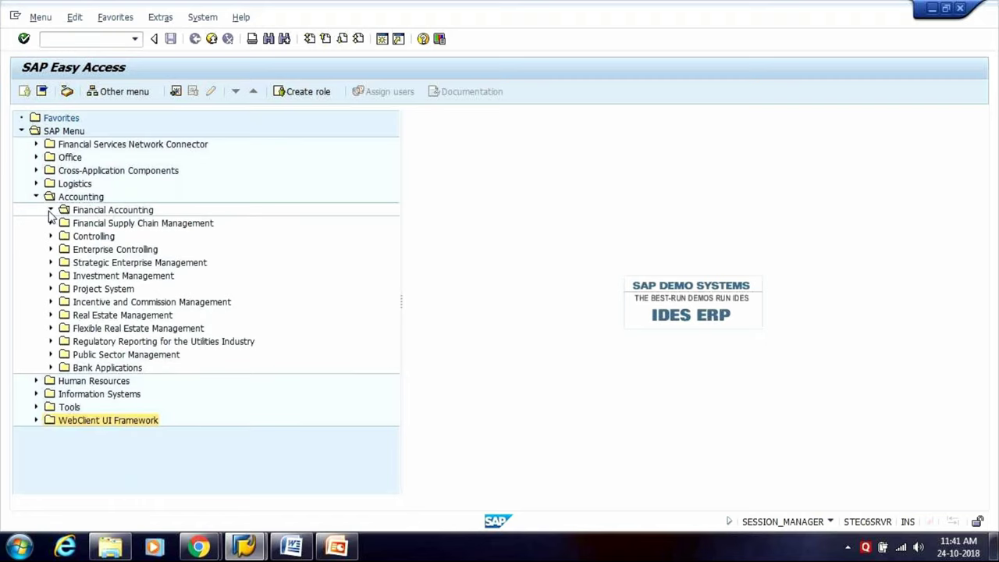
click(66, 224)
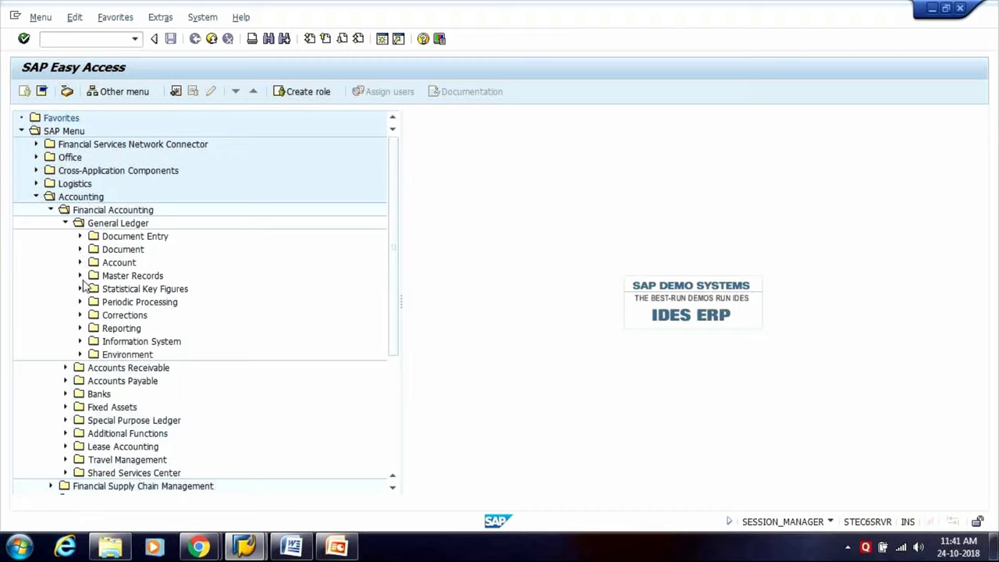
click(79, 275)
click(94, 289)
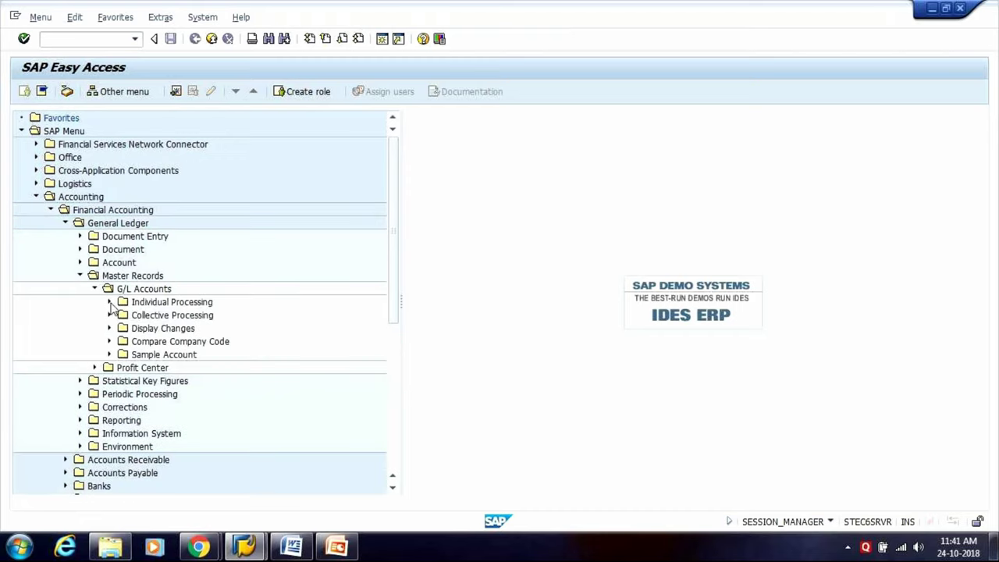
click(110, 303)
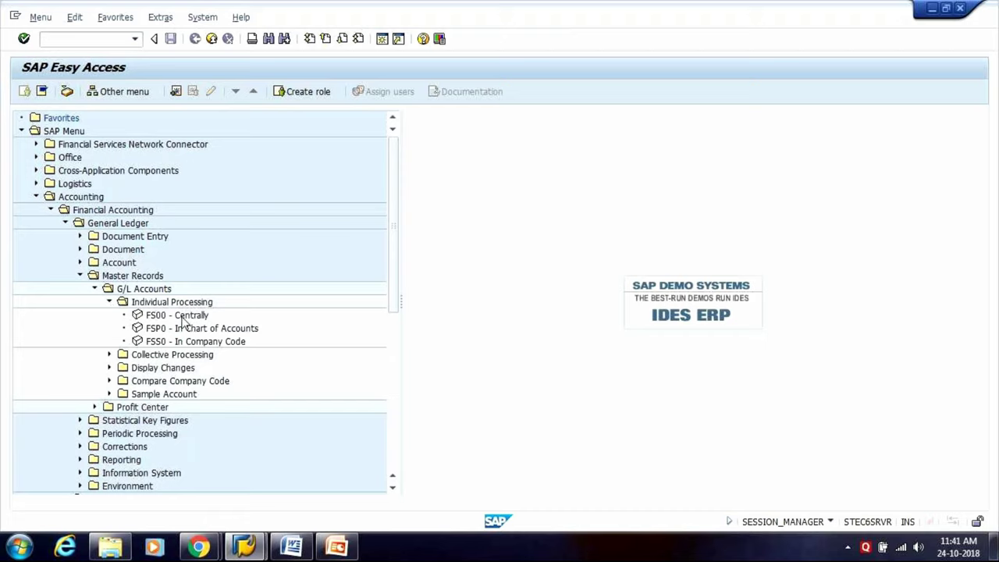
click(180, 318)
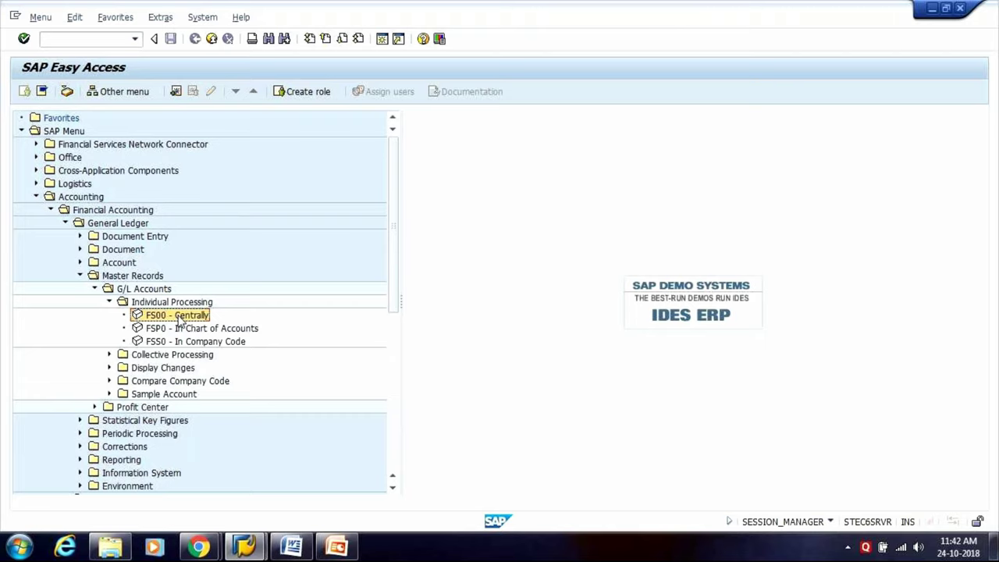
double_click(180, 318)
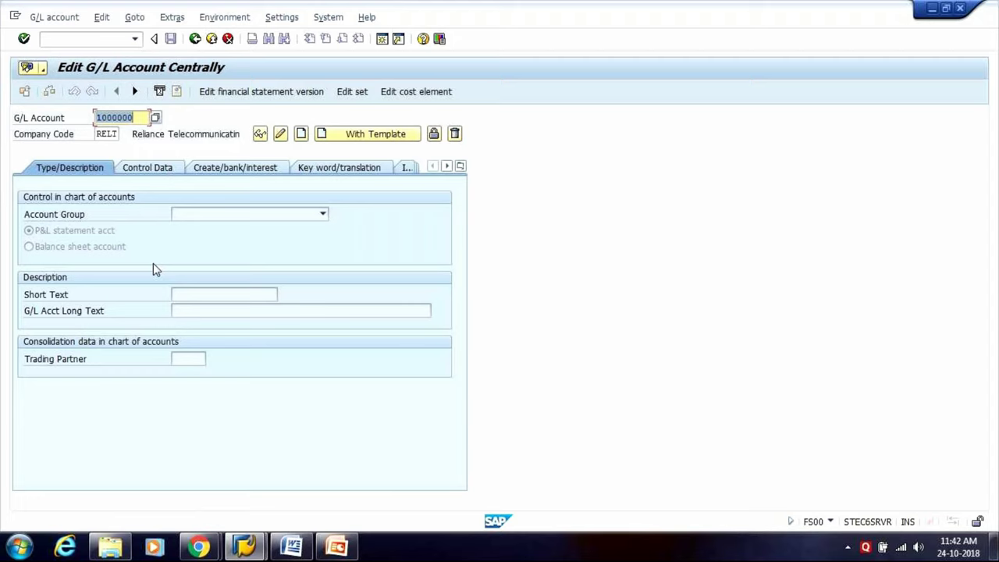
key(Delete)
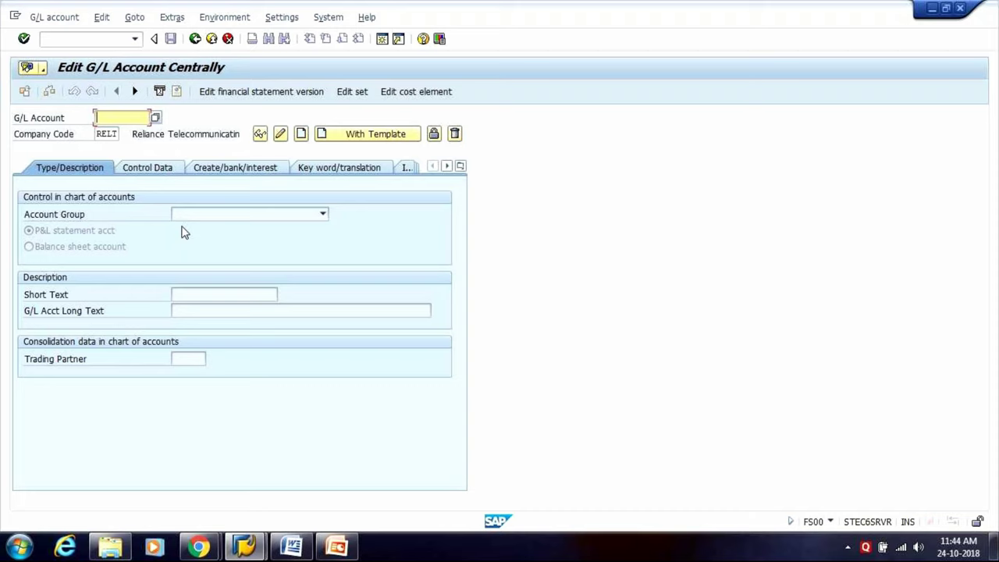
- Open the document types configuration, transaction OBA7, in a new session from the Edit G/L Account Centrally session
click(73, 41)
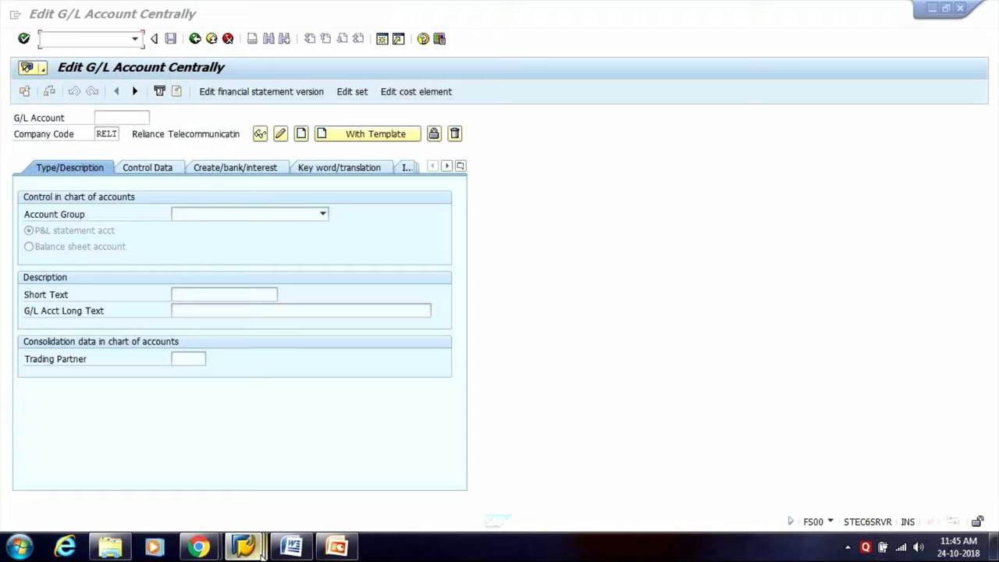
mouse_move(244, 546)
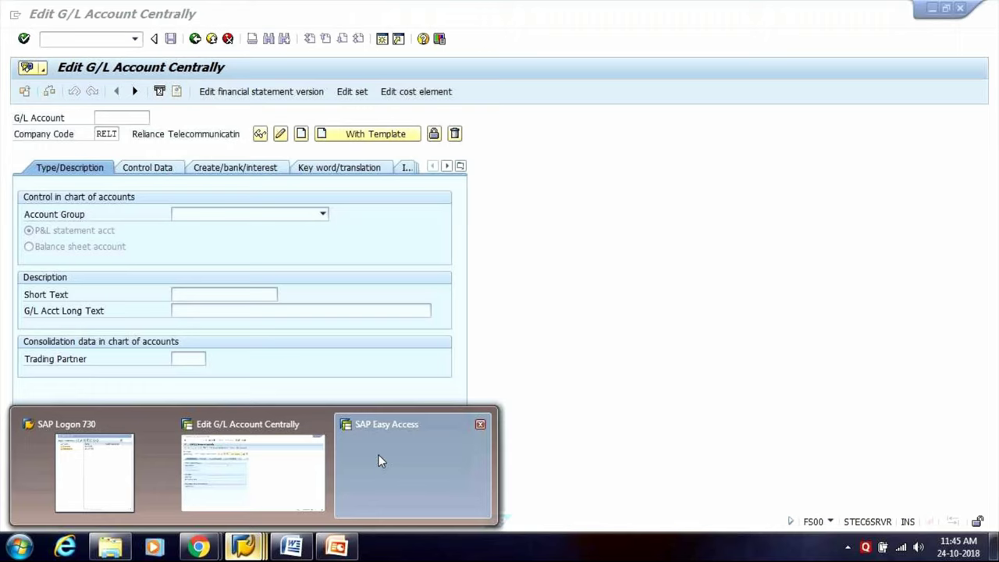
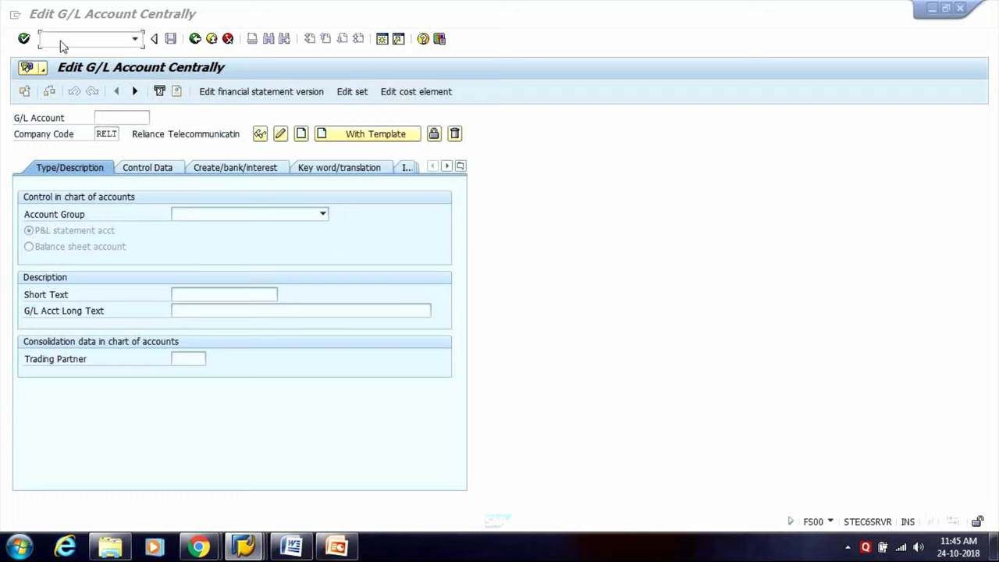
mouse_move(262, 545)
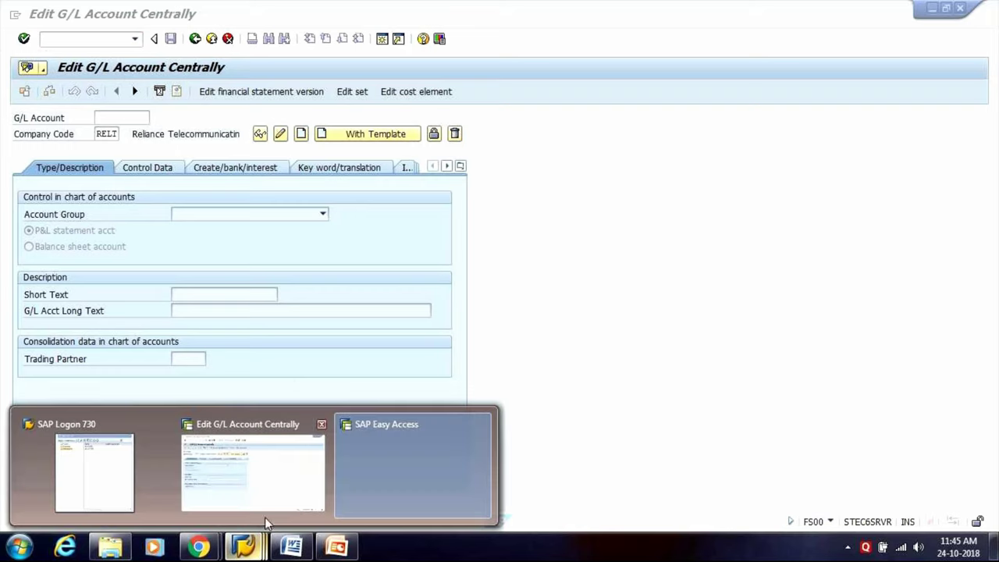
click(263, 459)
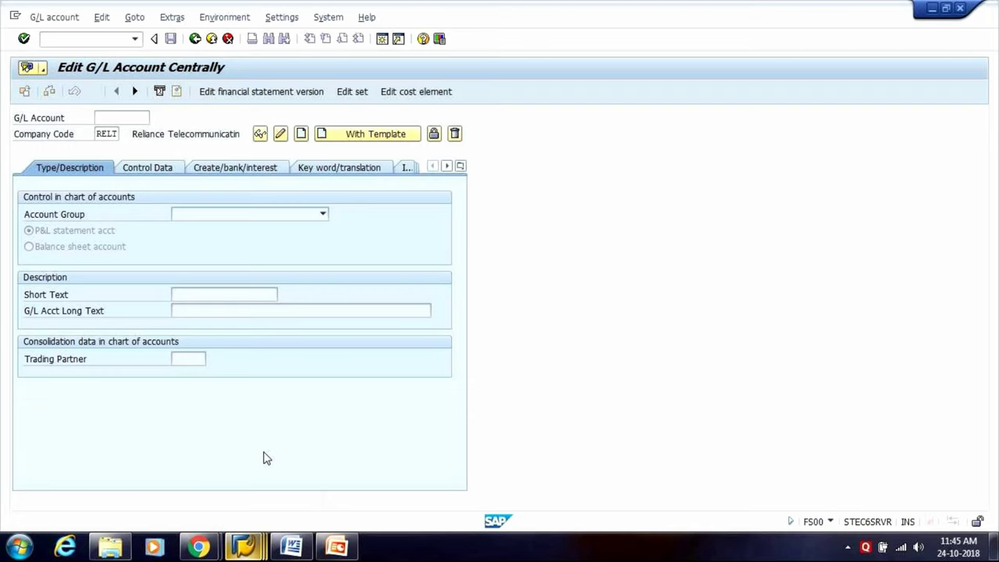
click(68, 39)
text(/ooba7)
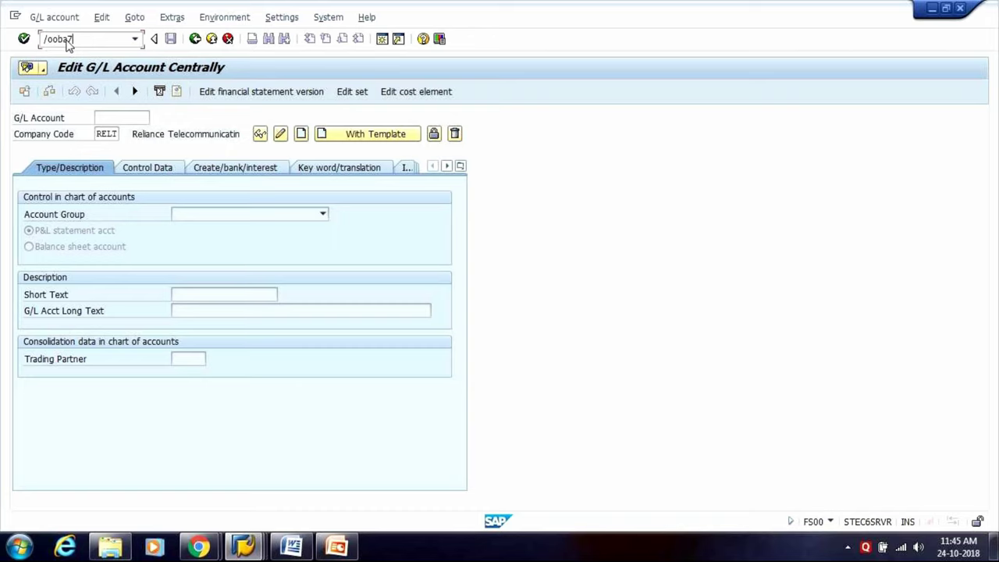
key(Return)
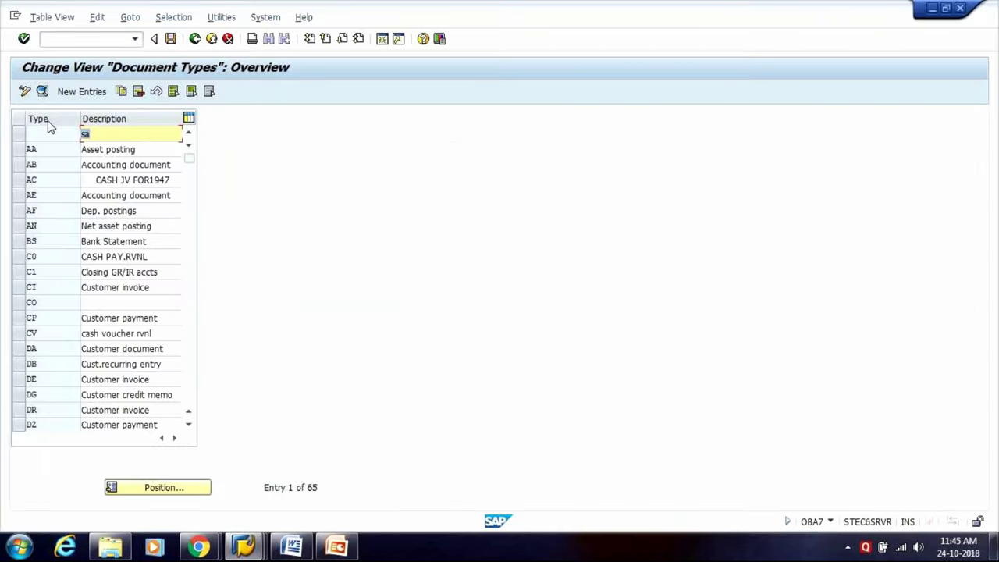
- Look through the document types list and select the SA entry for G/L account documents
click(69, 44)
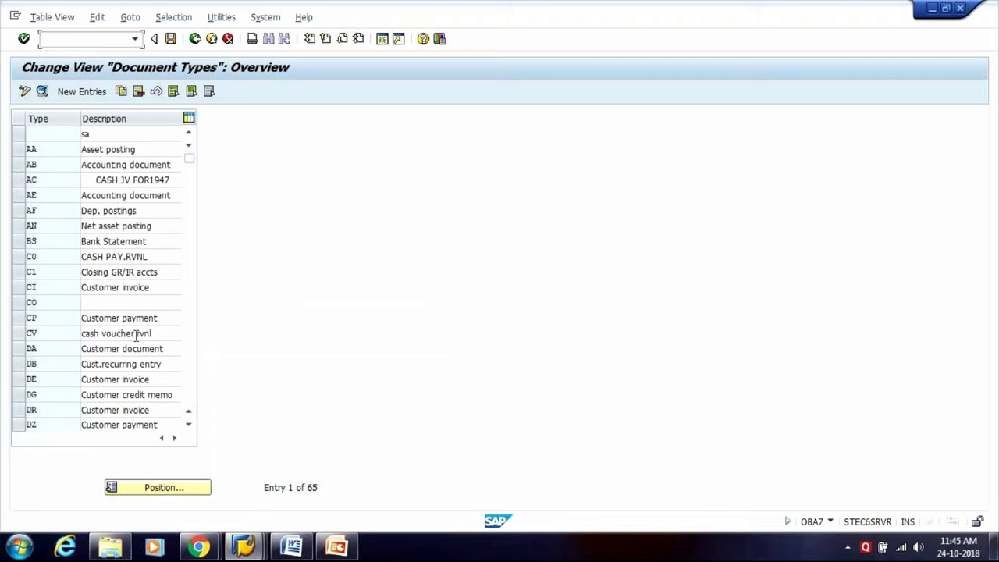
key(Page_Down)
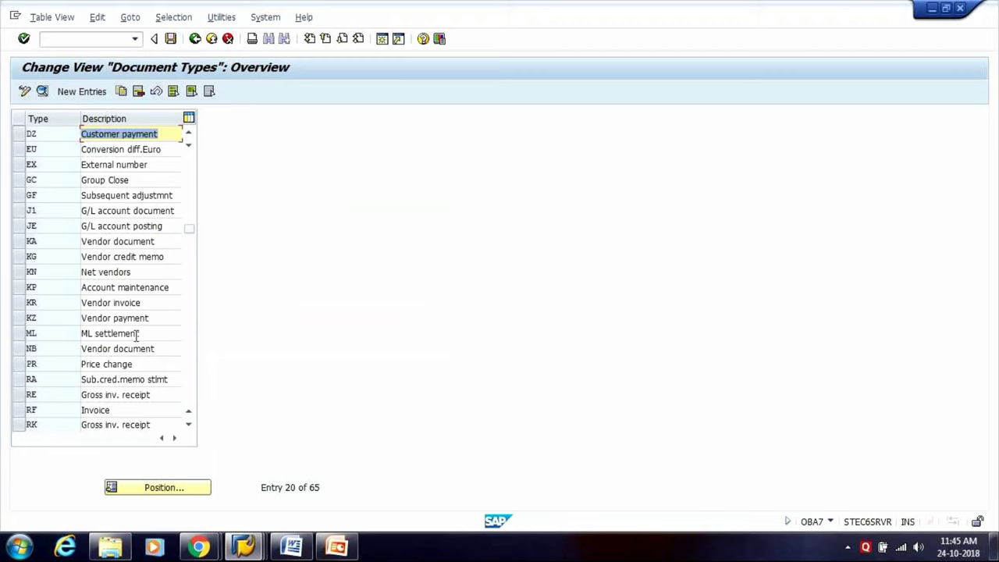
key(Page_Down)
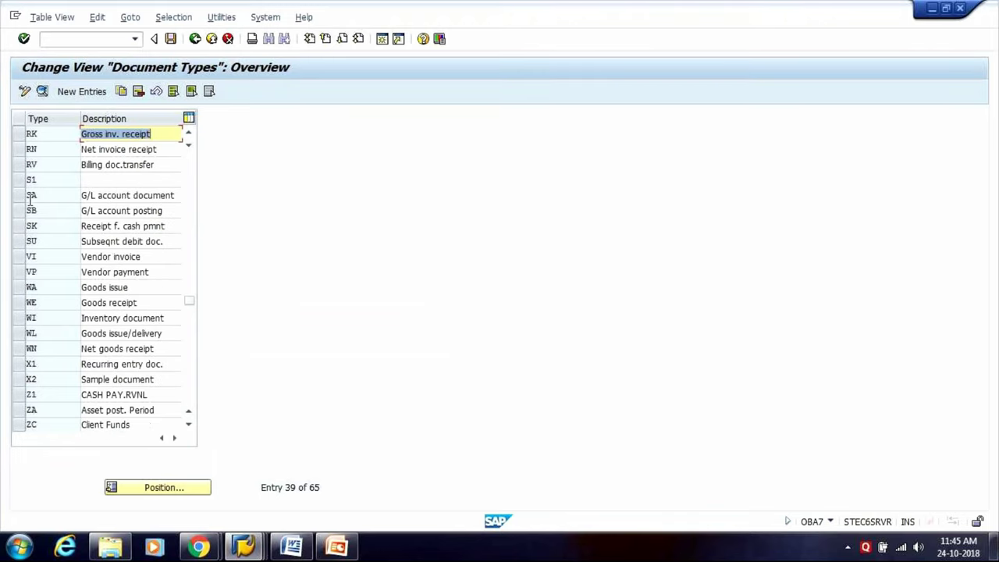
click(22, 196)
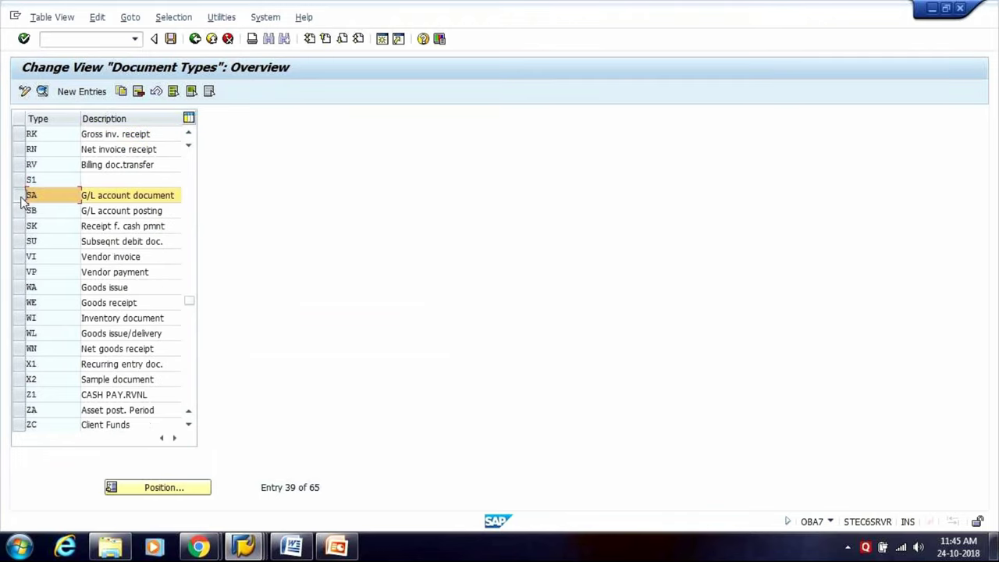
- Switch this session to the G/L account groups configuration, transaction OBD4, and position the list at chart of accounts REOP
click(53, 39)
text(/)
text(noba7)
key(Return)
click(154, 487)
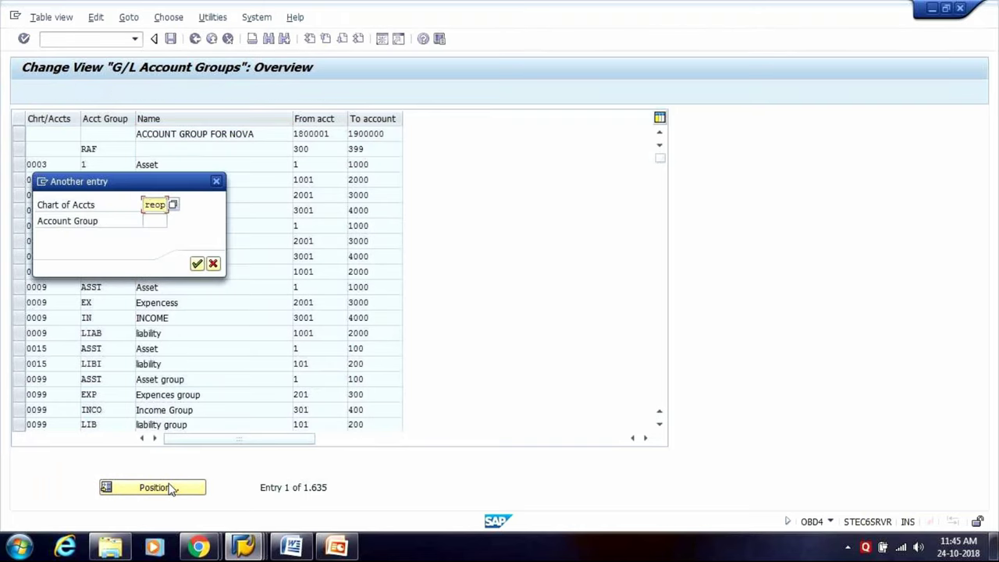
key(Return)
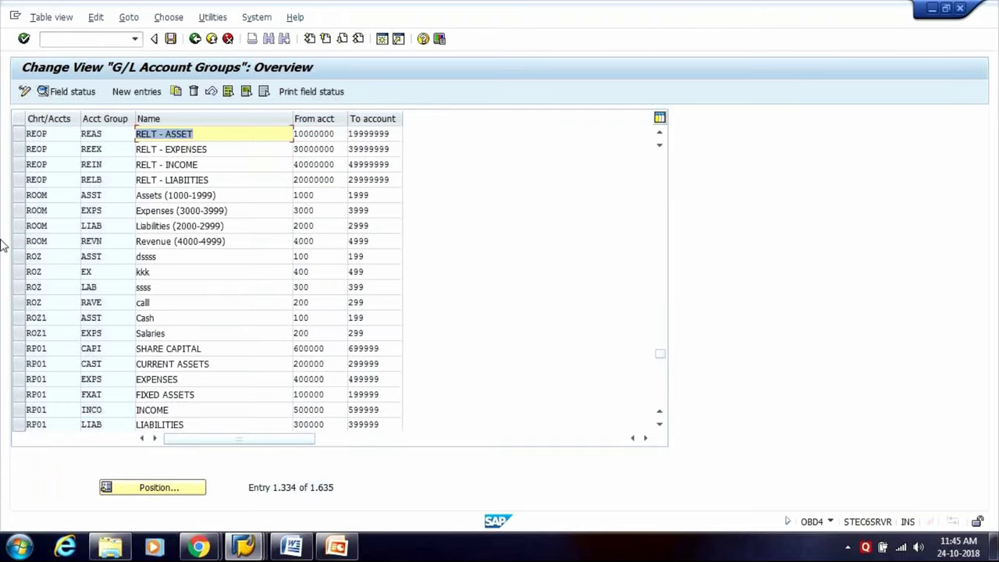
- Select the REOP account groups REAS, REEX, REIN and RELB and examine their names and account number ranges
click(19, 134)
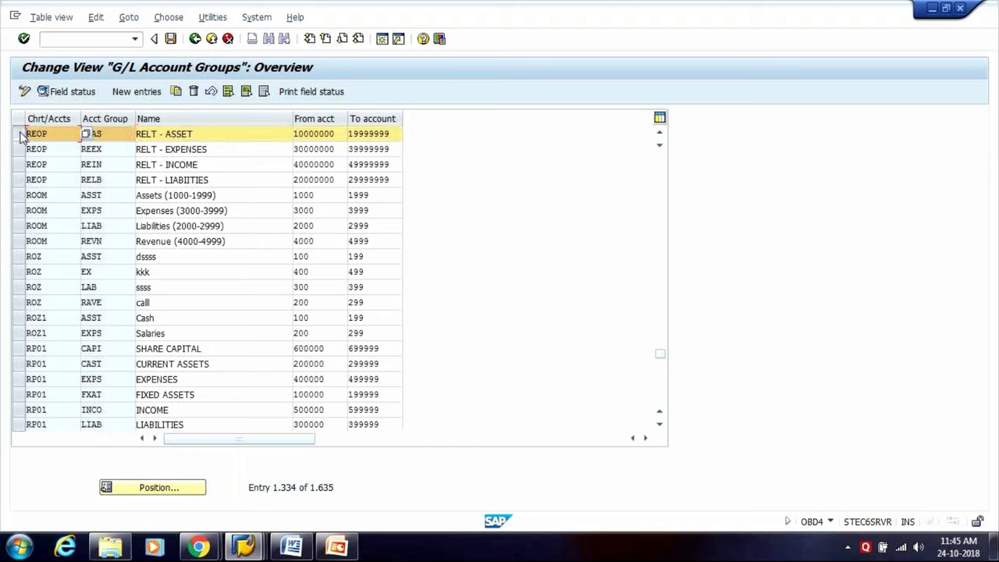
click(19, 149)
click(19, 179)
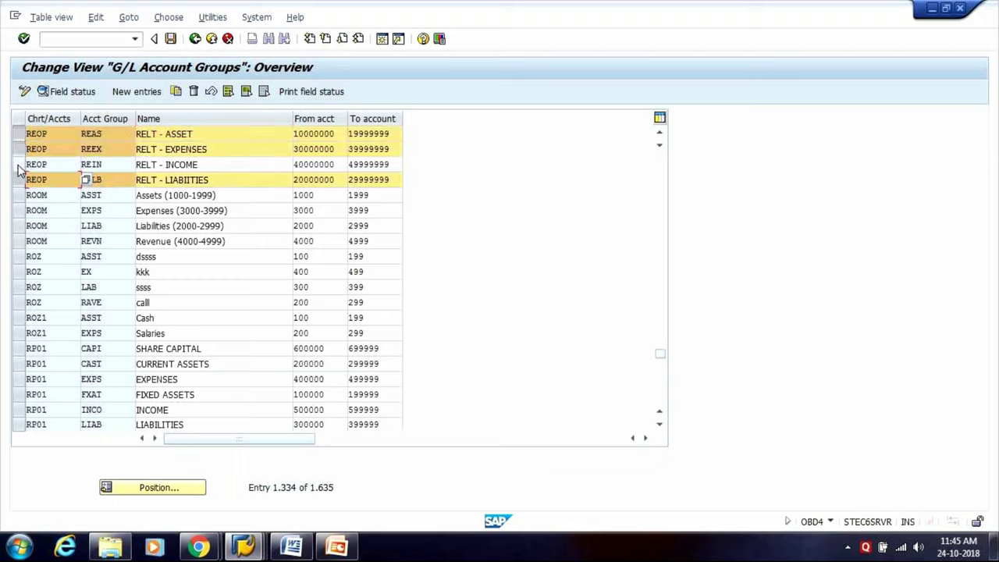
click(19, 165)
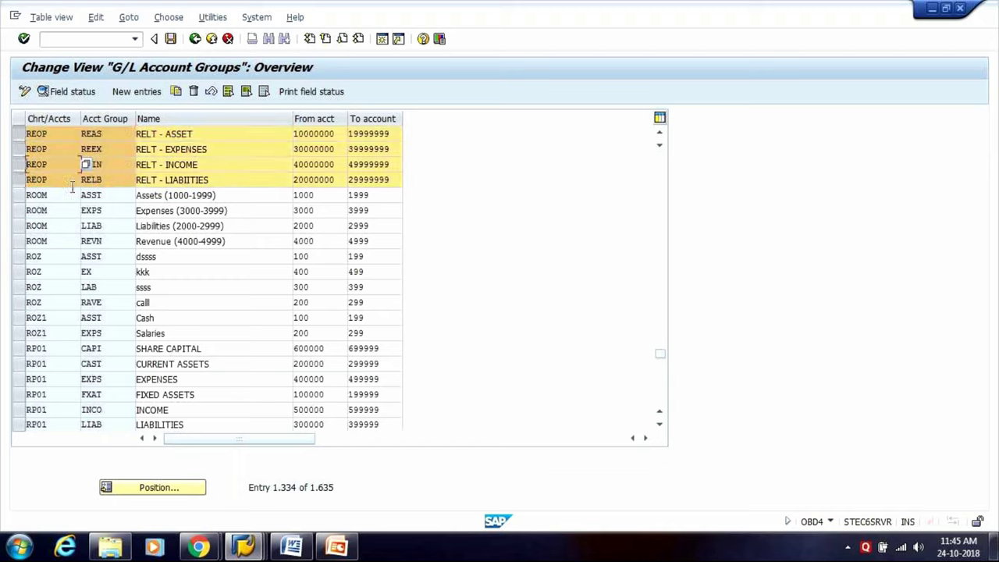
click(198, 133)
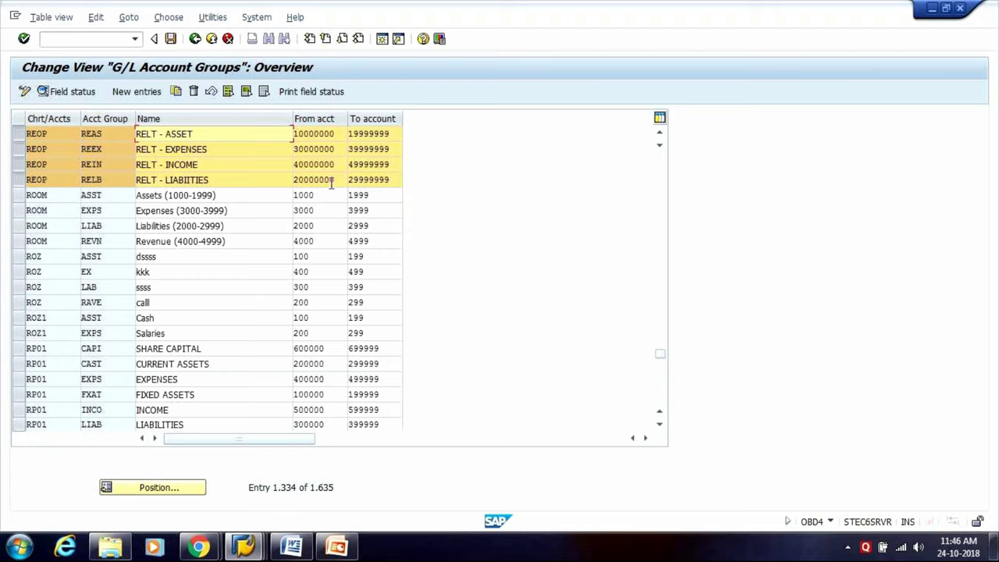
click(378, 183)
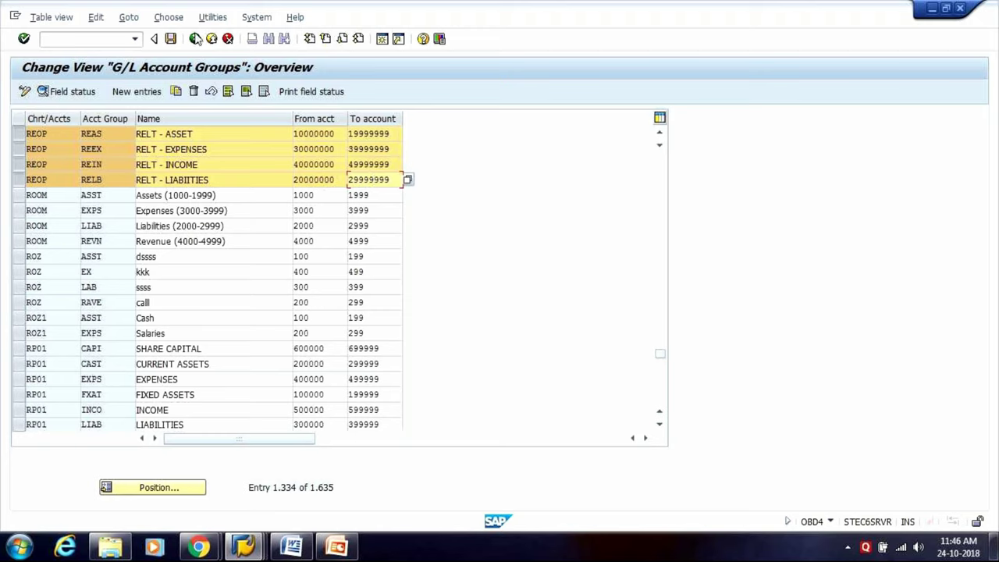
- Leave the G/L account groups view and return to the Edit G/L Account Centrally session
click(195, 43)
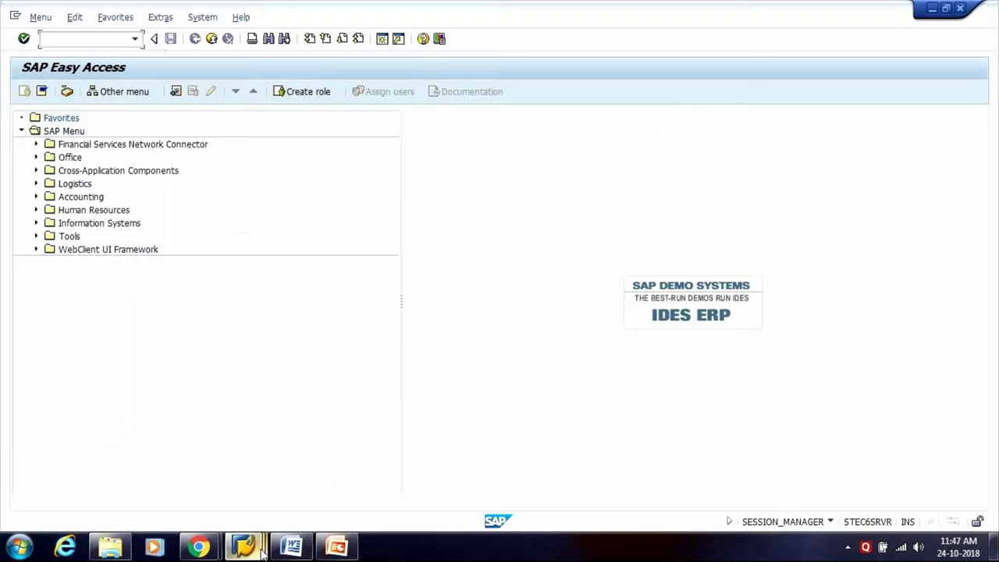
mouse_move(262, 550)
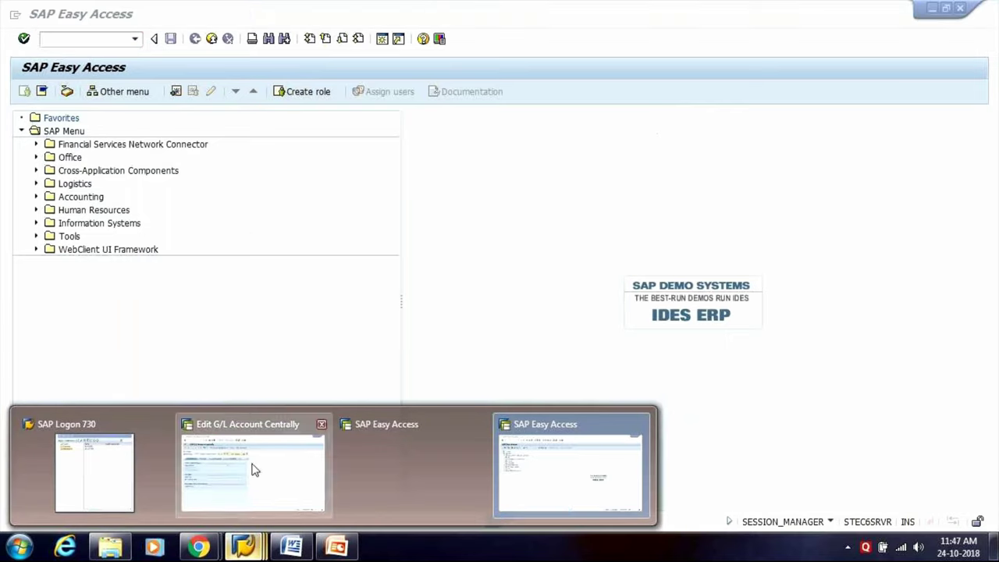
click(254, 468)
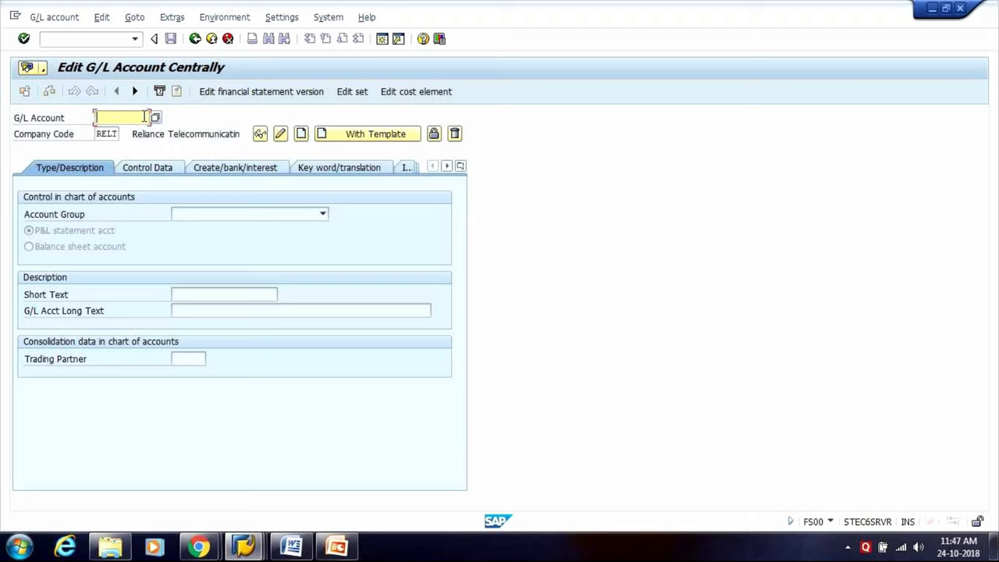
- Re-enter company code RELT for the G/L account and place the cursor in the empty G/L Account field
double_click(97, 133)
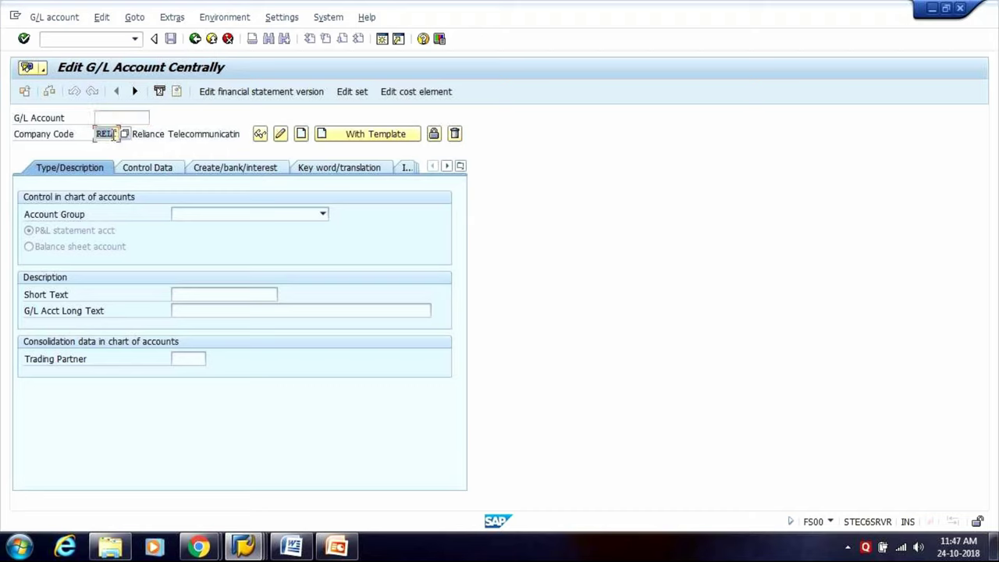
key(BackSpace)
key(Down)
key(Return)
click(90, 43)
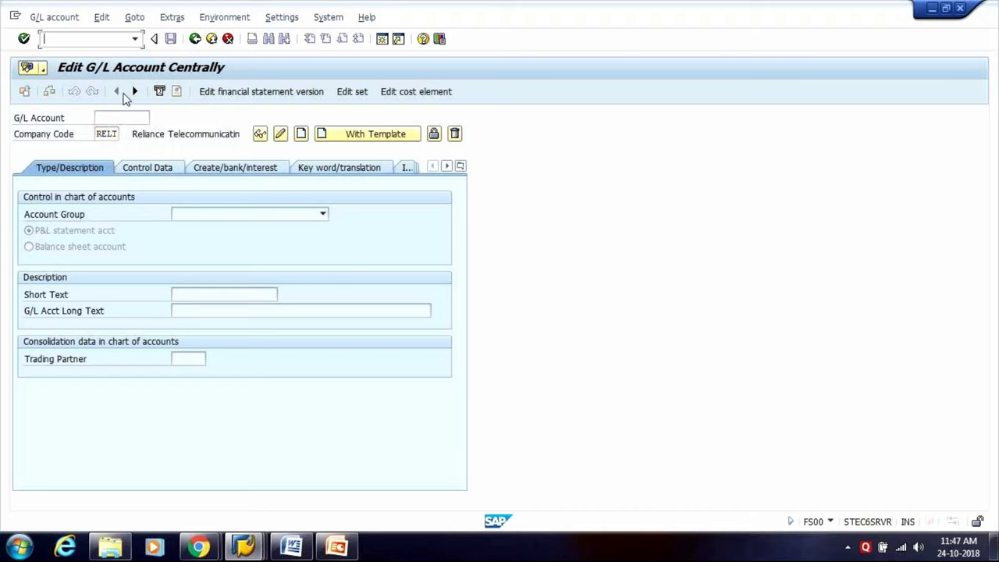
click(131, 115)
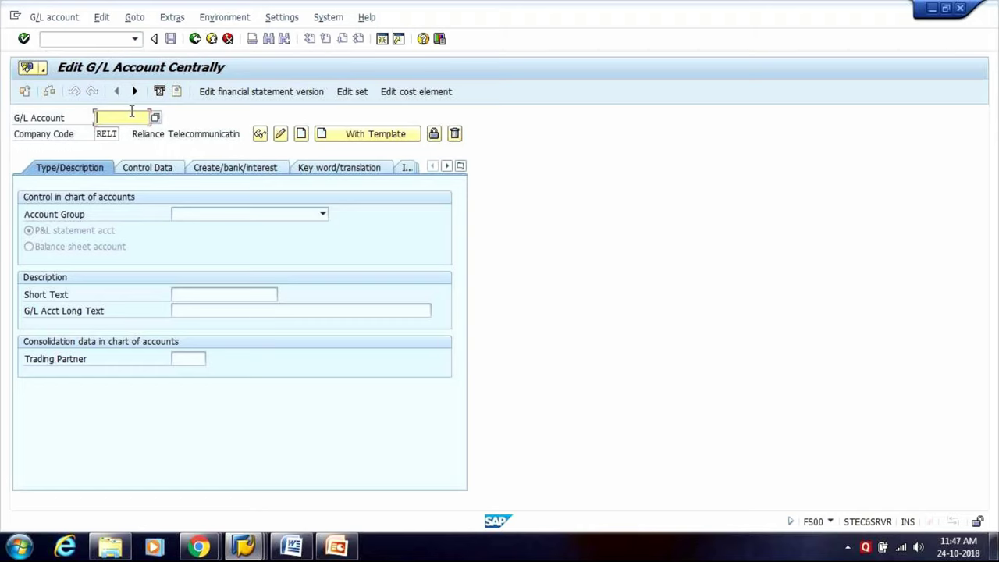
- Open transaction OBD4 from this session and position the G/L account groups list at chart of accounts REOP
key(F3)
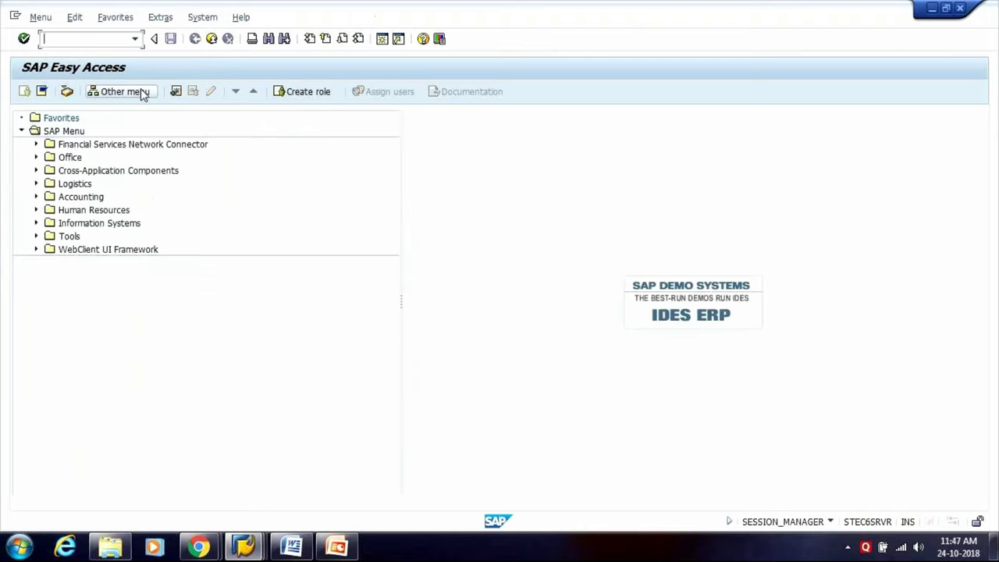
text(obd4)
key(Return)
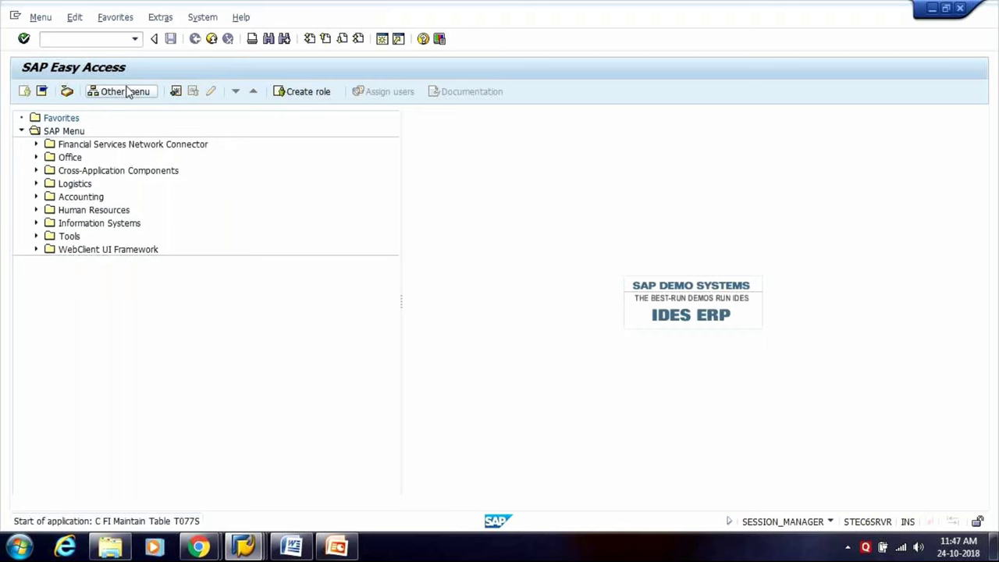
click(161, 487)
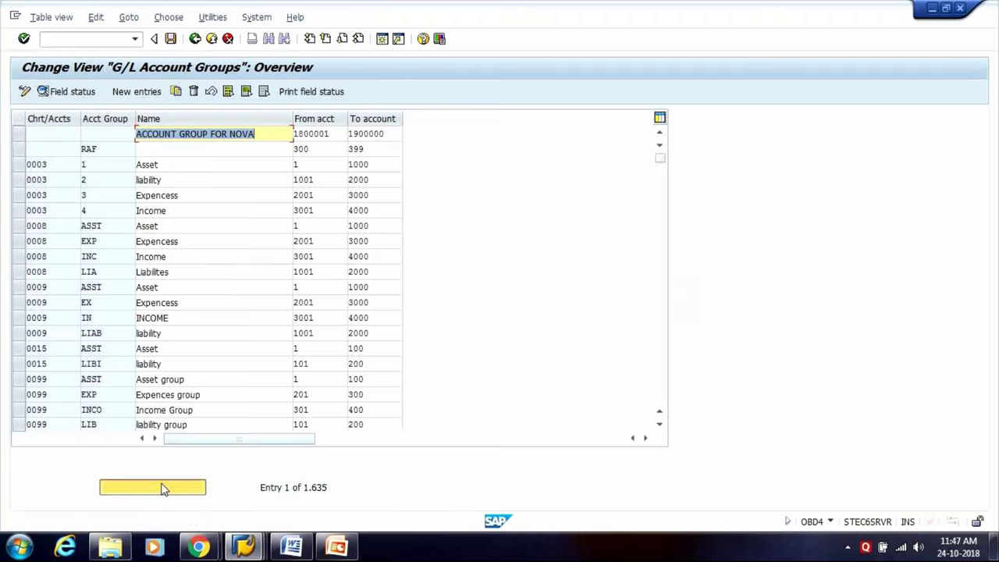
text(reop)
key(Return)
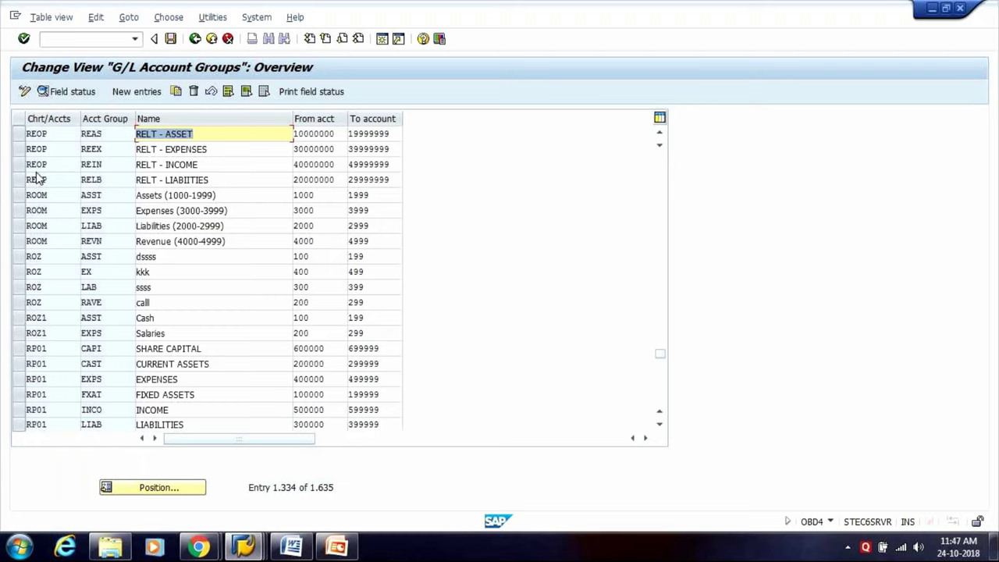
- Examine the REOP account group REEX, RELT - EXPENSES, and its from and to account numbers
click(242, 149)
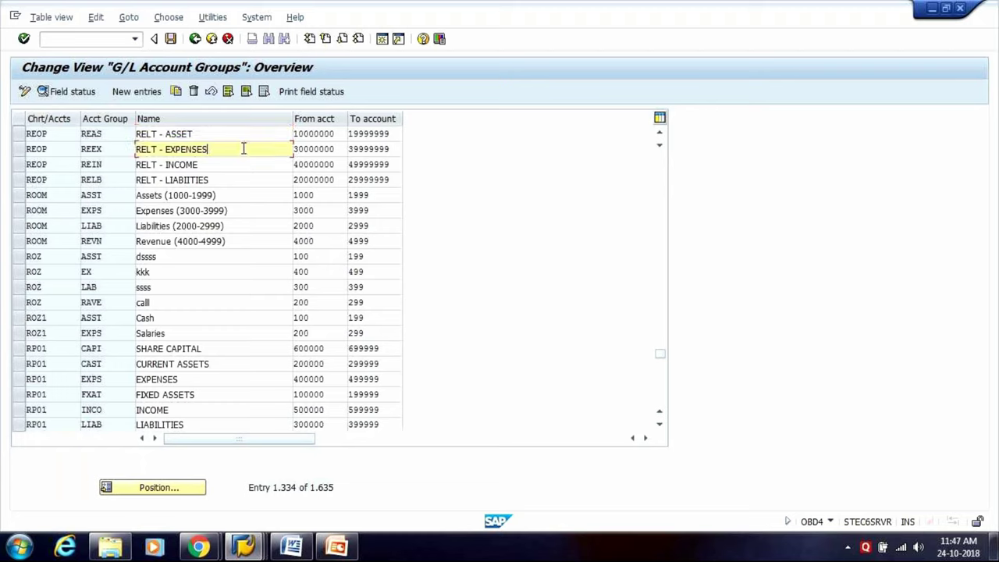
click(306, 149)
click(394, 149)
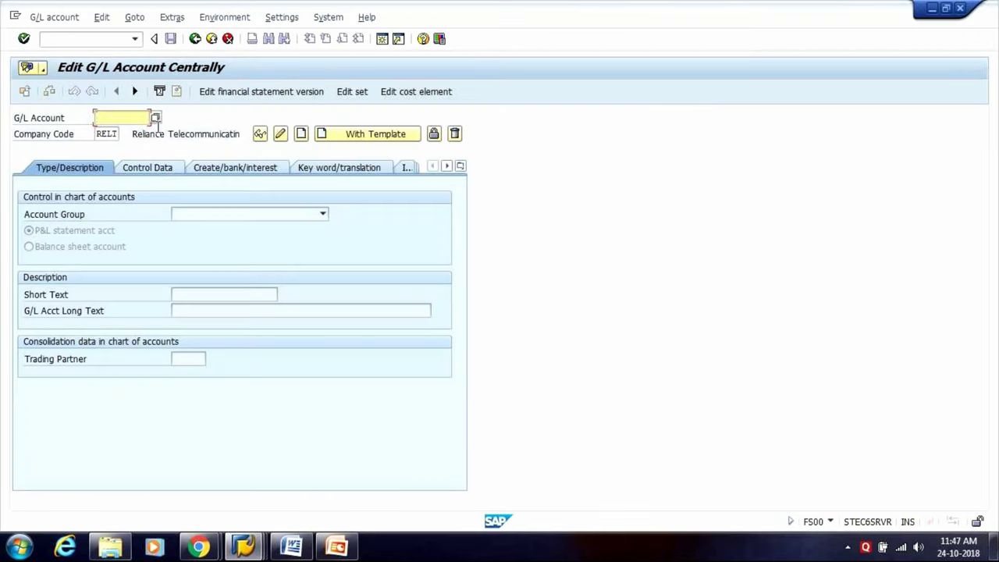
- In Edit G/L Account Centrally, list RELT's existing G/L accounts sorted by account number and pick Cash discount, 30000008
click(158, 118)
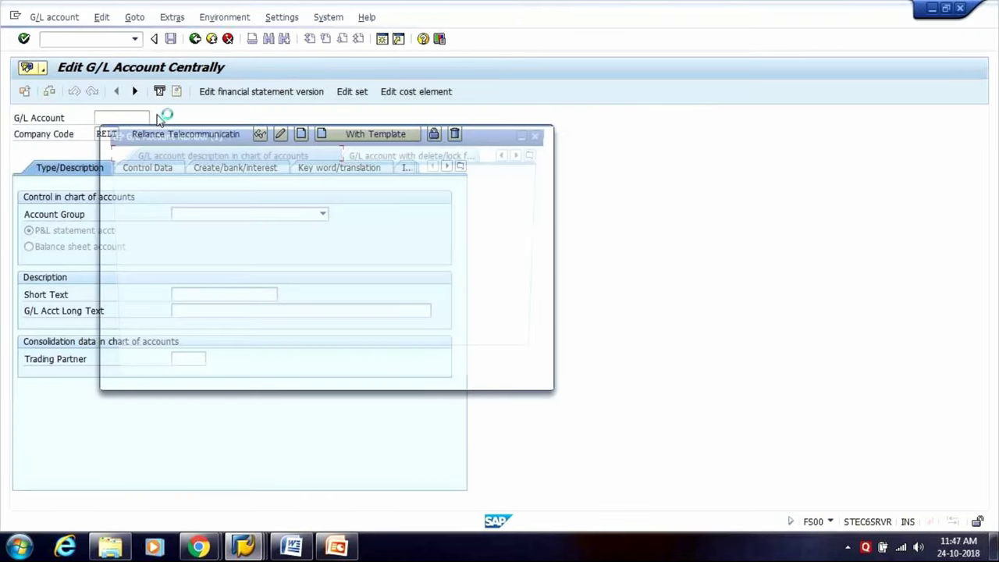
key(Return)
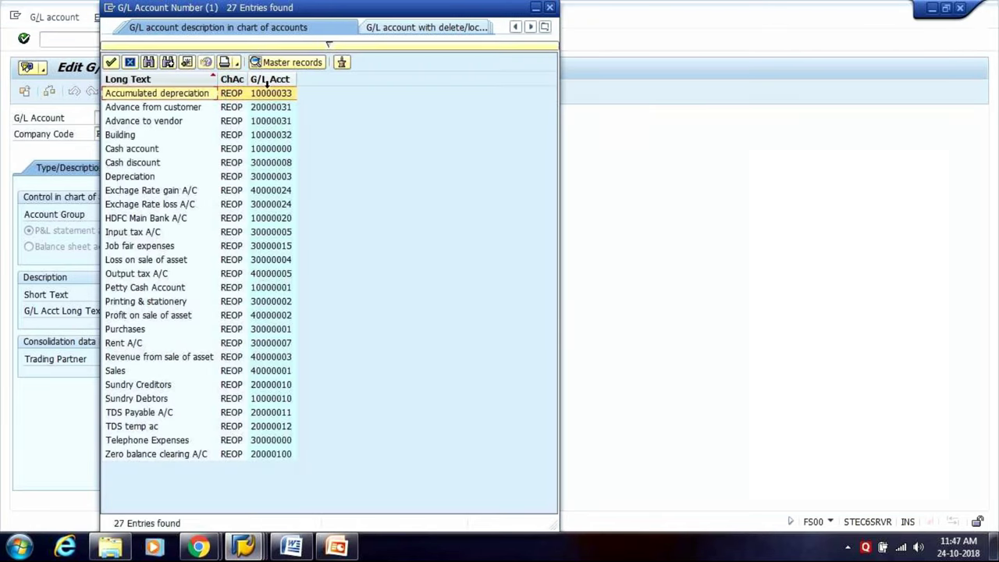
click(261, 79)
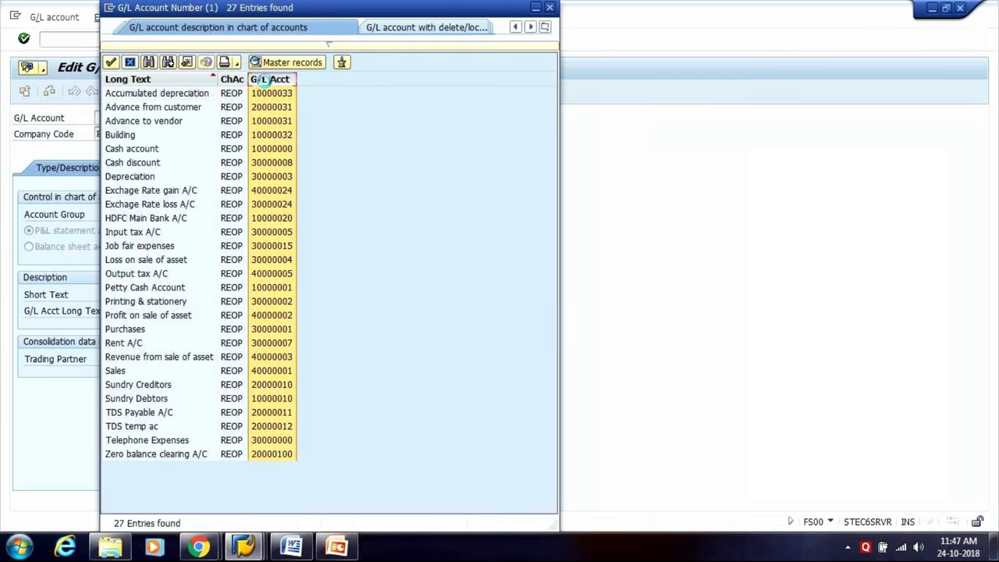
click(261, 79)
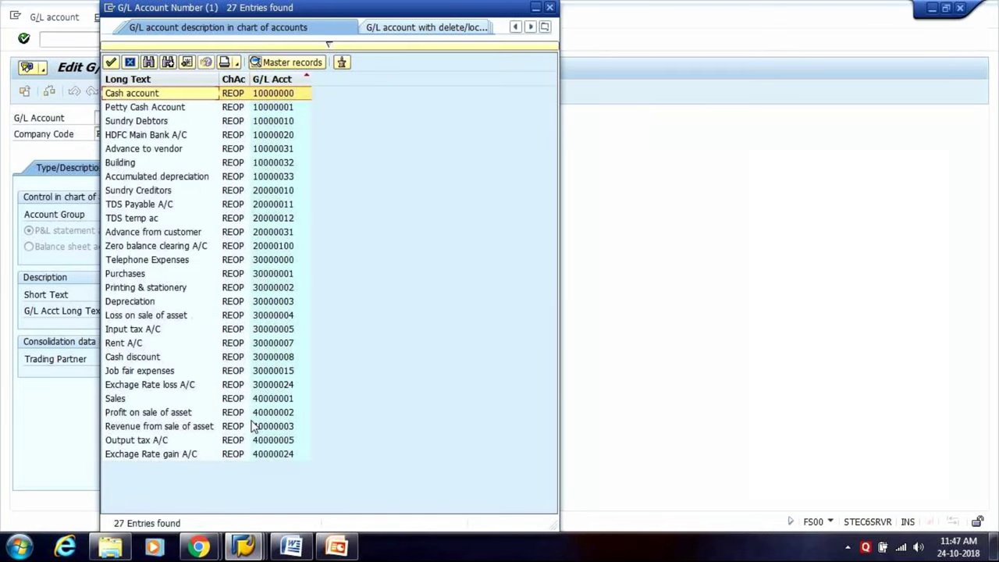
click(266, 357)
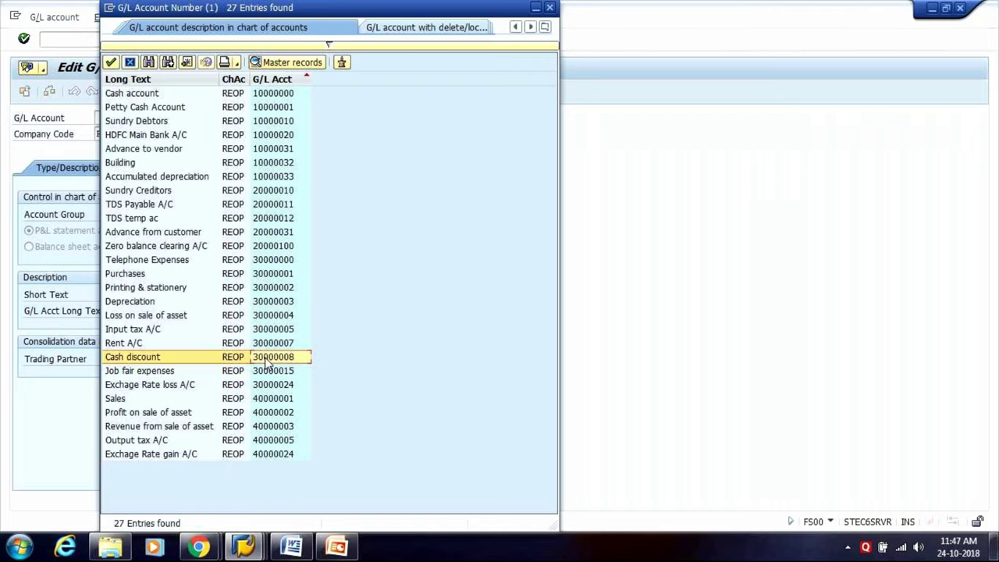
double_click(266, 357)
- Change the G/L account number to 30000010 for company code RELT
click(136, 117)
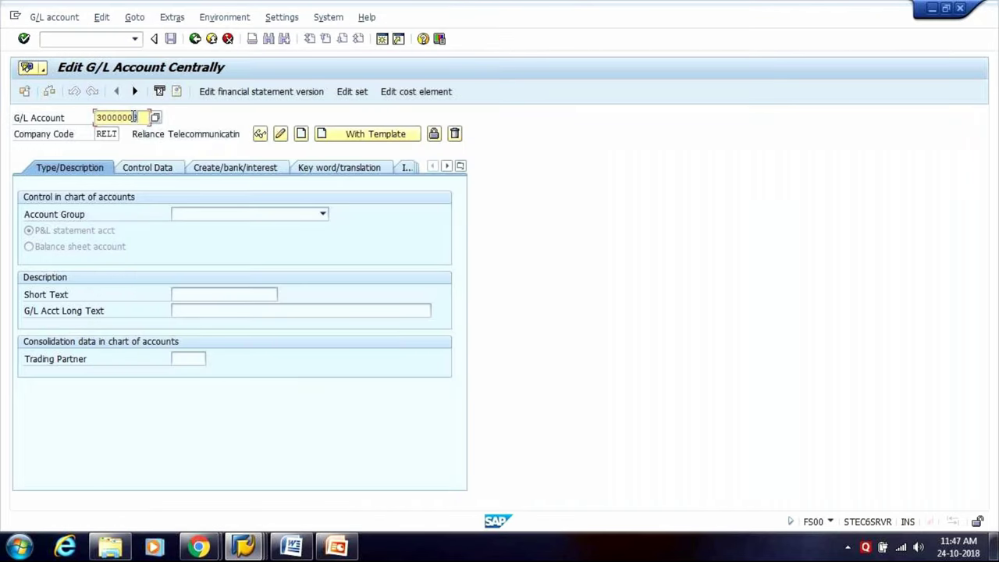
key(BackSpace)
key(BackSpace)
text(10)
key(Escape)
drag(138, 117, 94, 117)
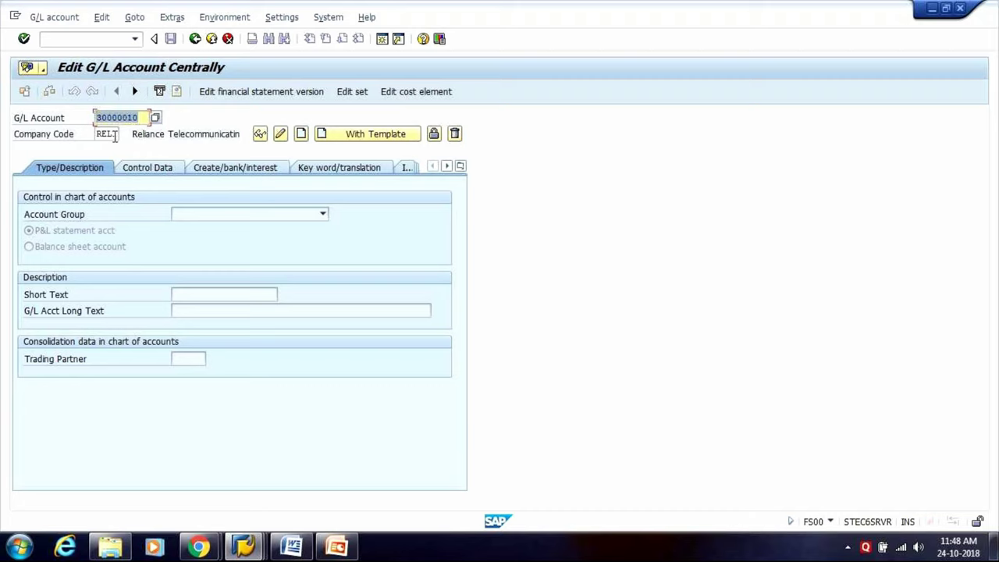
- Start creating the G/L account and assign it to account group RELT - EXPENSES
click(301, 135)
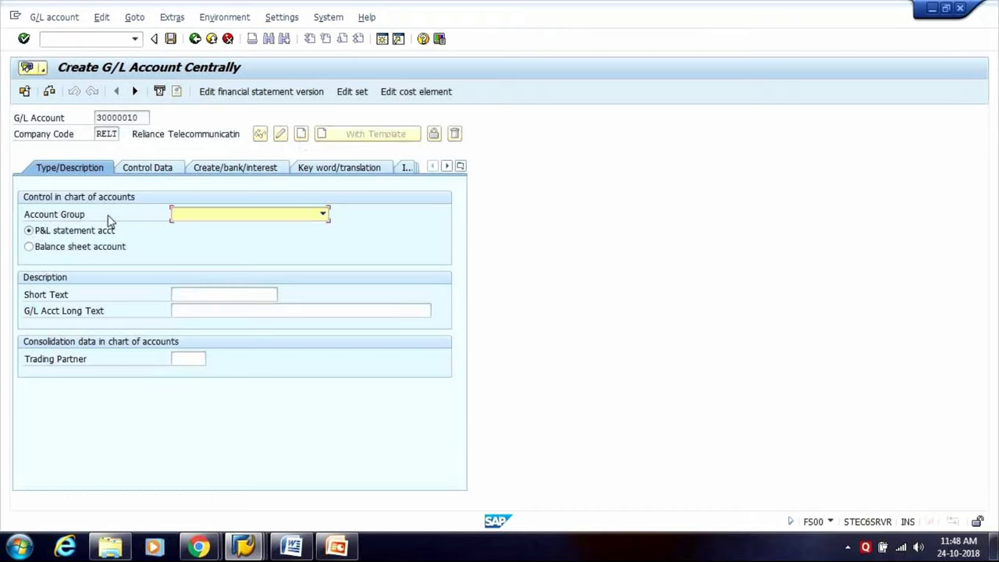
click(324, 215)
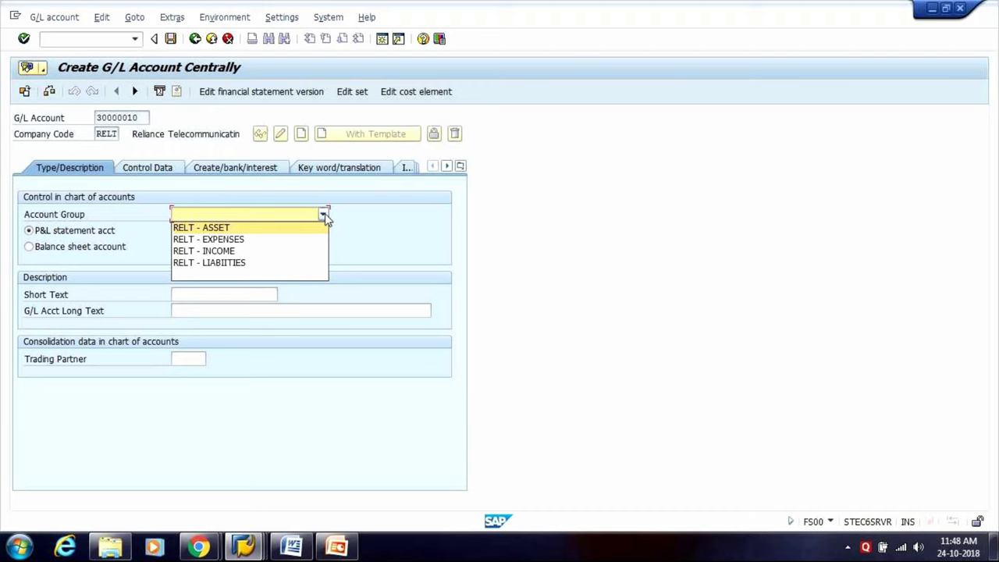
click(233, 240)
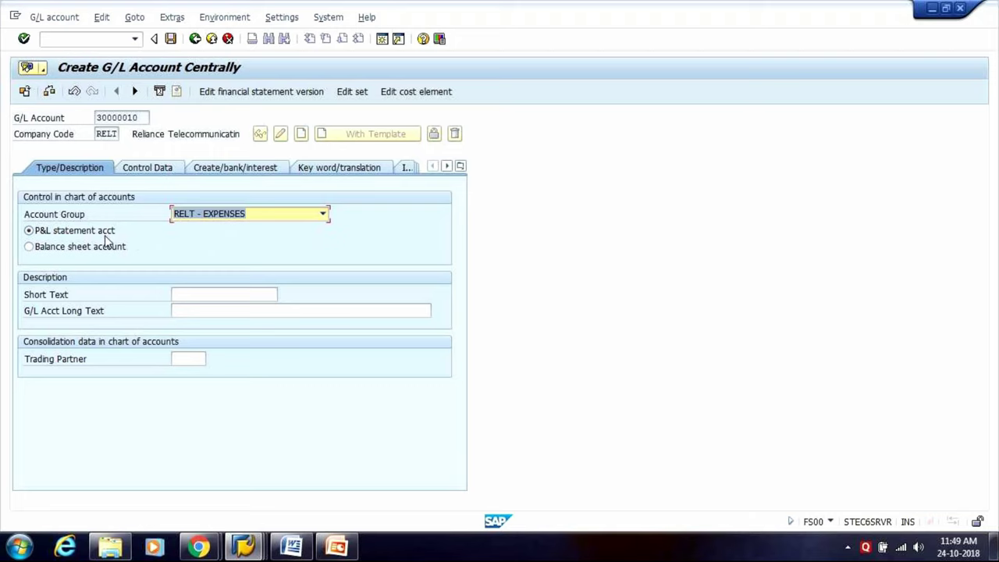
- Enter "Mobile Expenses" as the account's short text
click(187, 295)
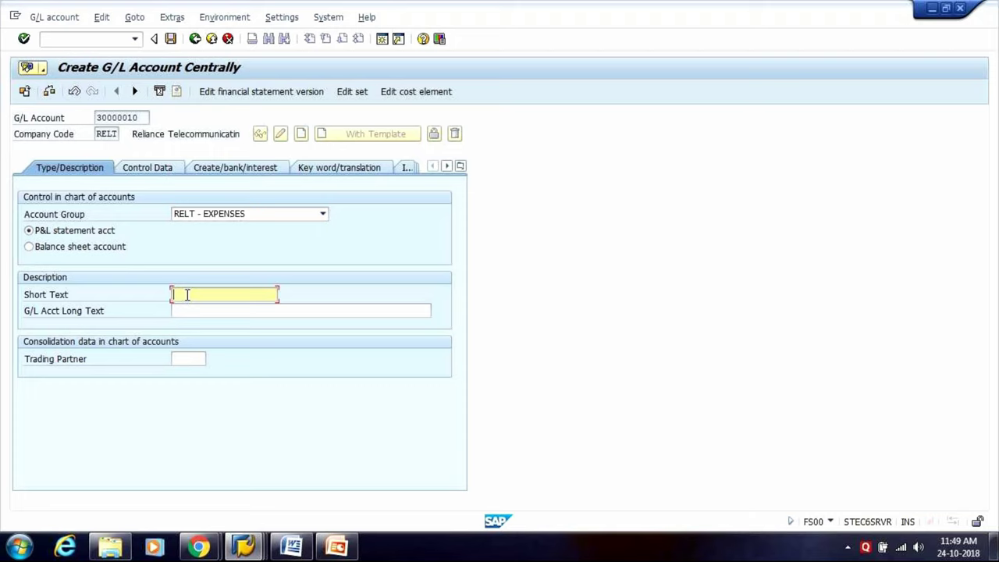
text(Mobile Expenses)
drag(250, 294, 153, 302)
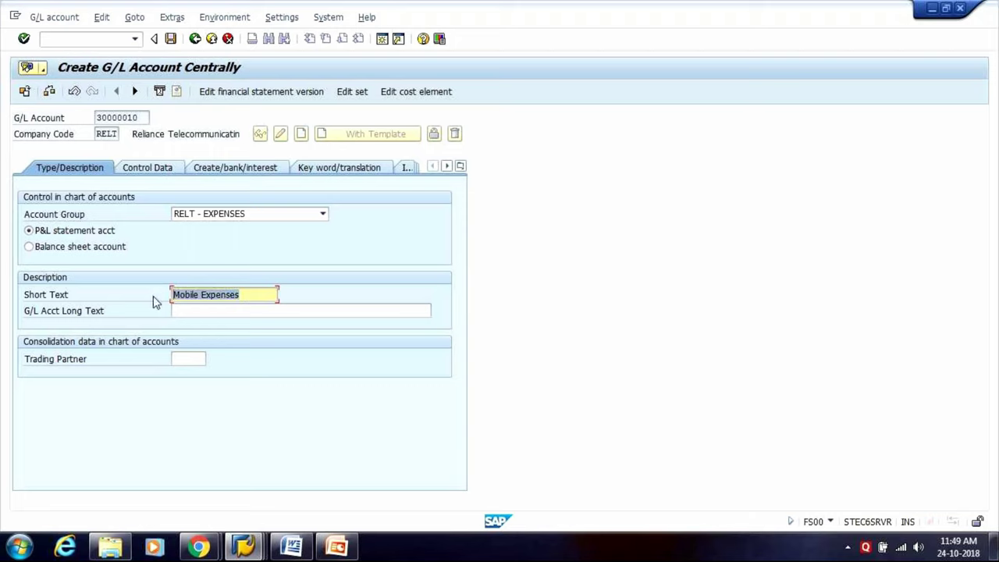
click(206, 310)
drag(257, 296, 172, 295)
- Enter "Mobile Expenses Account" as the G/L account long text
click(189, 311)
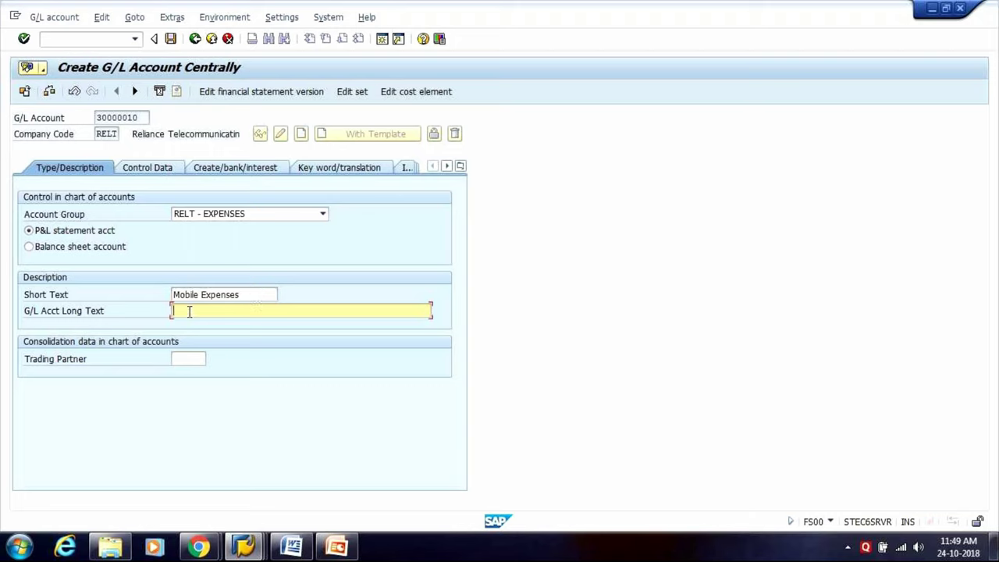
text(Mobile Expenses Accunt)
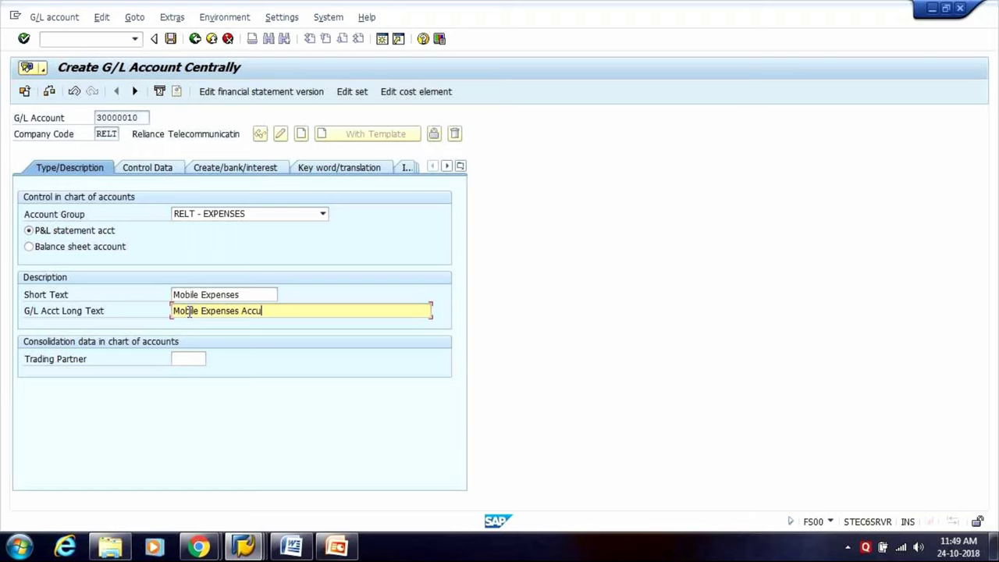
key(BackSpace)
key(BackSpace)
key(BackSpace)
text(ount)
drag(286, 312, 152, 316)
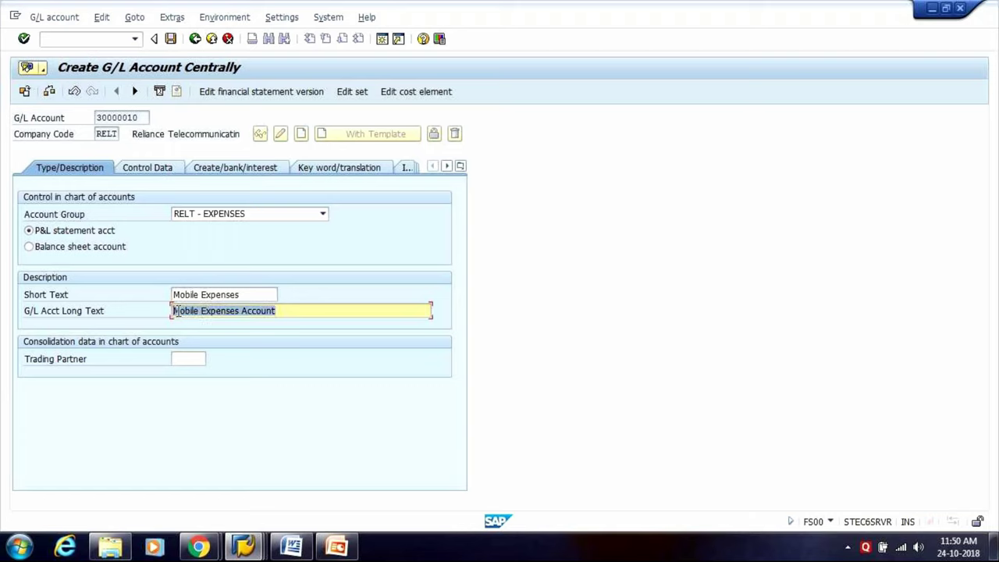
click(175, 310)
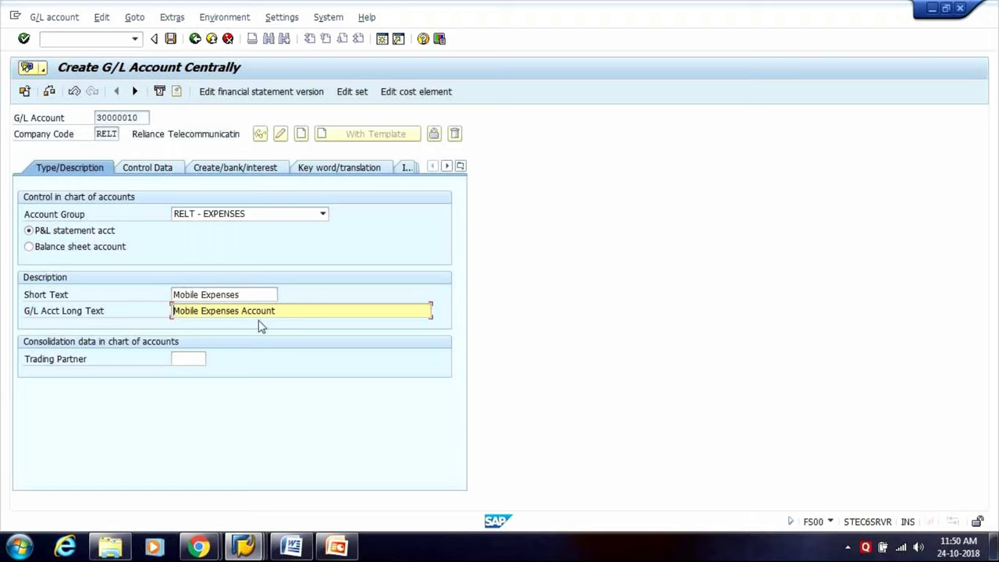
click(382, 312)
click(175, 294)
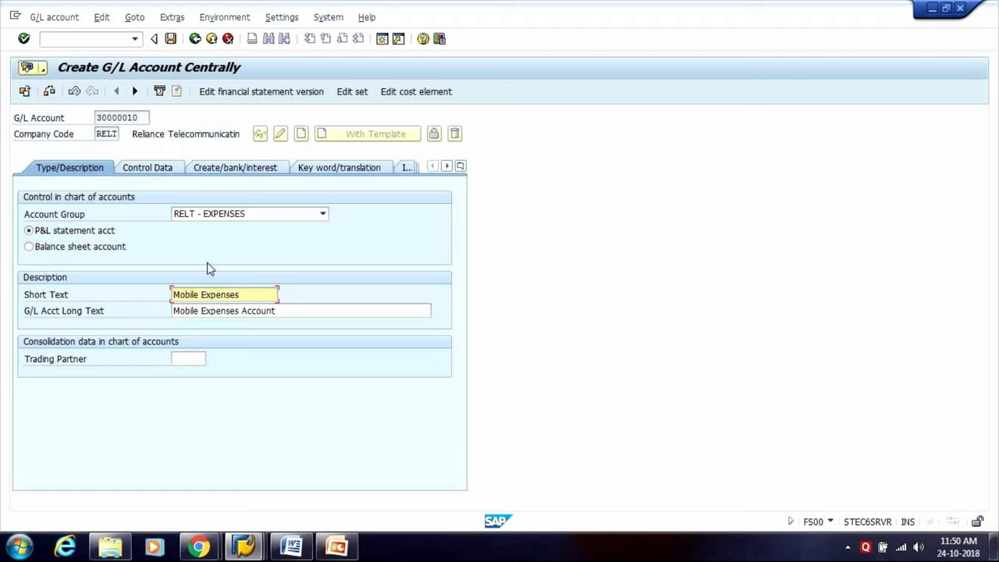
- Review the account currency in the account's control data against the company code
click(144, 171)
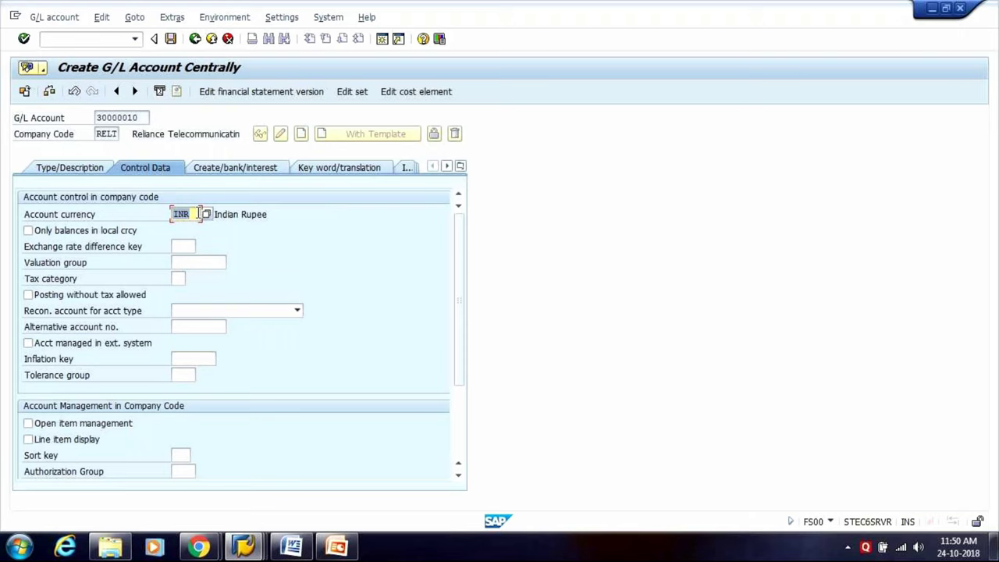
click(198, 214)
drag(198, 214, 165, 214)
click(198, 217)
drag(98, 135, 123, 138)
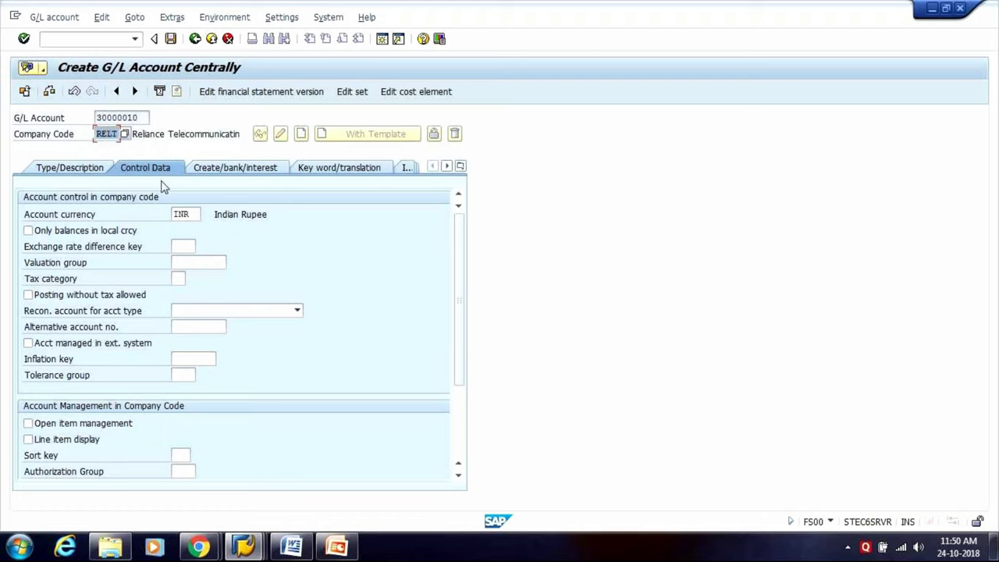
click(189, 215)
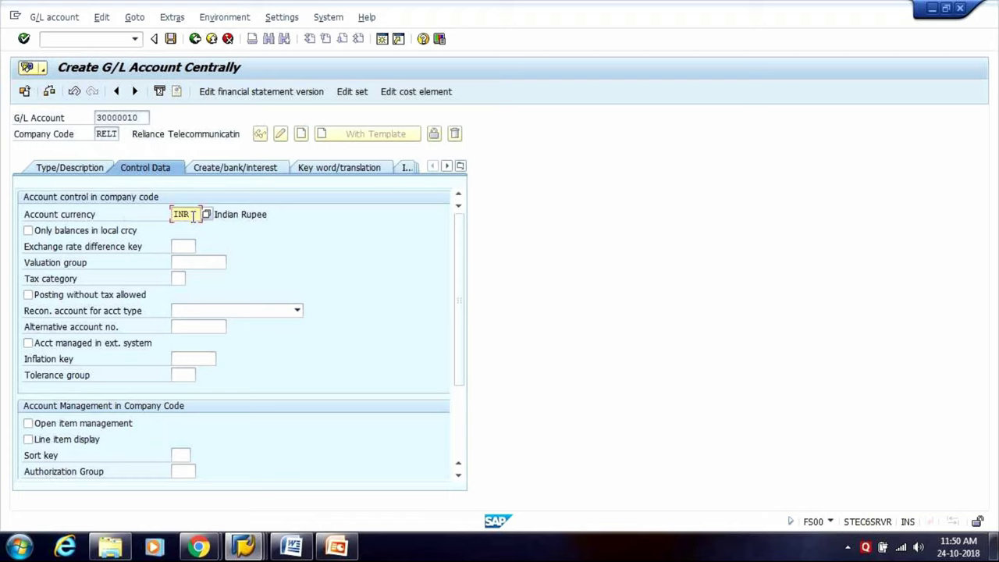
drag(189, 216, 157, 219)
- Examine the possible entries for the tax category and the reconciliation account types, leaving both fields empty
click(180, 278)
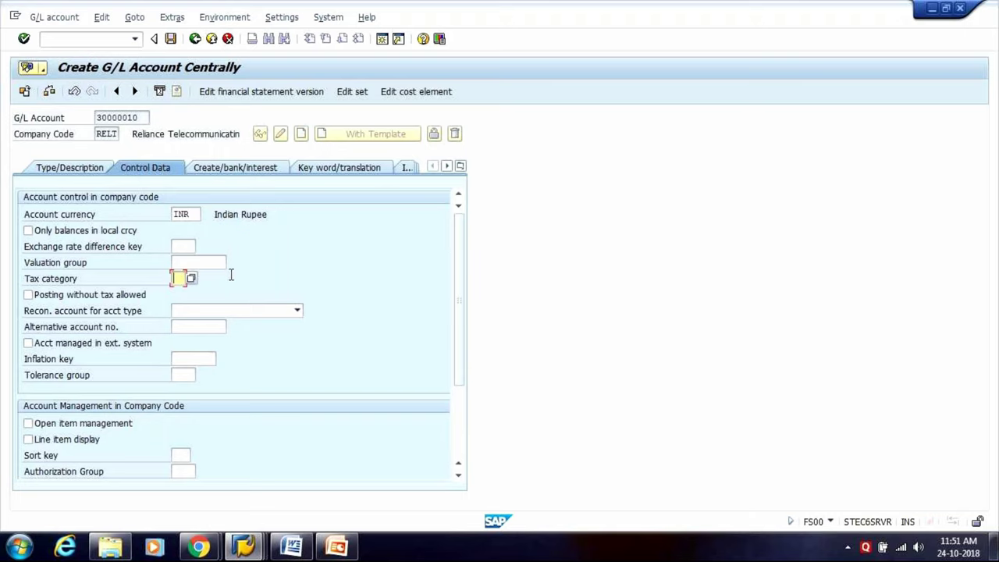
click(192, 288)
key(F4)
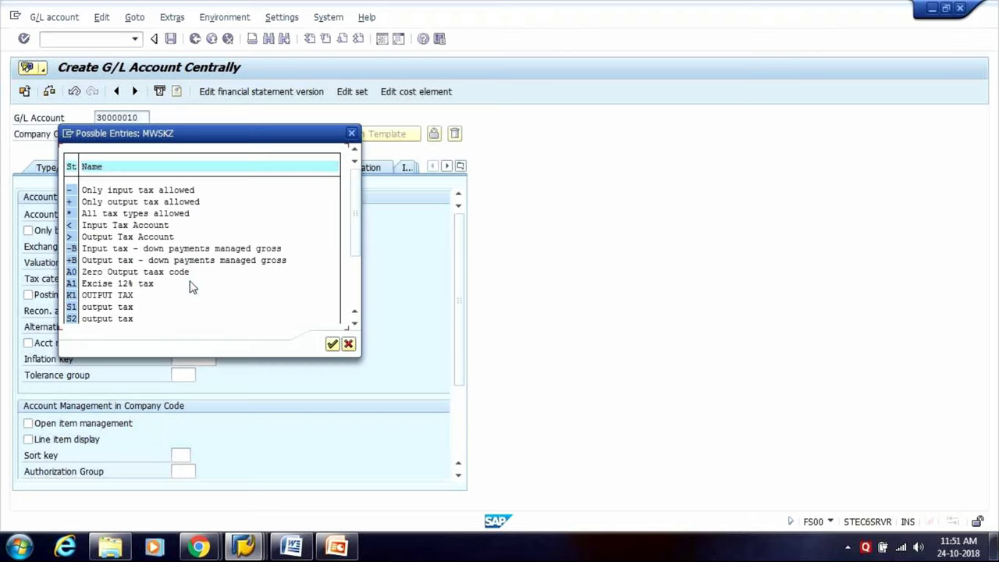
drag(140, 137, 377, 132)
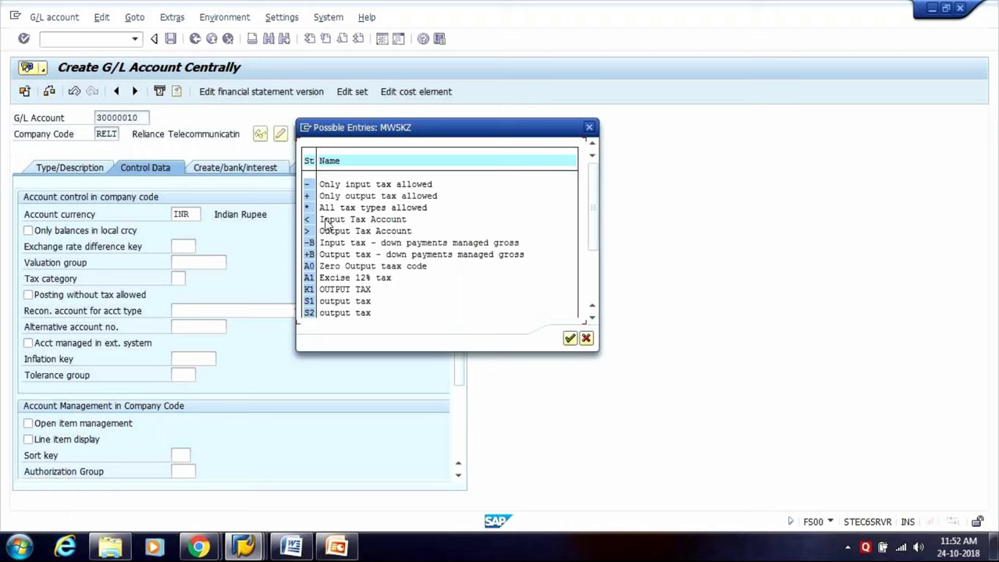
click(327, 221)
click(335, 232)
click(589, 128)
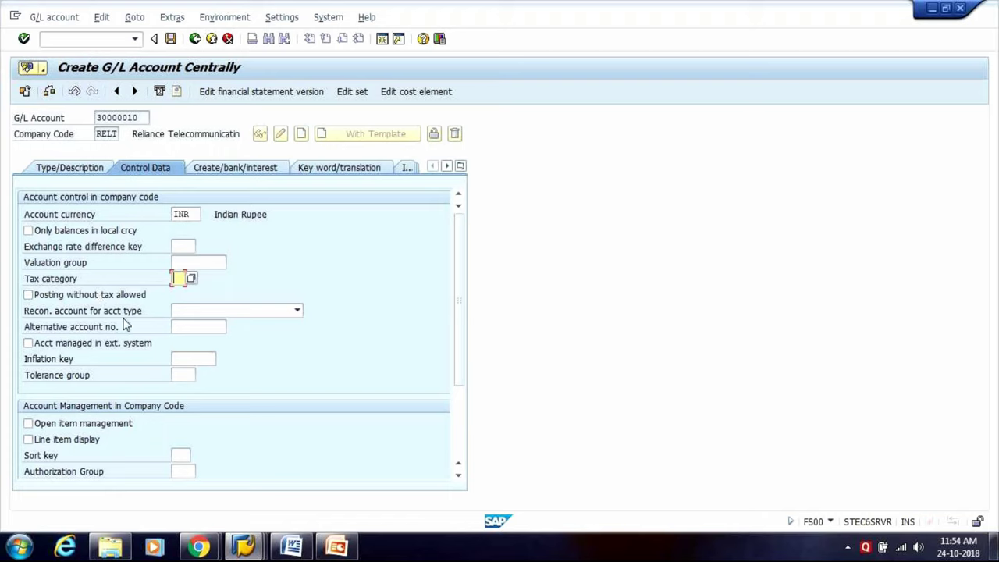
click(194, 314)
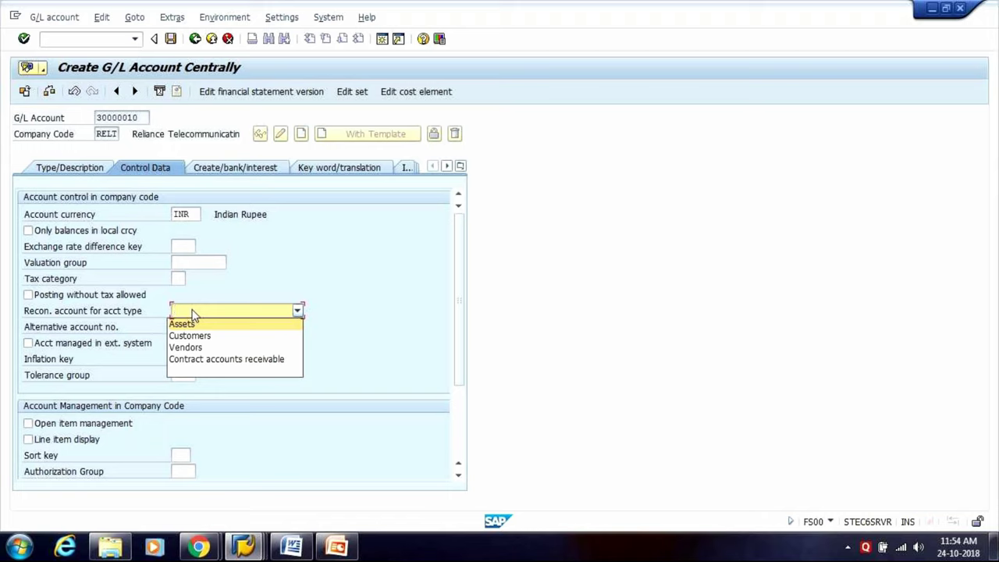
click(340, 316)
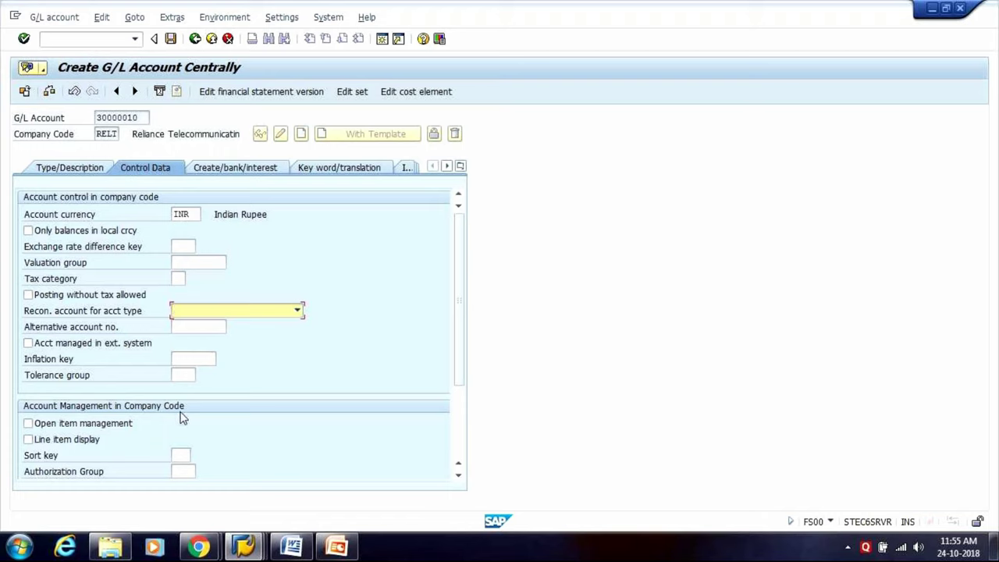
click(28, 440)
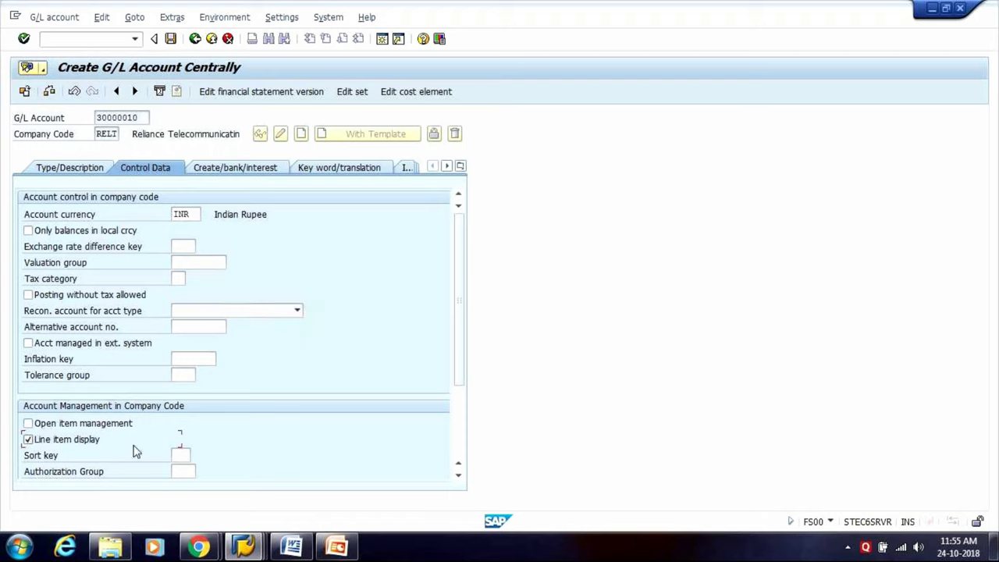
click(181, 455)
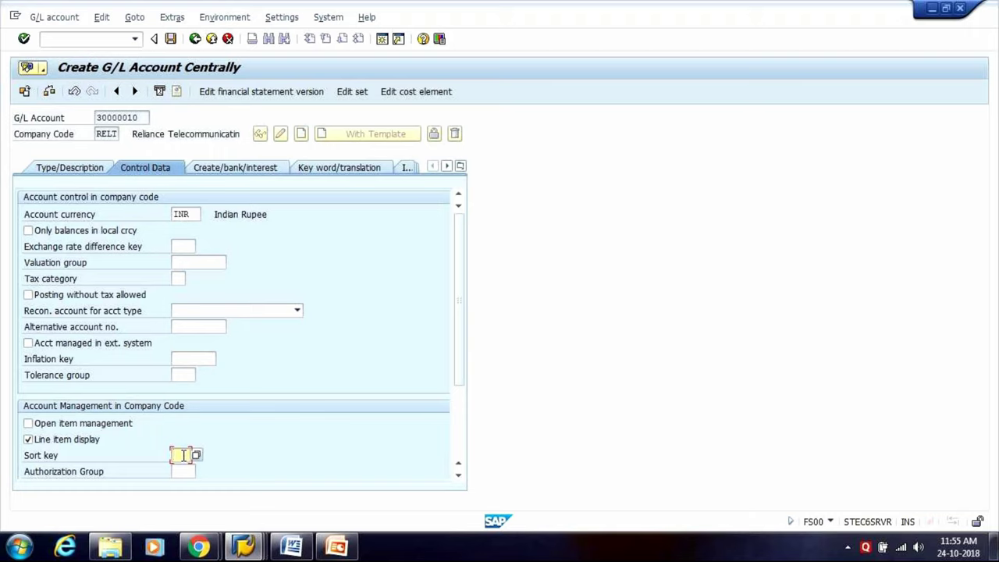
click(48, 444)
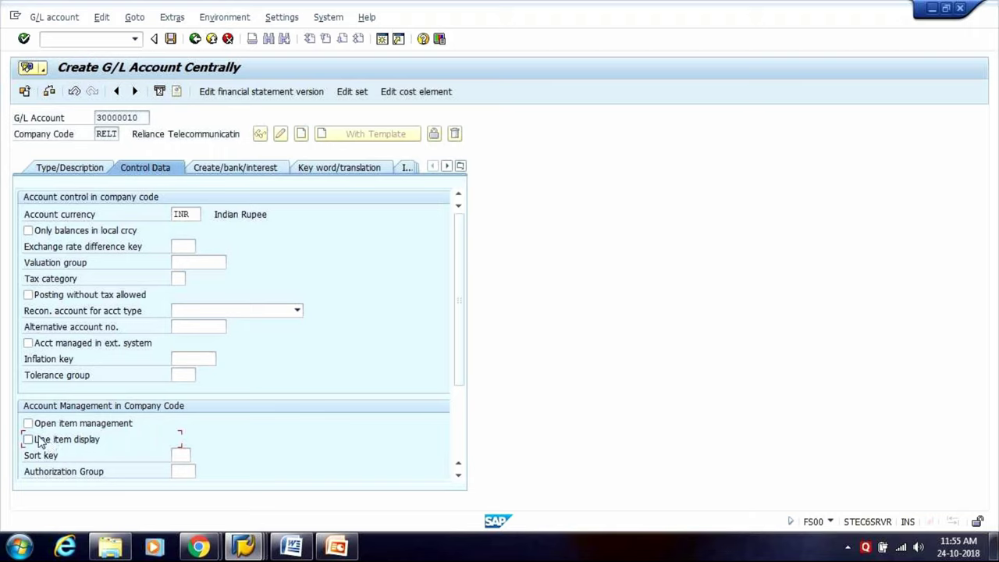
- Enable line item display for the account and assign sort key 001, Posting date, from the available sort keys
click(41, 441)
click(187, 455)
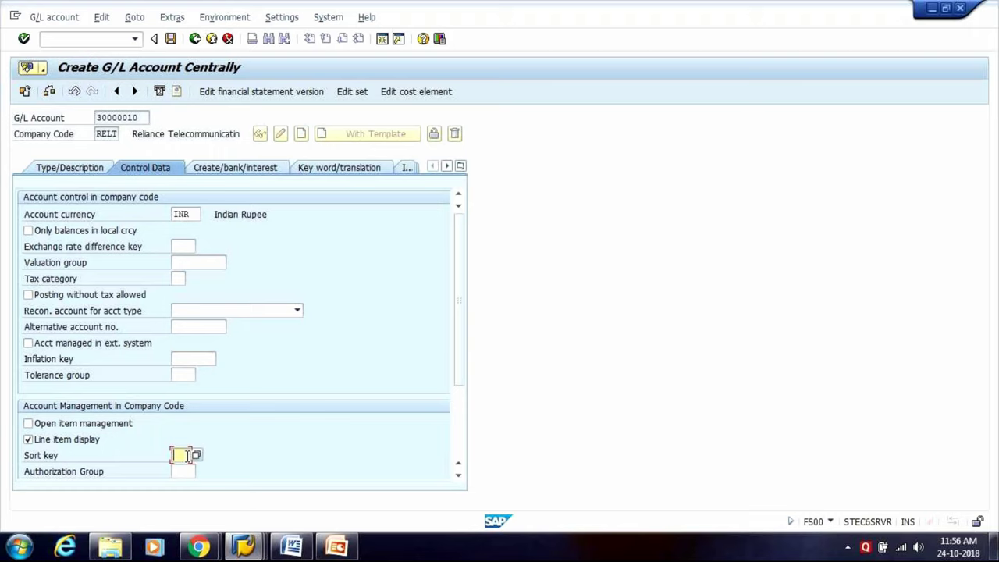
click(196, 459)
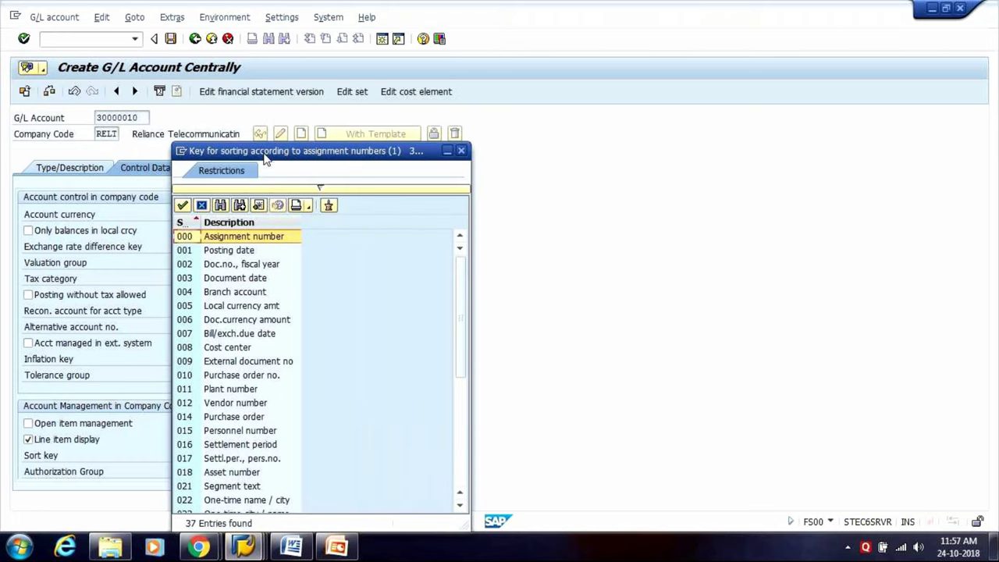
drag(265, 158, 378, 138)
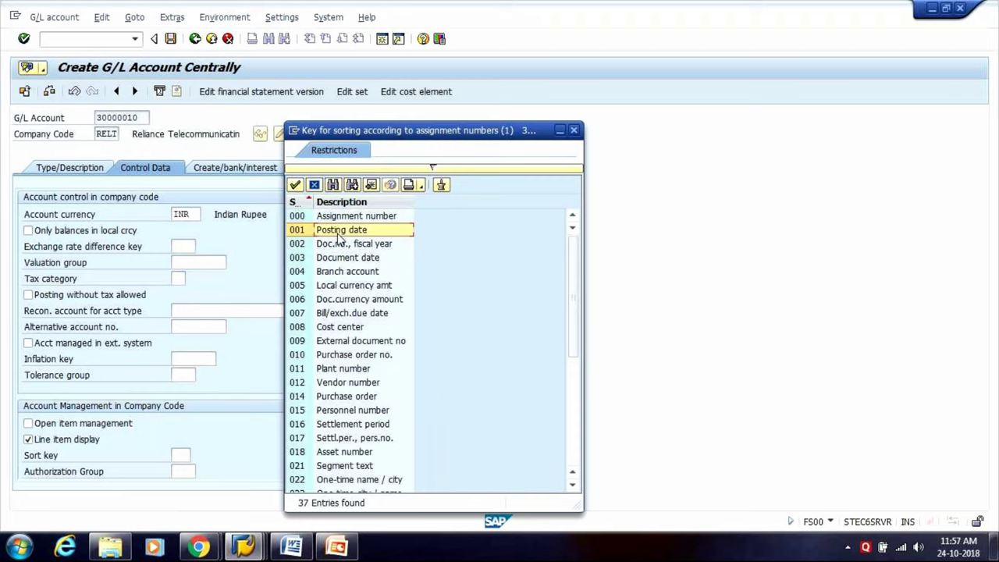
key(Down)
key(Down)
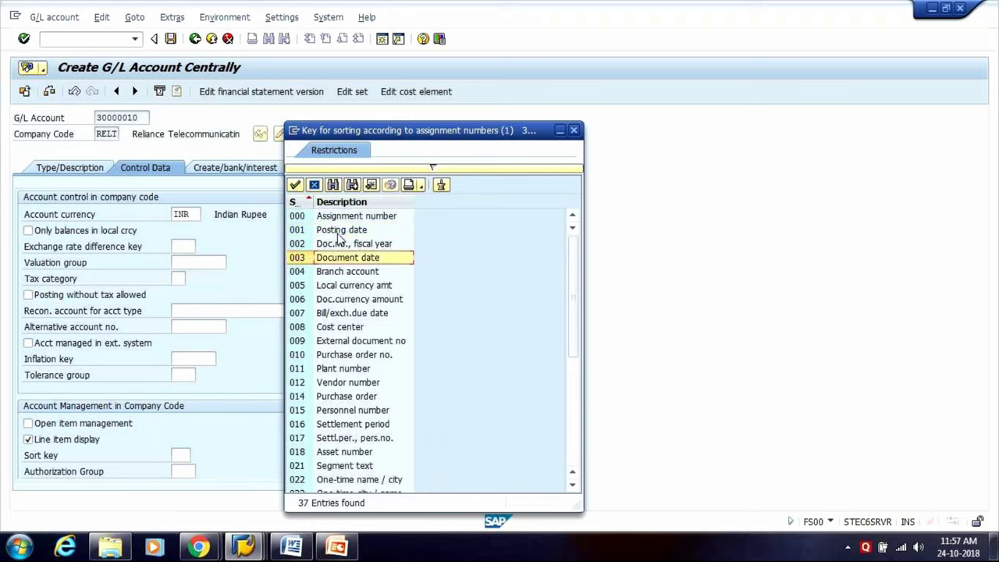
key(Down)
key(Down)
key(Down)
key(Down)
key(Down)
key(Down)
key(Down)
key(Down)
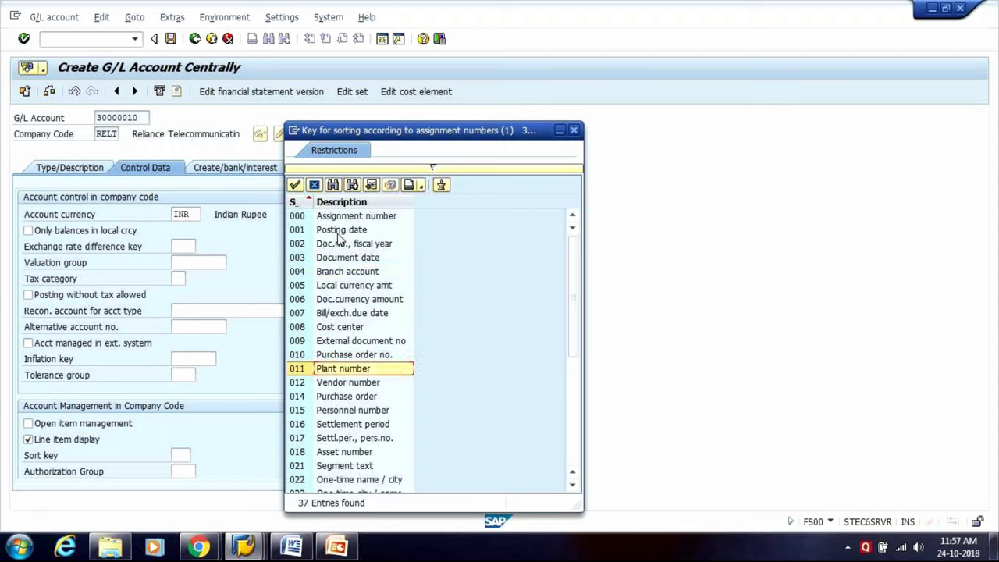
key(Up)
key(Up)
key(Up)
key(Up)
key(Up)
key(Up)
key(Up)
key(Up)
key(Up)
key(Up)
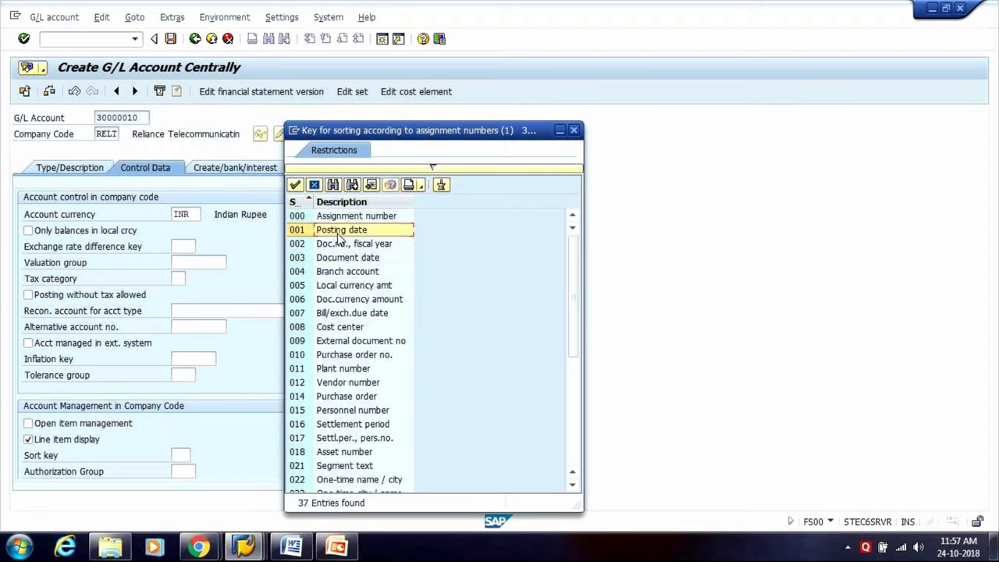
double_click(331, 229)
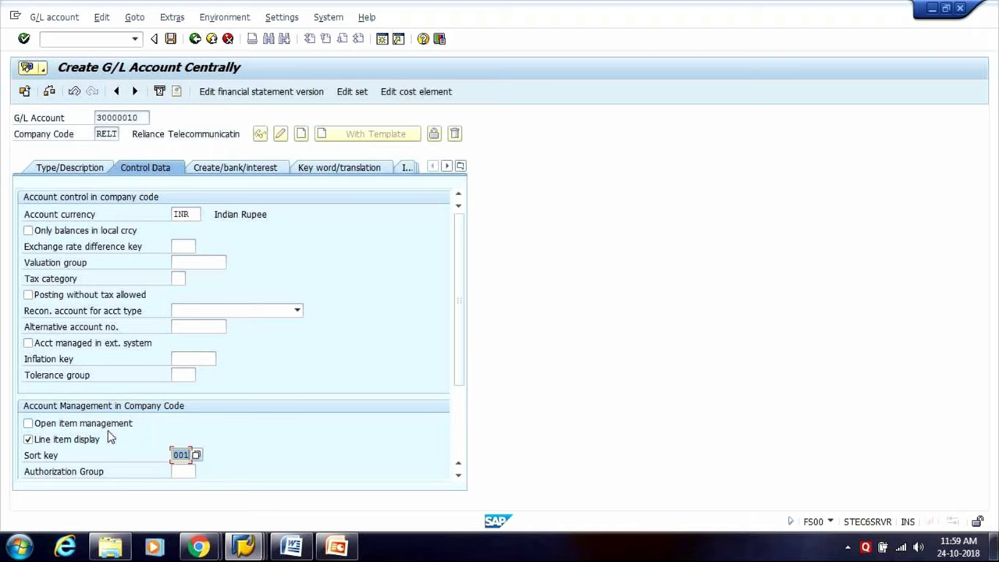
- Assign field status group G001, General (with text, allocation), and save the new G/L account
click(207, 175)
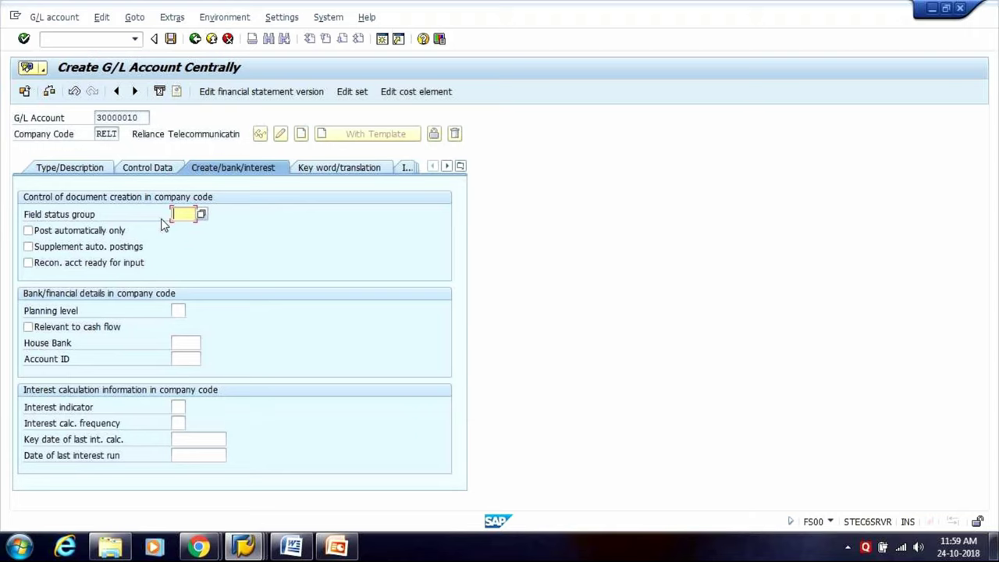
click(202, 215)
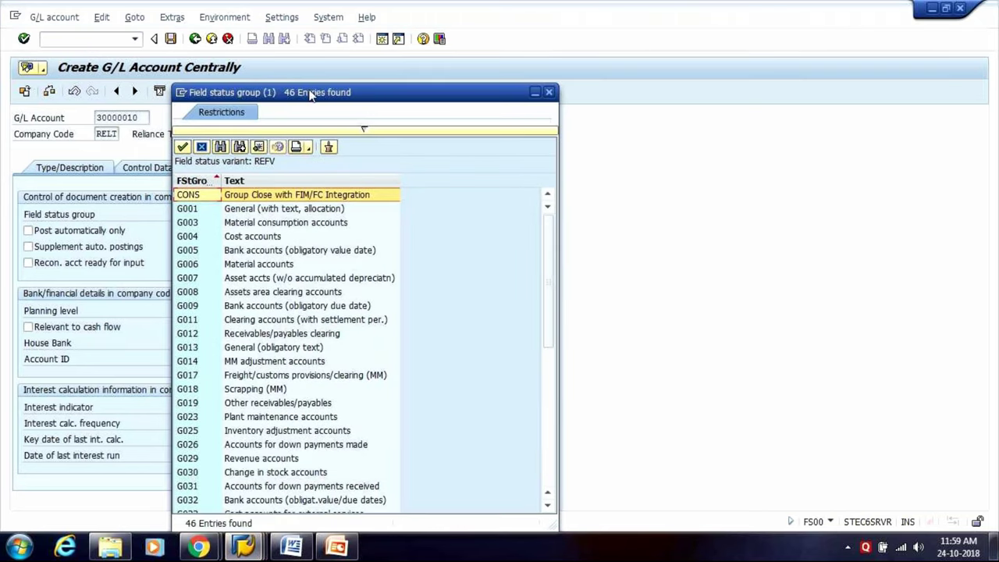
drag(310, 94, 408, 57)
click(334, 174)
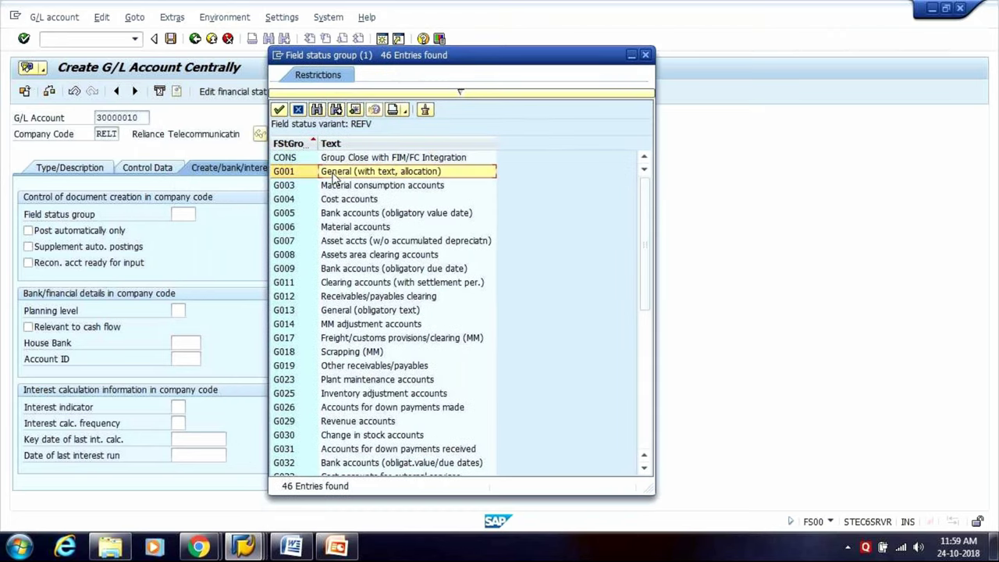
double_click(335, 173)
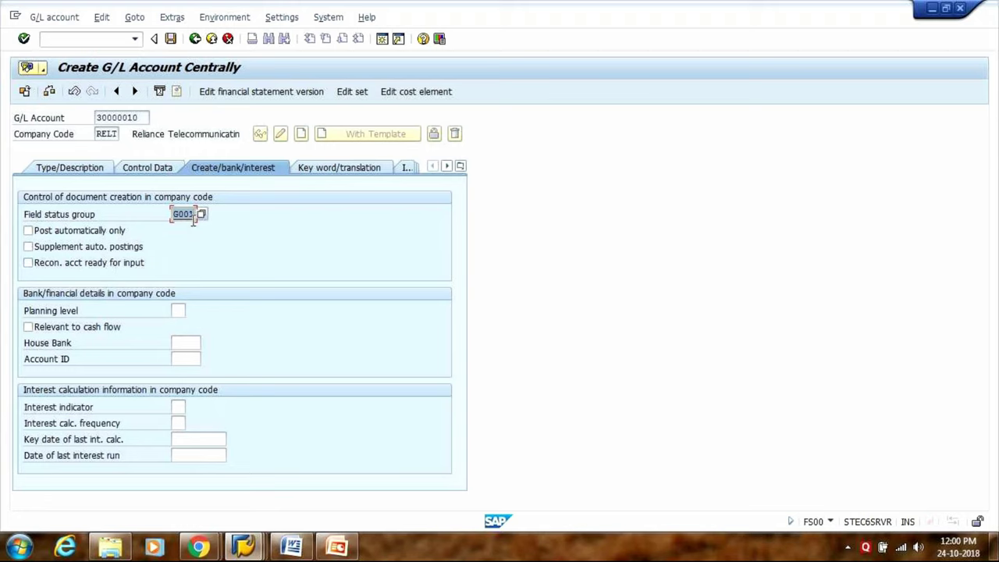
click(170, 38)
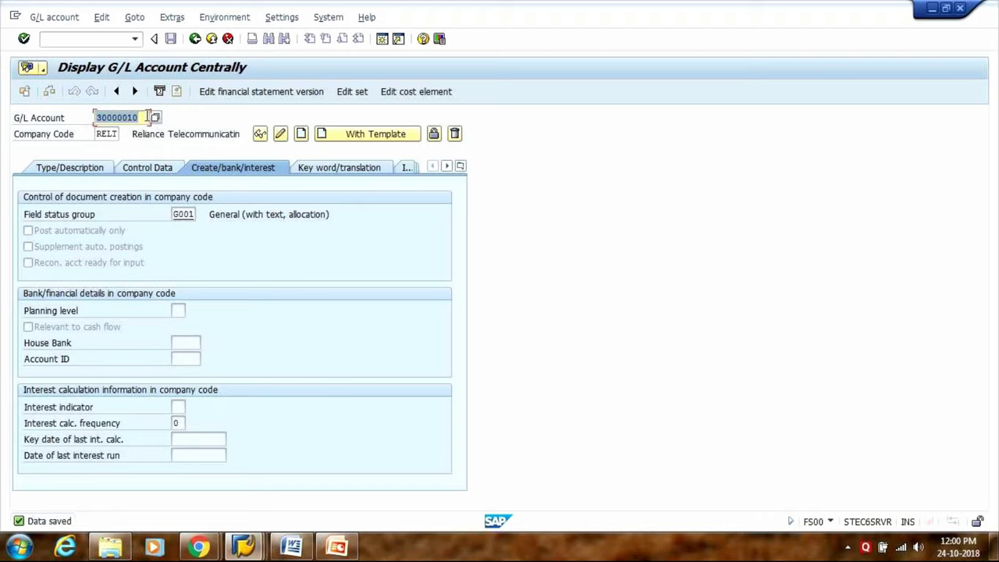
- Look up the accounts in chart of accounts REOP, sort them by account number and choose Mobile Expenses Account, 30000010
click(66, 170)
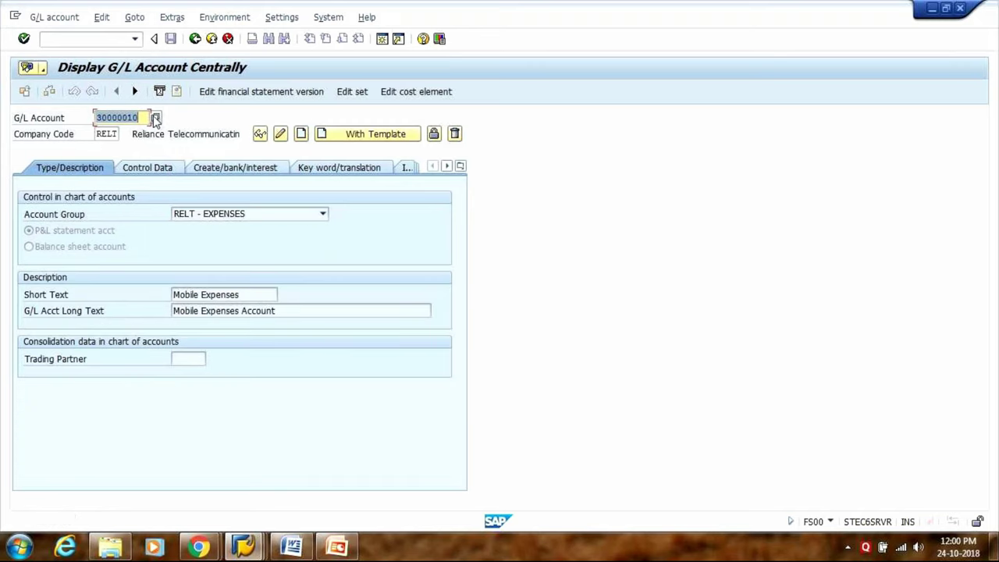
click(156, 118)
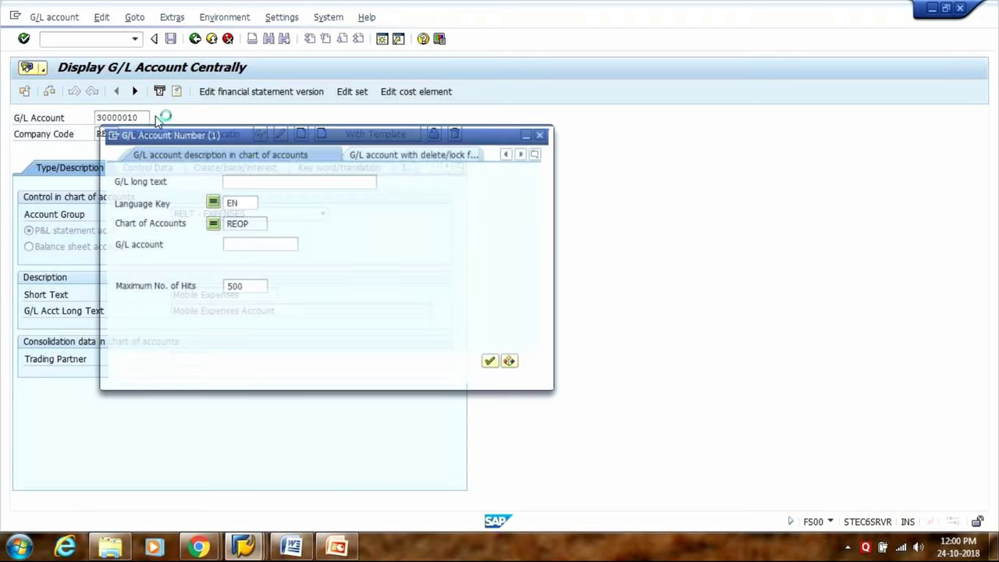
key(Return)
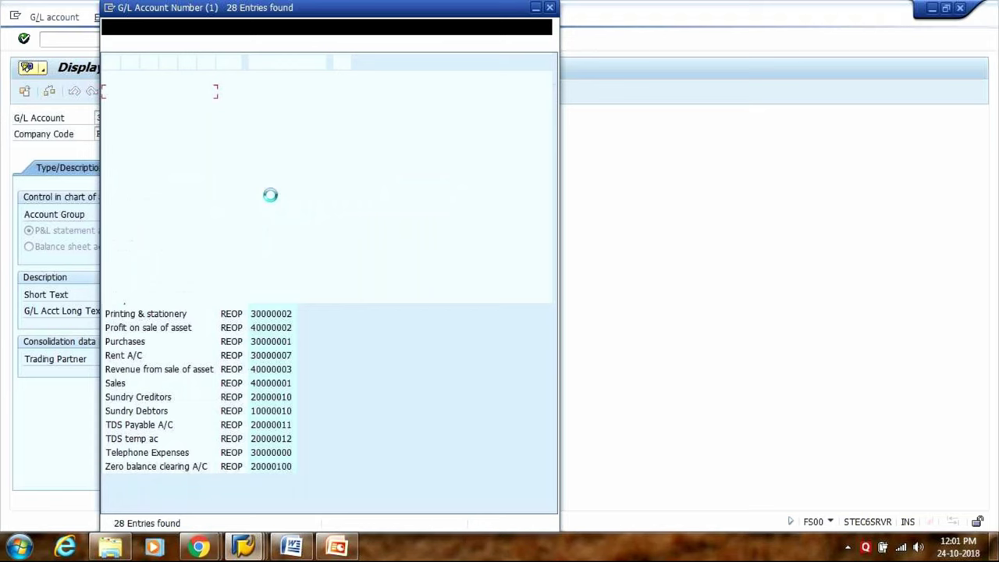
click(270, 79)
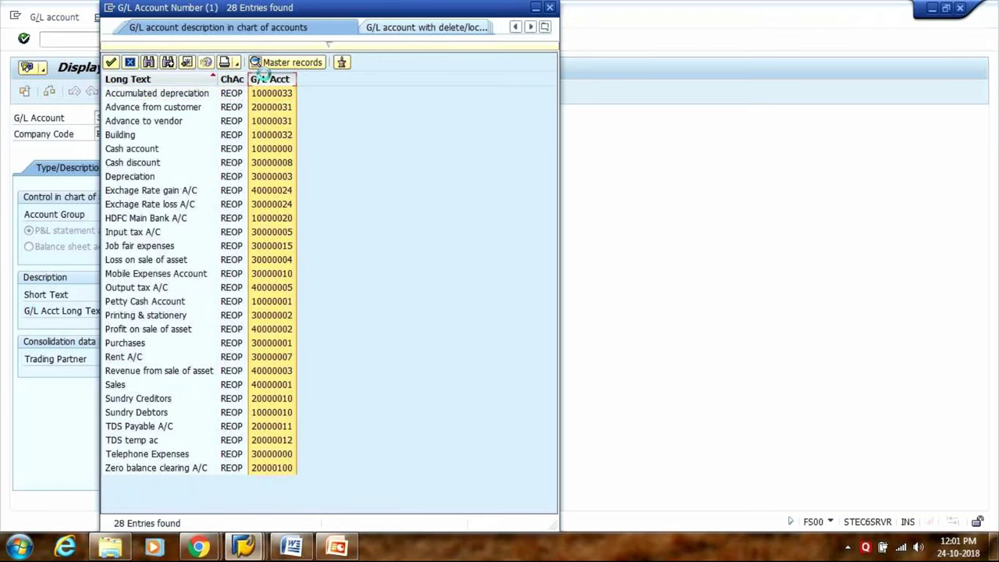
click(185, 371)
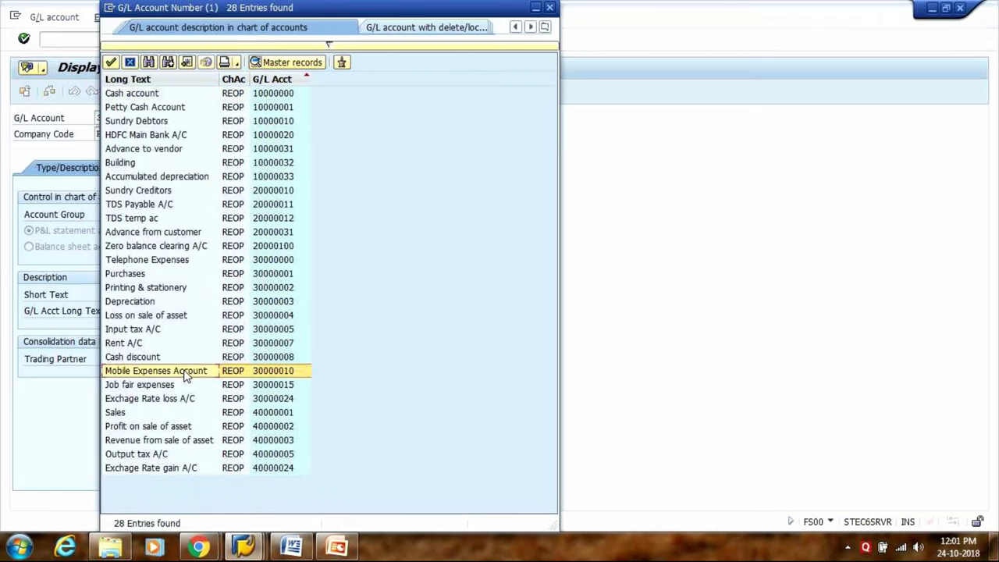
double_click(273, 373)
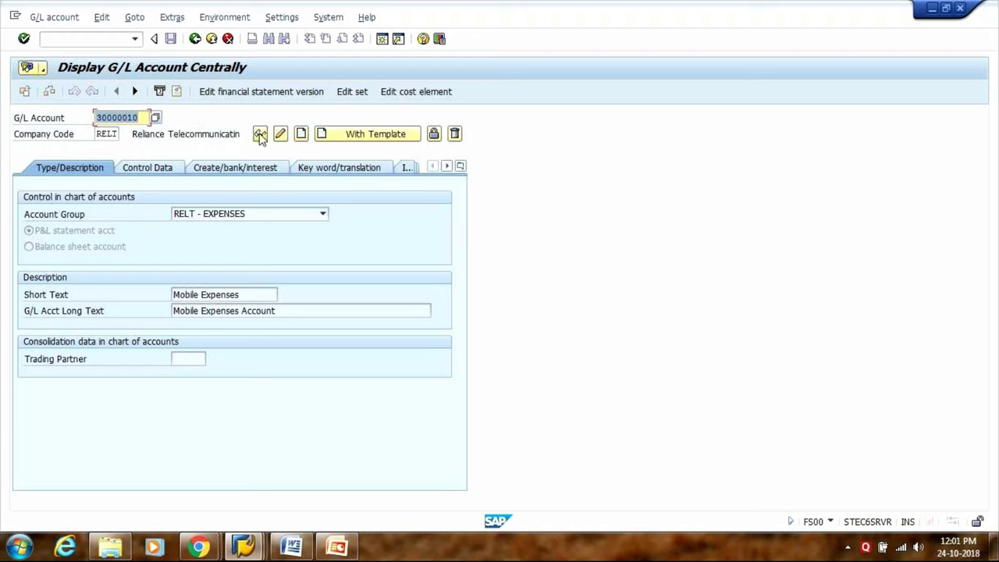
- Open account 30000010 for changes and review its short text, long text and document creation settings
click(260, 137)
click(235, 167)
click(280, 134)
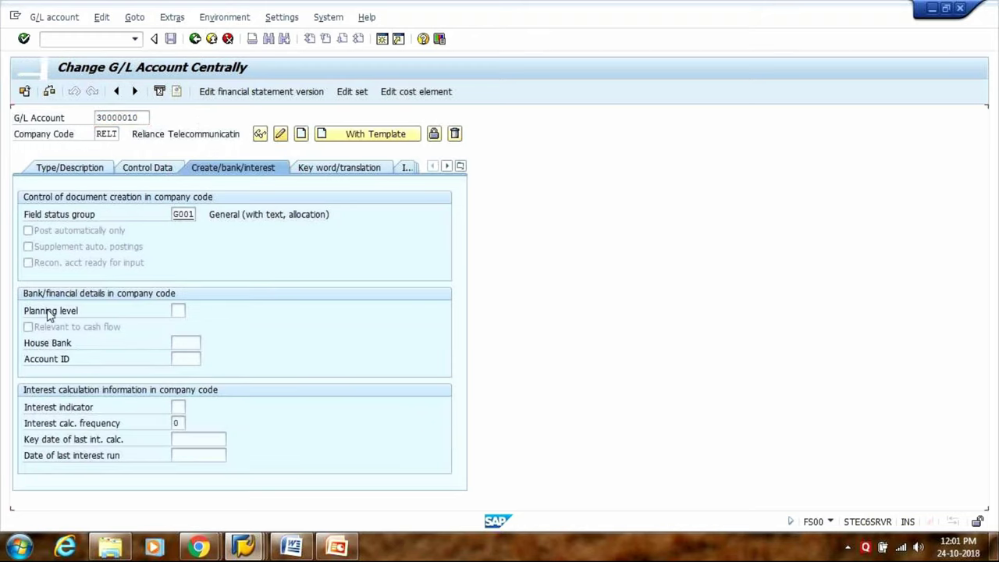
click(77, 171)
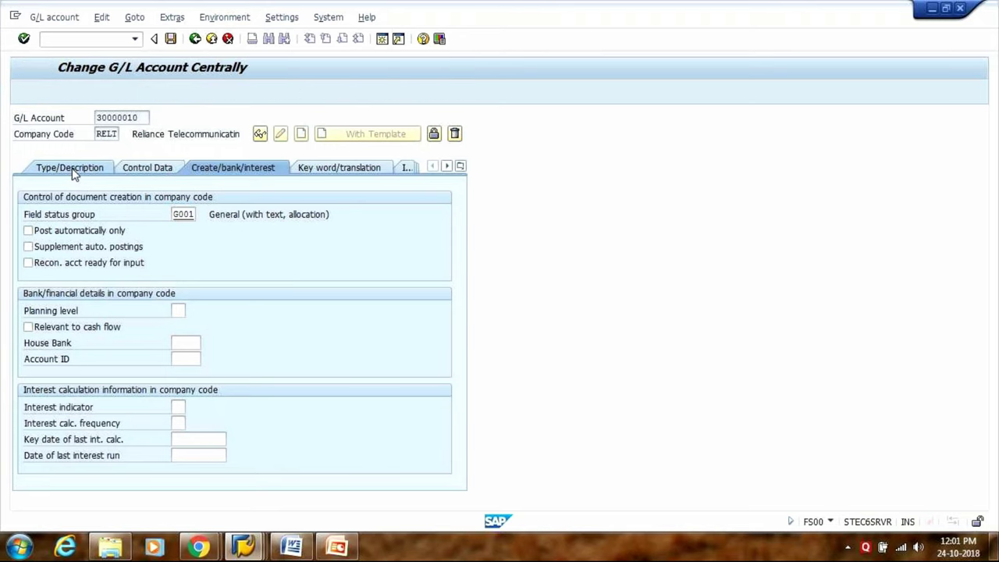
click(208, 295)
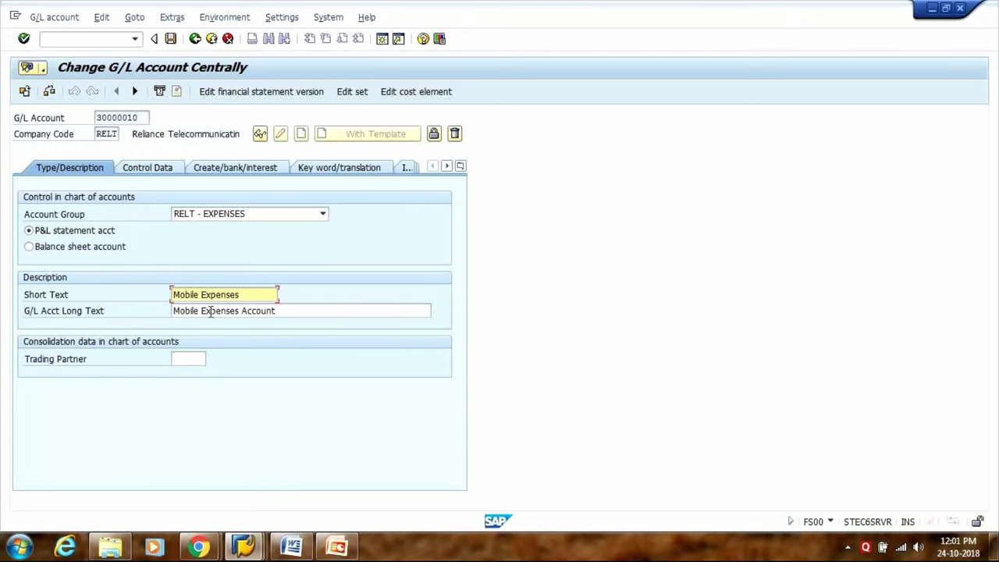
click(210, 311)
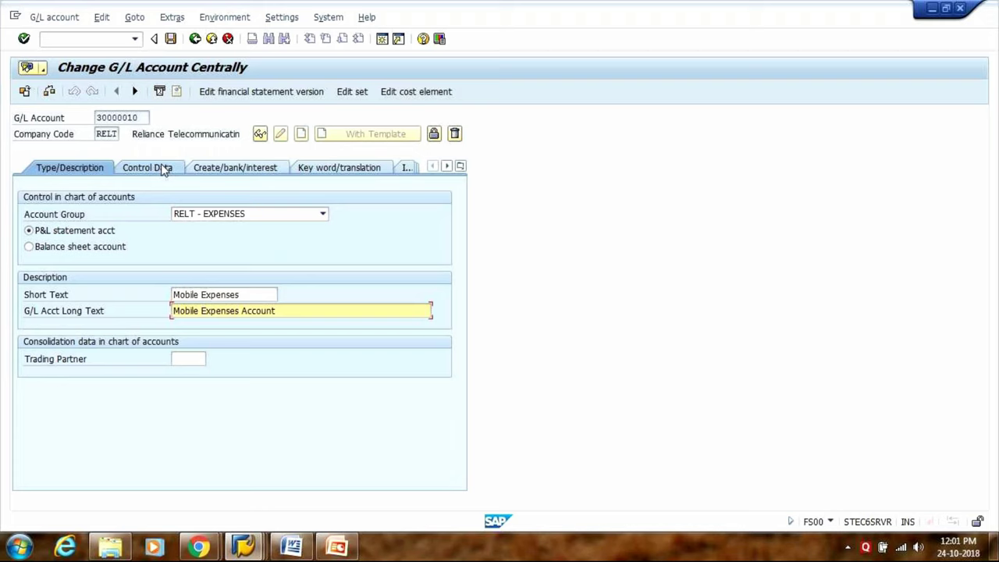
click(164, 170)
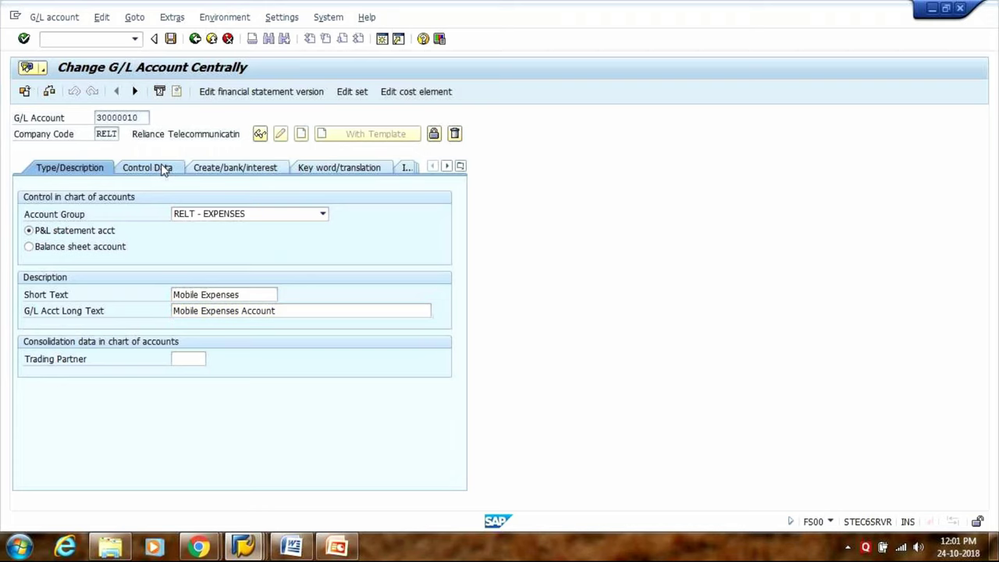
click(231, 170)
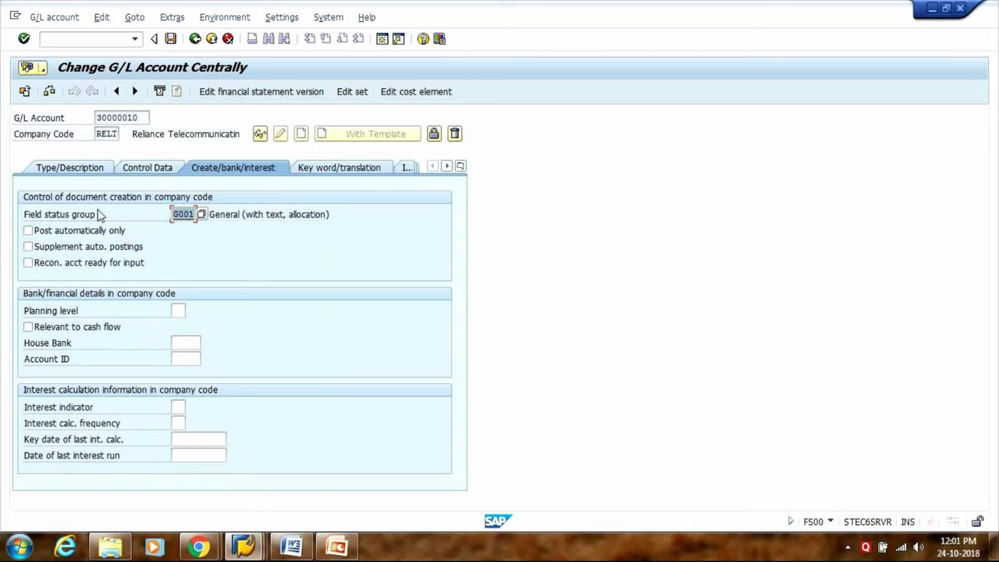
- Change the sort key in the account's control data to 003 and save the account
click(129, 168)
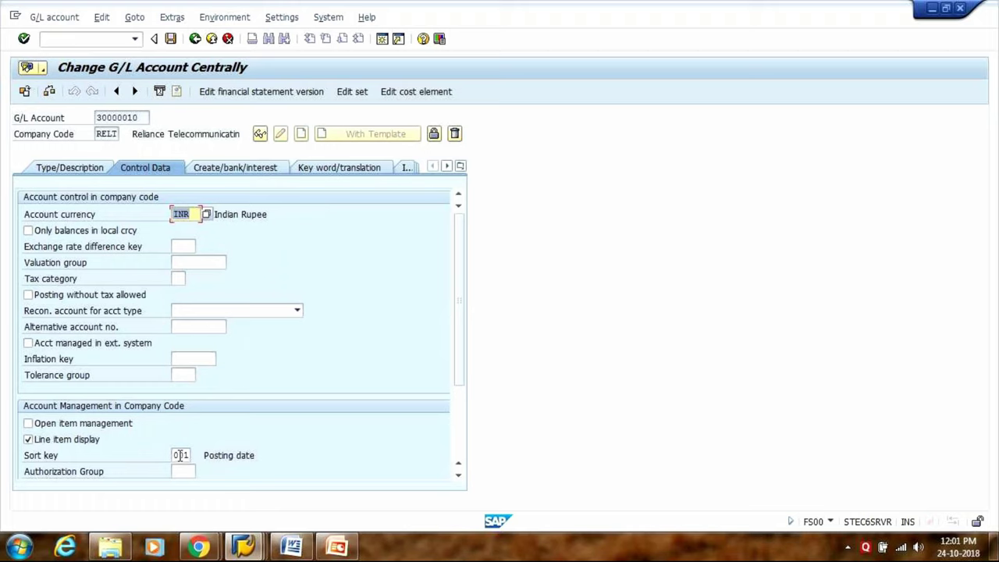
click(182, 457)
click(196, 455)
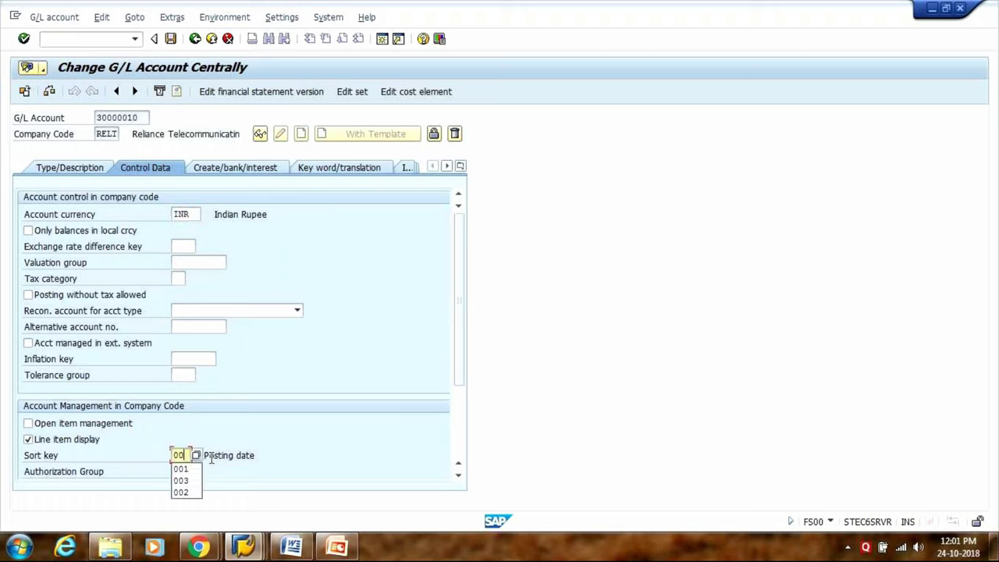
click(181, 487)
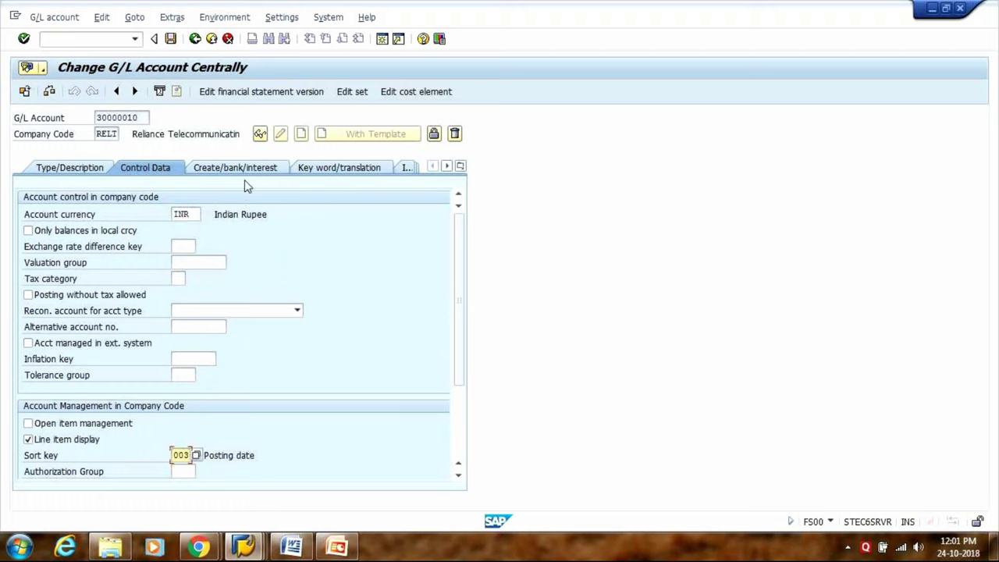
click(171, 39)
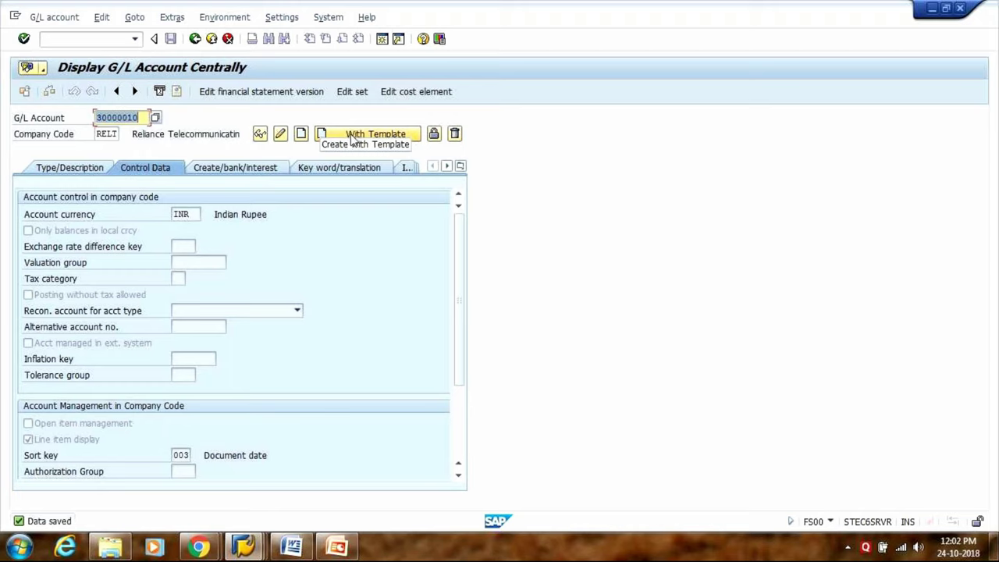
- Enter 30000011 as the G/L account for company code RELT and start creating it with a template
click(146, 117)
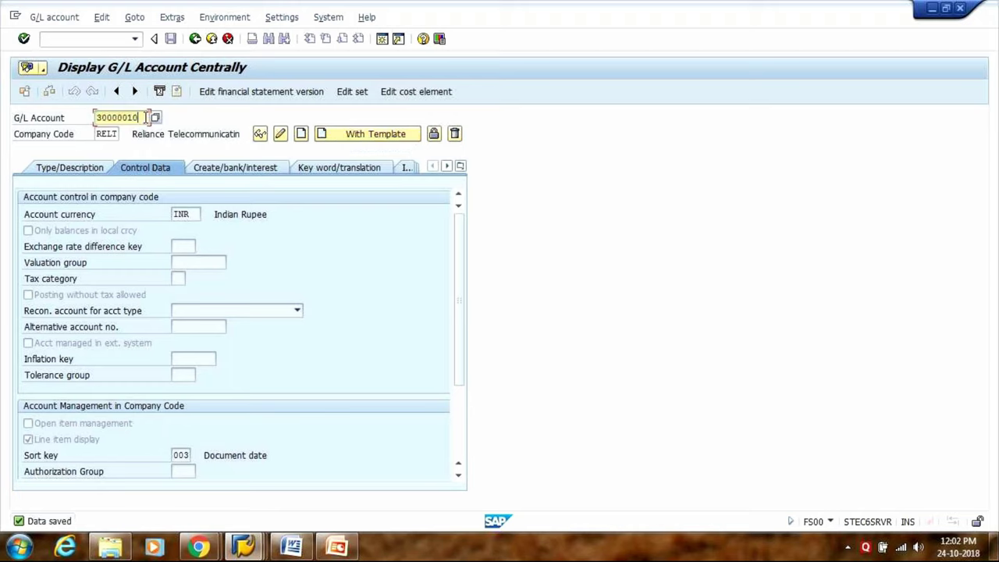
key(BackSpace)
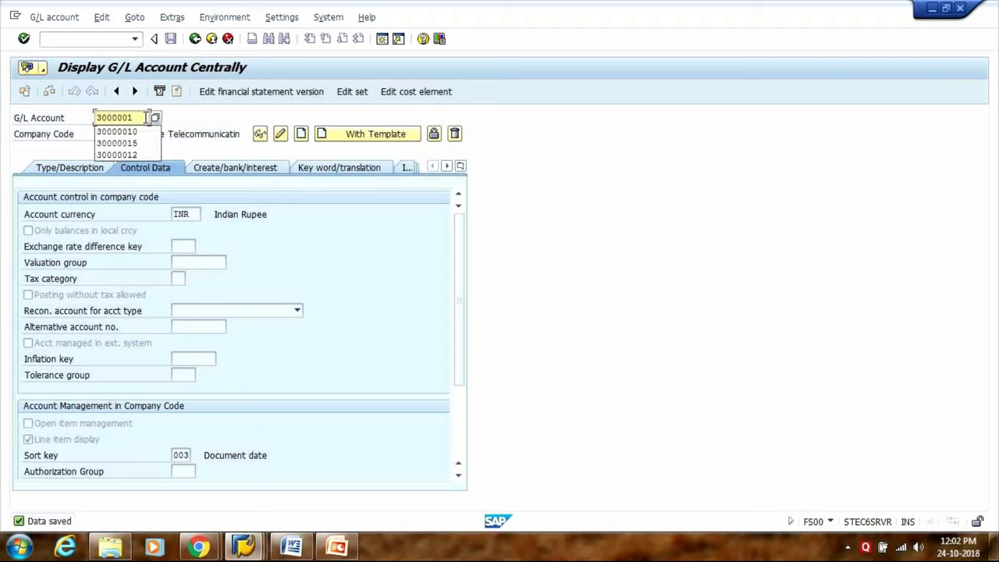
text(1)
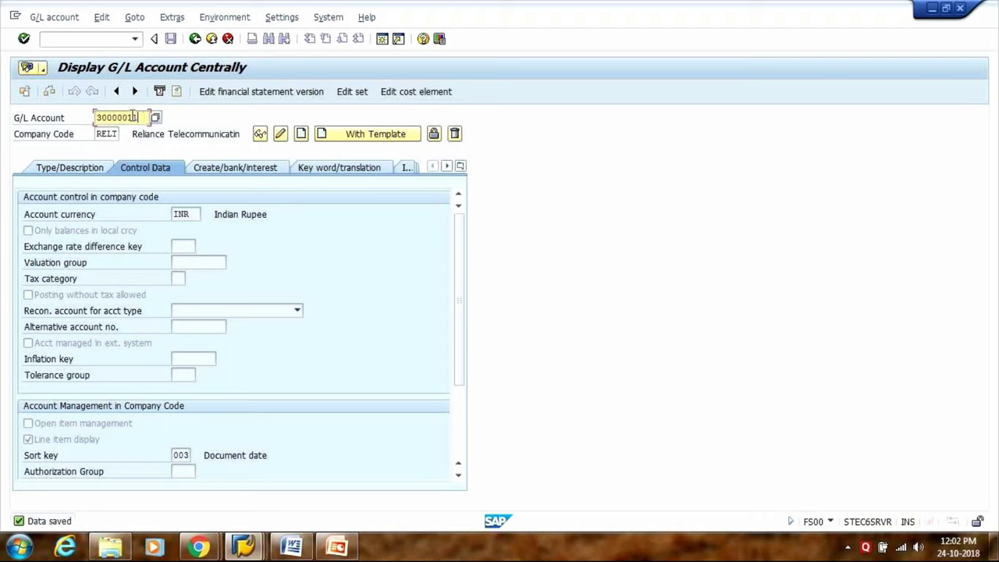
drag(139, 118, 88, 121)
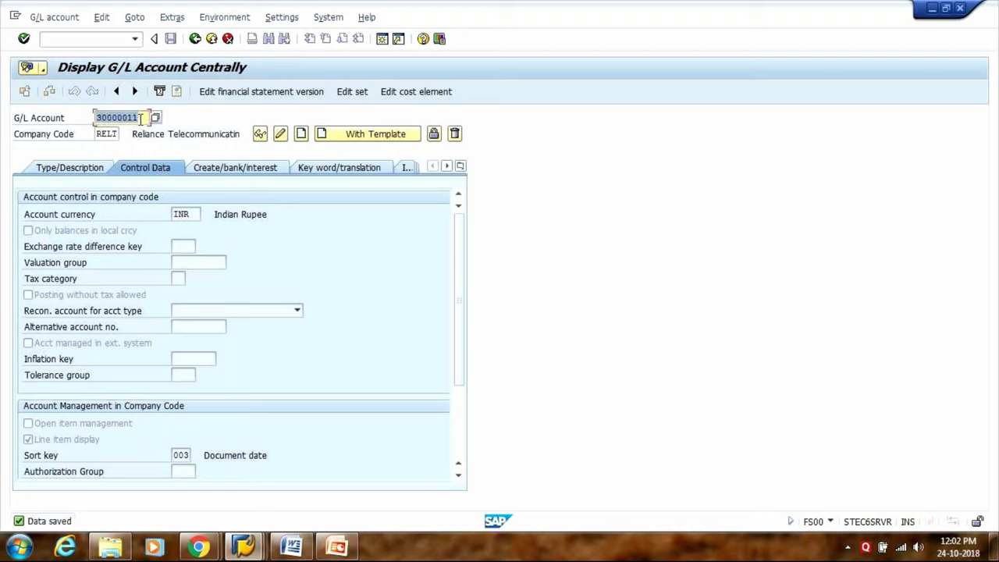
click(140, 118)
click(101, 137)
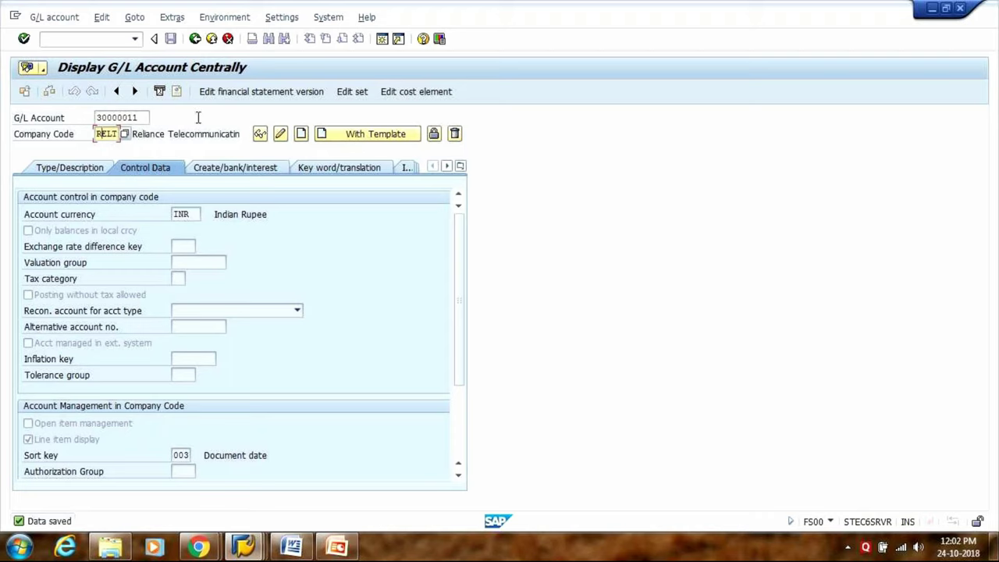
drag(149, 118, 88, 128)
click(89, 129)
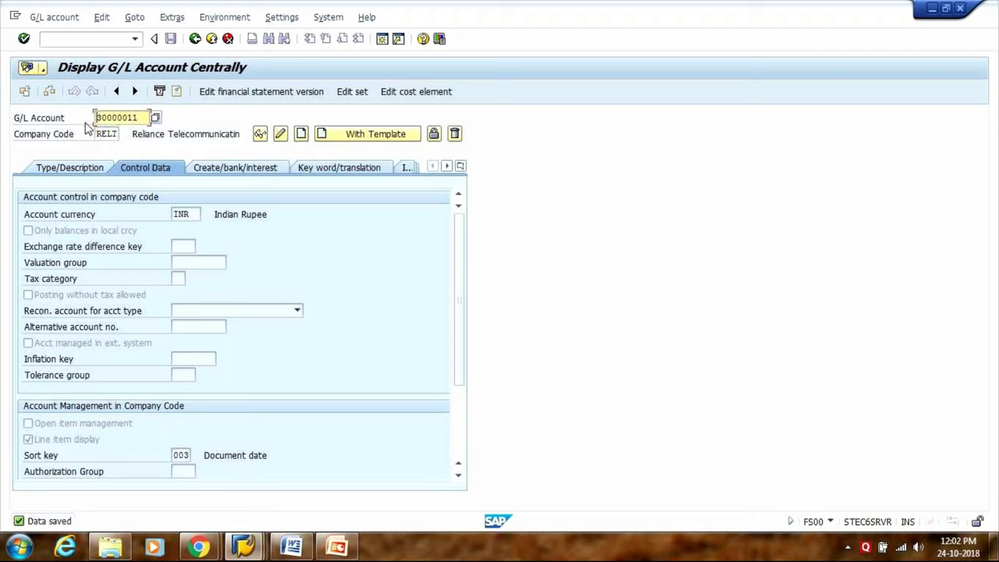
click(398, 141)
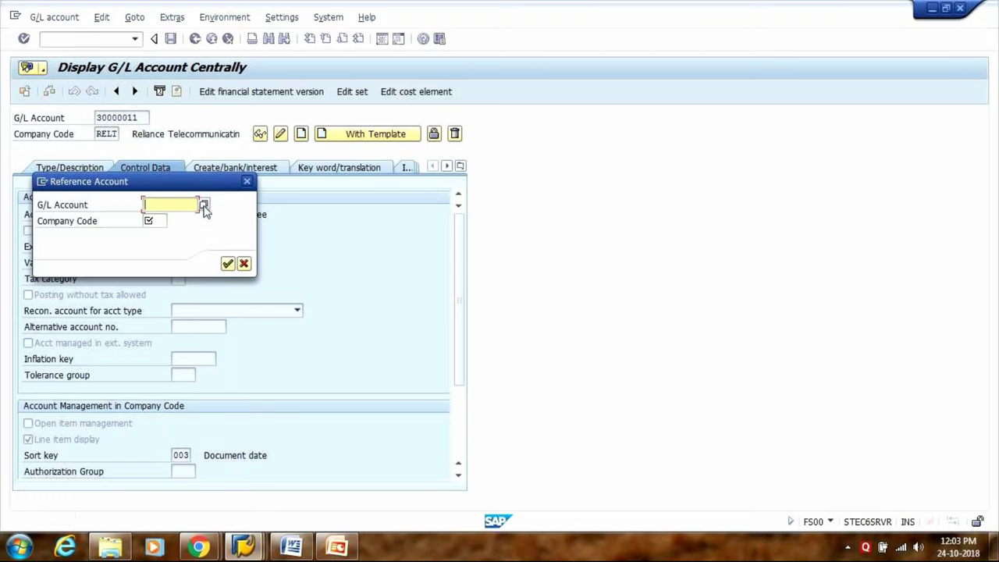
- Set the reference account to Mobile Expenses Account, 30000010, in company code RELT, finding it in the list sorted by account number, and confirm
click(158, 221)
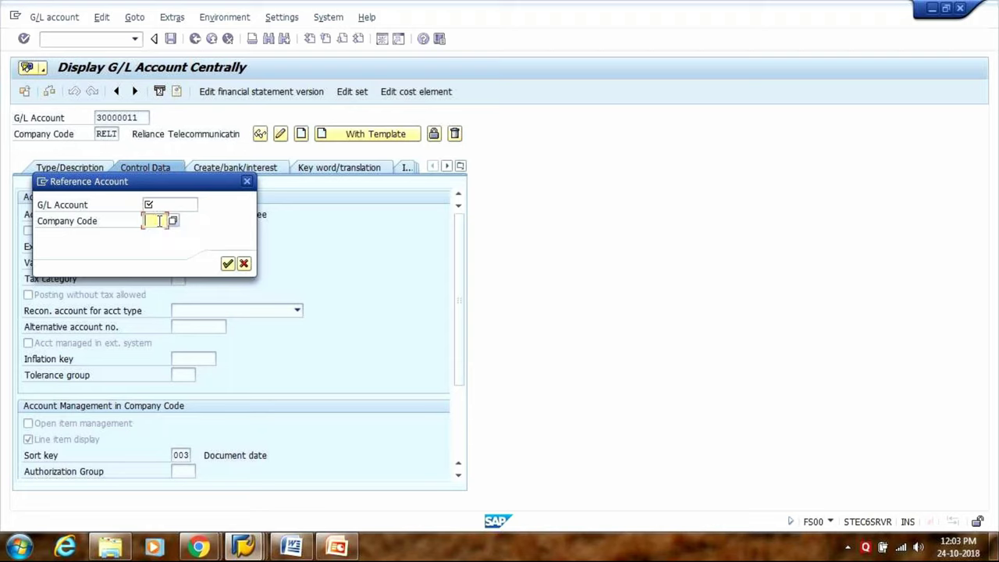
text(RE)
click(156, 236)
click(161, 204)
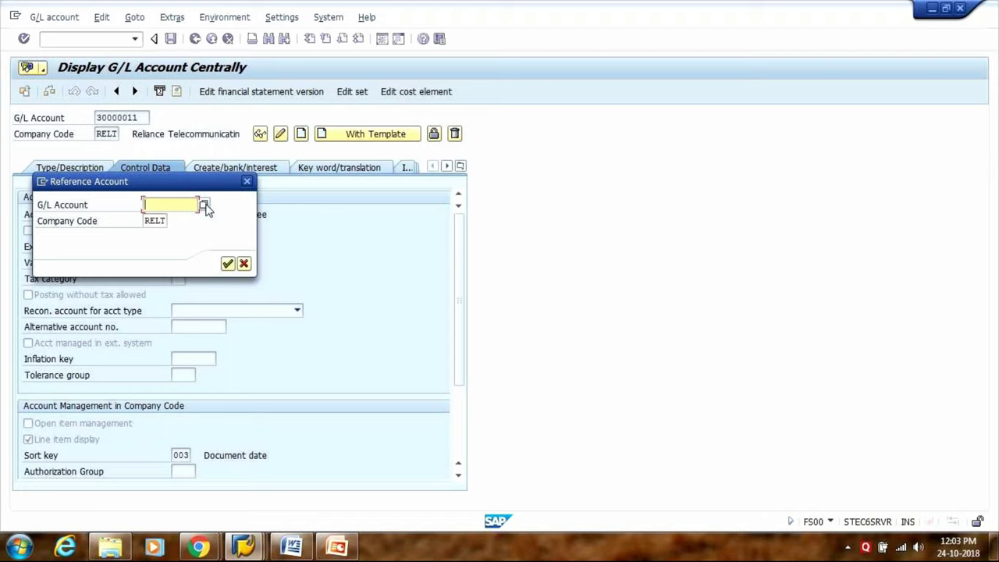
click(198, 180)
click(211, 196)
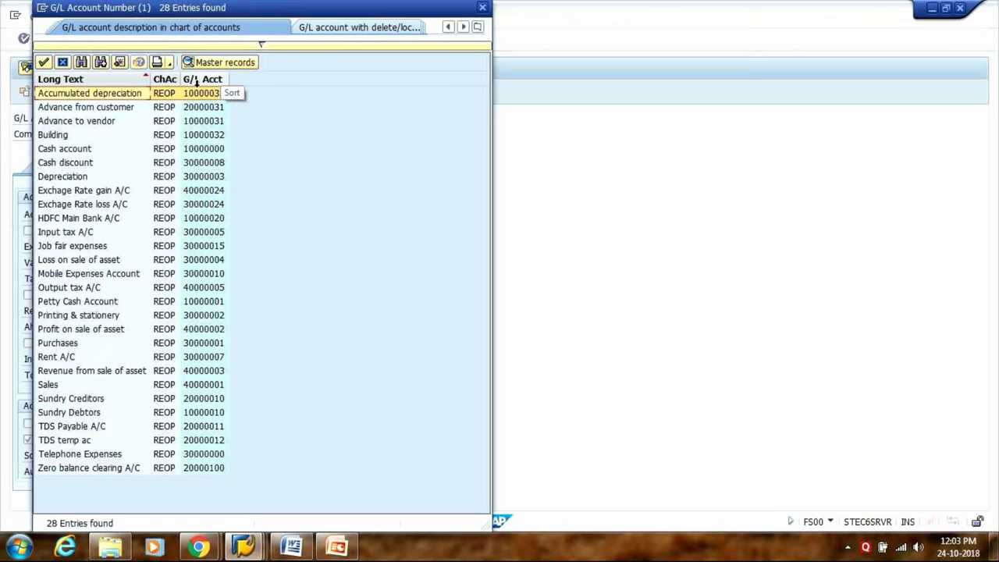
click(196, 80)
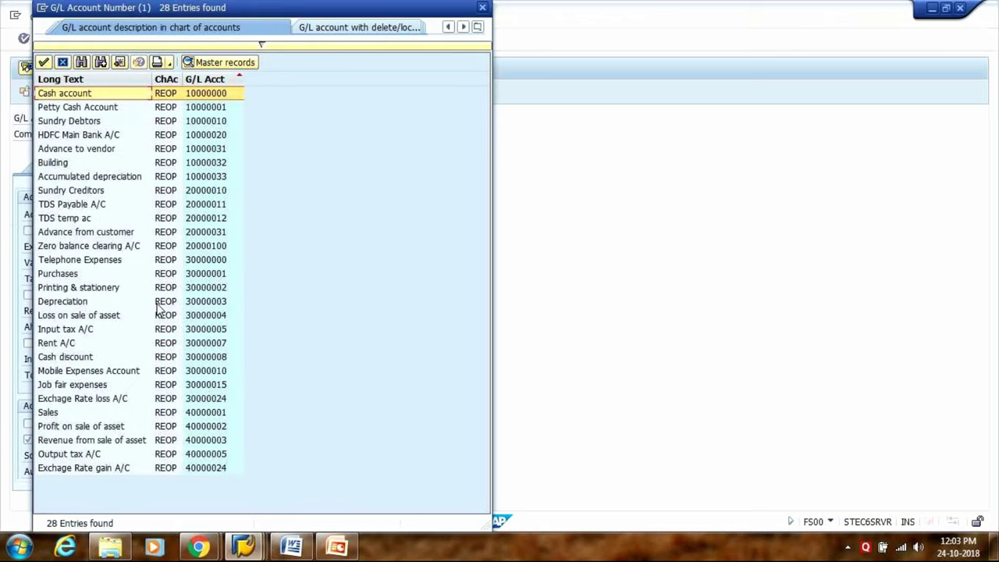
click(221, 372)
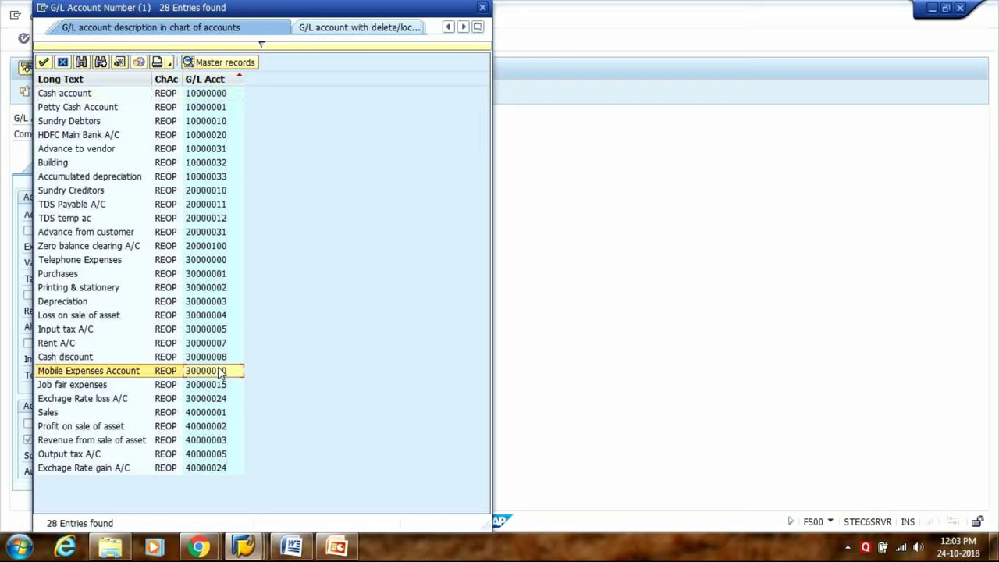
double_click(202, 371)
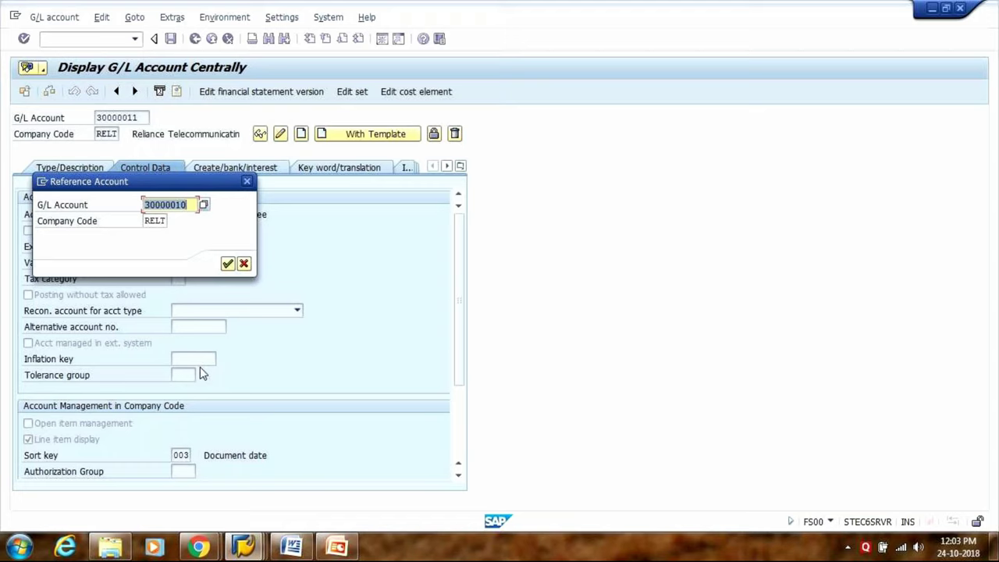
key(Return)
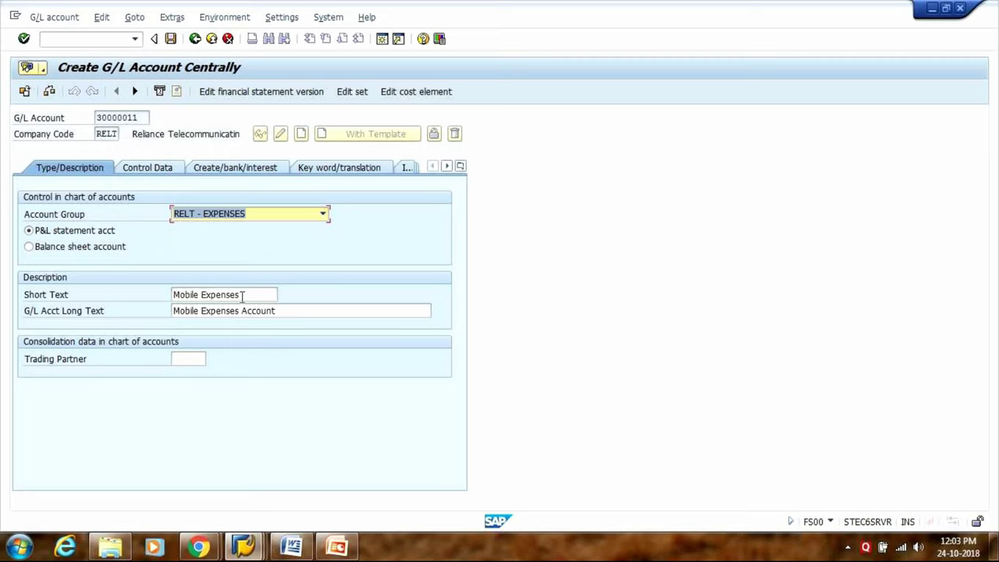
- Change the new account's short text to Postage Expenses and its long text to Postage Expenses Account
drag(244, 294, 149, 292)
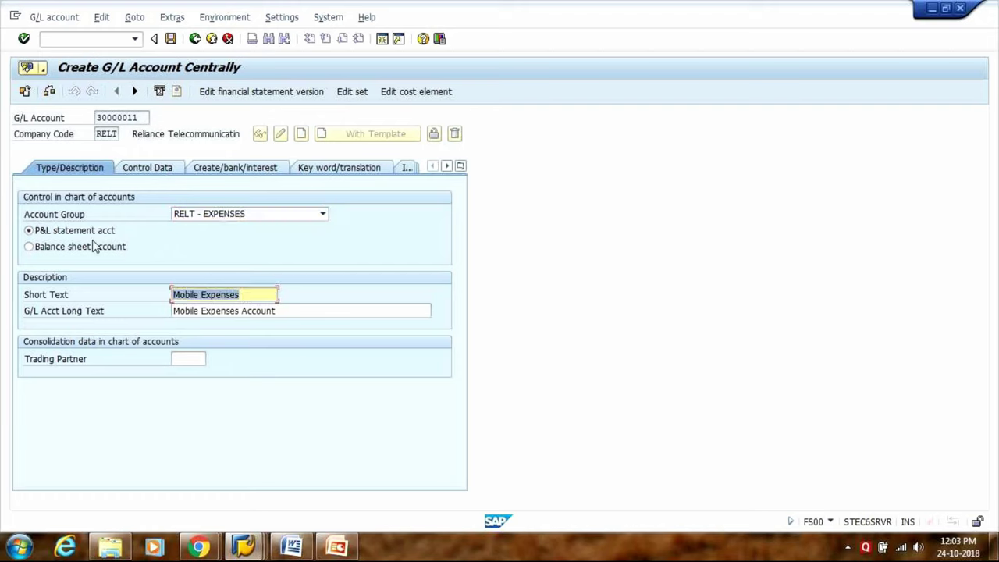
drag(199, 295, 144, 294)
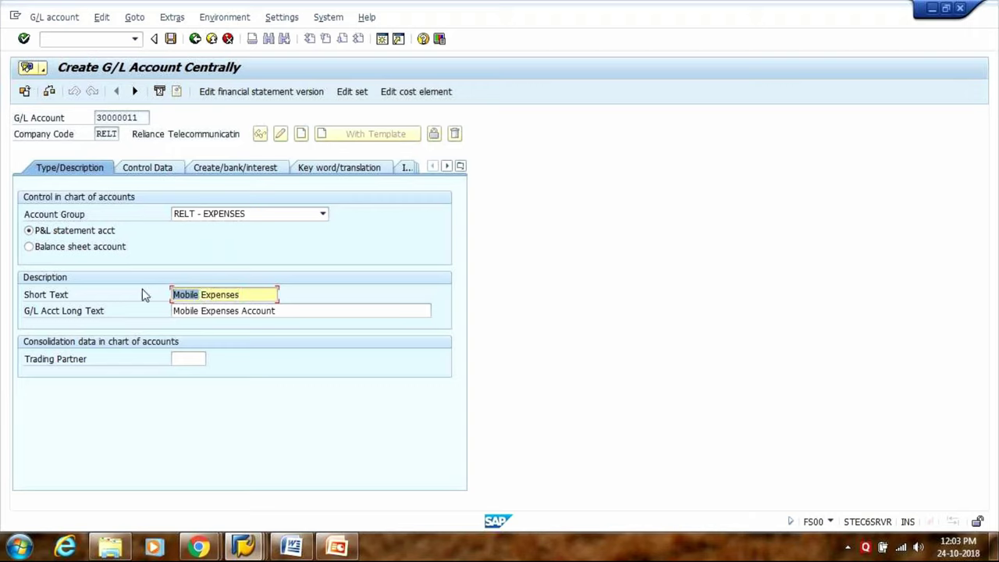
text(Postal)
text(e)
key(BackSpace)
key(BackSpace)
key(BackSpace)
text(age)
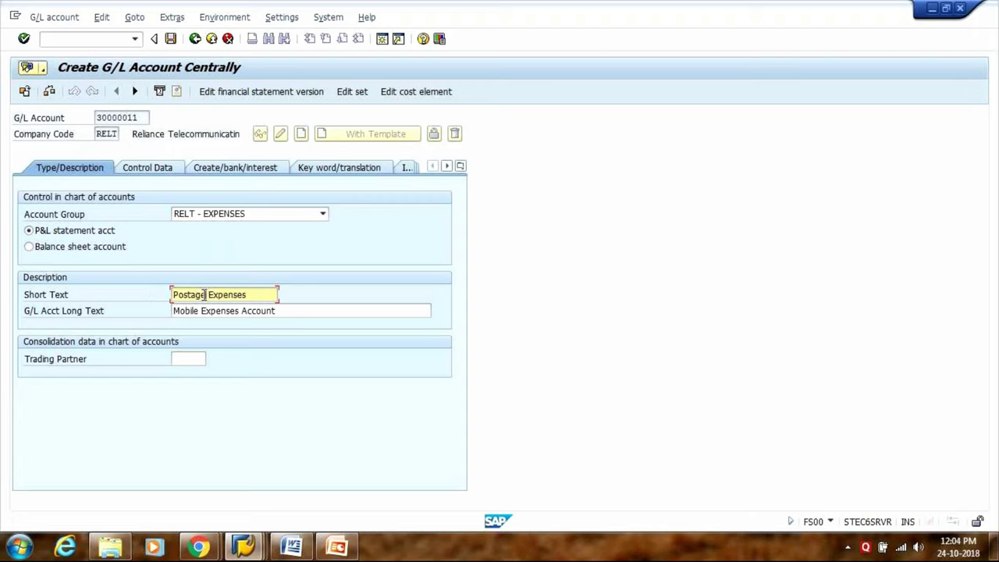
drag(199, 310, 133, 304)
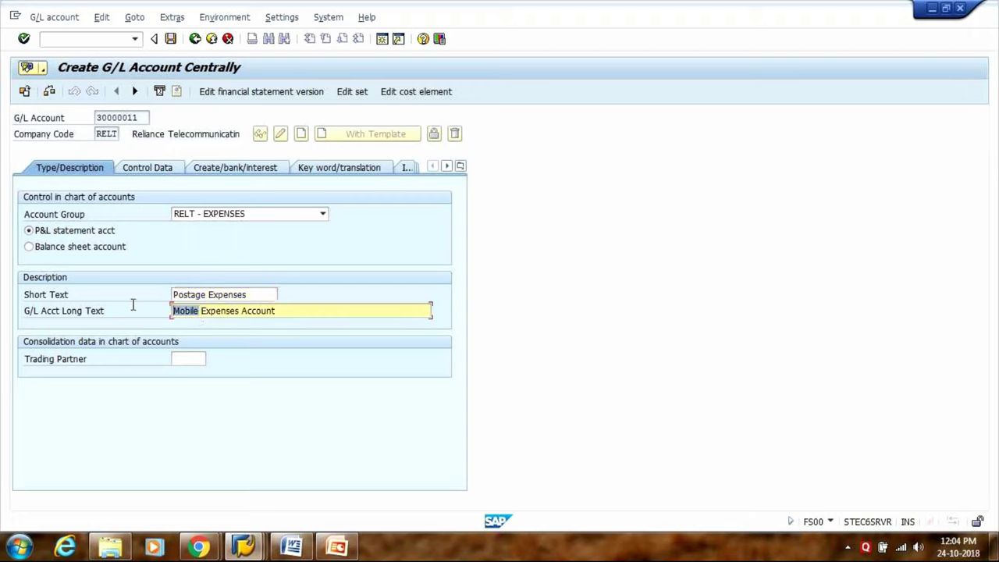
text(Posta)
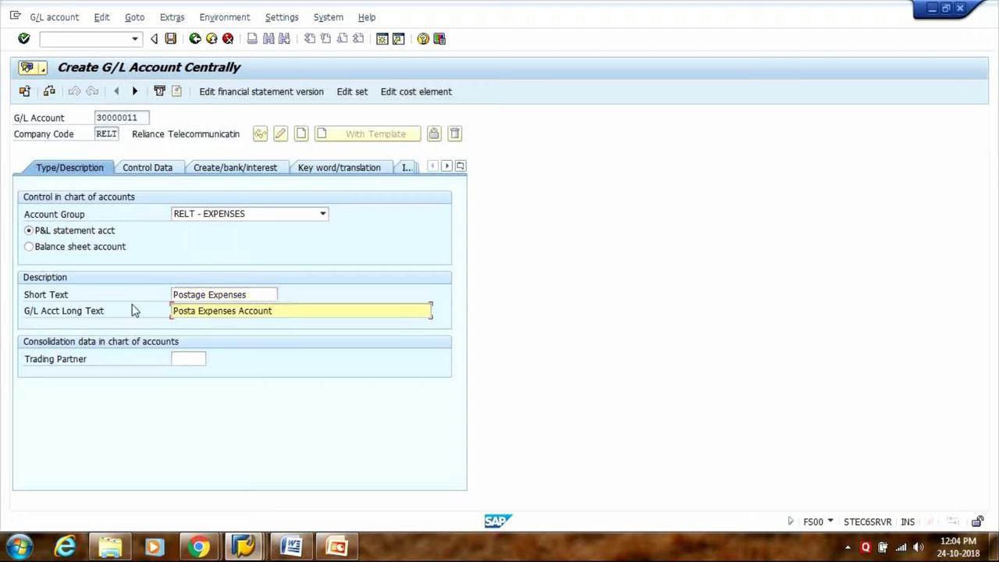
text(ge)
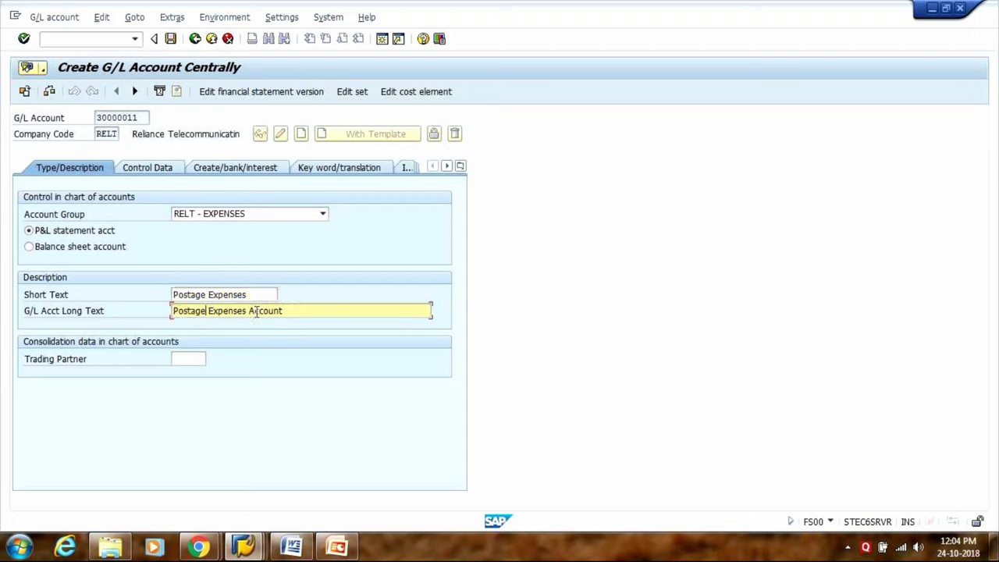
- Review the control data and field status group copied from the template, and save account 30000011
click(151, 175)
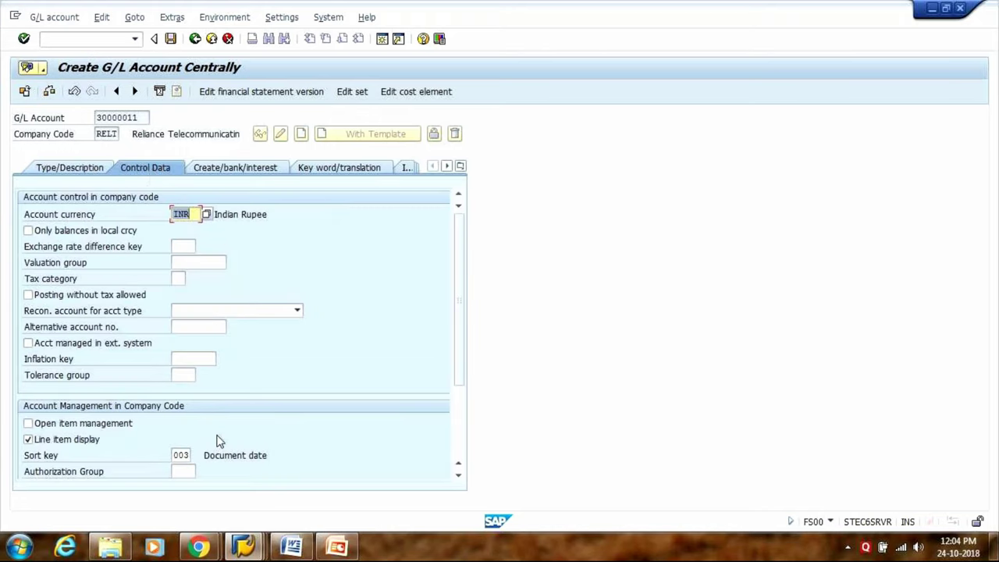
click(223, 175)
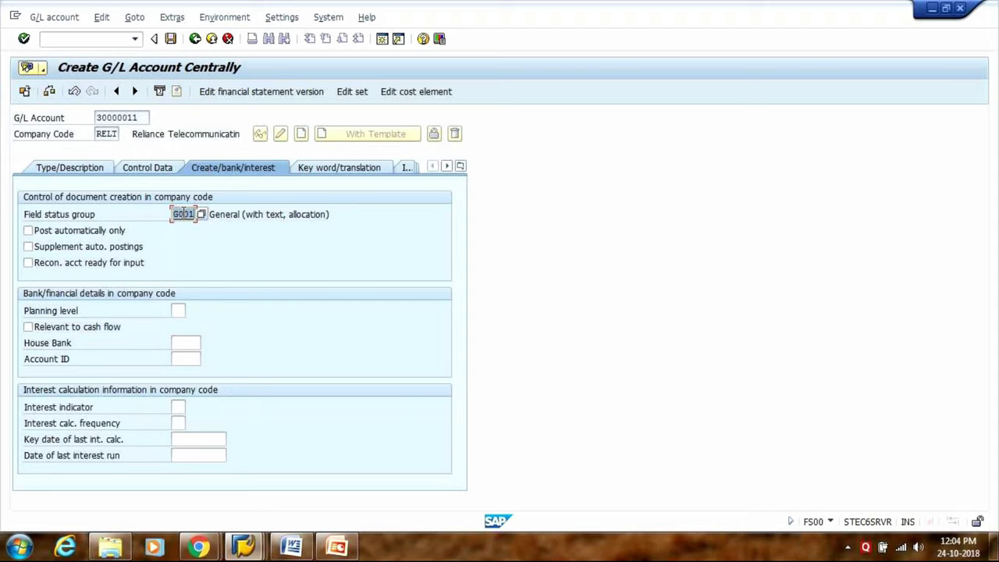
click(171, 39)
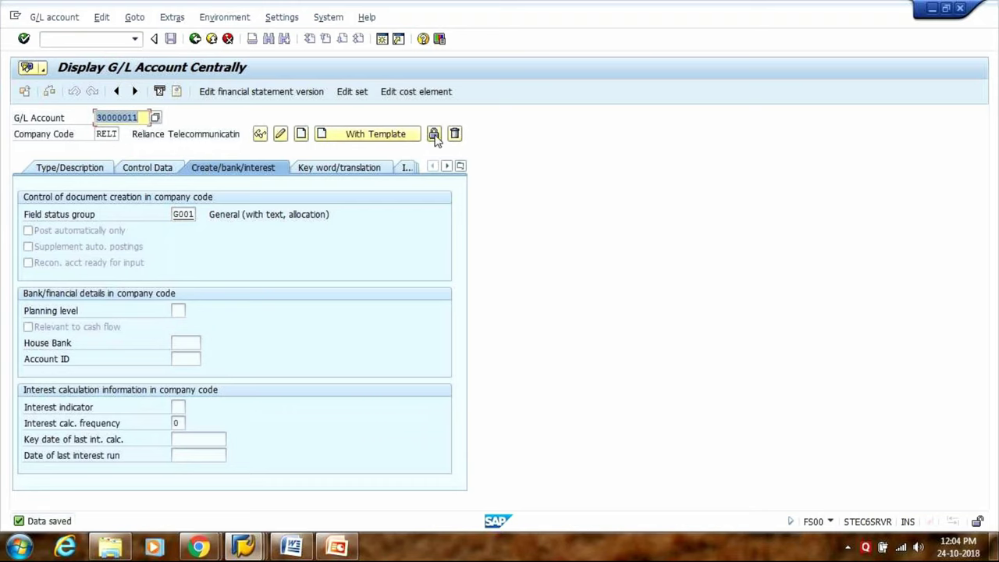
- Examine the blocking options and the deletion flag options for account 30000011, and leave without setting any
click(435, 135)
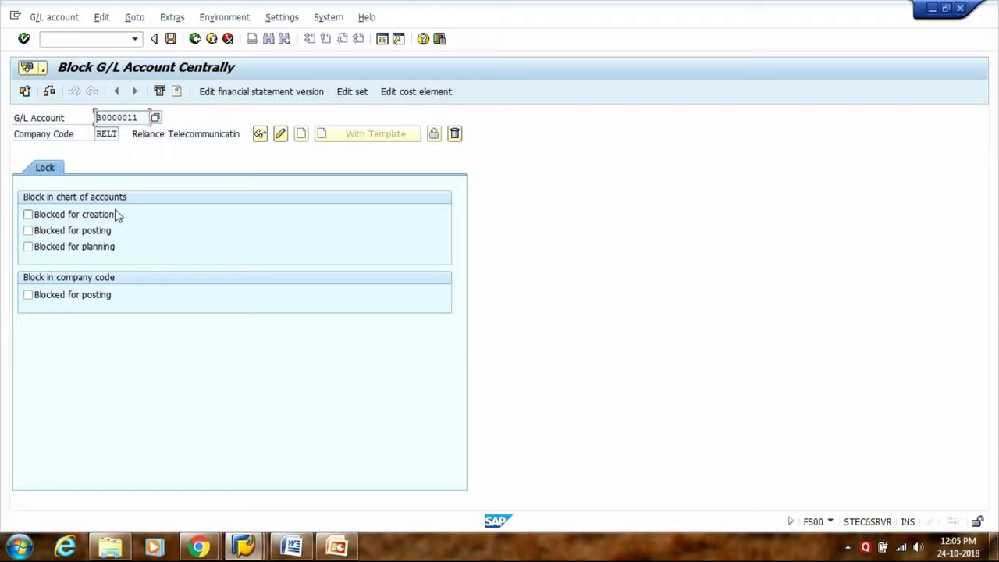
click(456, 135)
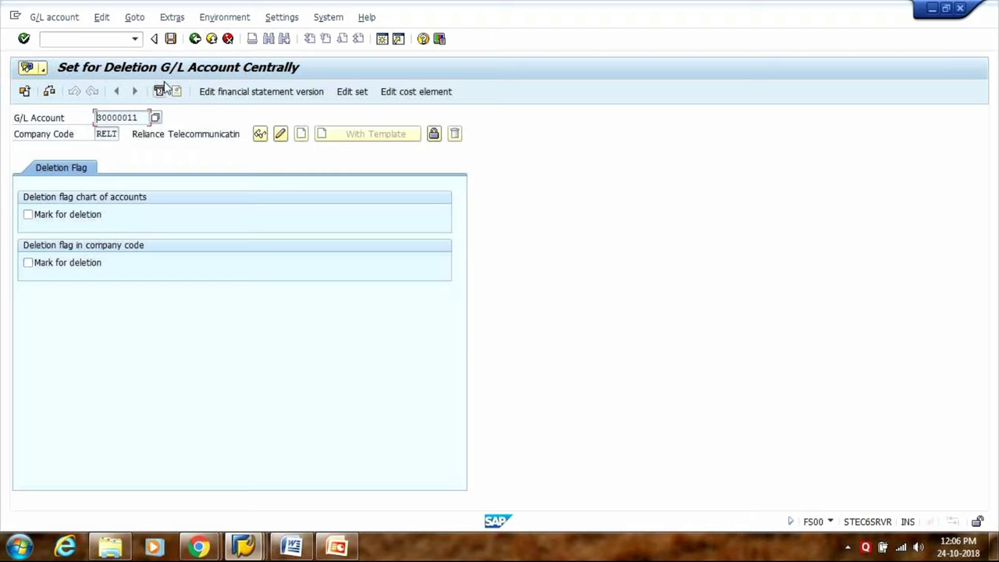
click(195, 41)
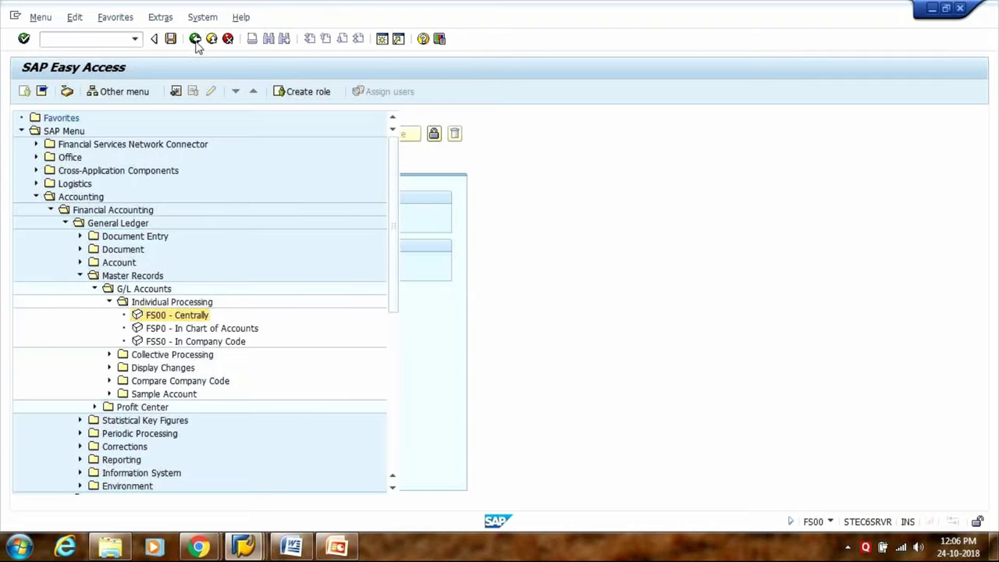
- Reopen central G/L account maintenance (FS00), display account 30000011 and return to the SAP menu
double_click(156, 317)
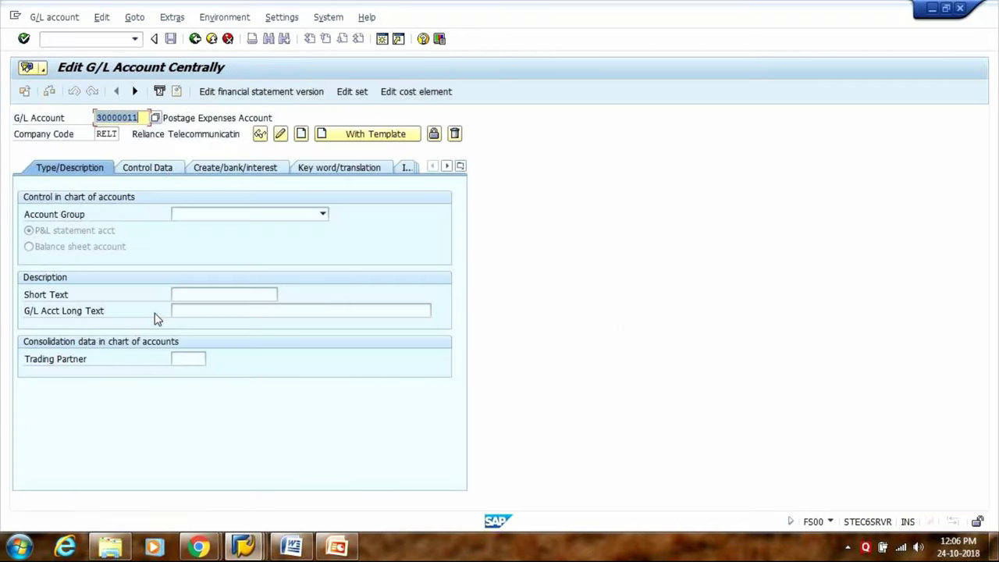
key(Return)
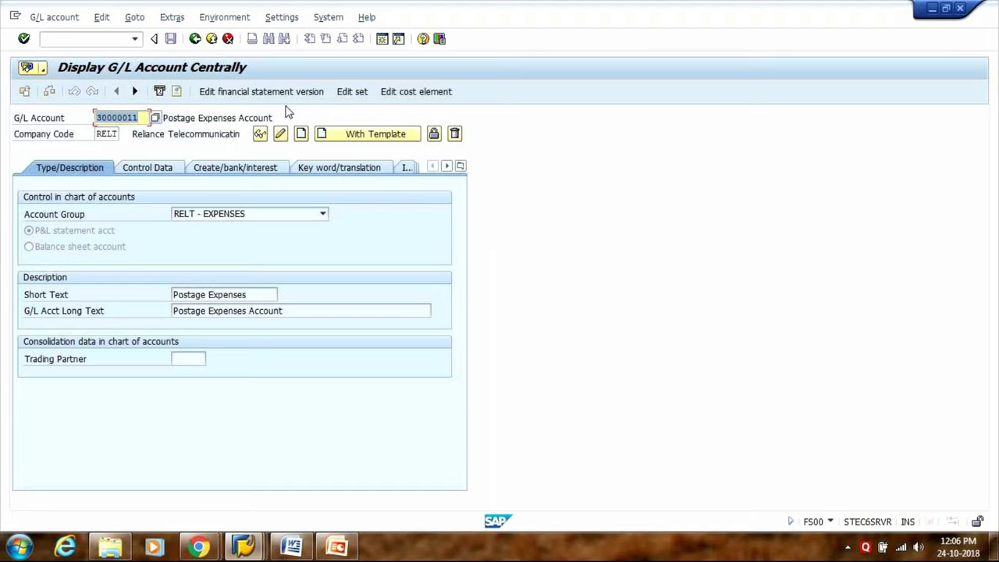
click(195, 40)
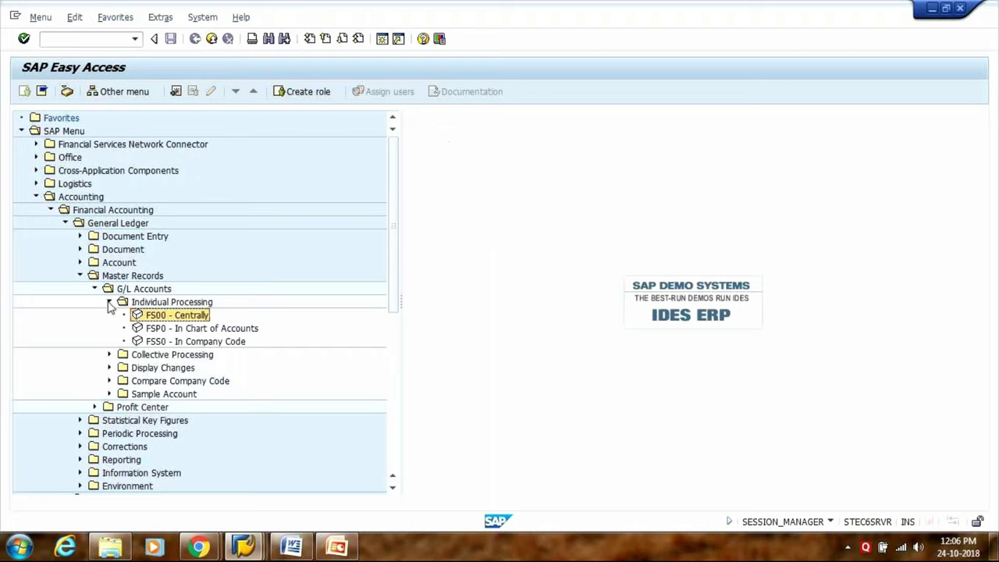
- Collapse the Master Records folder, expand Document Entry under General Ledger, and open FB50 - Enter G/L Account Document
click(110, 304)
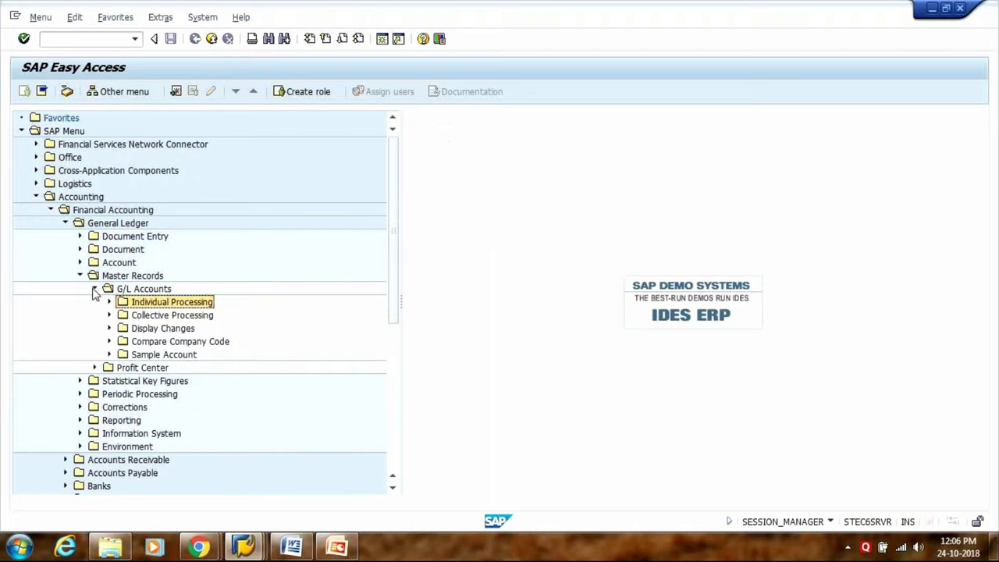
click(94, 288)
click(79, 275)
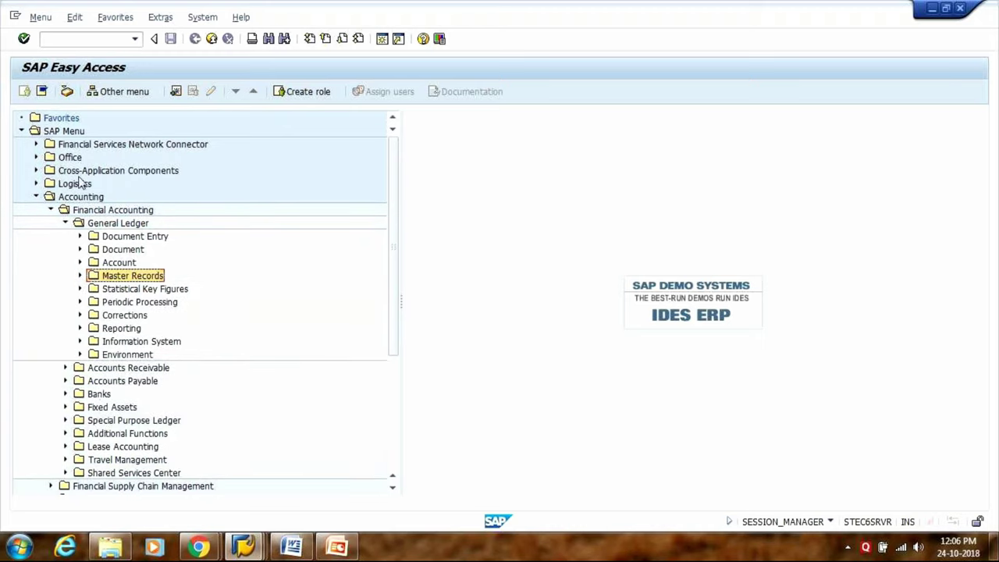
click(80, 237)
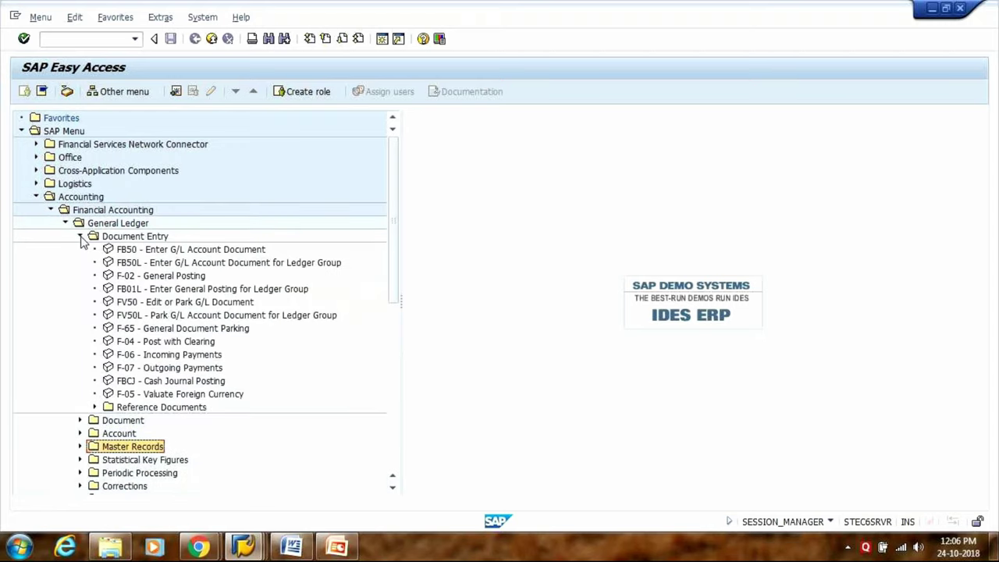
click(137, 250)
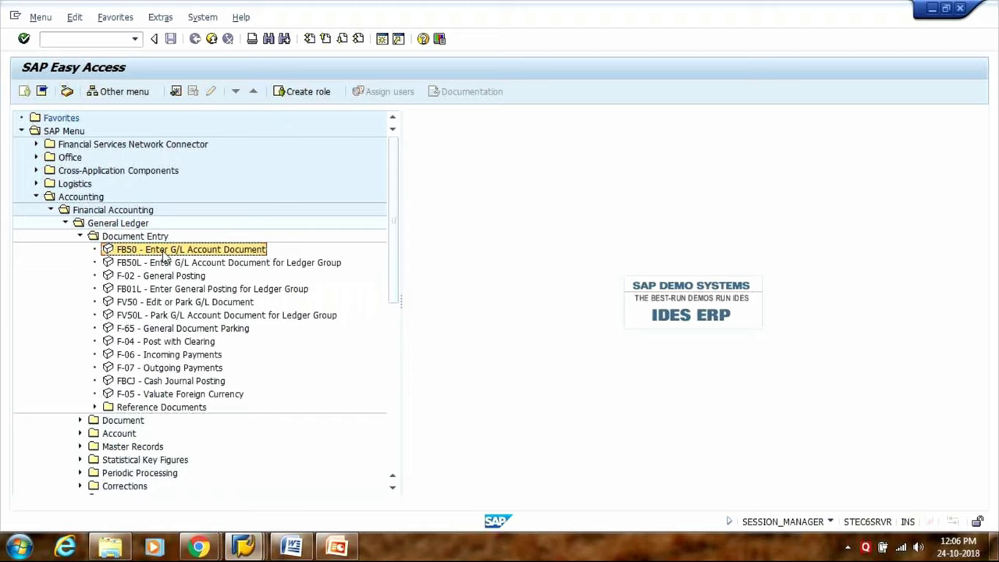
double_click(163, 252)
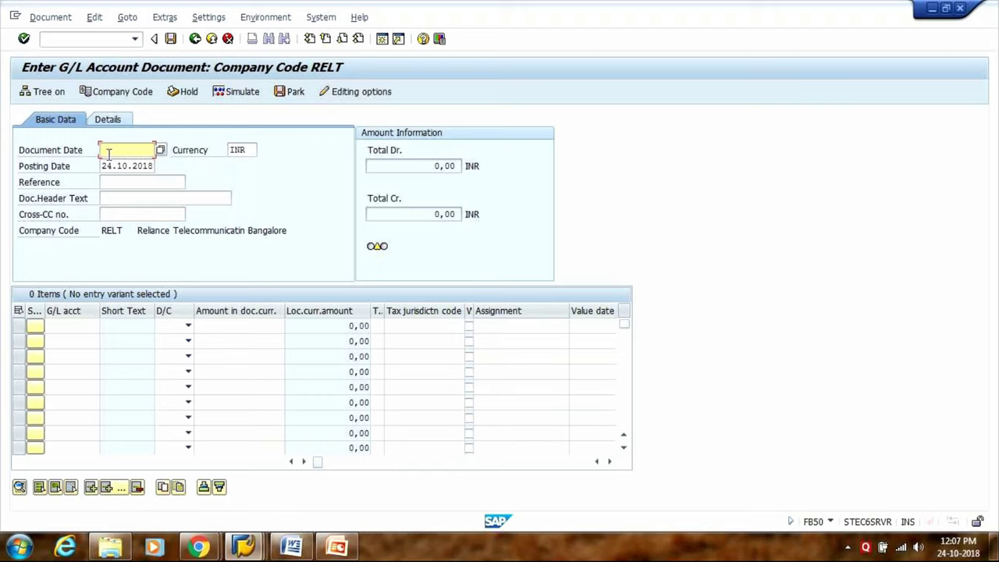
- Switch the company code for the G/L document entry to REPU
click(126, 94)
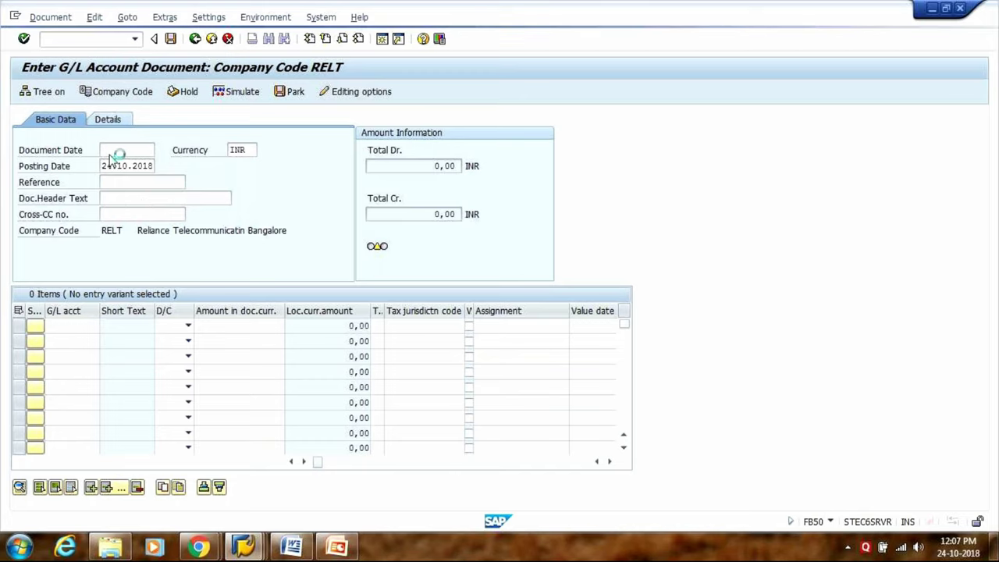
click(117, 92)
key(Return)
key(Return)
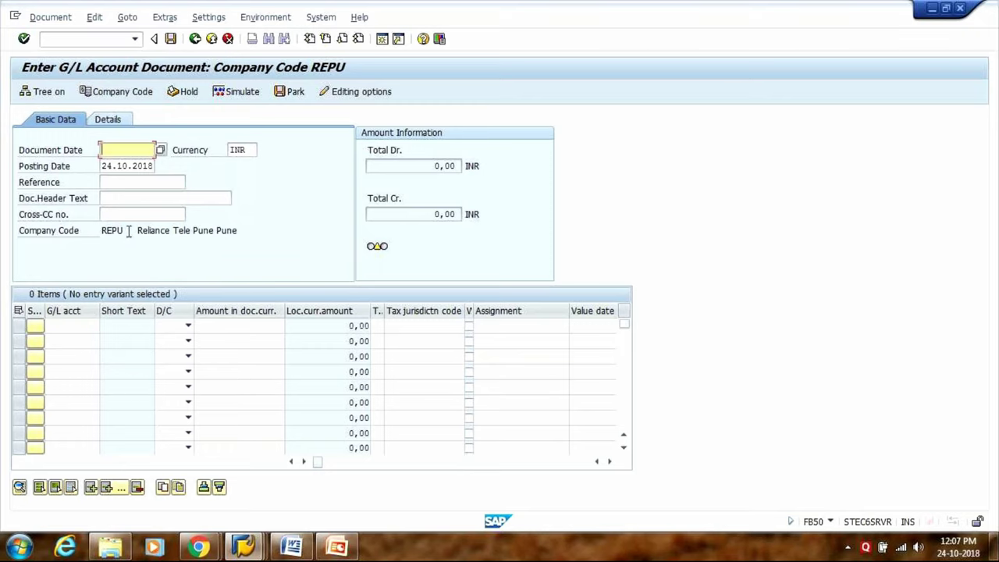
- Change the company code for the G/L document entry to RELT
click(129, 231)
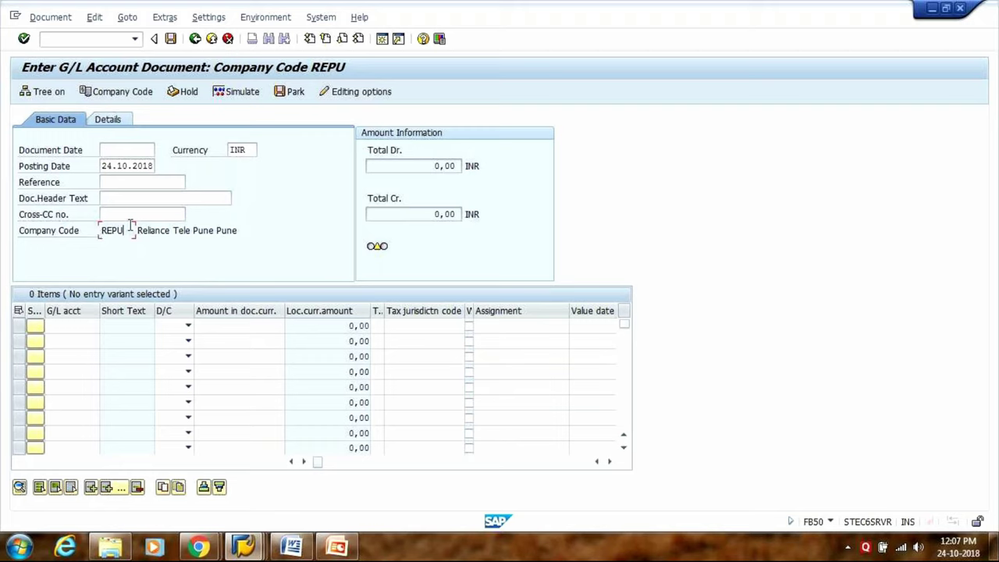
click(123, 94)
text(RELT)
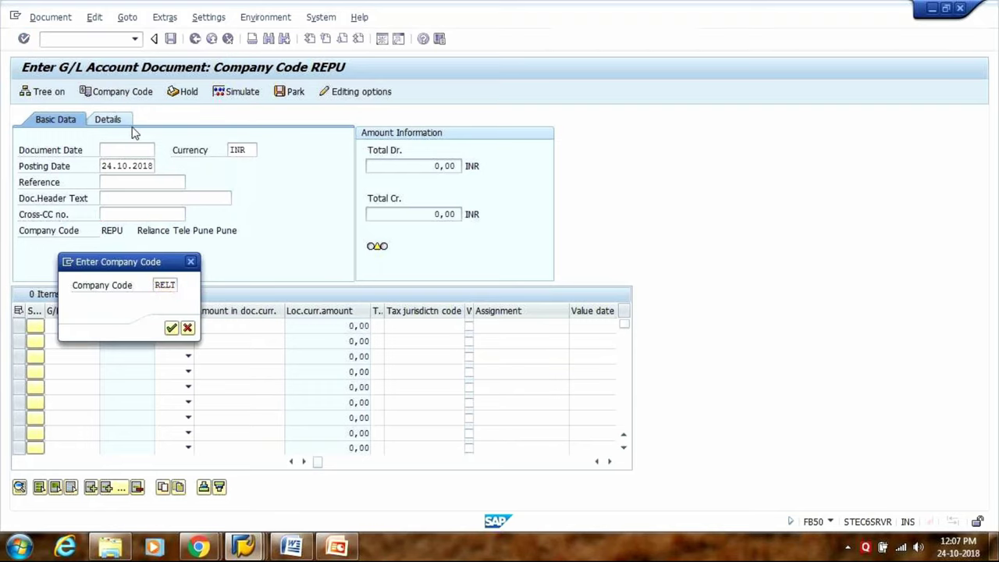
key(Return)
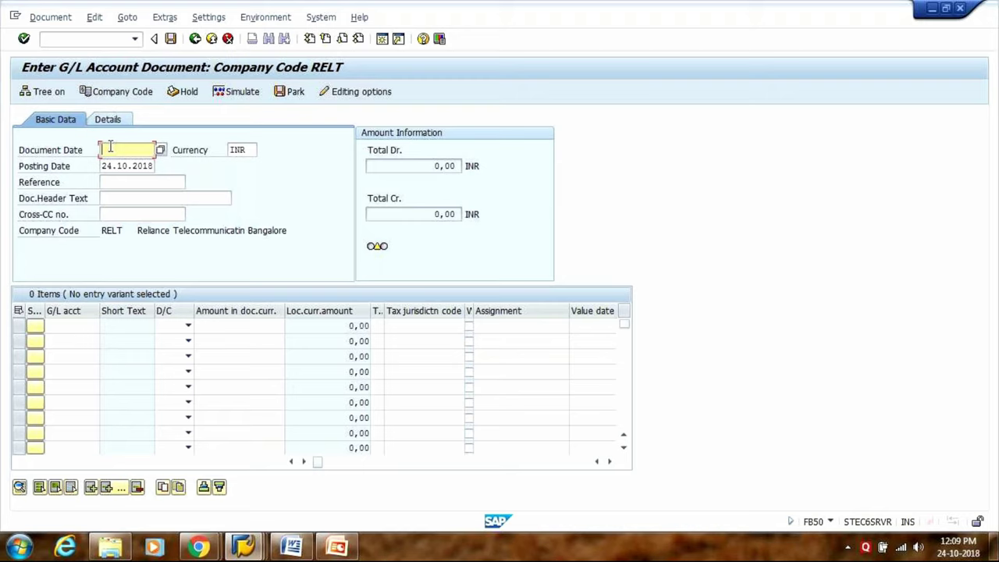
- Enter 15.10.2018 as the document date and review the currency, posting date and reference fields in the document header
text(15.10.2018)
drag(102, 150, 151, 149)
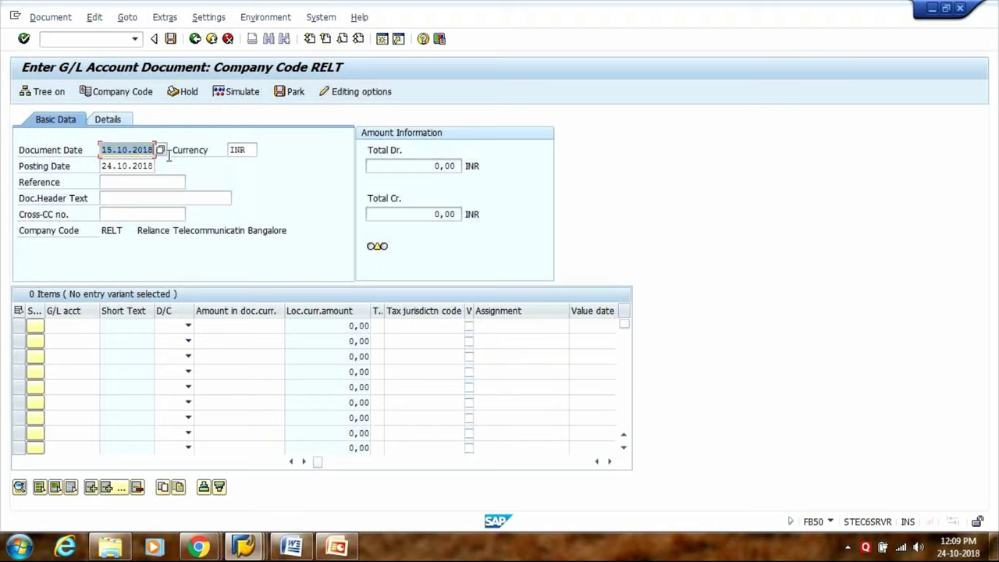
click(123, 150)
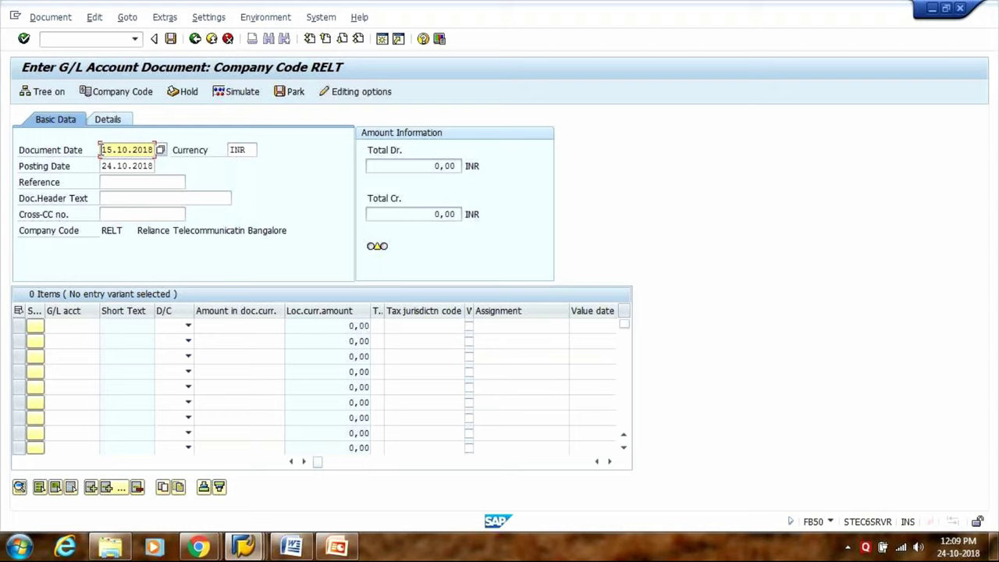
drag(102, 149, 155, 151)
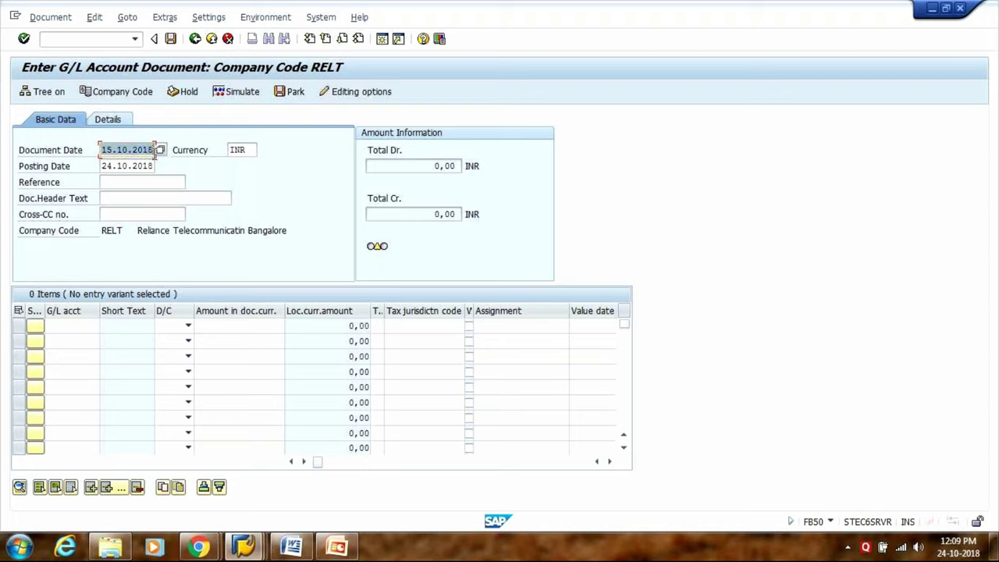
drag(250, 150, 224, 154)
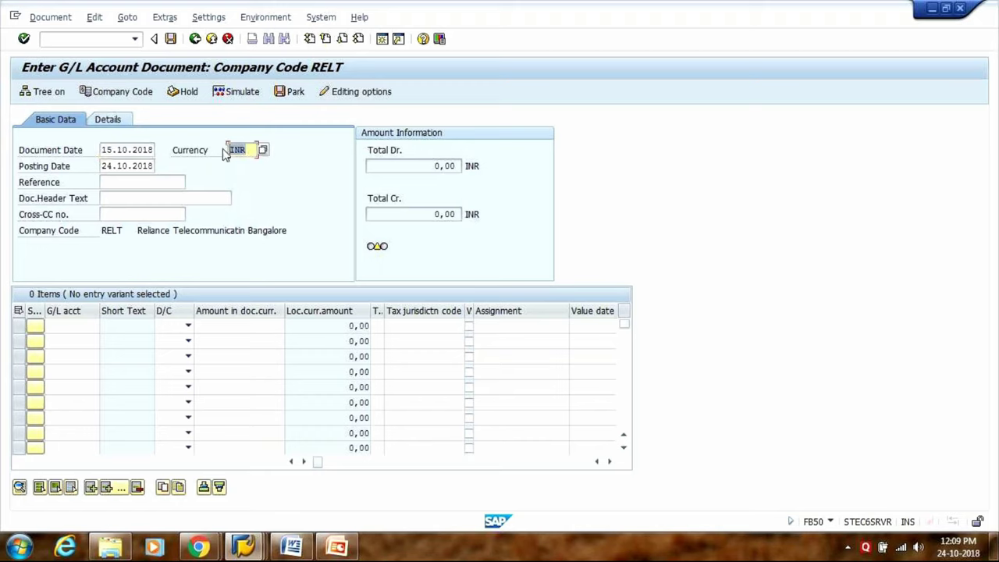
click(103, 166)
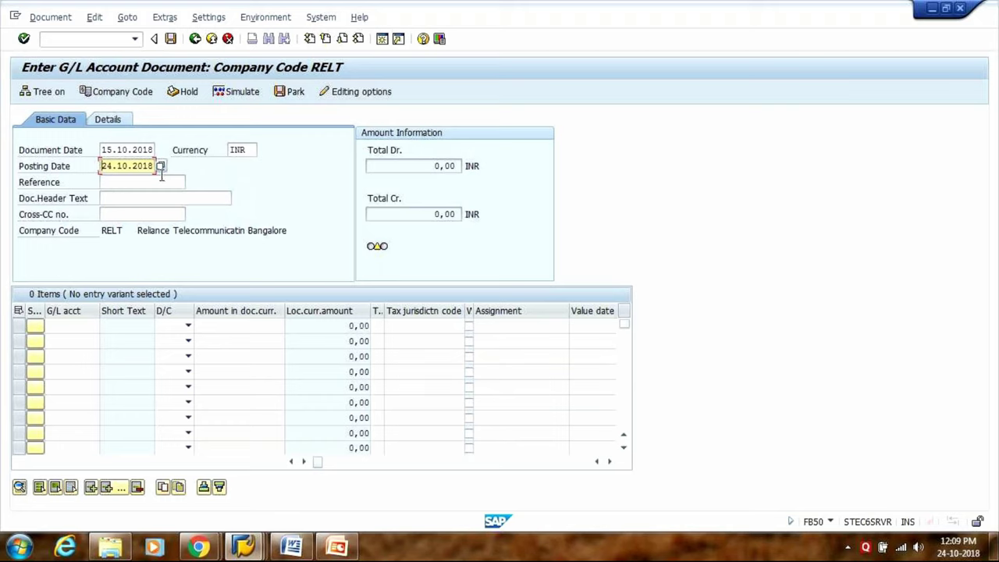
click(108, 181)
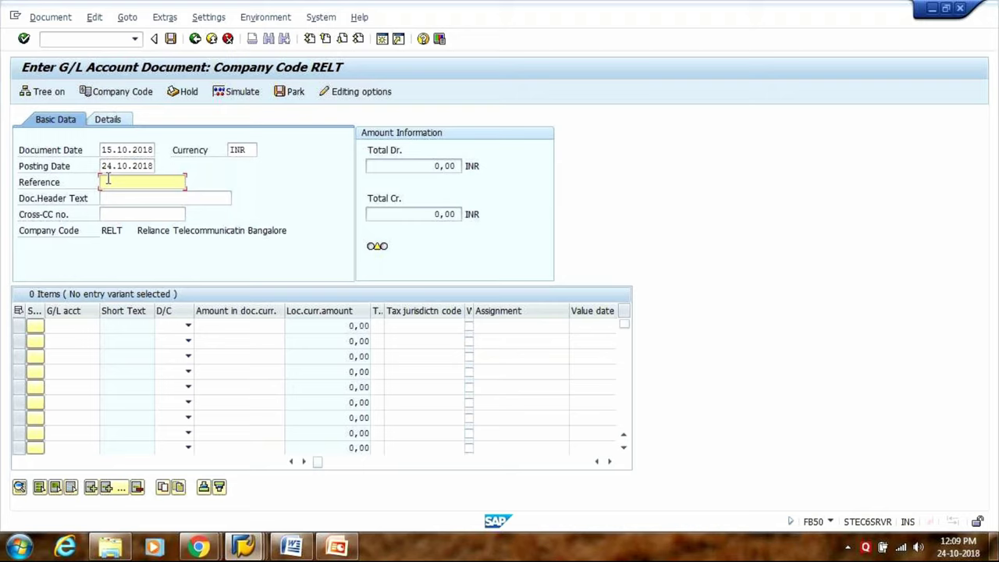
drag(102, 165, 151, 169)
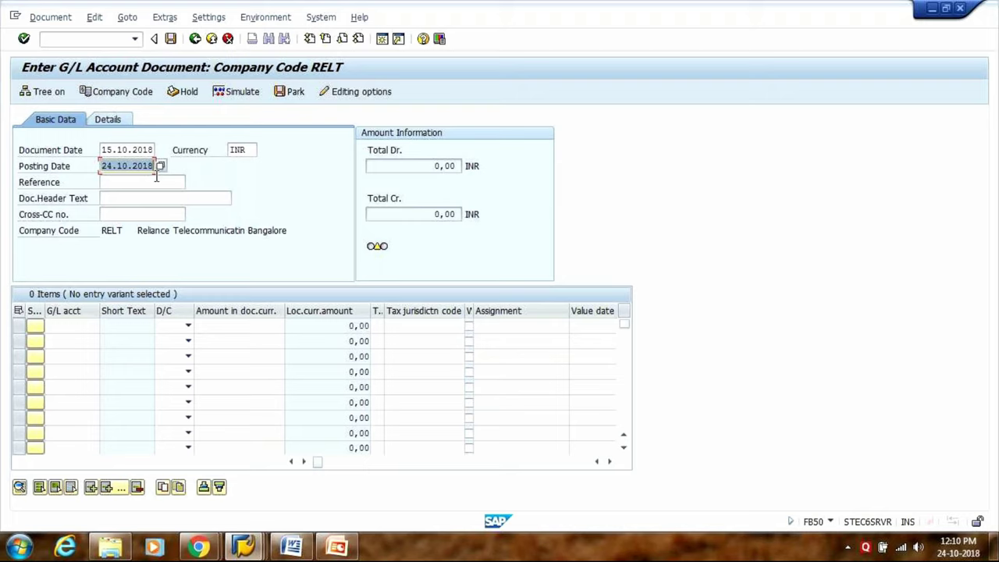
click(112, 178)
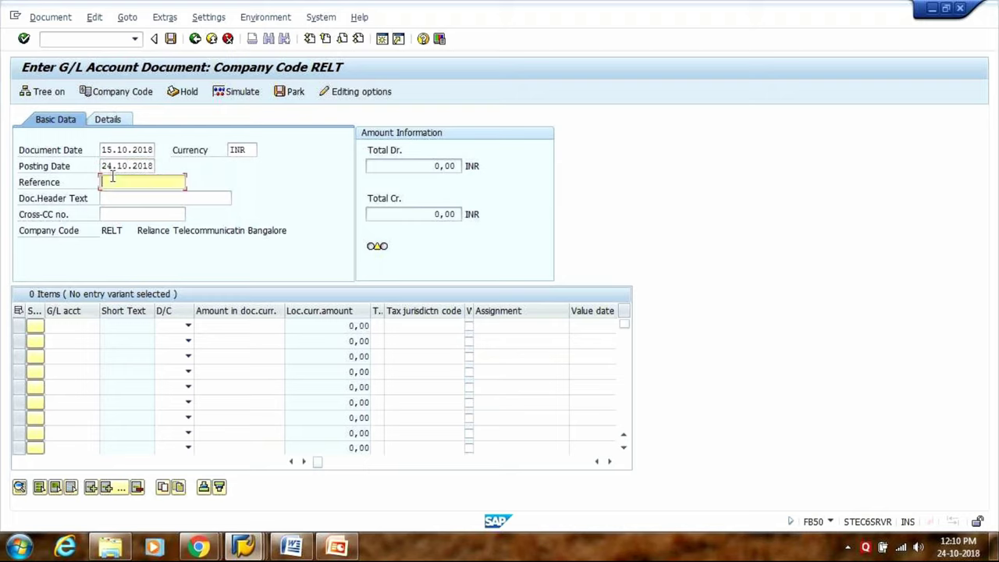
- Enter the document header text Mobile bill for Oct 2018 and leave the reference empty
click(111, 197)
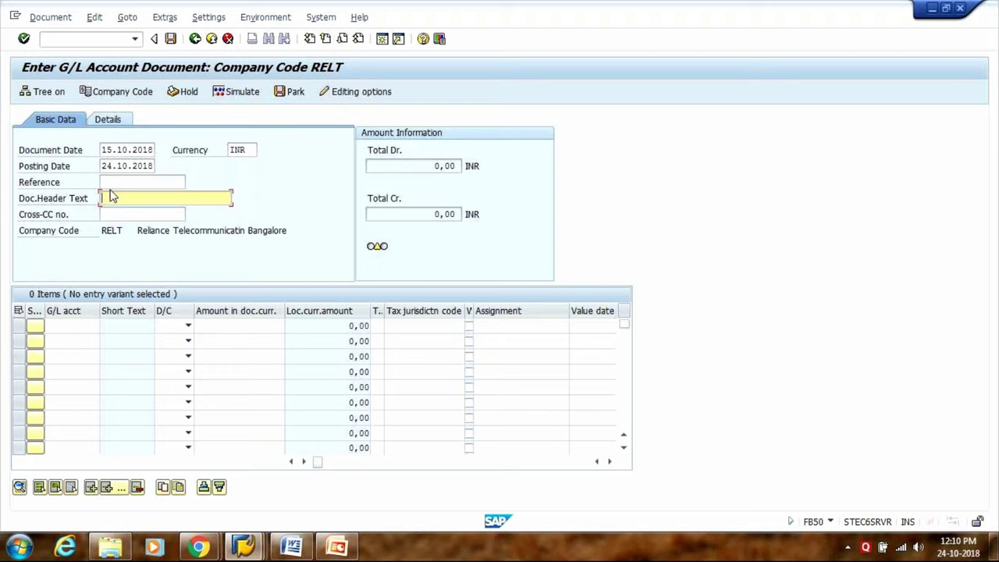
text(MOBILE)
key(BackSpace)
key(BackSpace)
key(BackSpace)
key(BackSpace)
key(BackSpace)
key(BackSpace)
key(BackSpace)
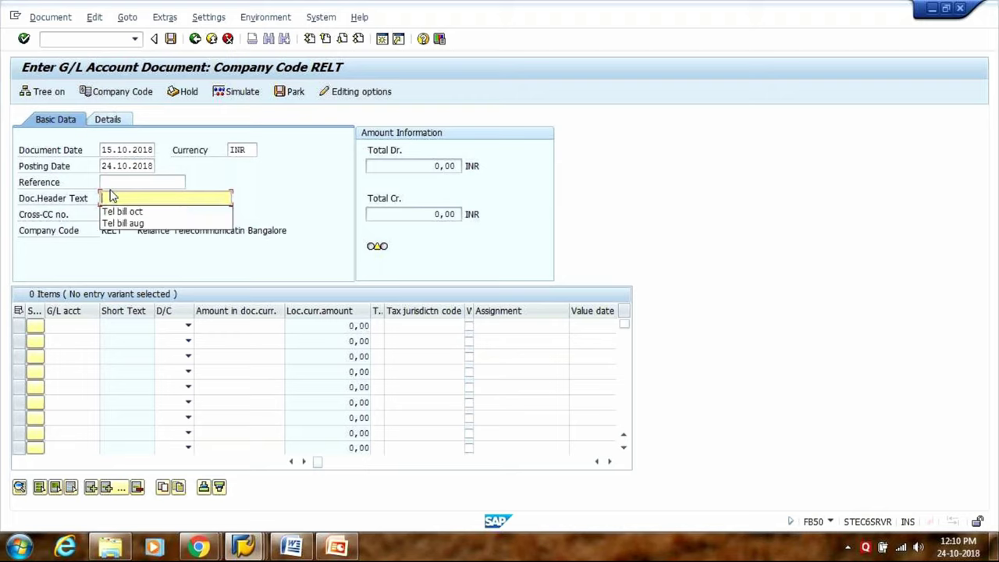
text(Mobile)
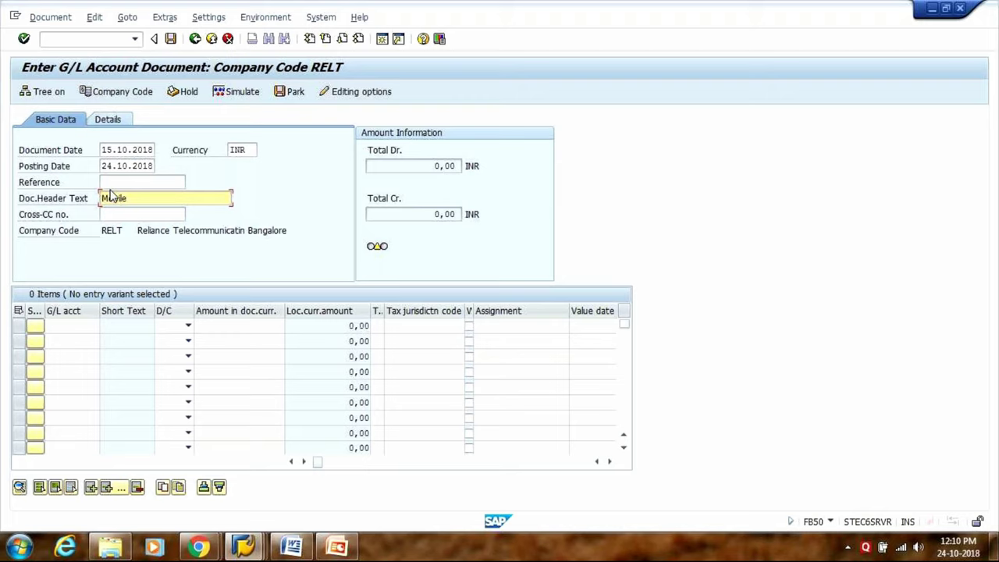
text( bill for Oct 2018)
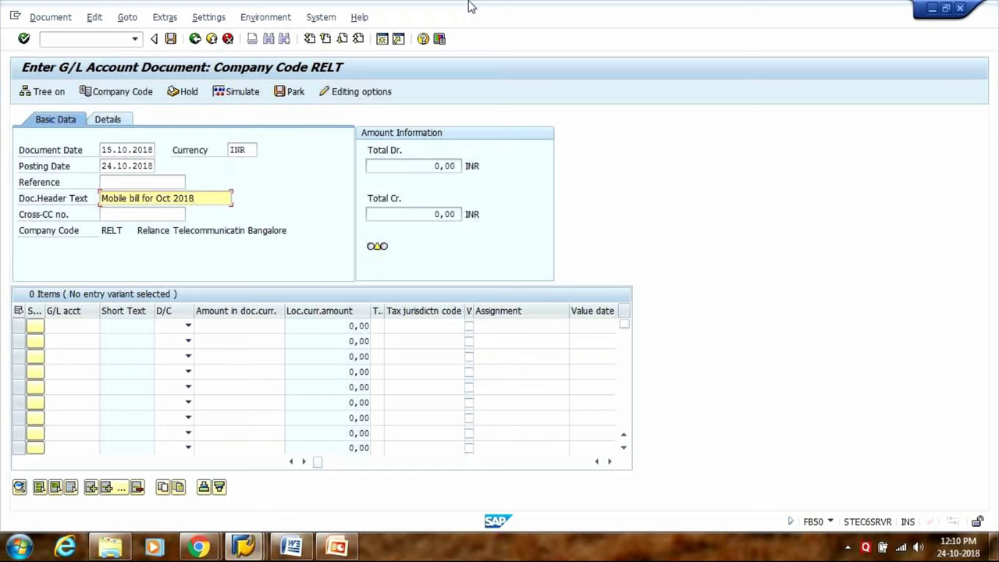
click(138, 183)
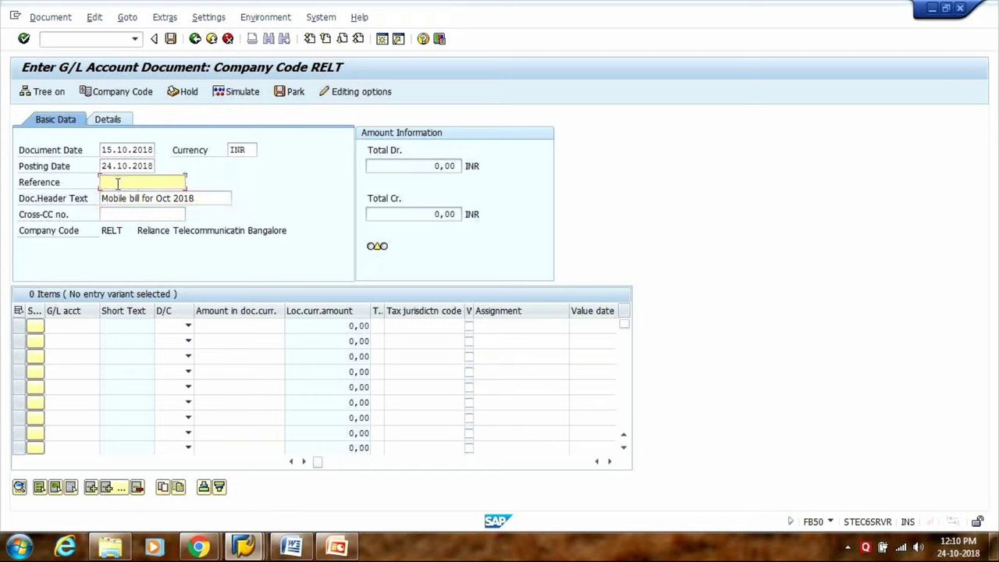
key(Tab)
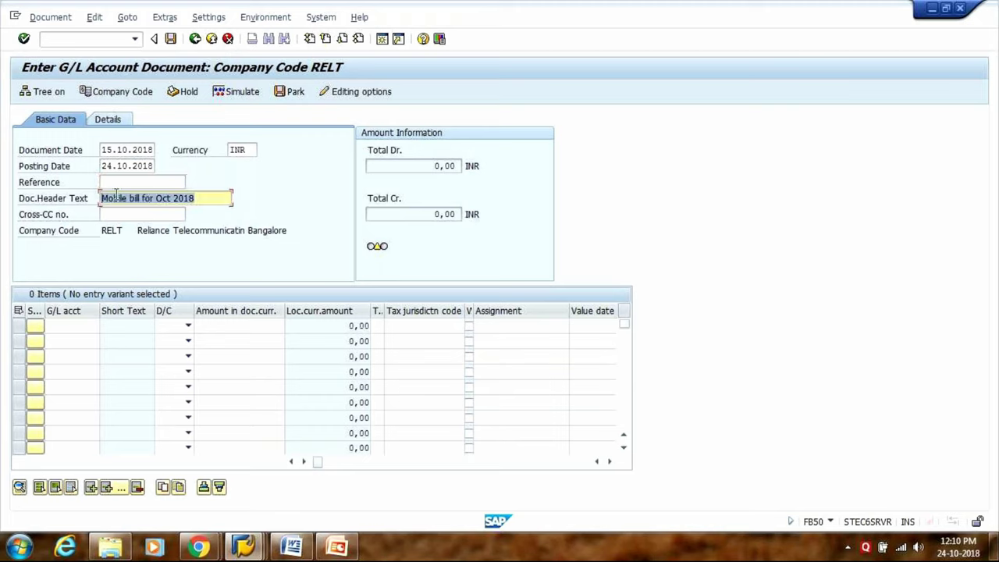
click(125, 178)
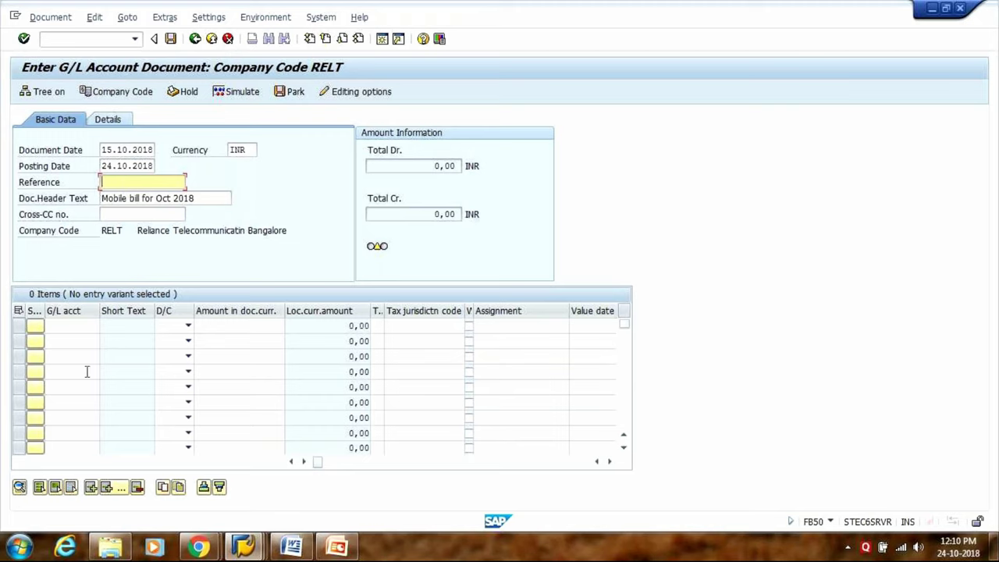
- Find the first line item's G/L account by description in company code with *mobile*, and pick Mobile Expenses Account 30000010
click(68, 326)
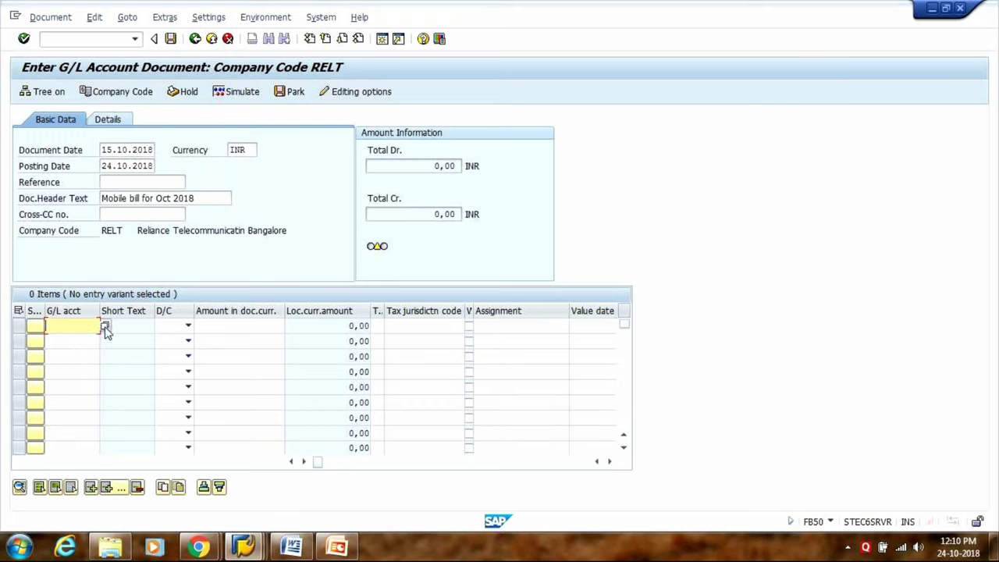
click(106, 328)
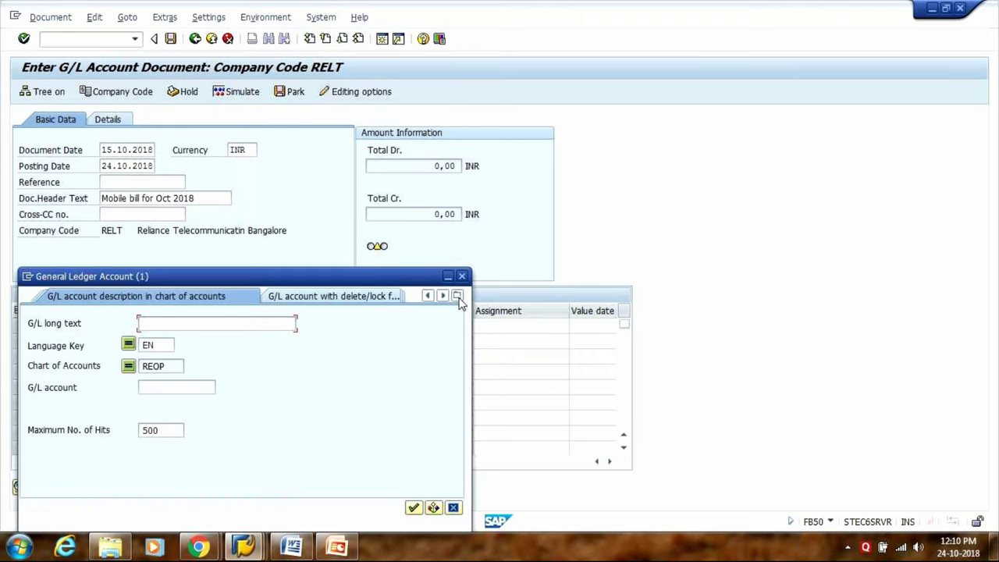
click(457, 296)
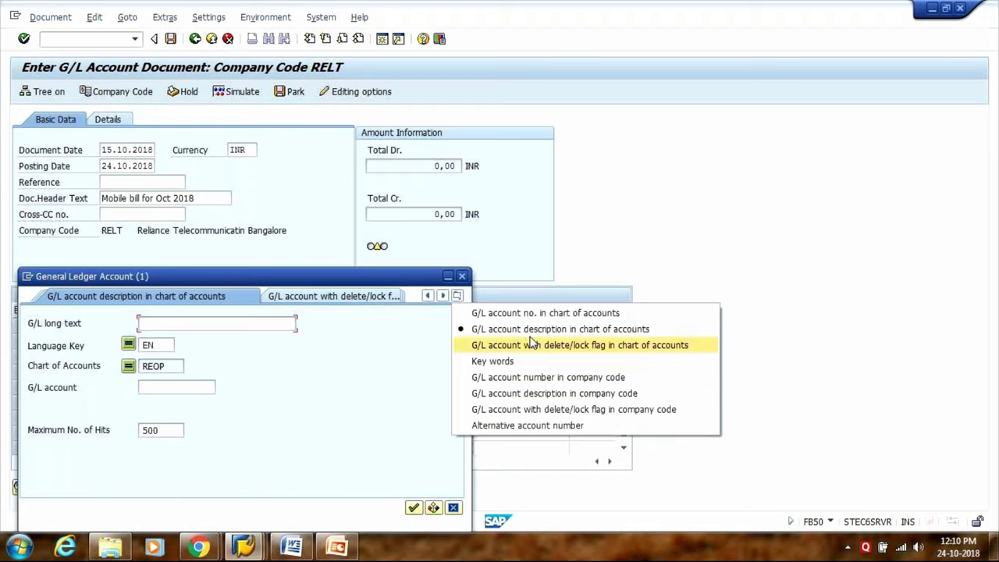
click(561, 394)
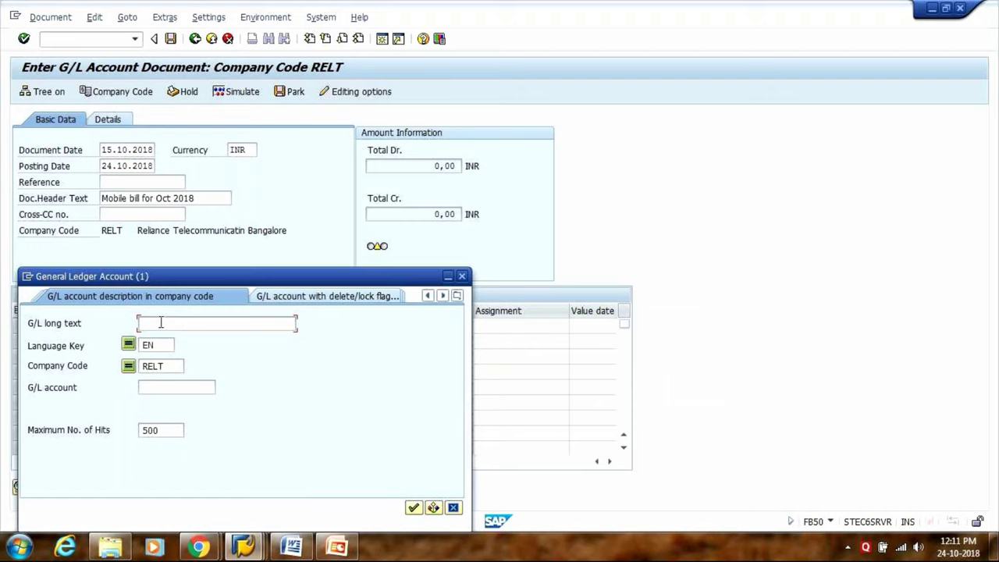
text(*)
text(mobile*)
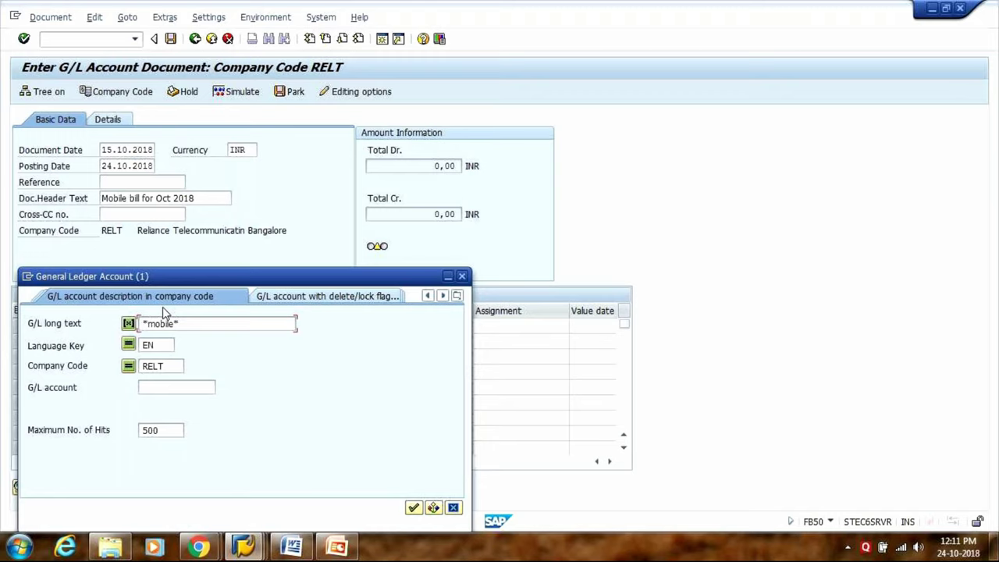
key(Return)
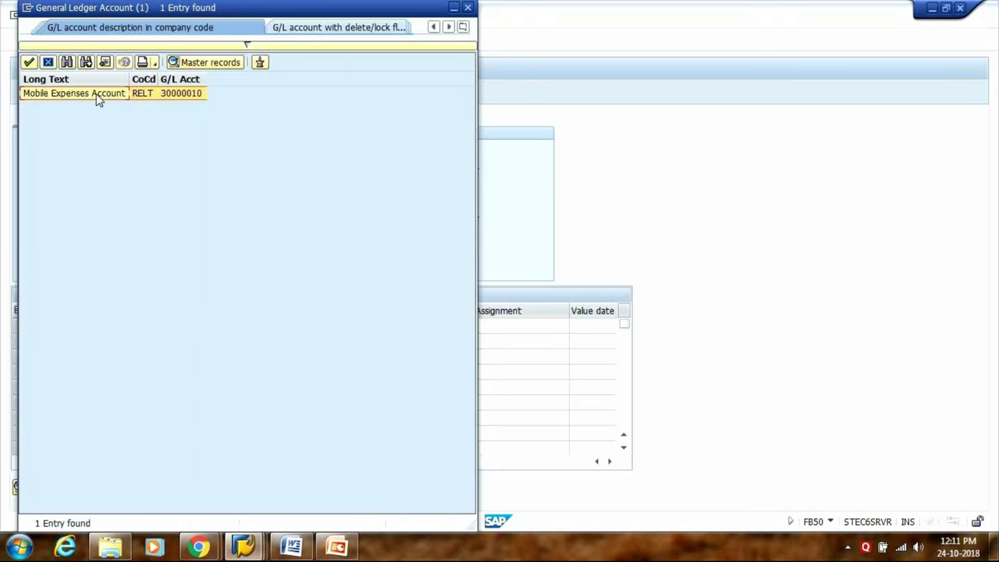
double_click(55, 97)
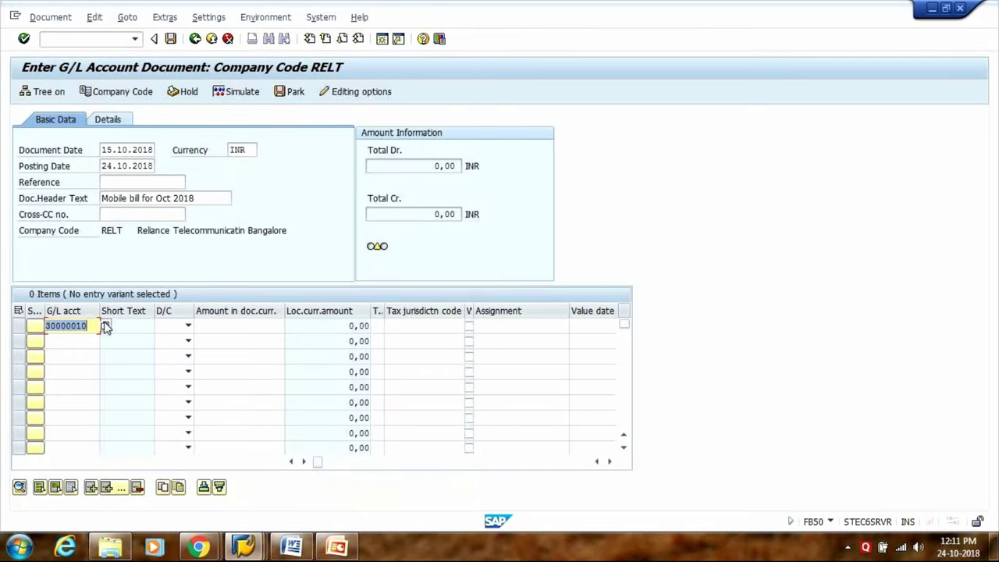
- List all G/L accounts of company code RELT for the first line item and sort them by account number and by long text
click(106, 326)
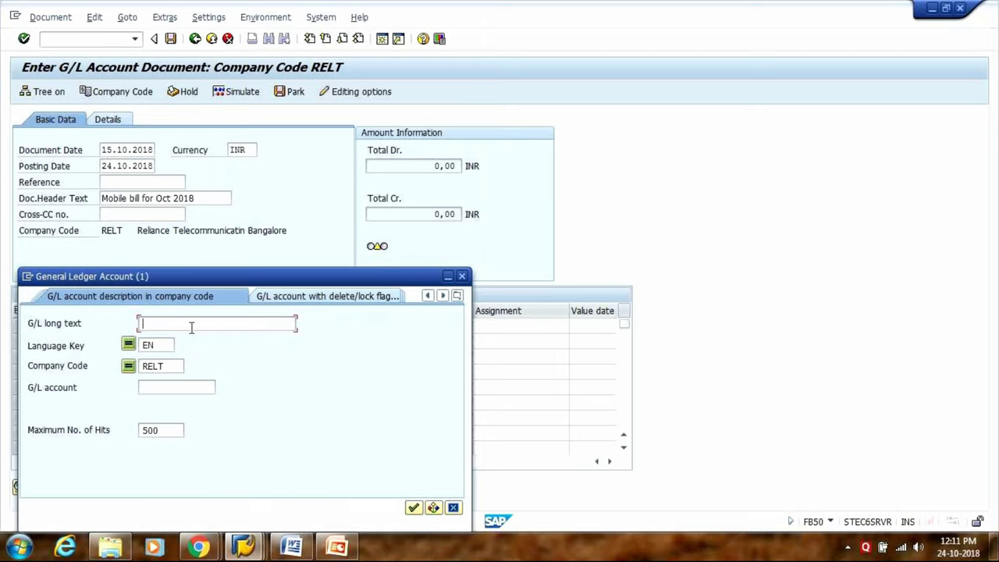
key(Return)
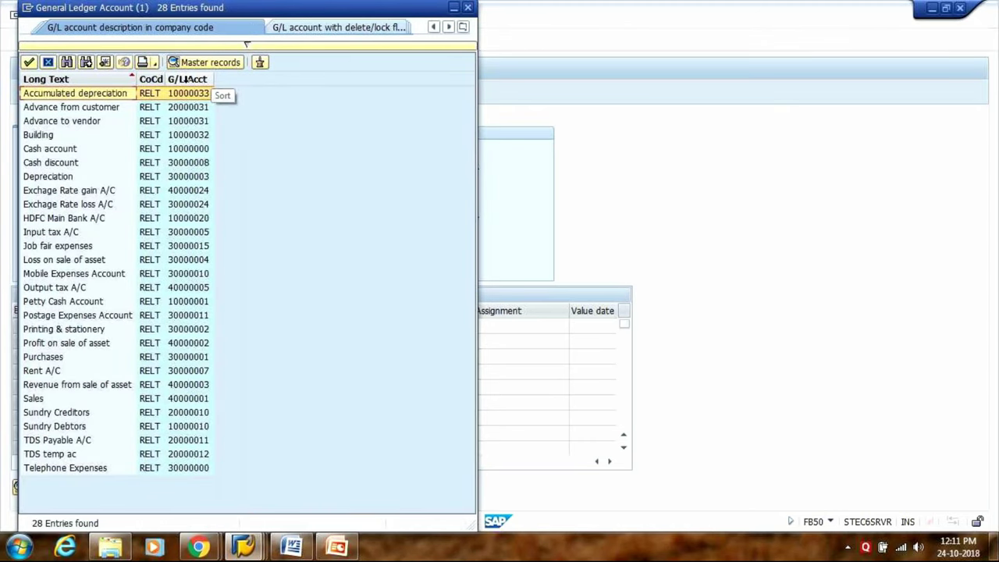
click(187, 79)
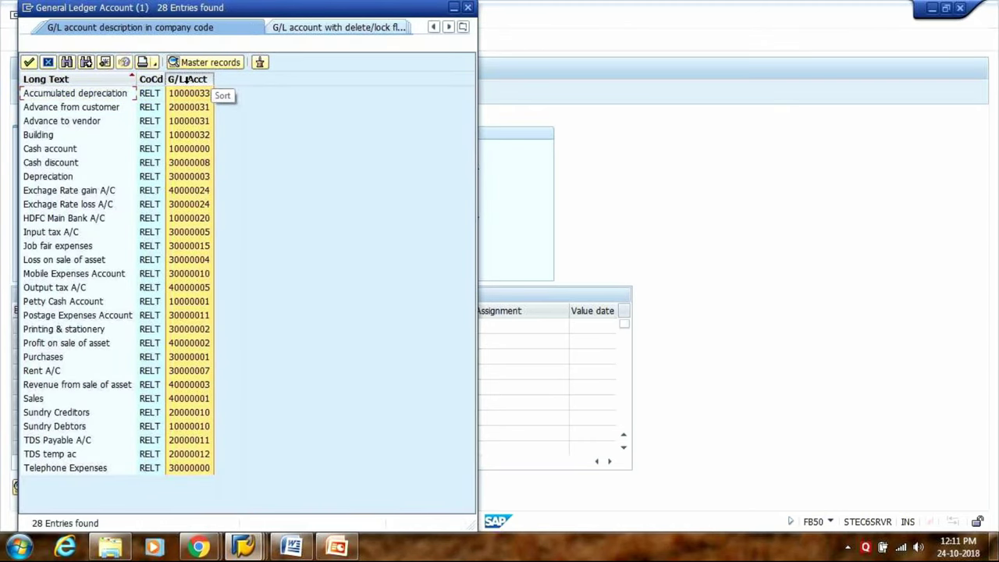
click(187, 80)
click(186, 78)
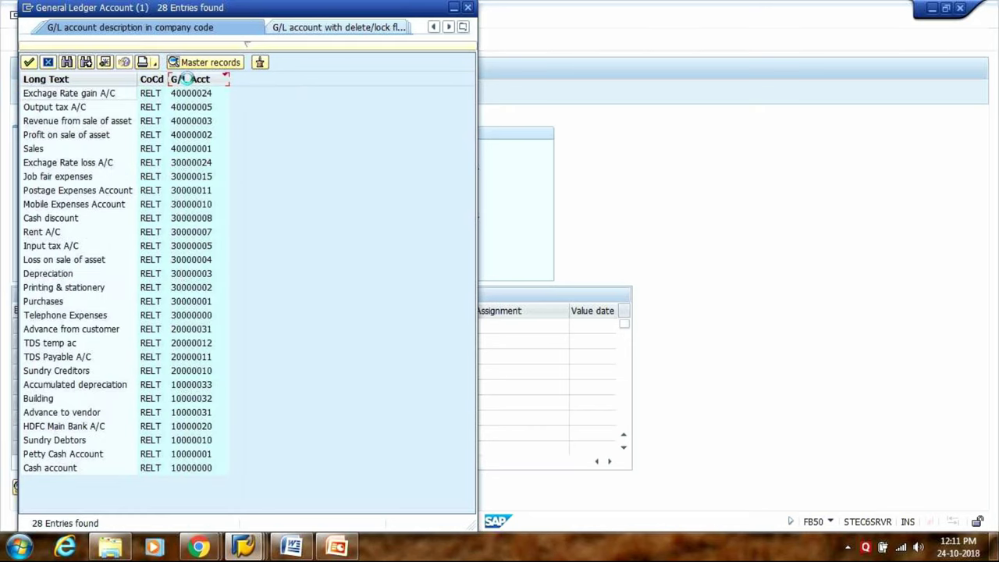
click(41, 79)
click(41, 79)
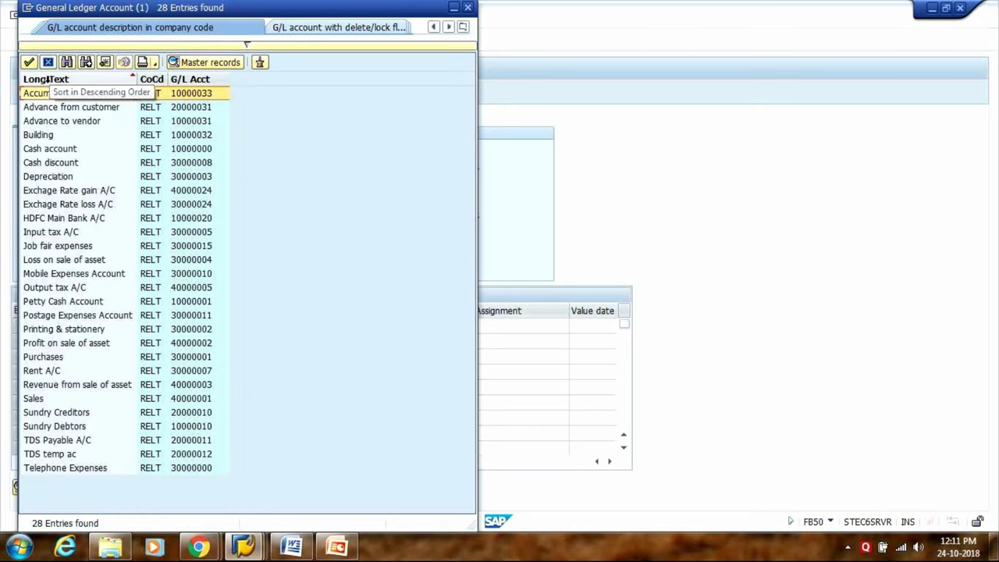
click(198, 80)
click(198, 81)
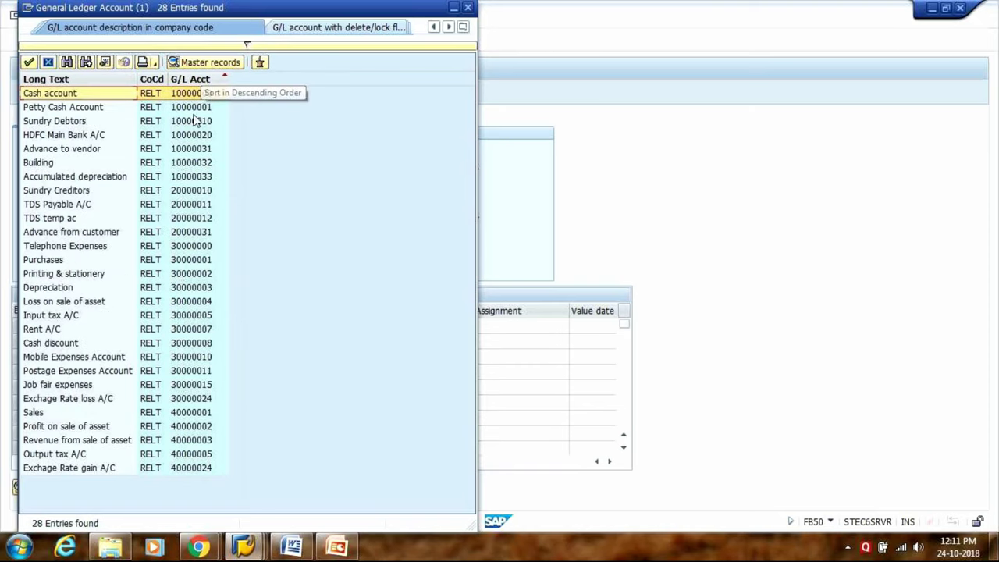
- Find mobile in the account list and pick Mobile Expenses Account 30000010 for the first line item
click(67, 63)
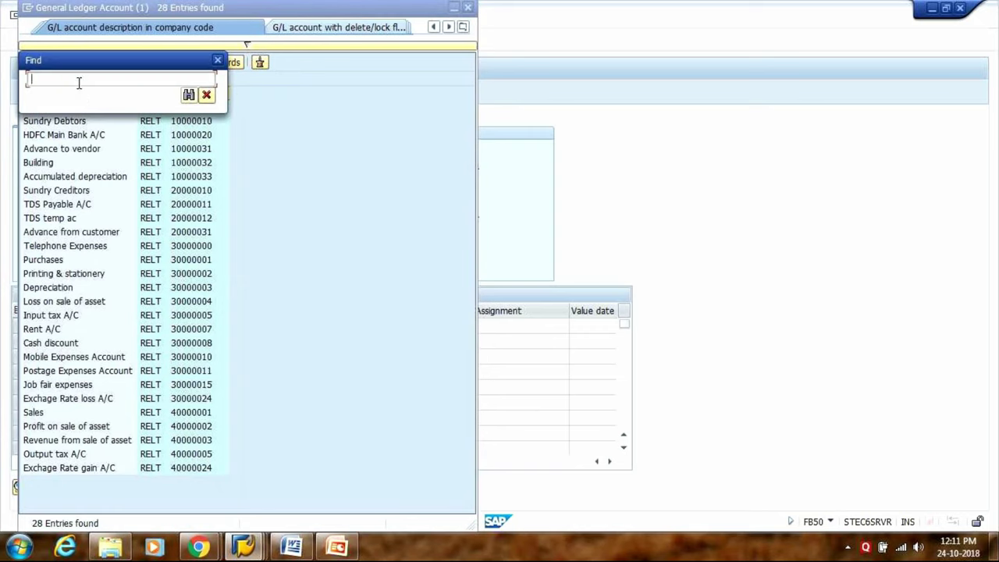
text(mobile)
key(Return)
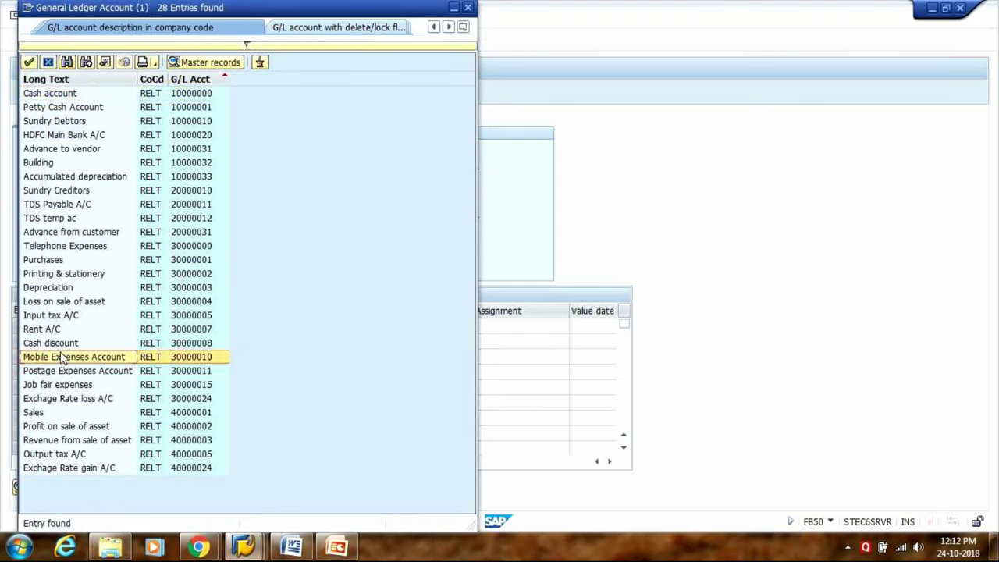
double_click(131, 357)
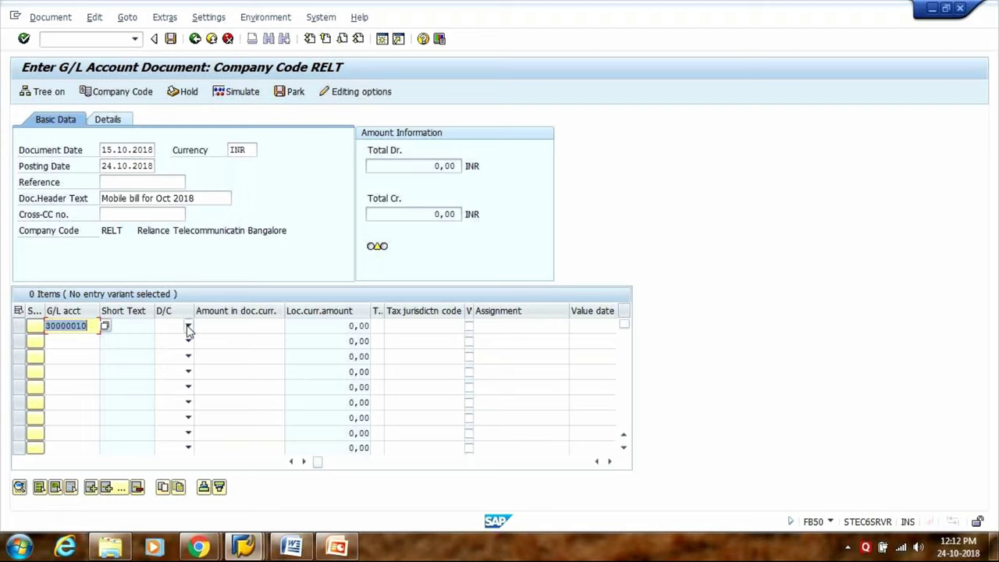
- Set the first line item to Debit with an amount of 1280 in document currency
click(188, 327)
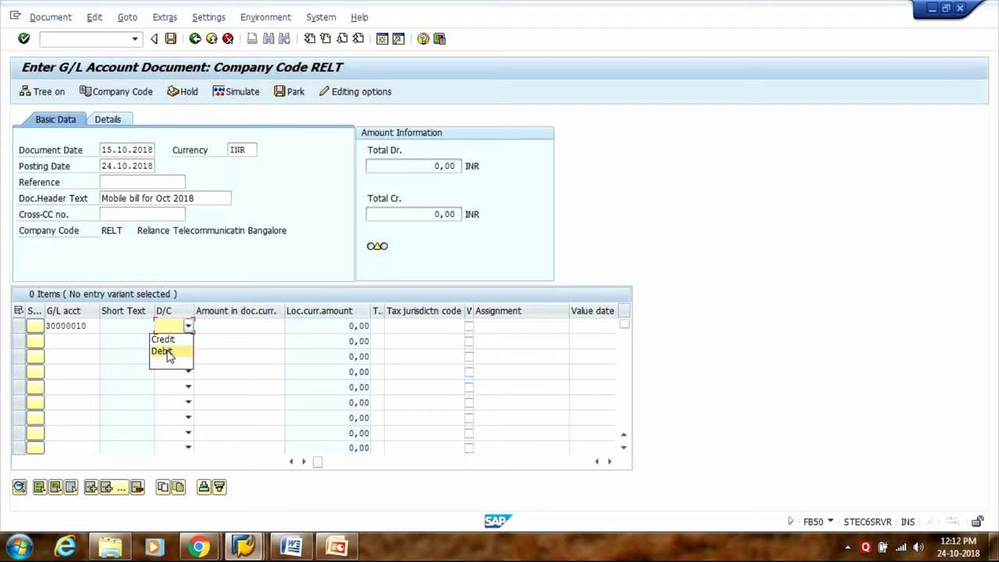
click(165, 351)
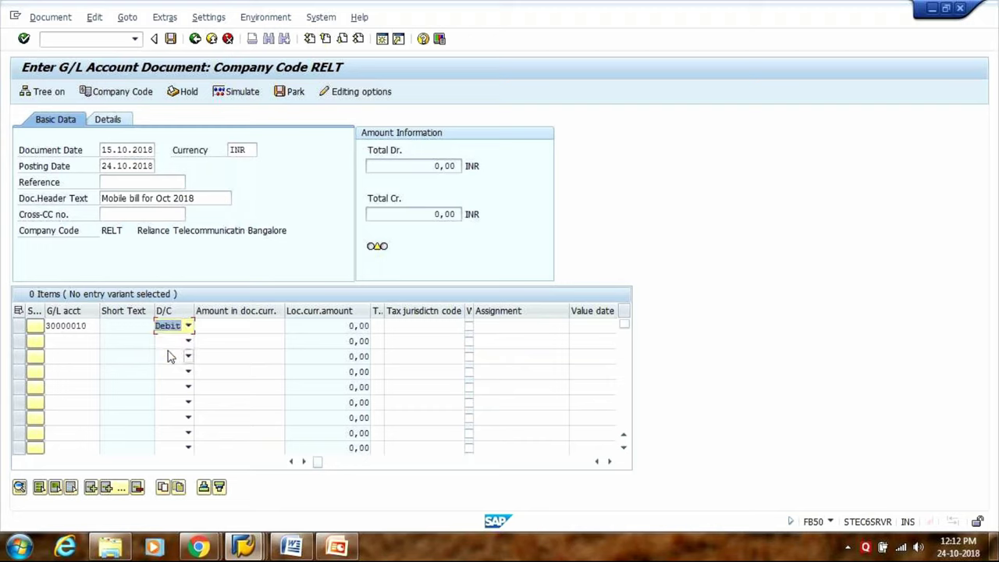
click(231, 324)
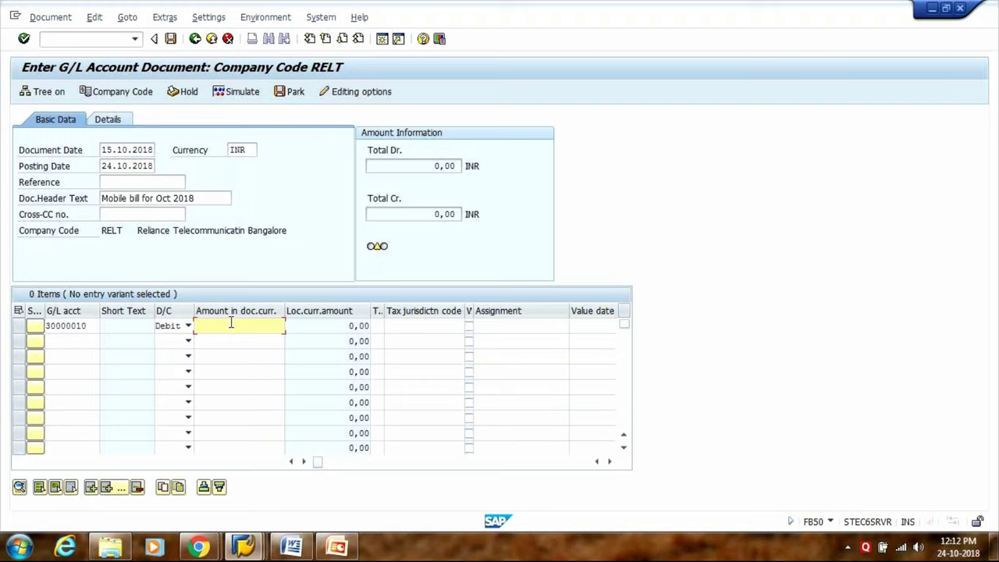
text(1280)
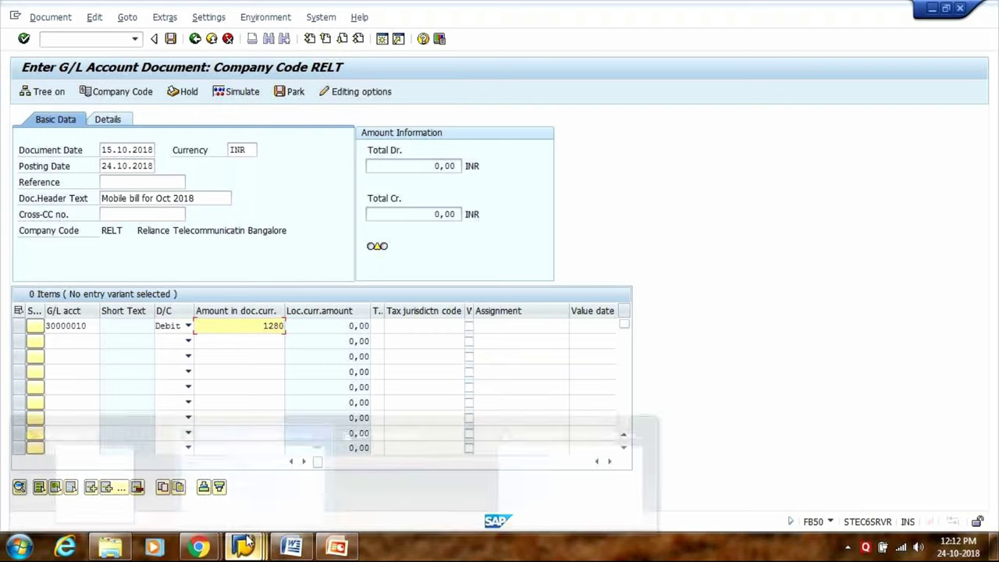
mouse_move(244, 546)
- Enter Being mobile expenses paid for Oct 2018 as the first line item's text and narrow the value date column
key(Tab)
key(Tab)
key(Tab)
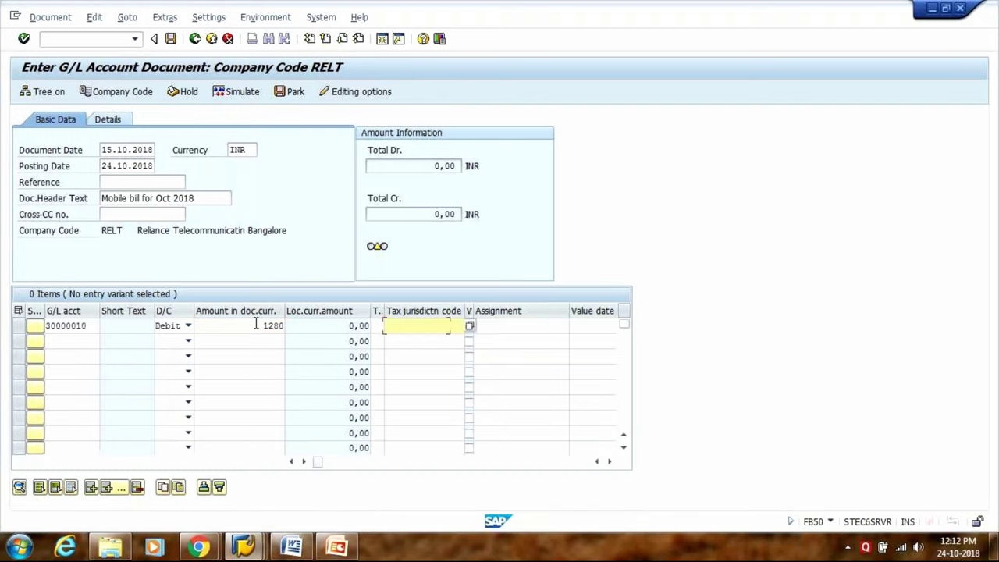
key(Tab)
key(Tab)
key(Tab)
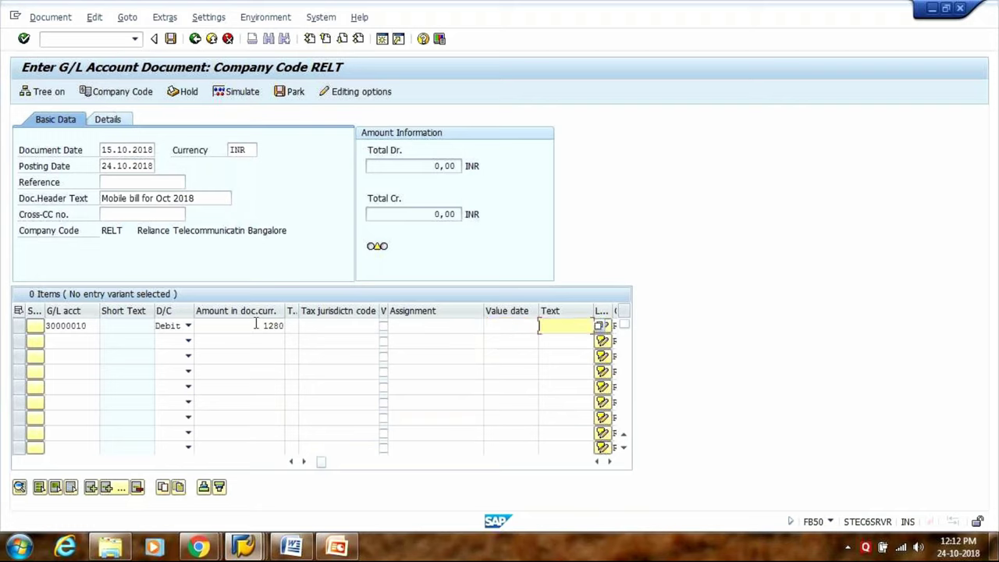
text(Bein)
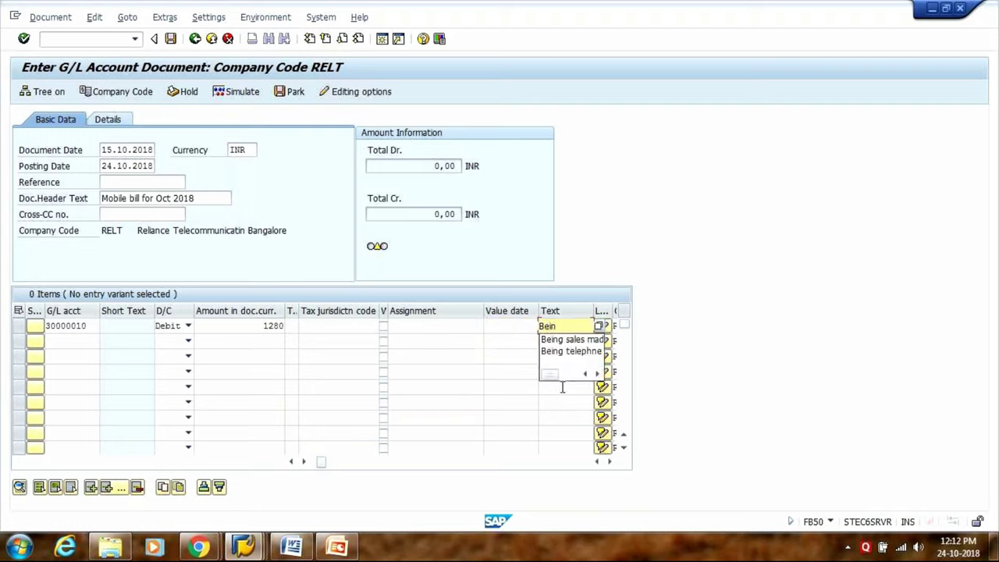
text(g mo)
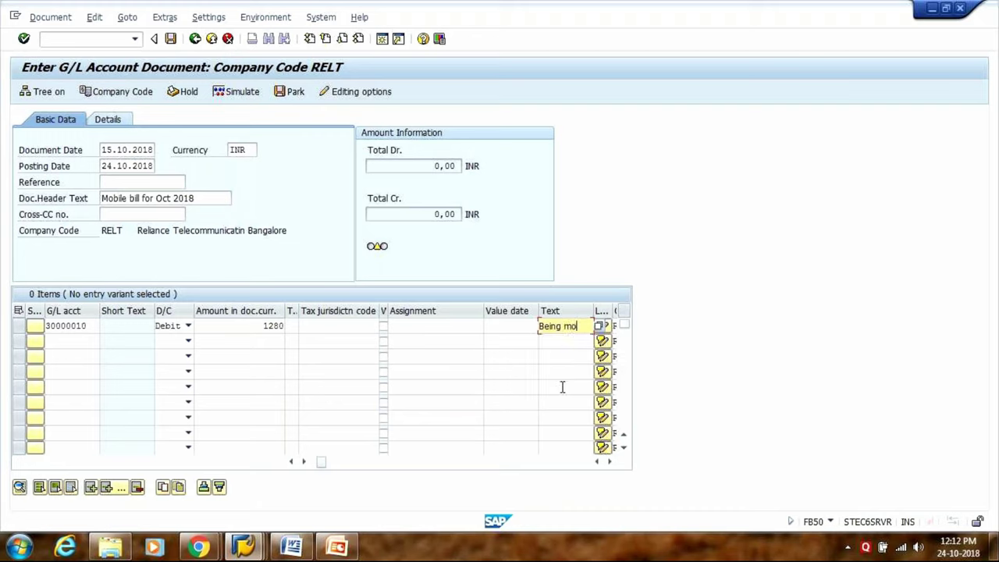
text(bile expenses paid for Oct 2018)
key(ctrl+Left)
key(ctrl+Left)
key(ctrl+Left)
key(ctrl+Left)
key(ctrl+Left)
key(ctrl+Left)
key(ctrl+Left)
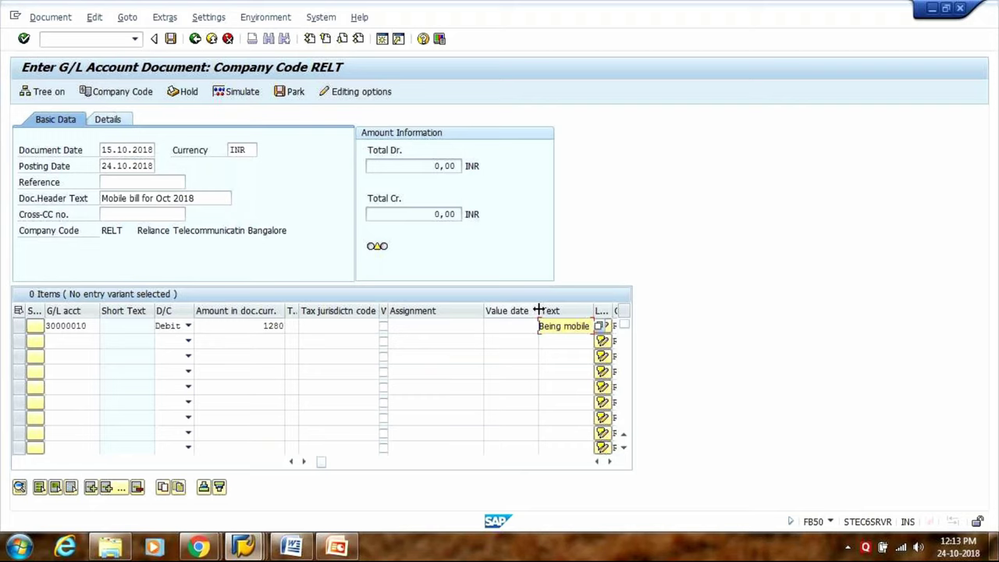
drag(537, 309, 518, 310)
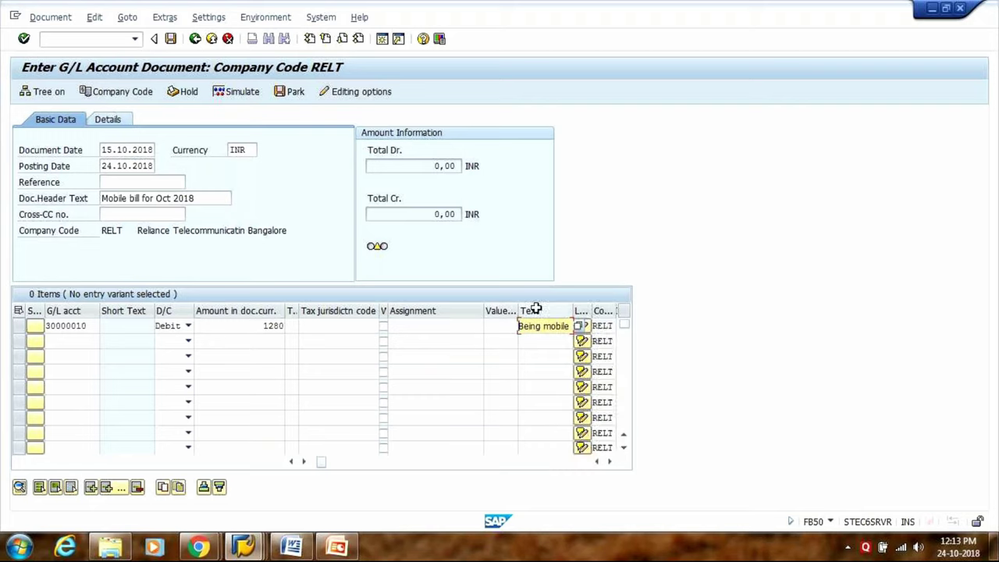
- List the G/L accounts for the second line item, sort them by account number and pick Cash account 10000000
click(78, 342)
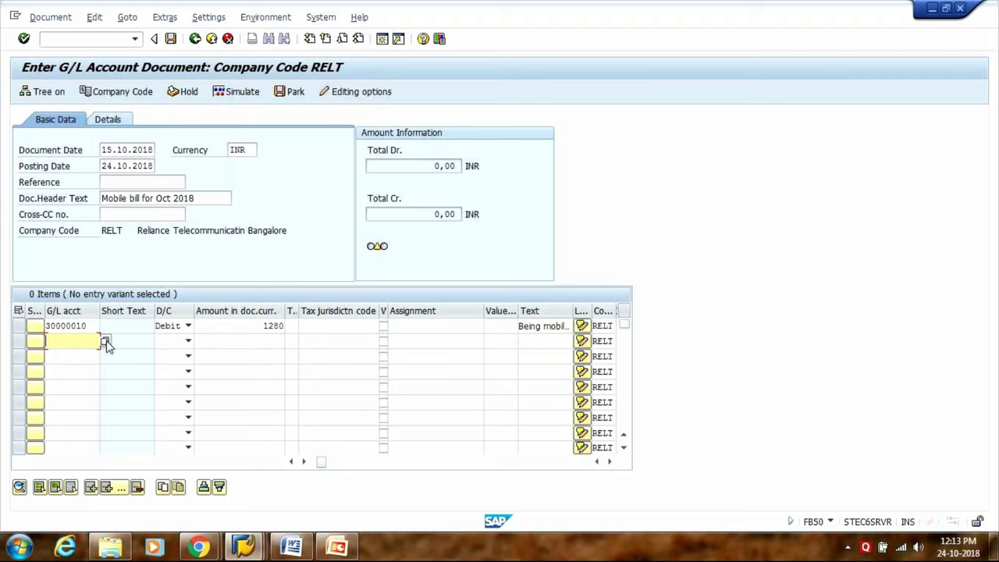
click(106, 343)
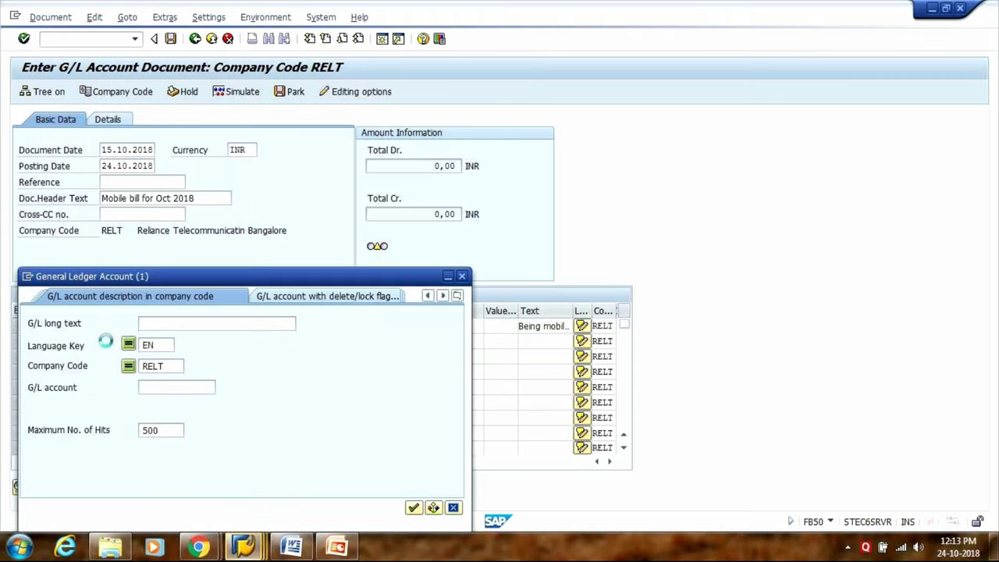
key(Return)
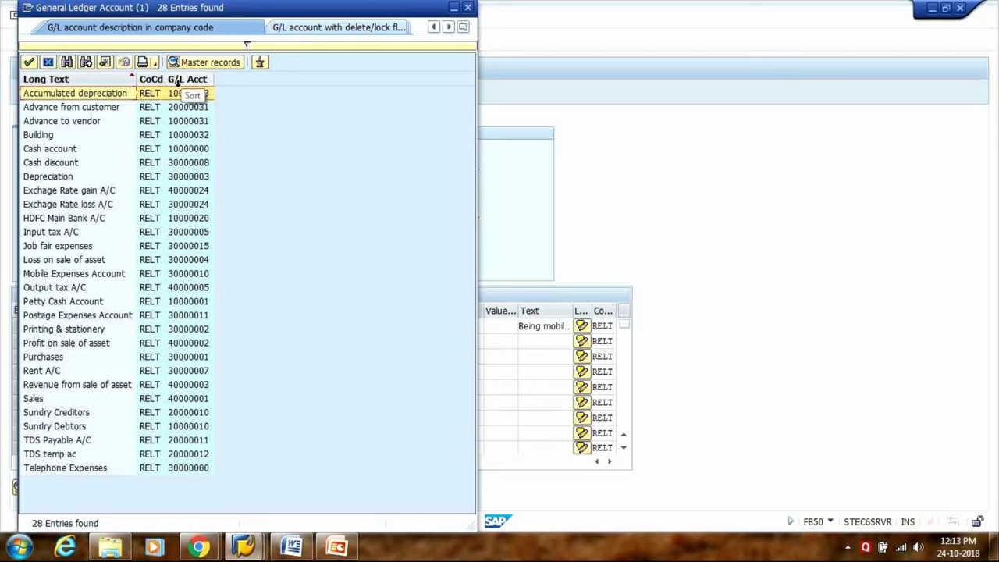
click(177, 82)
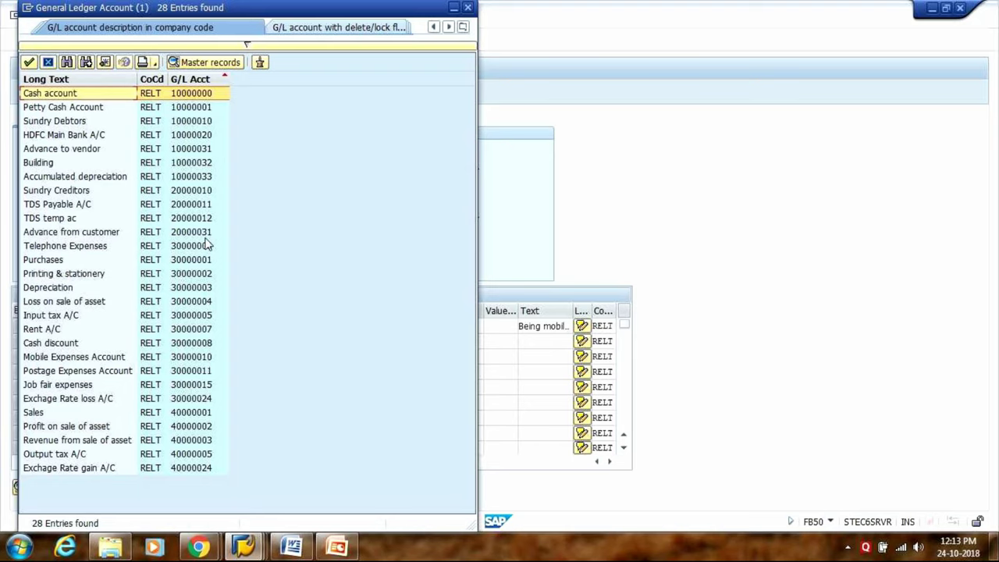
click(187, 97)
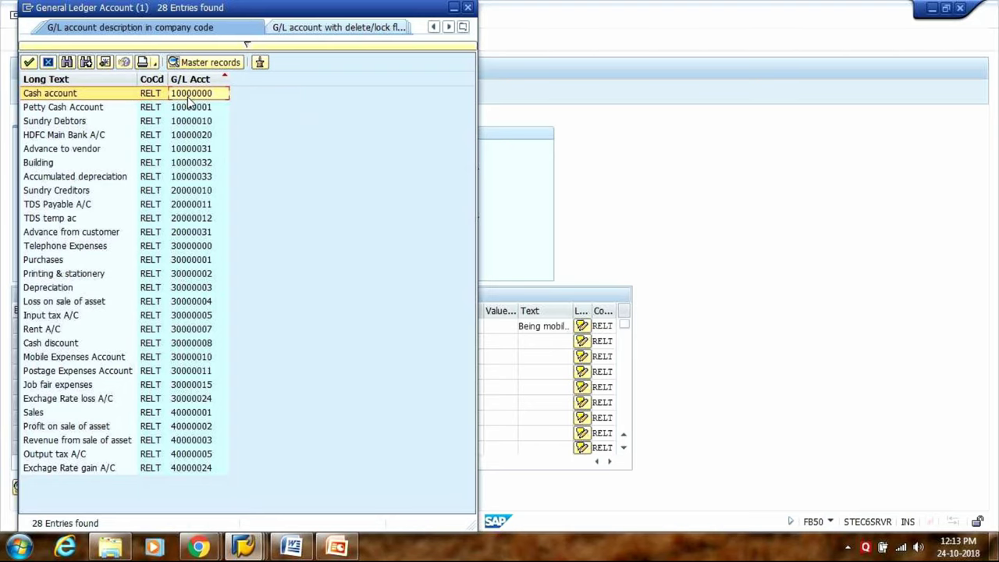
double_click(187, 100)
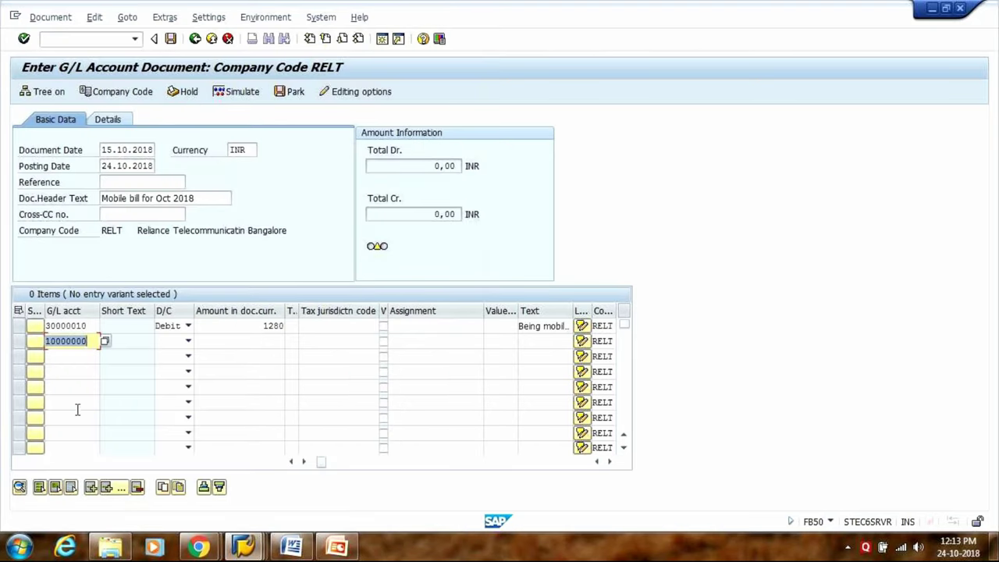
- Set the second line item to Credit with an amount of 1280 in document currency
click(187, 345)
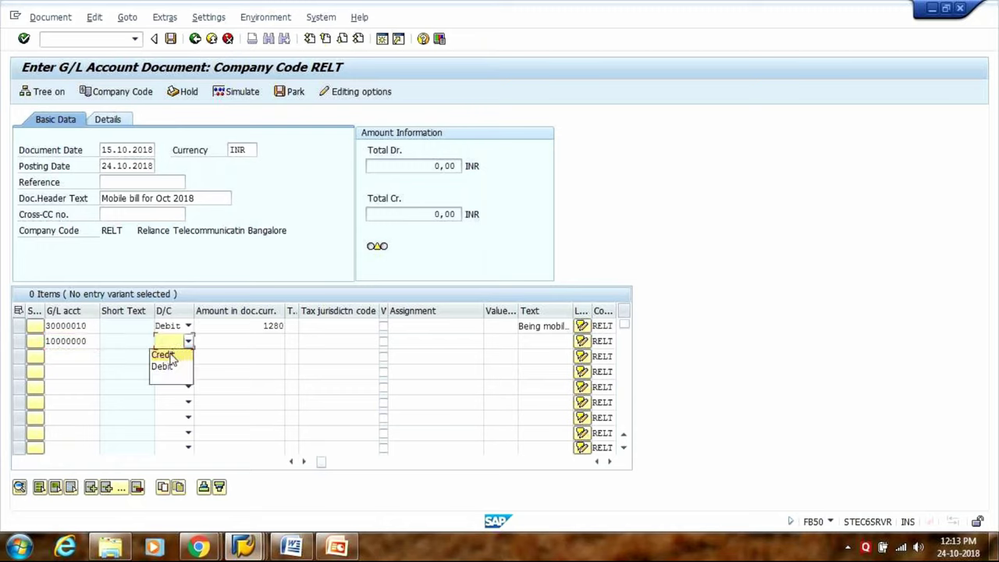
click(170, 352)
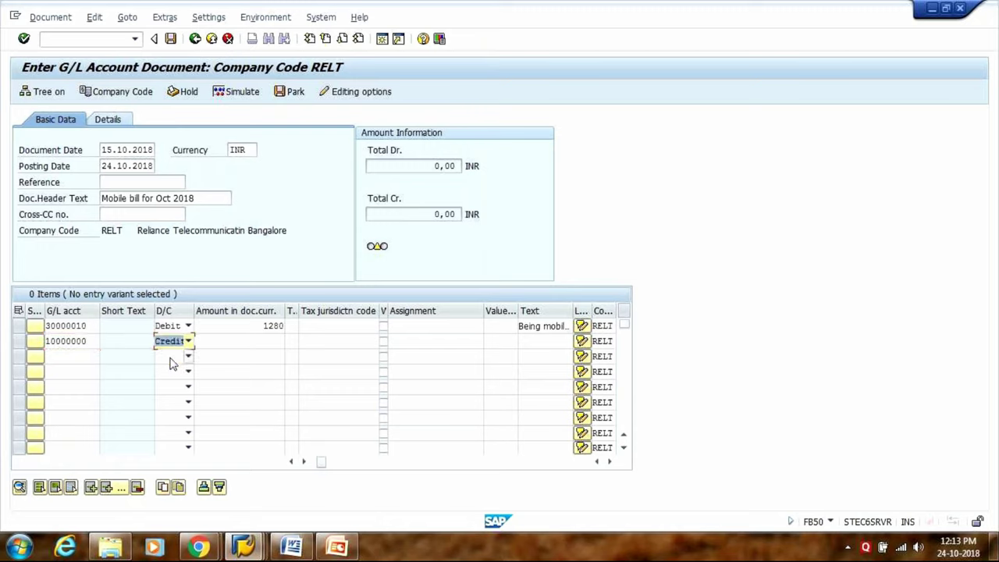
click(256, 341)
text(12)
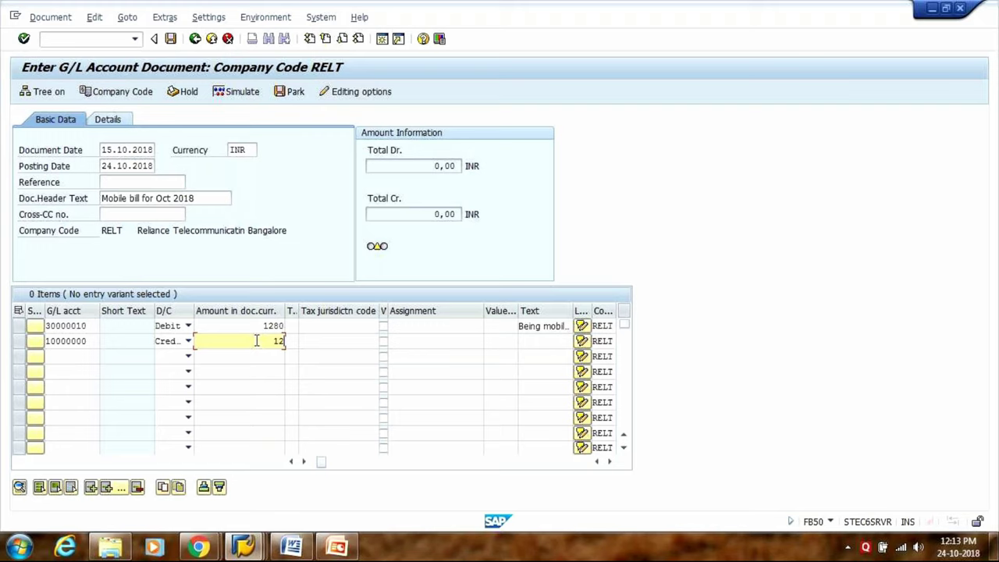
text(80)
- Enter 24.10.2018 as the value date of the second line item
key(Tab)
key(Tab)
key(Tab)
key(Tab)
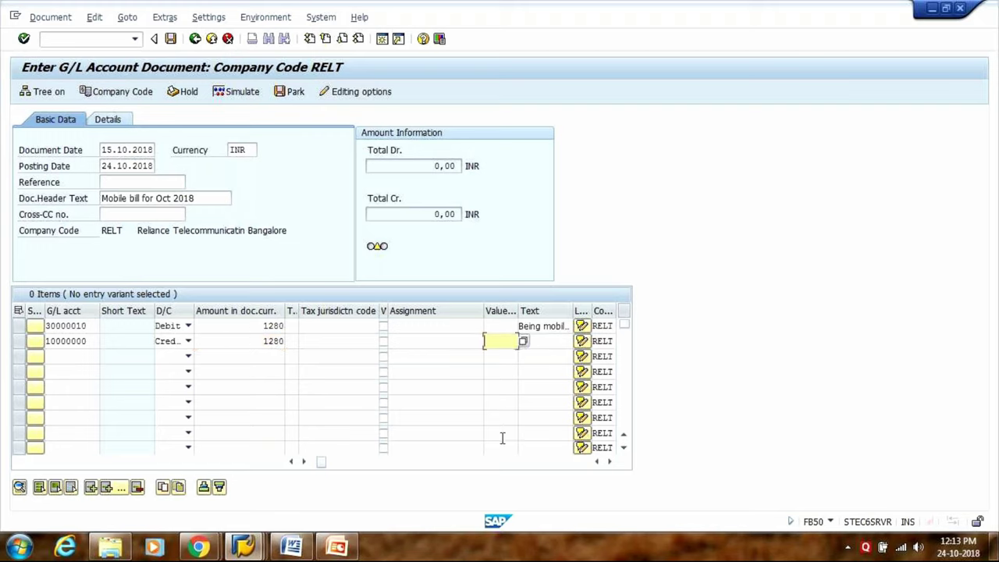
text(2)
text(4.10.201)
text(8)
key(Tab)
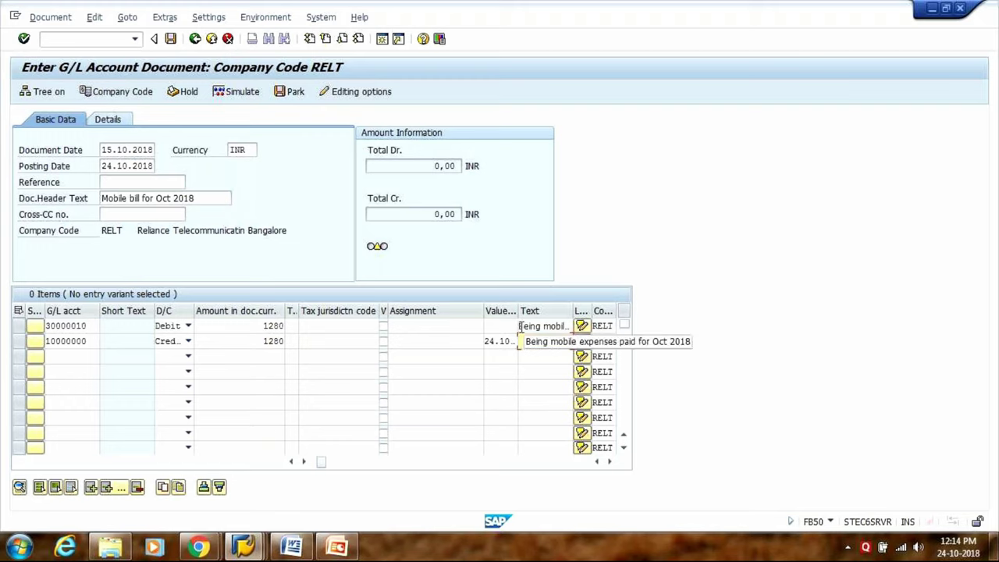
- Copy the first line item's text Being mobile expenses paid for Oct 2018 into the second line item and validate both items
drag(520, 325, 591, 326)
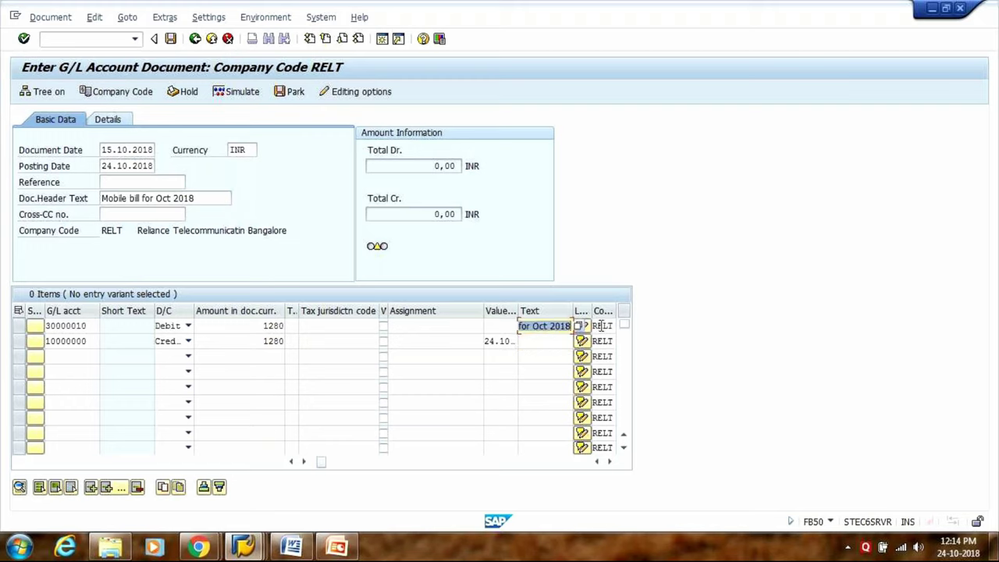
click(535, 340)
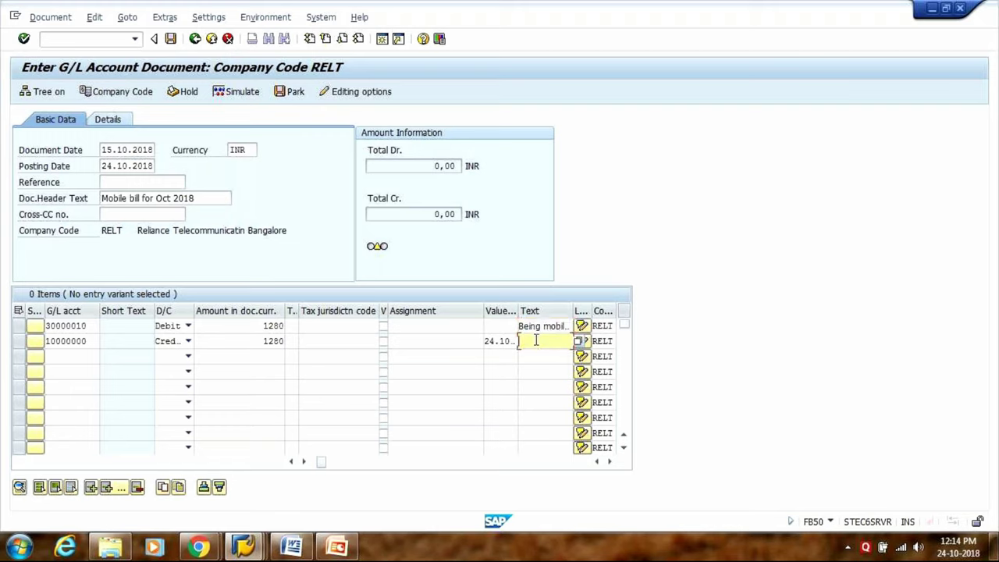
text(Being mobile bill for Oct 2018)
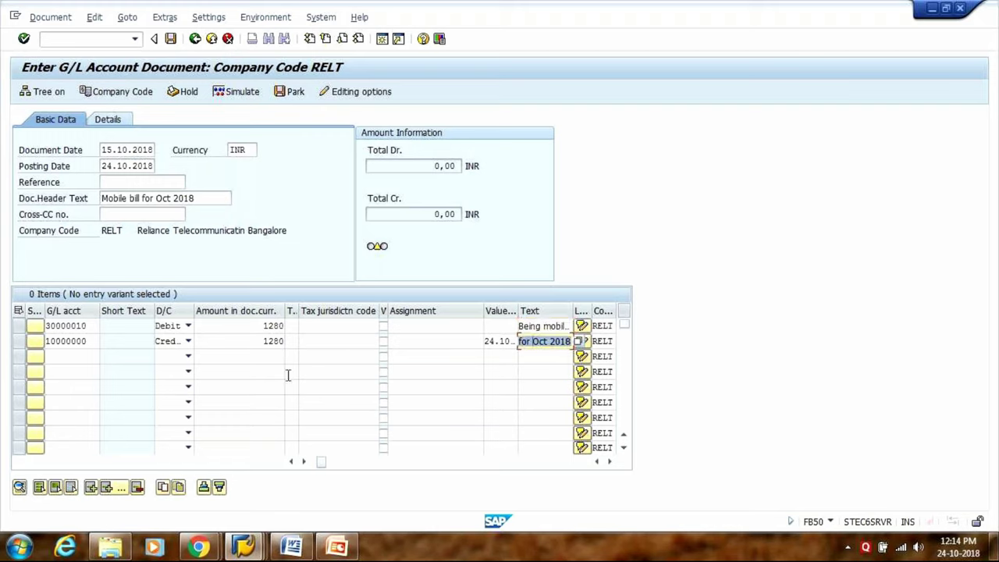
key(Home)
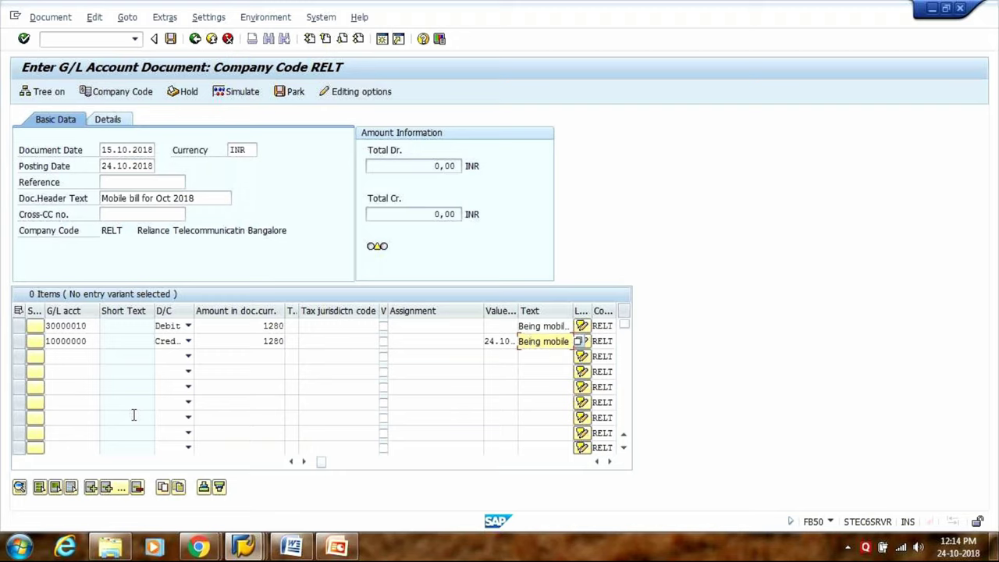
key(Return)
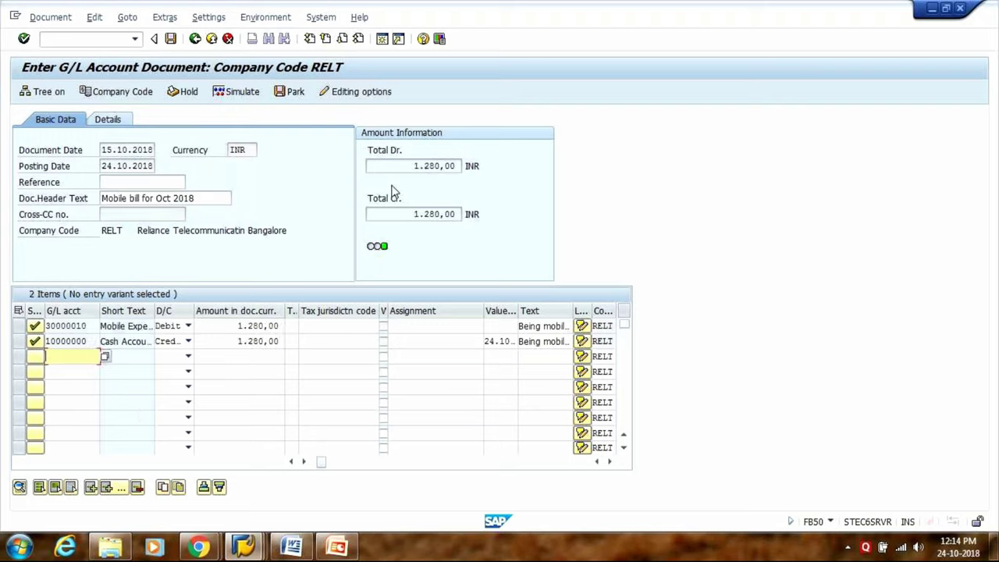
- Check the debit and credit totals of the mobile bill entry, simulate the document and post it
click(402, 165)
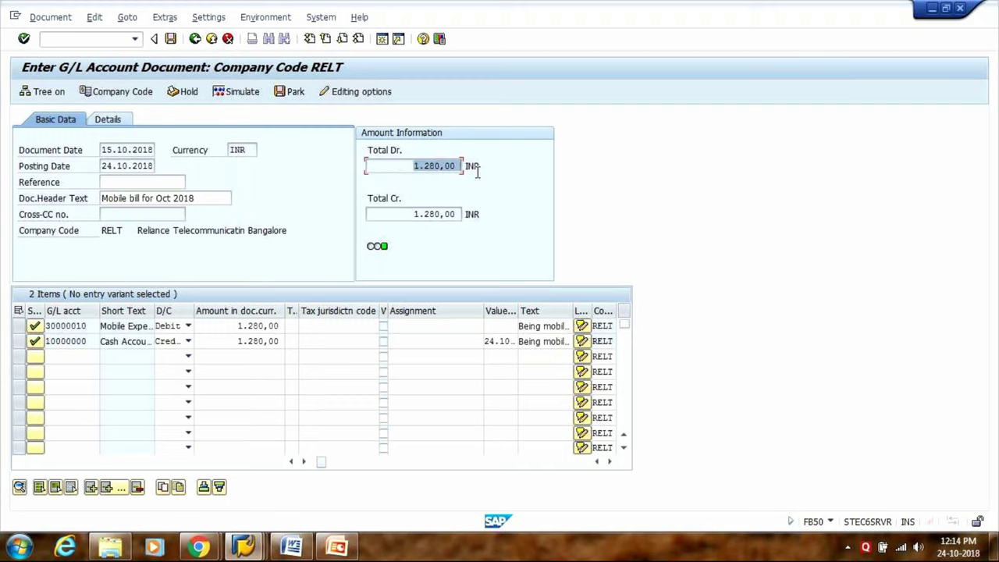
click(419, 216)
drag(419, 216, 459, 216)
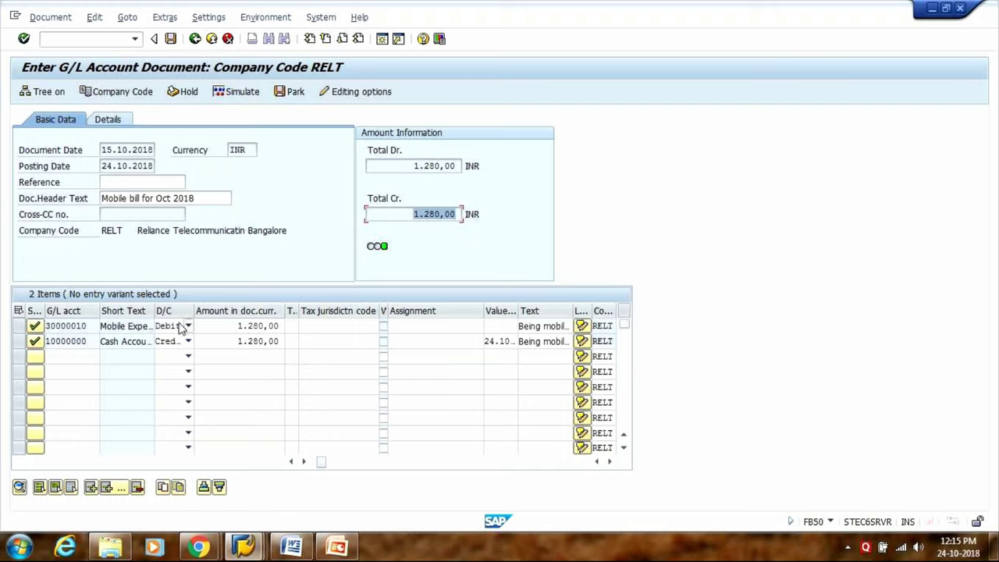
click(235, 93)
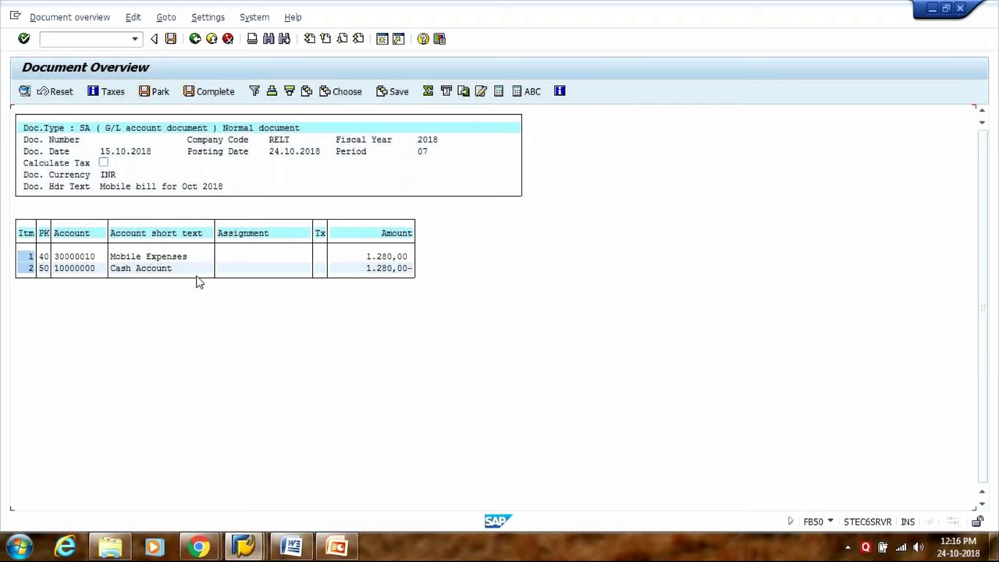
click(171, 39)
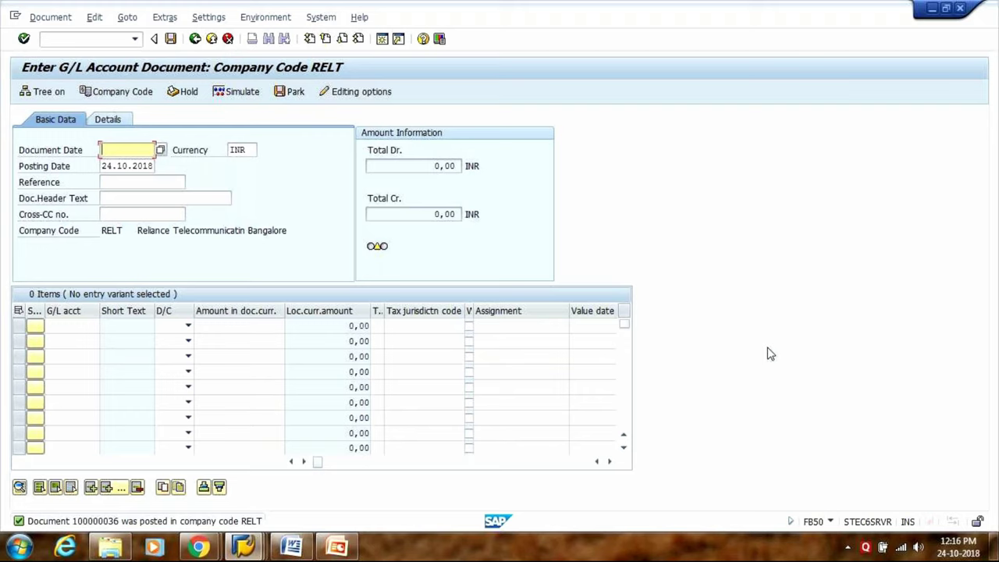
- Display the just-posted mobile bill document in its data entry view
click(72, 39)
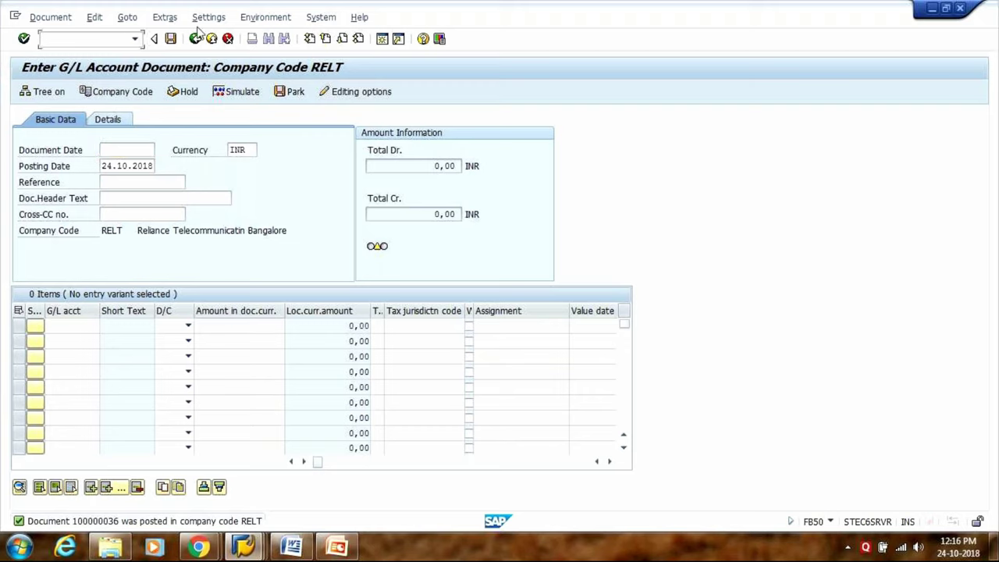
click(52, 17)
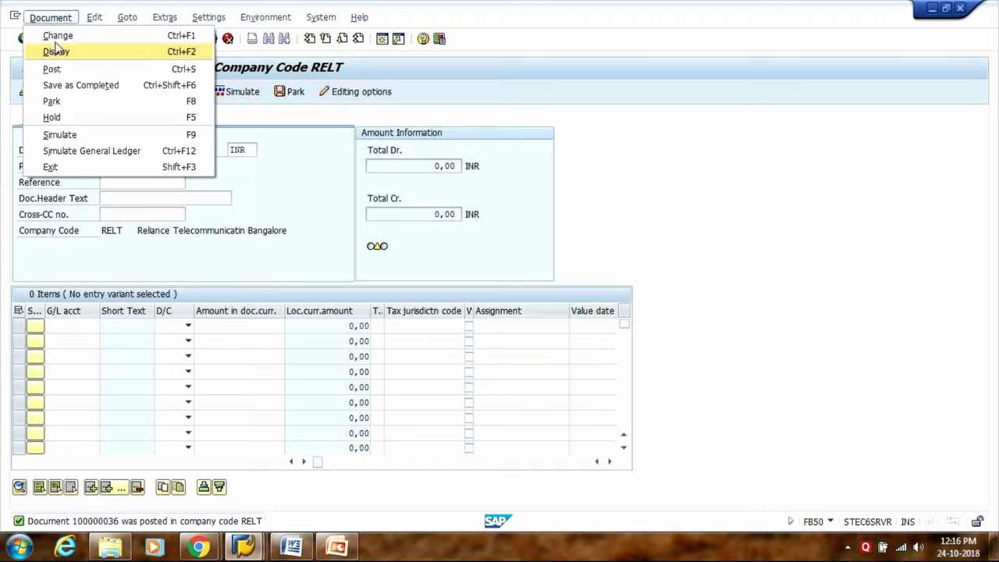
click(56, 52)
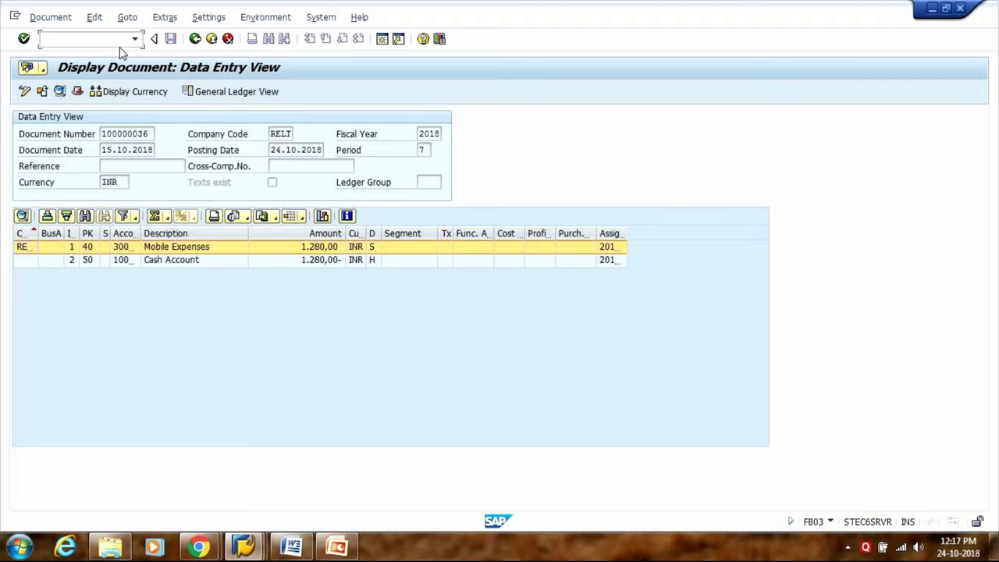
- Start transaction FB02 and enter fiscal year 2018 for the posted document in company code RELT
text(/nfb02)
key(Return)
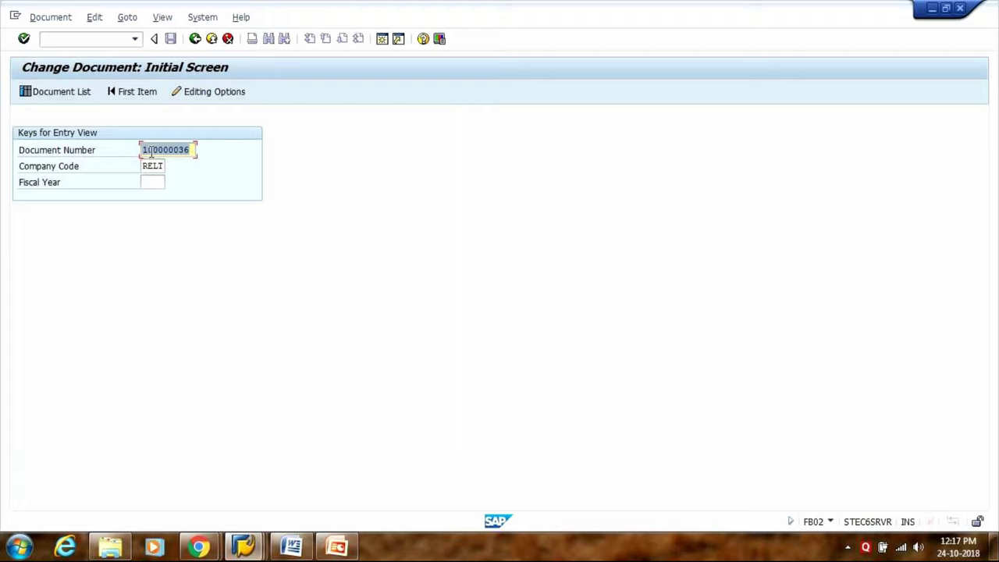
drag(142, 151, 188, 154)
click(156, 165)
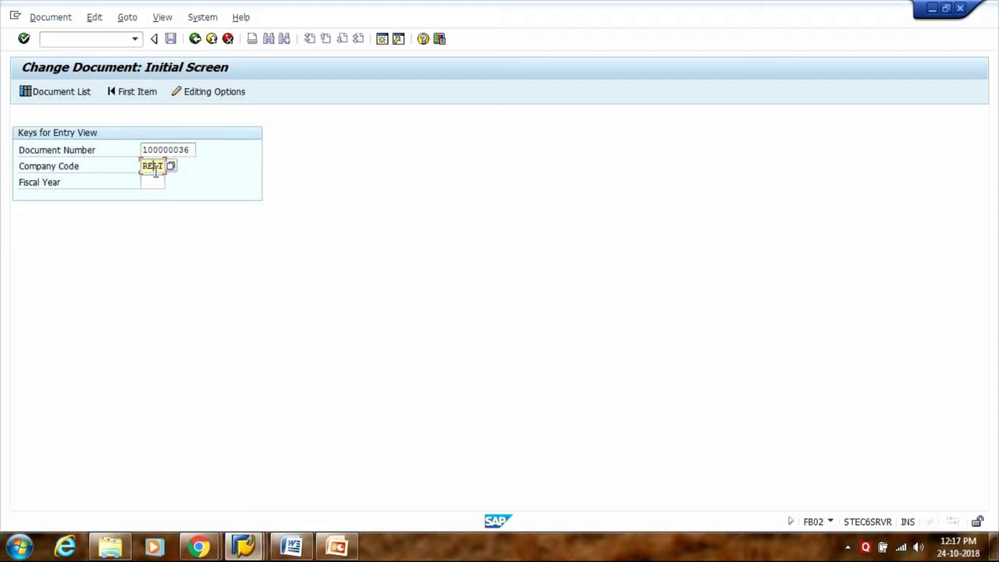
click(154, 181)
text(2018)
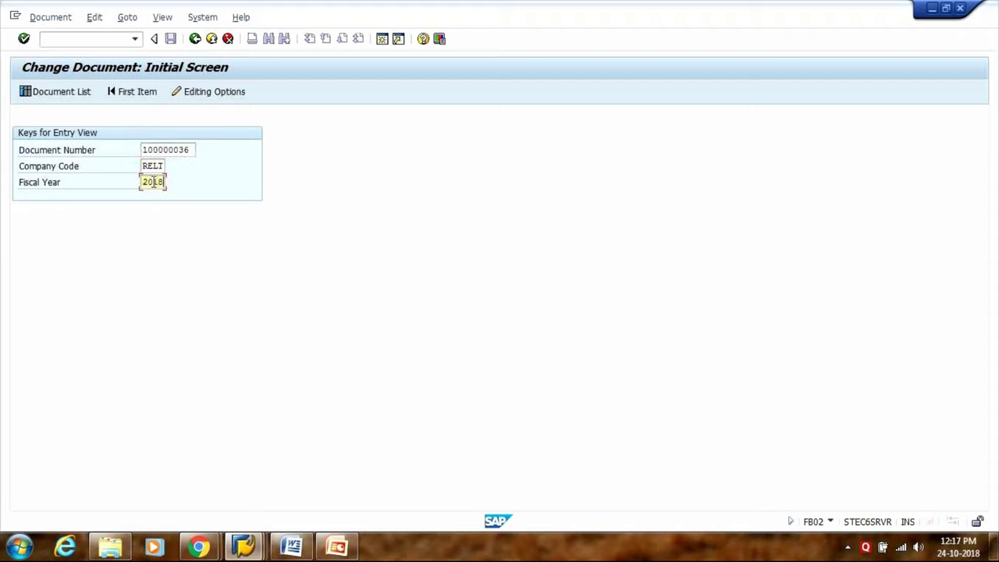
- List the company code RELT documents that have posting date 24.10.2018
click(190, 149)
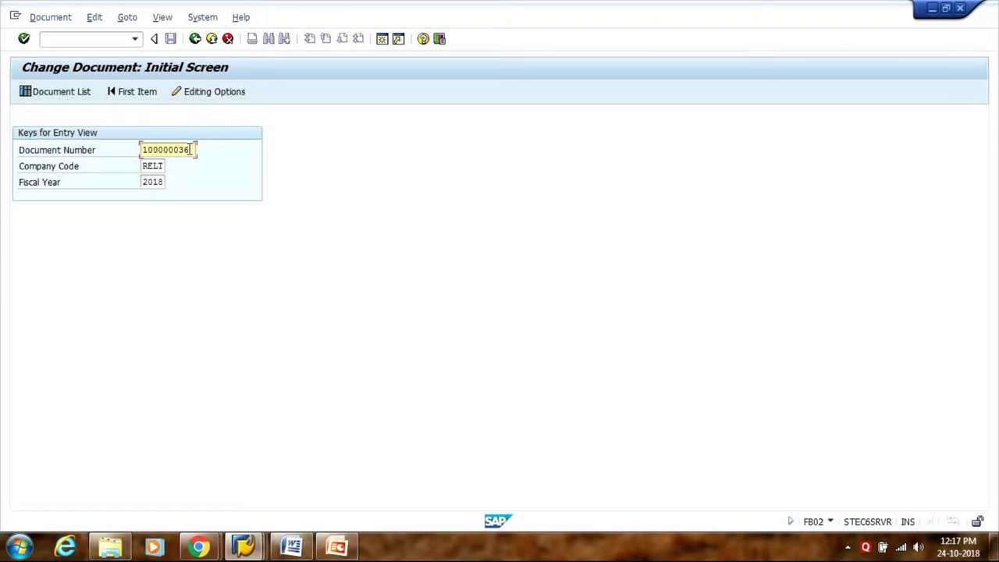
click(72, 93)
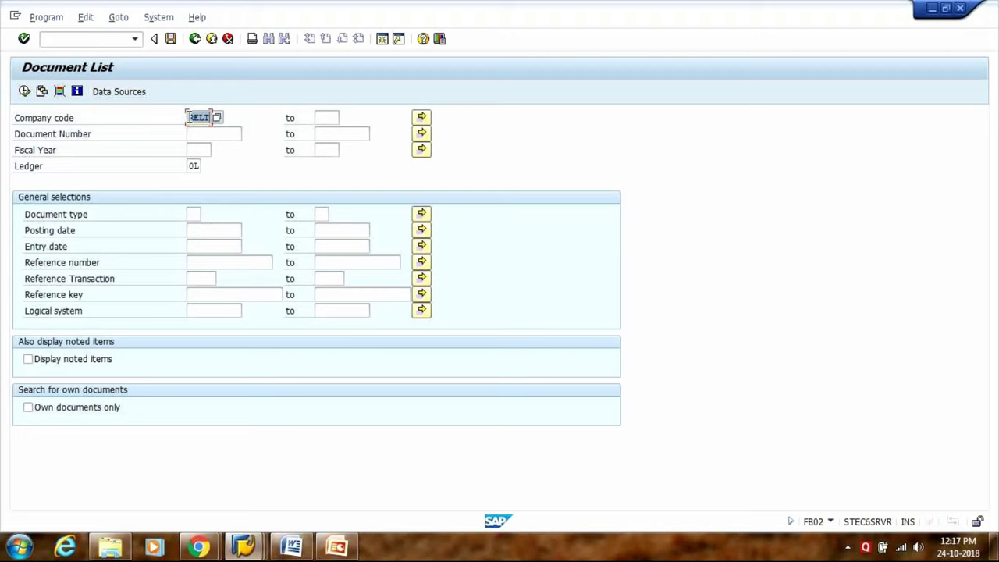
click(204, 246)
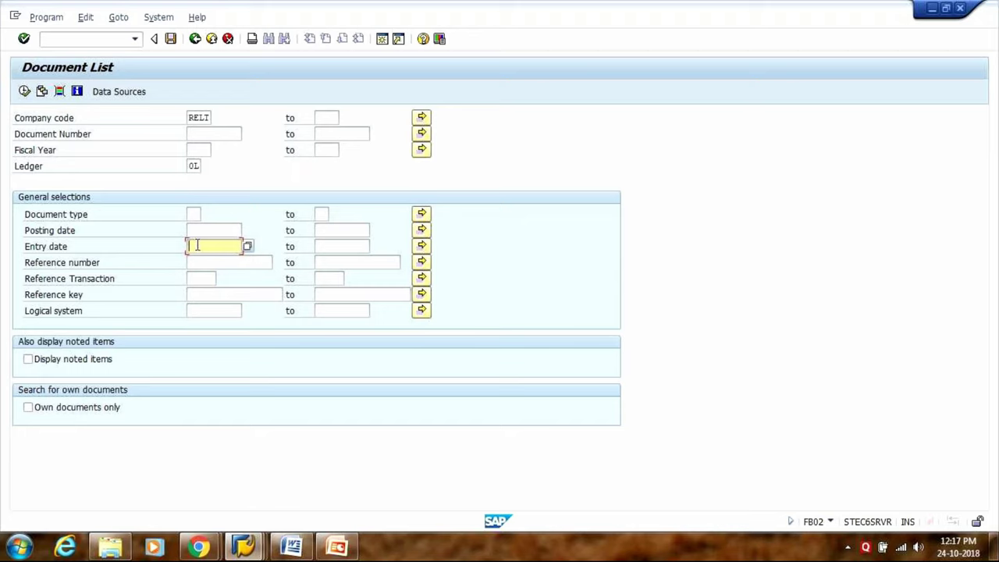
key(Up)
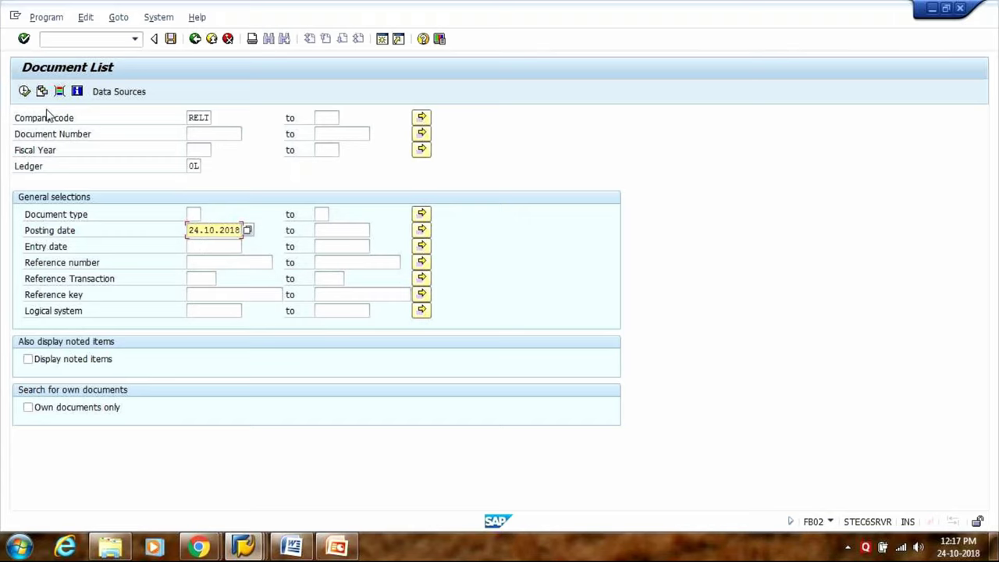
click(24, 92)
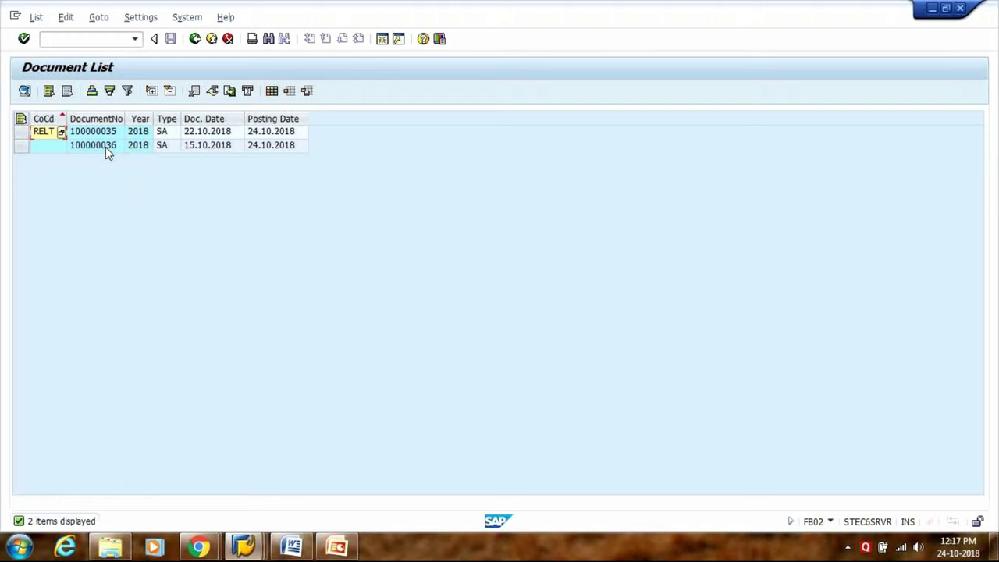
- In document 100000036, change the Mobile Expenses line item text to "Being mobile expenses paid for October 2018" and return to the document overview
double_click(105, 147)
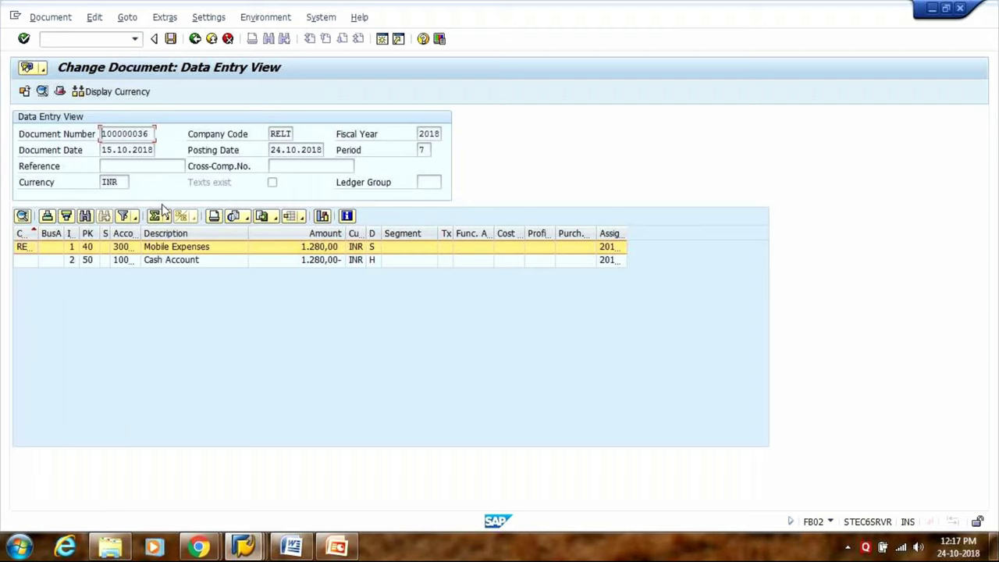
double_click(212, 246)
double_click(165, 248)
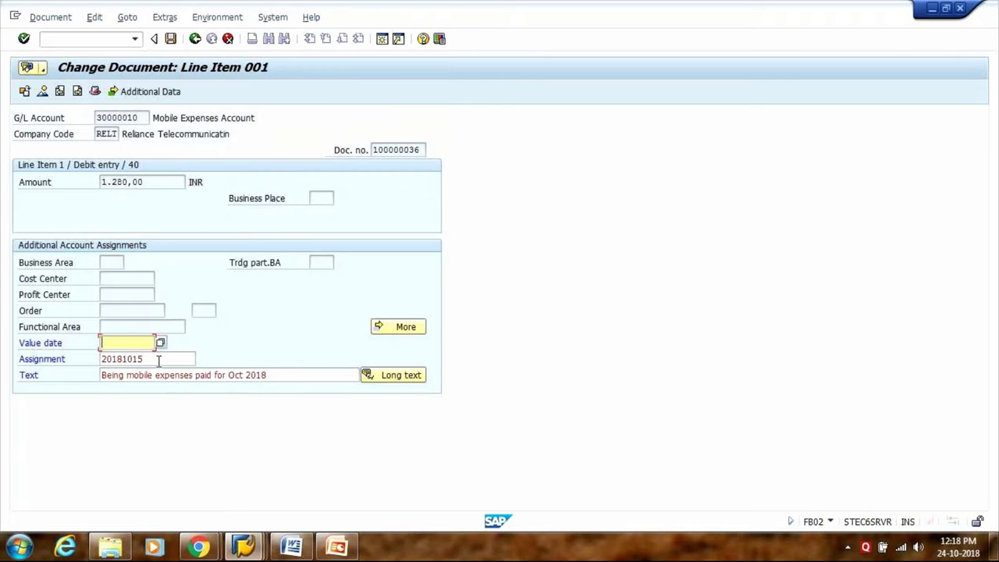
click(299, 376)
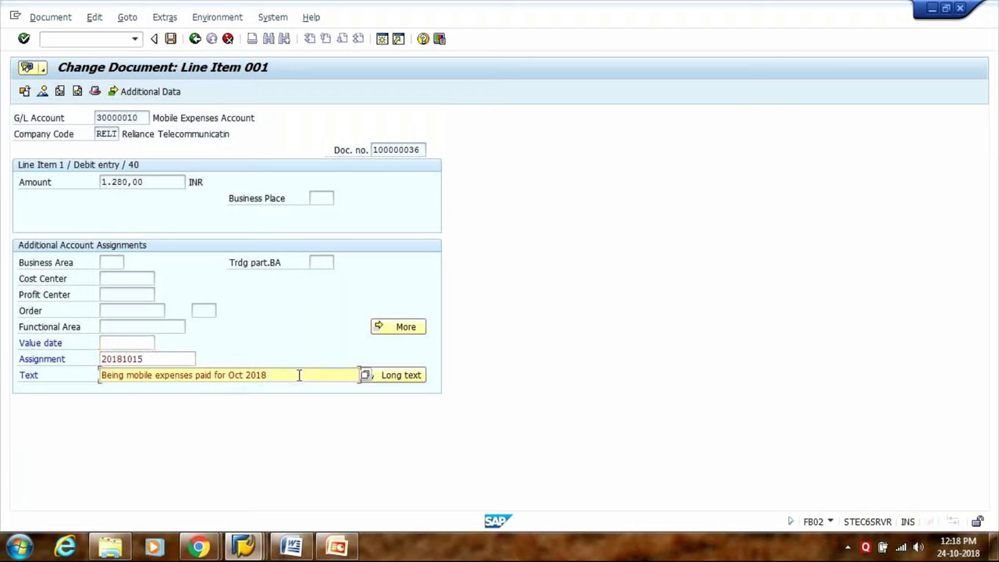
click(246, 375)
text(ober)
drag(264, 374, 227, 375)
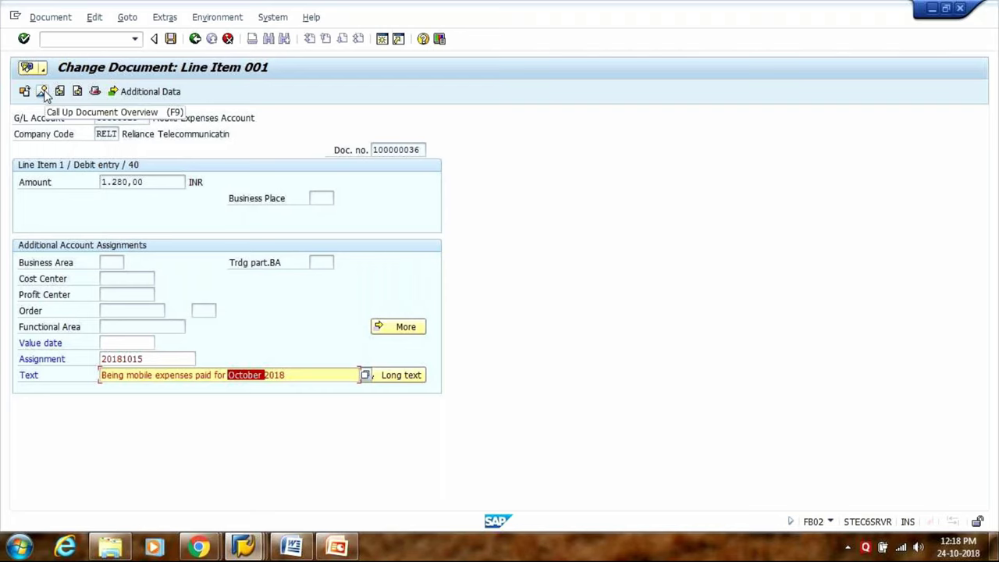
click(44, 92)
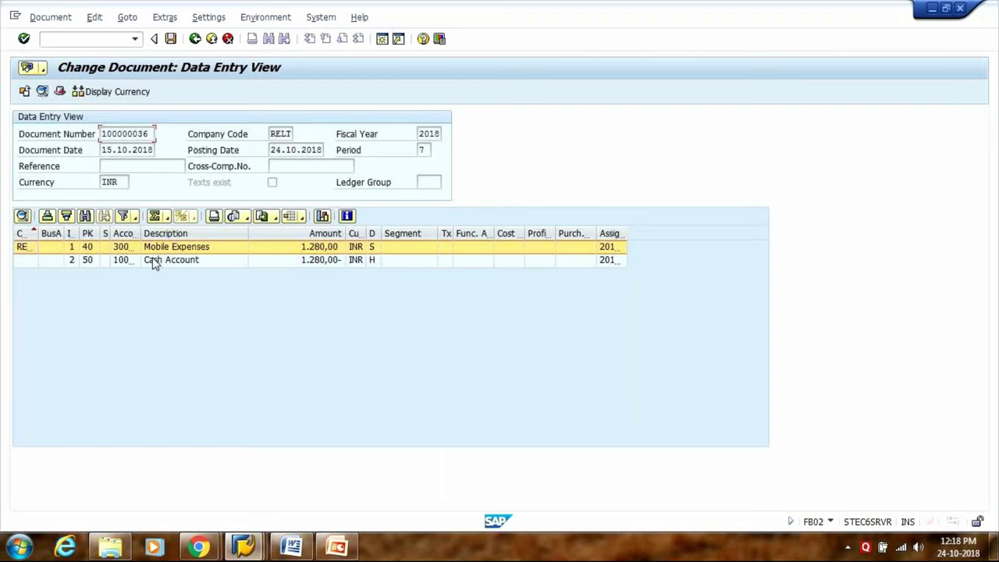
- Change the Cash Account line item text to "Being mobile expenses paid for October 2018" and save the document
double_click(154, 261)
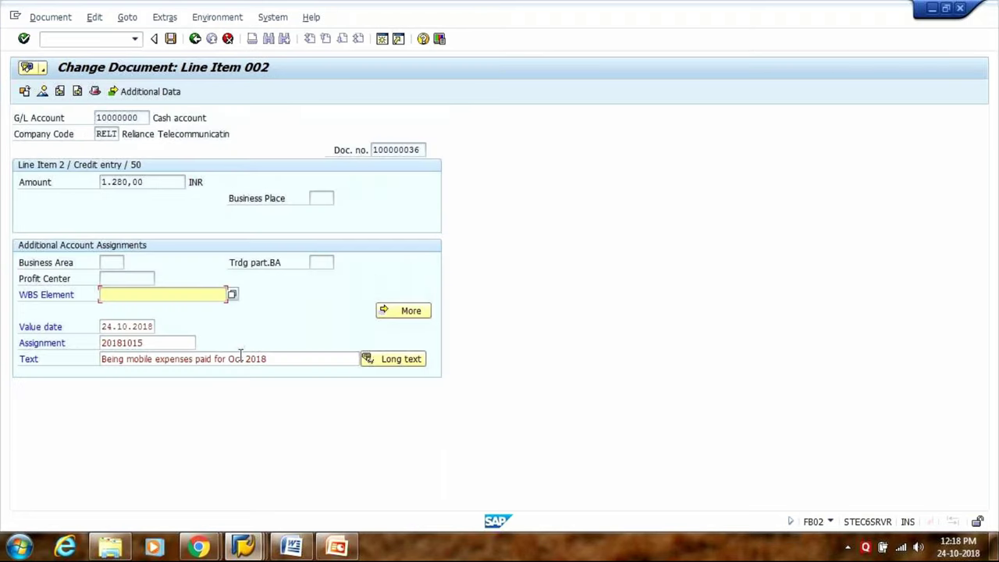
click(243, 357)
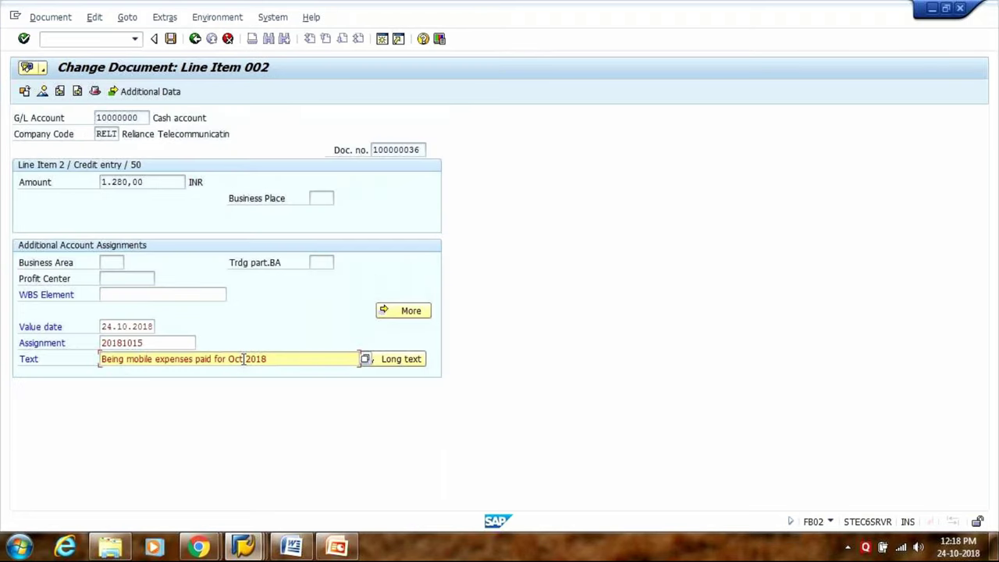
text(ober)
click(141, 295)
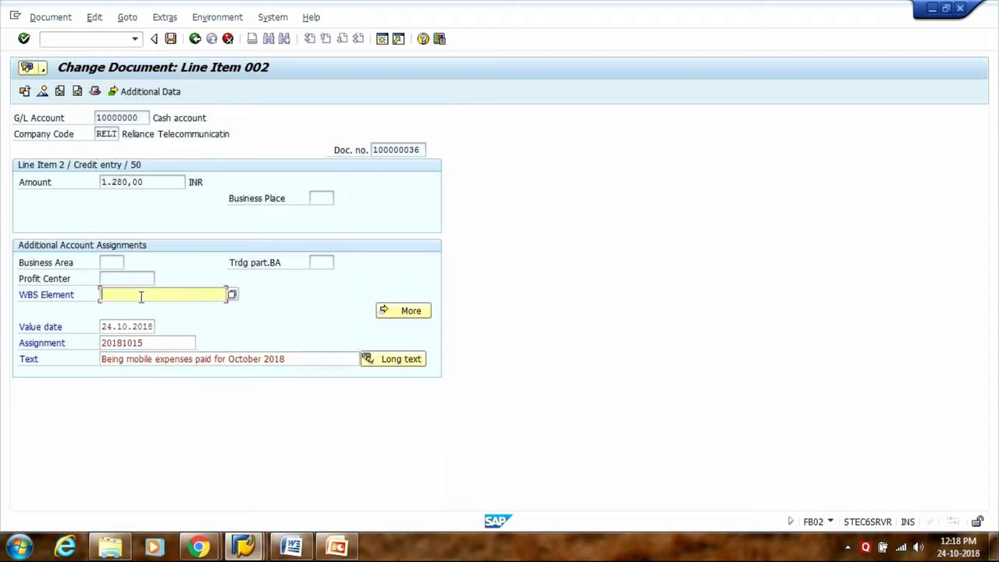
click(171, 39)
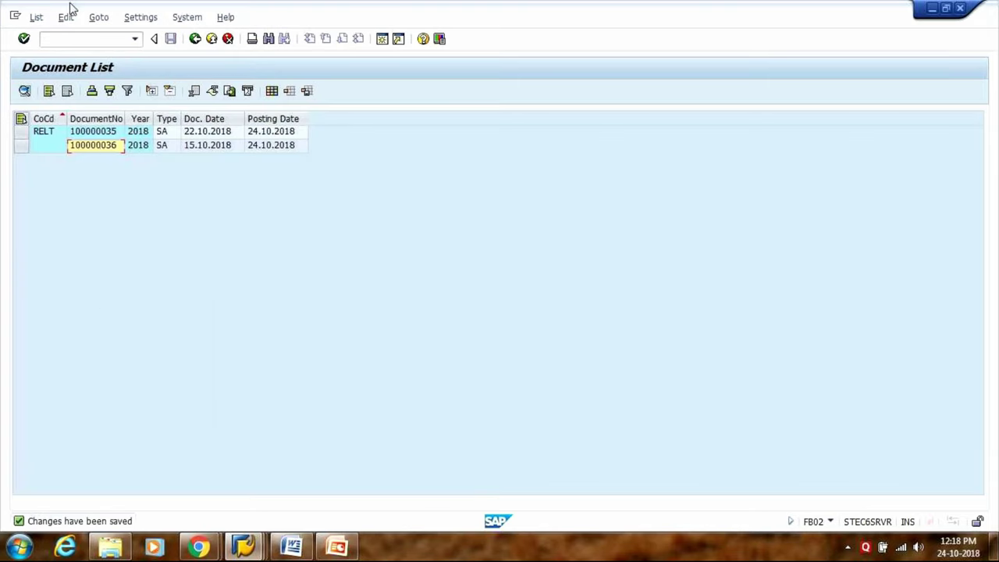
- Start transaction FB03 and display document 100000036 of company code RELT for fiscal year 2018
click(61, 37)
text(/)
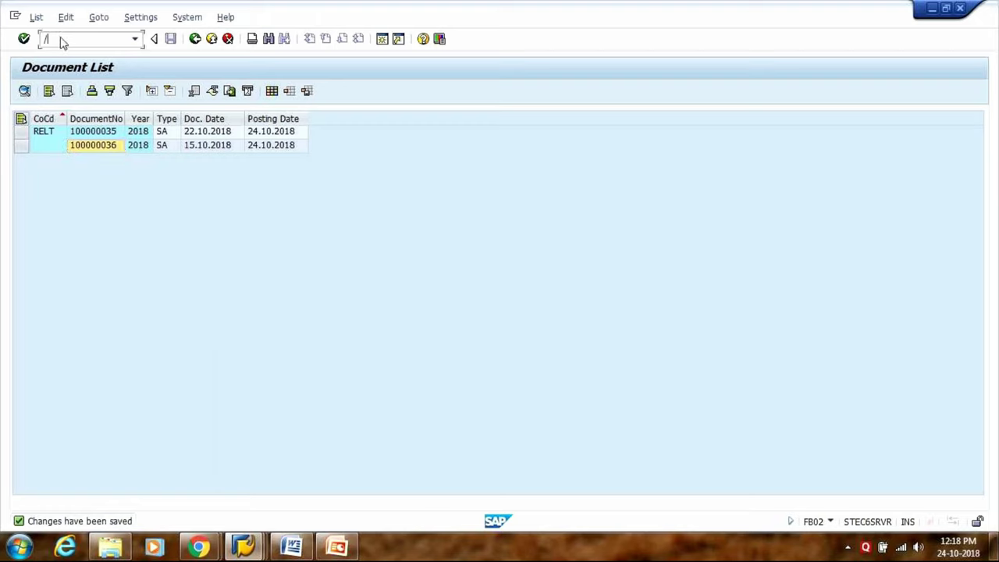
text(nfb03)
key(Return)
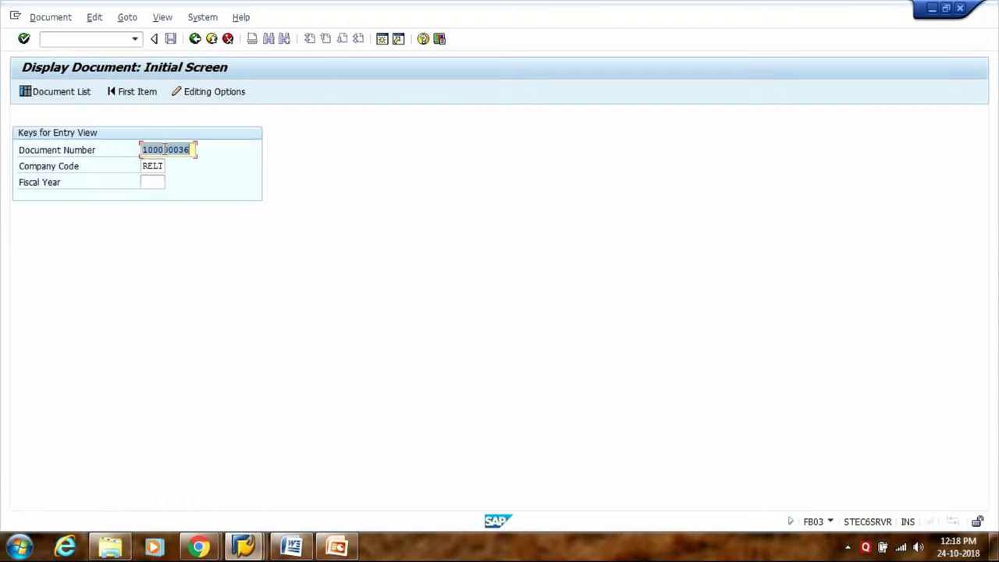
key(Tab)
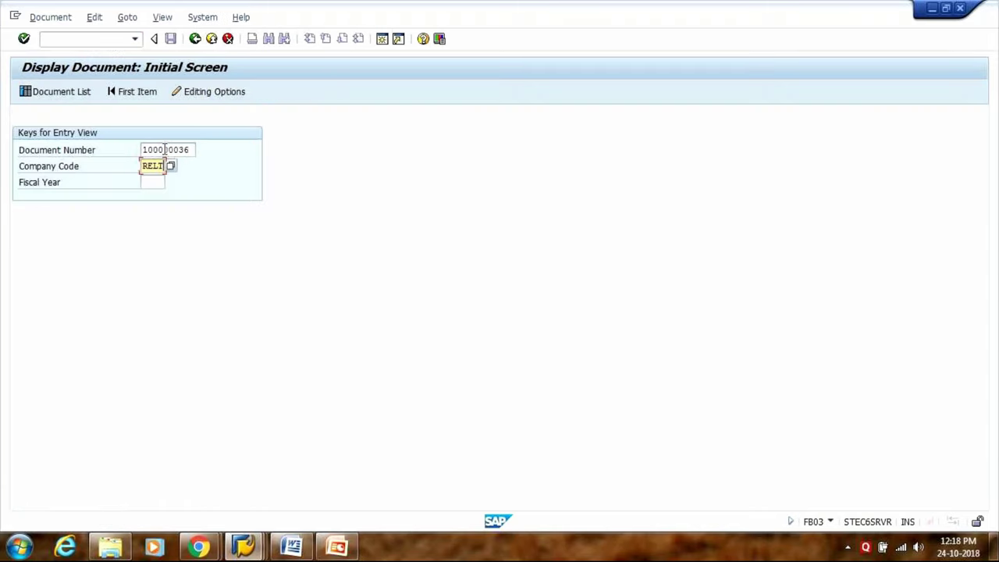
key(Tab)
text(2018)
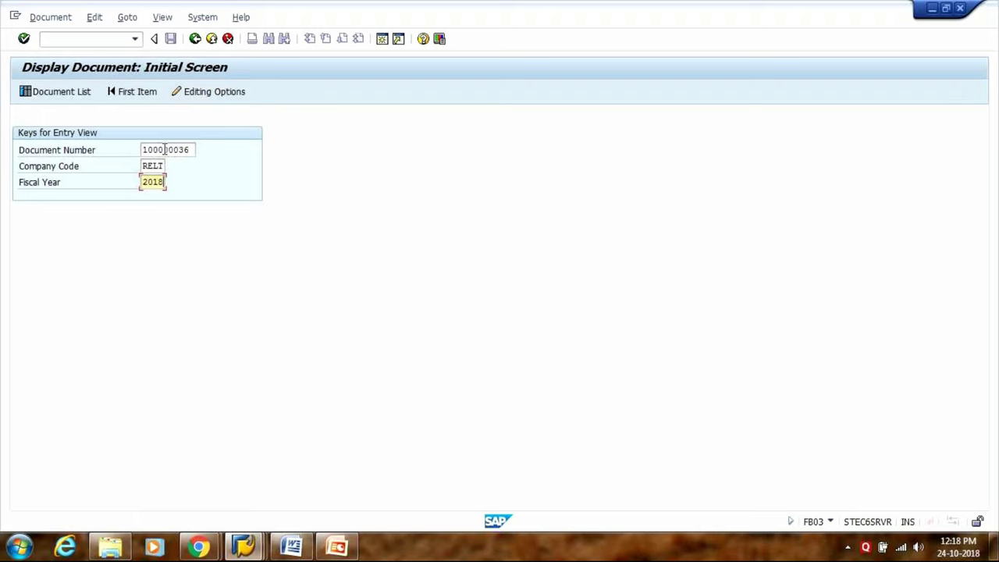
key(Return)
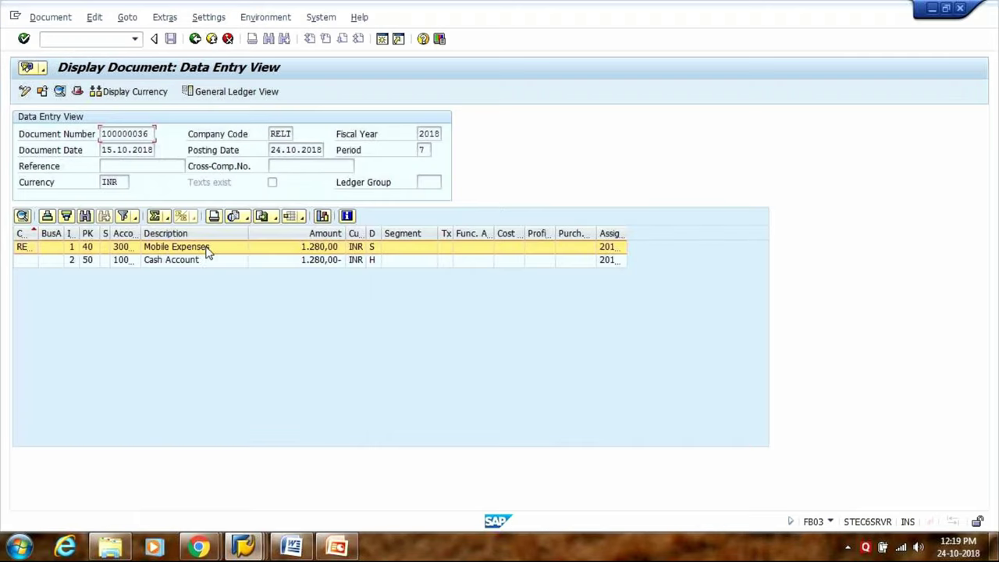
- Check the text of the Mobile Expenses and Cash Account line items, and return to the SAP Easy Access menu
double_click(206, 249)
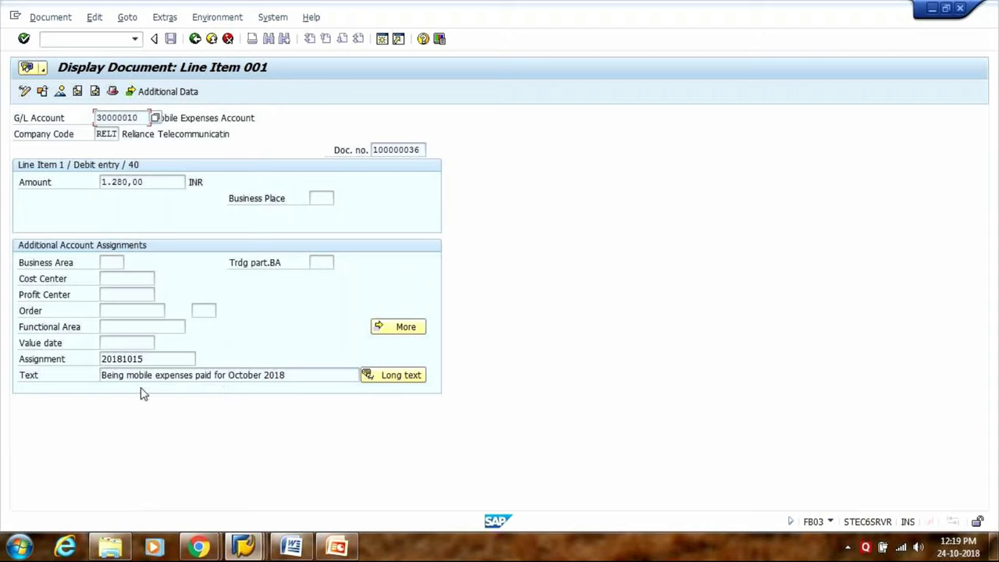
click(231, 375)
drag(231, 375, 264, 380)
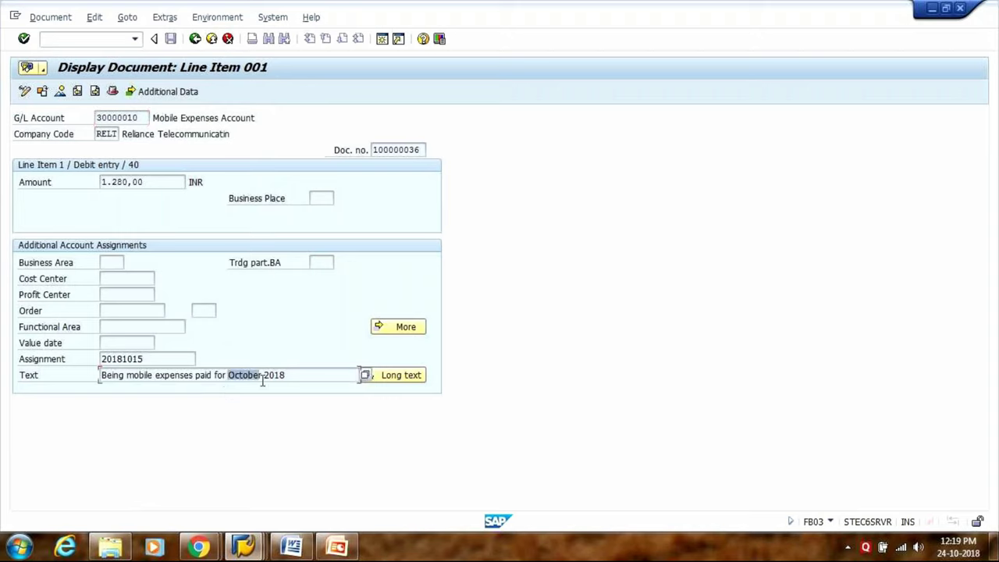
click(195, 39)
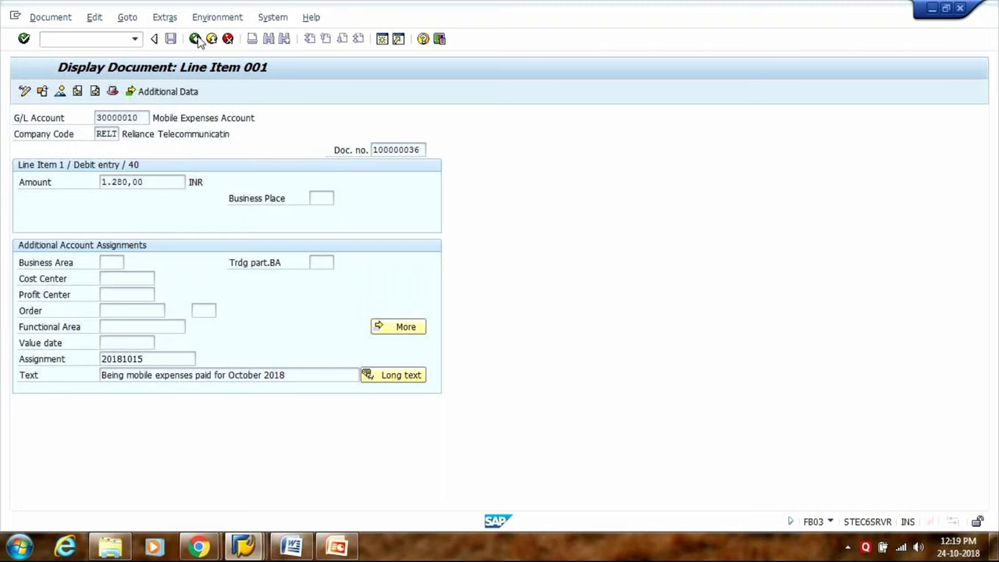
double_click(173, 261)
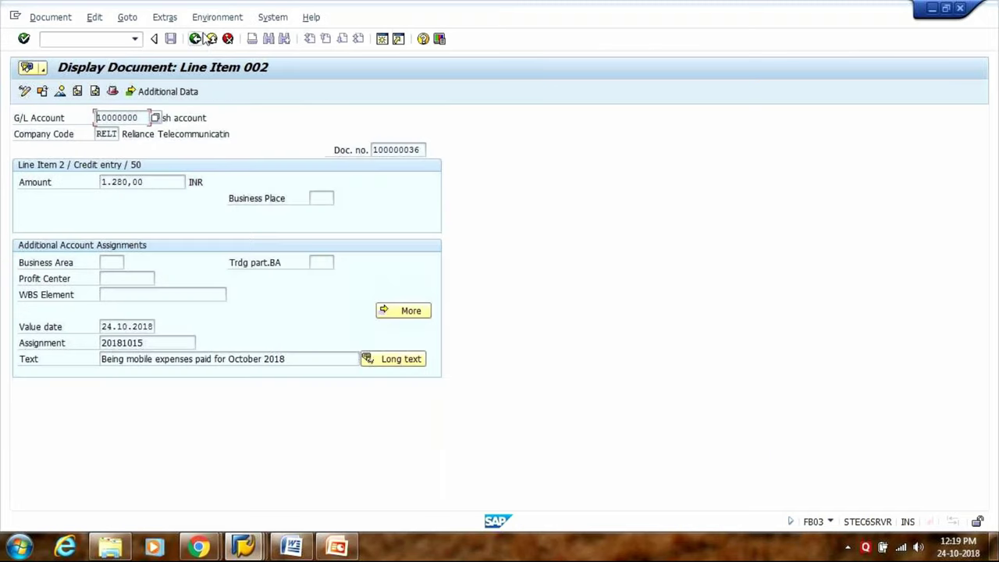
click(197, 39)
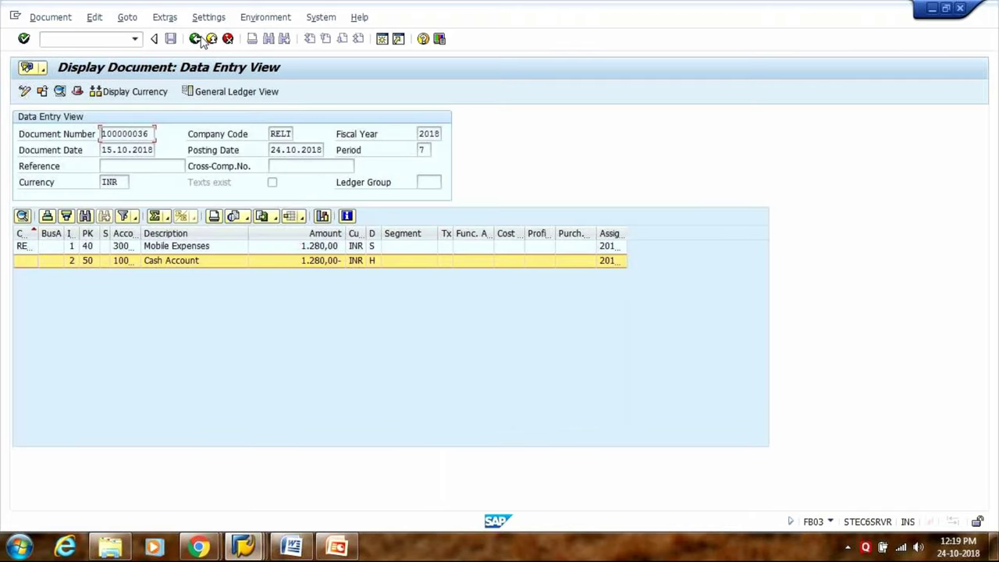
click(197, 39)
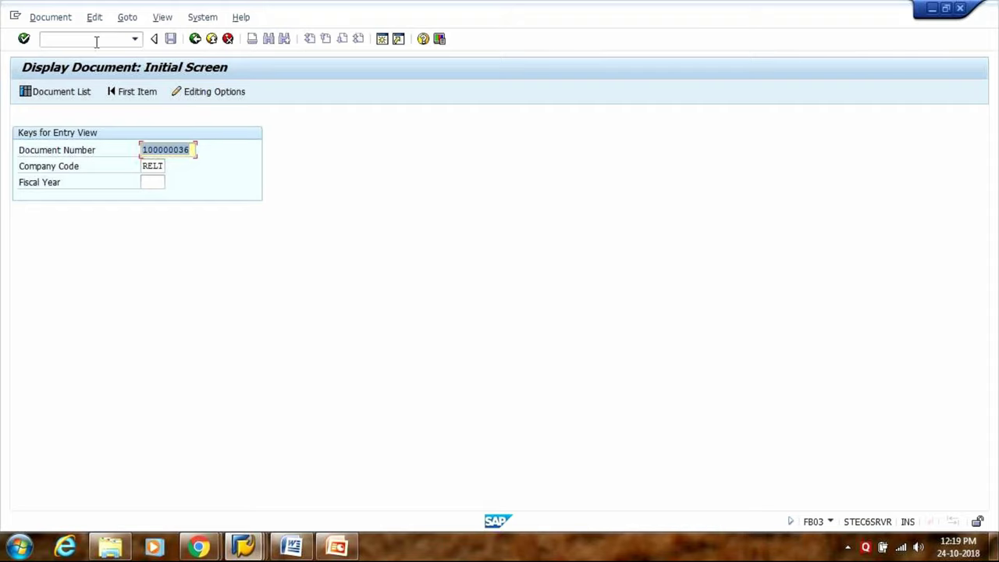
click(196, 39)
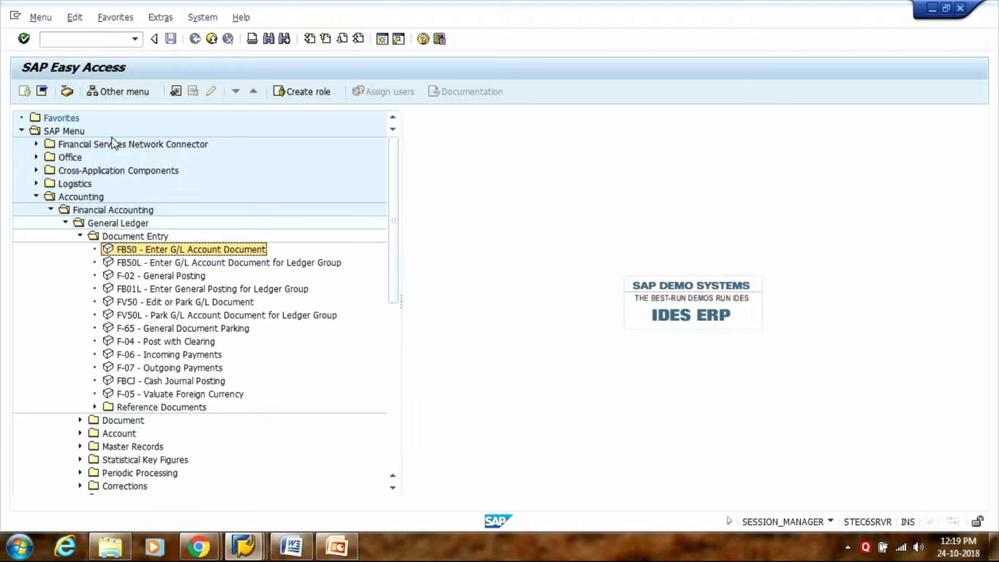
- Open the F-02 General Posting transaction under General Ledger document entry
click(133, 281)
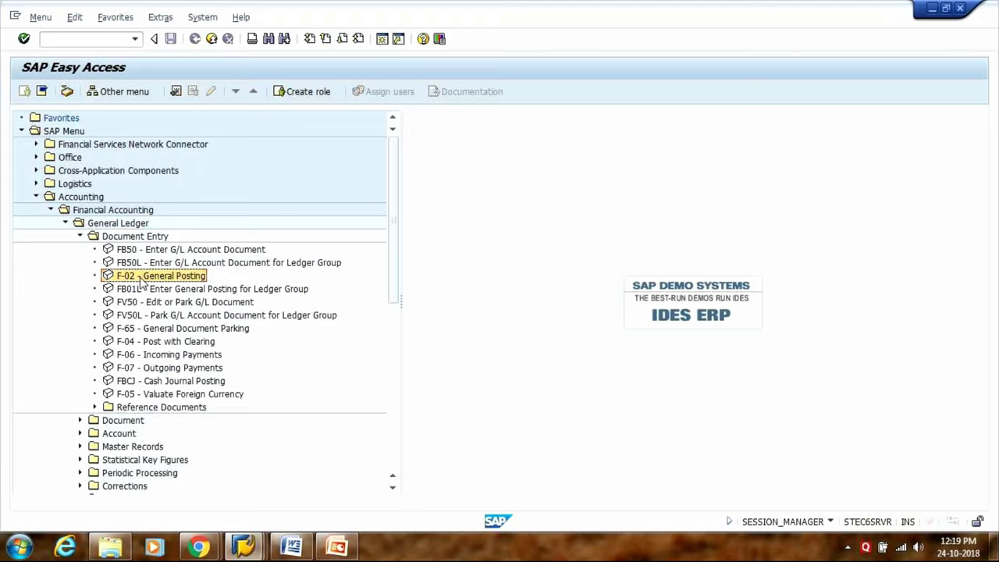
double_click(140, 283)
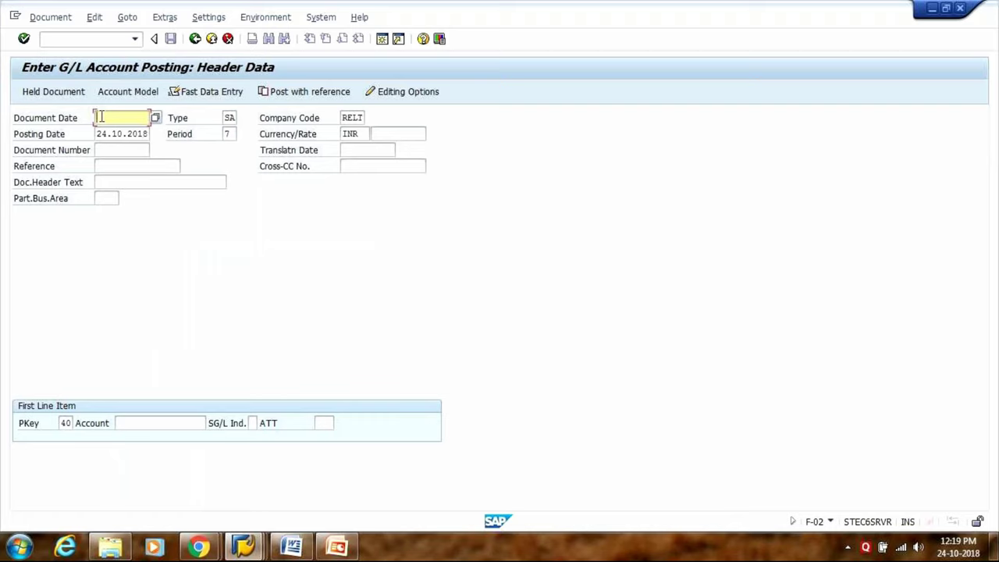
click(61, 39)
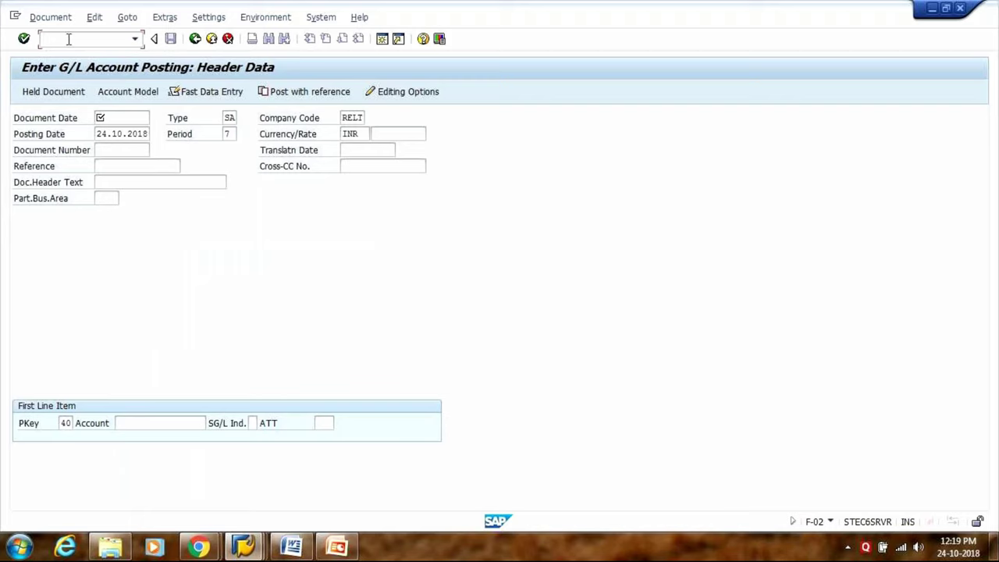
- Enter document date 24.10.2018 and period 7 in the header of the new G/L posting
click(105, 119)
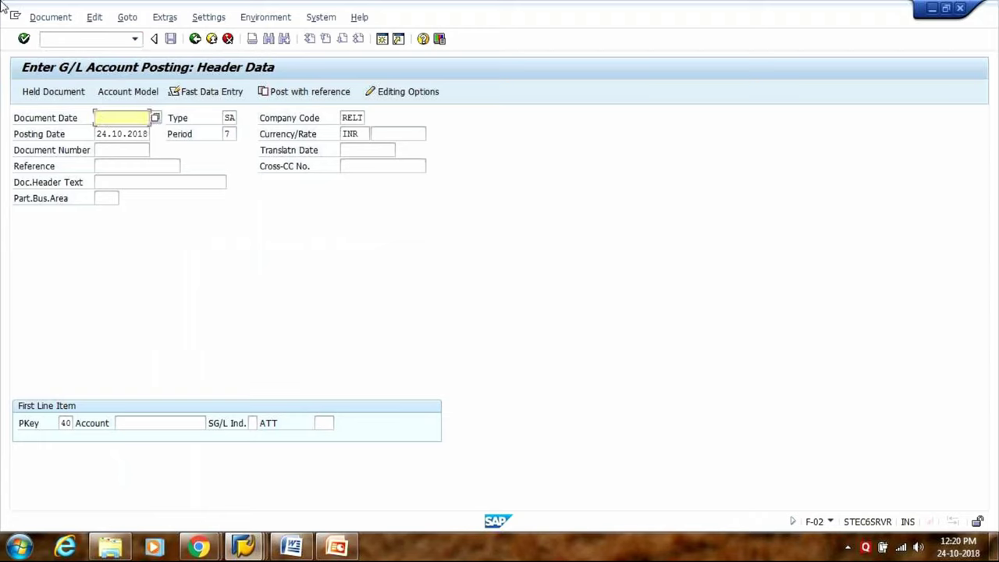
text(2)
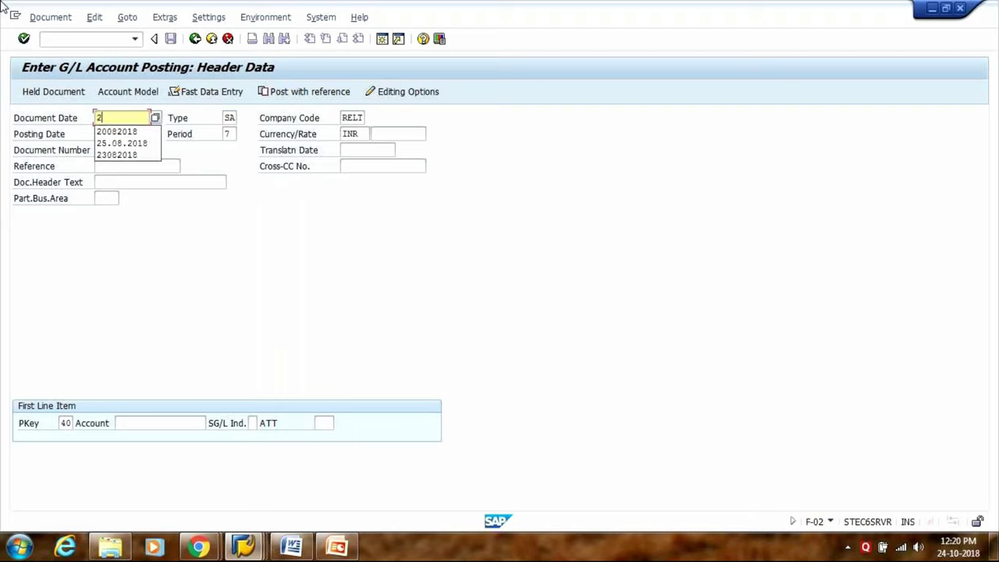
text(4.10.20)
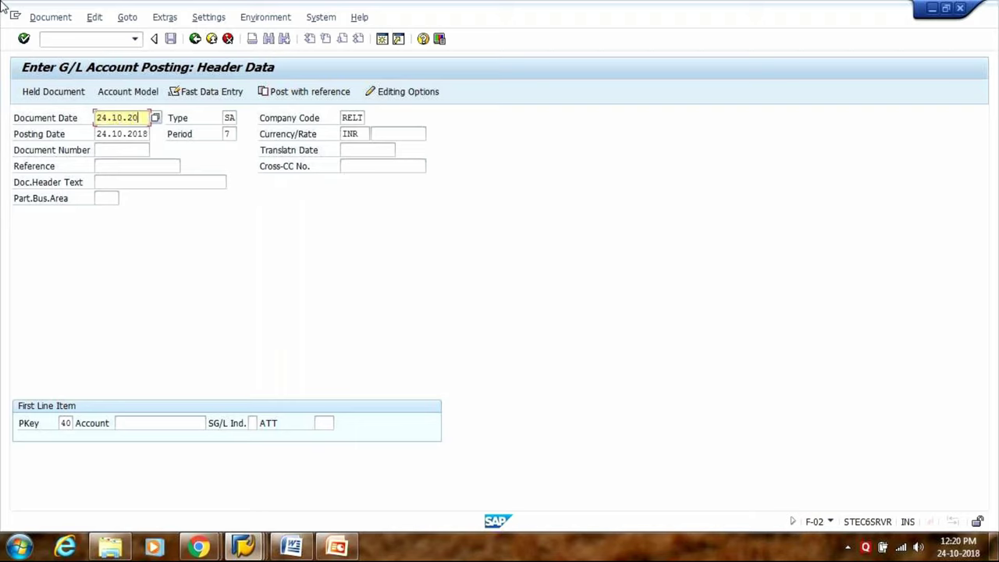
text(18)
key(Tab)
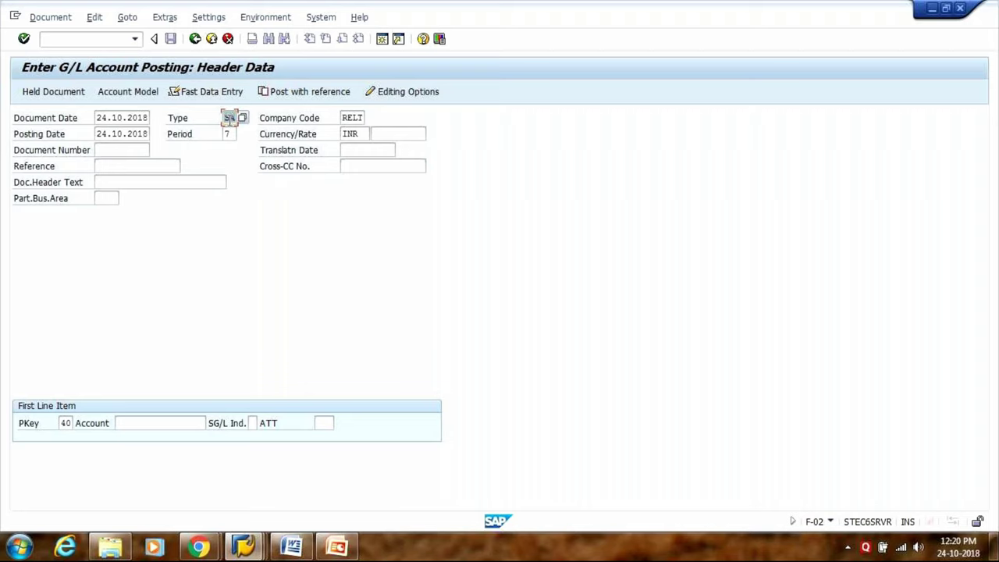
click(227, 134)
text(7)
key(Tab)
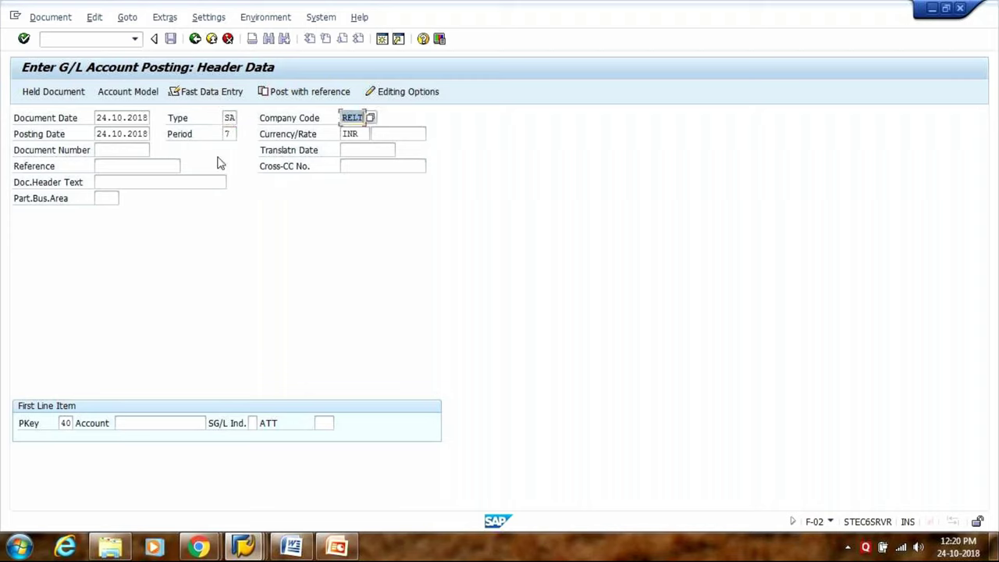
key(Tab)
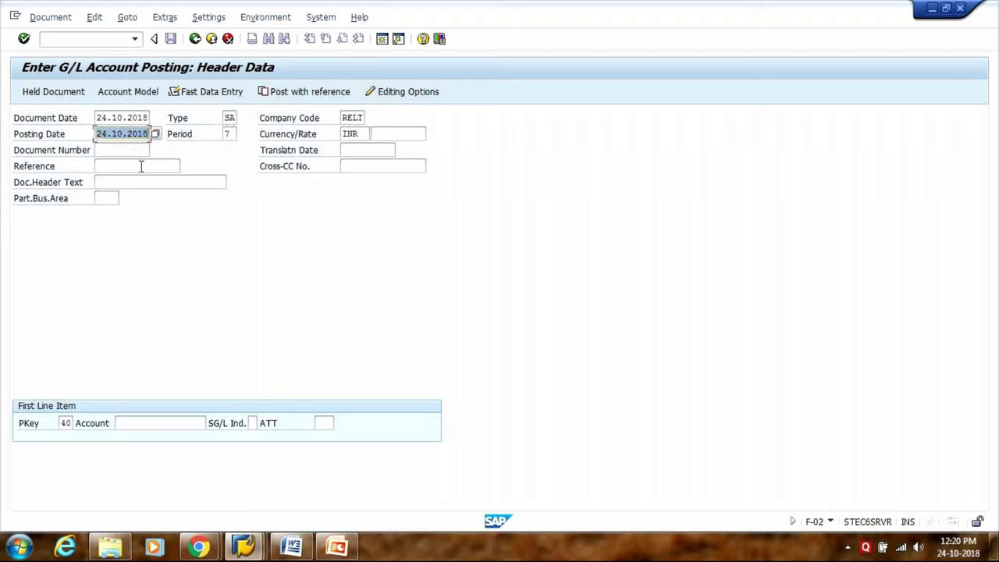
- Enter Postage expenses as the document header text of the G/L posting
key(Tab)
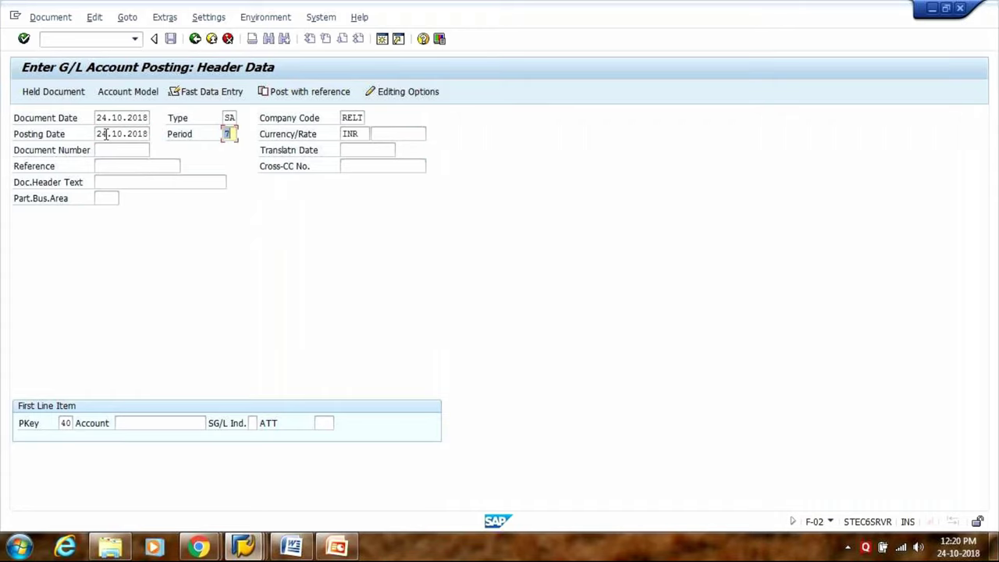
drag(106, 134, 150, 135)
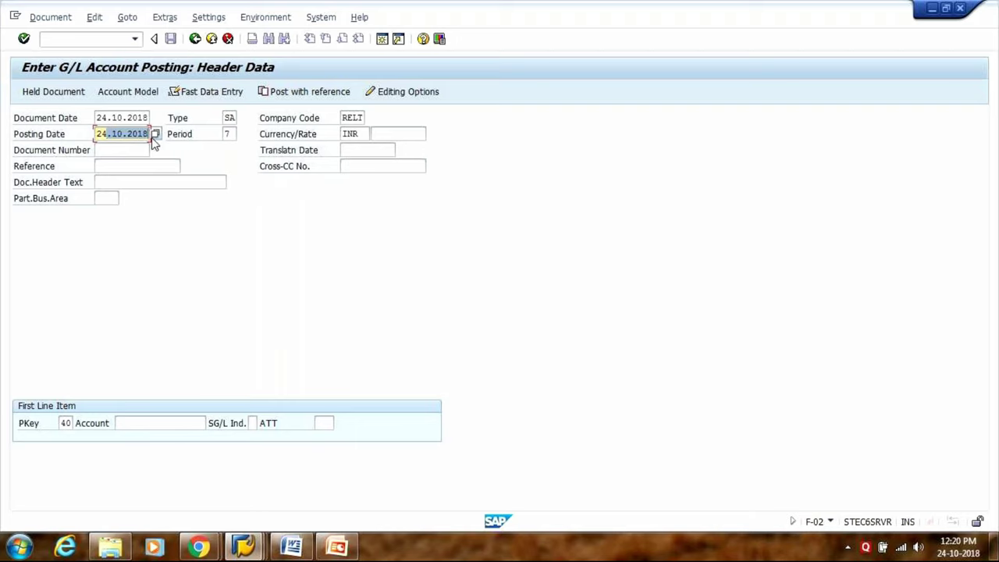
click(353, 135)
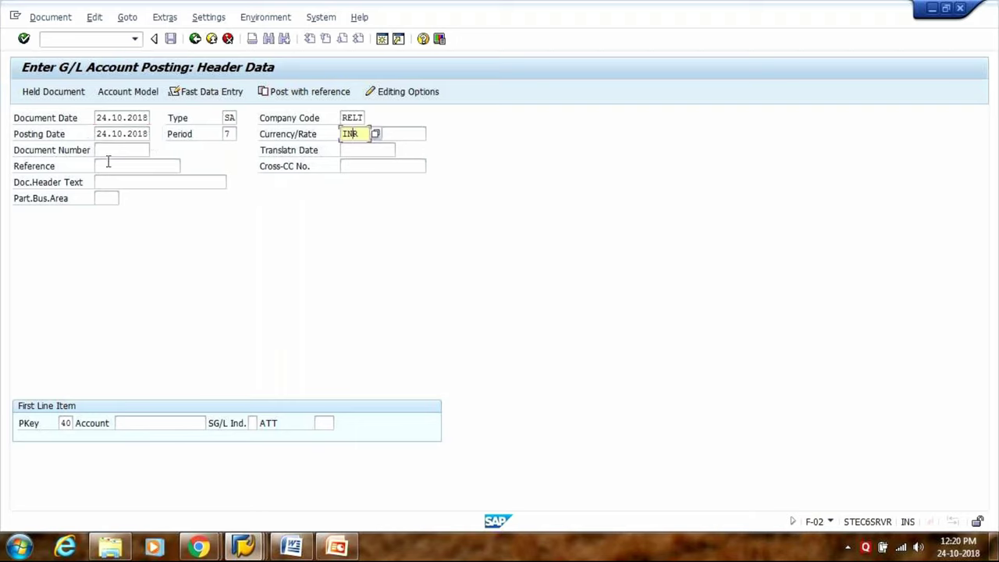
key(Tab)
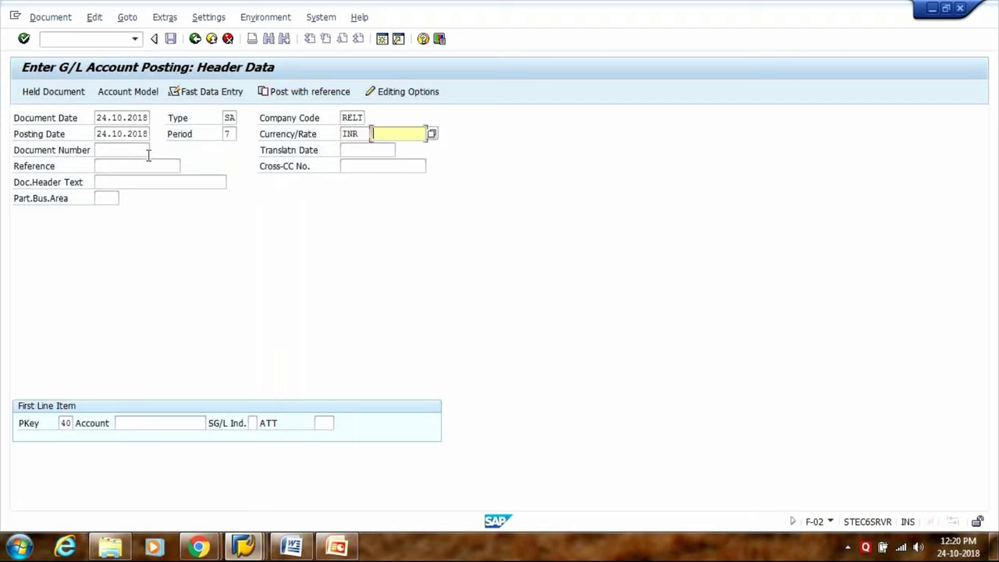
key(Tab)
key(Tab)
key(Tab)
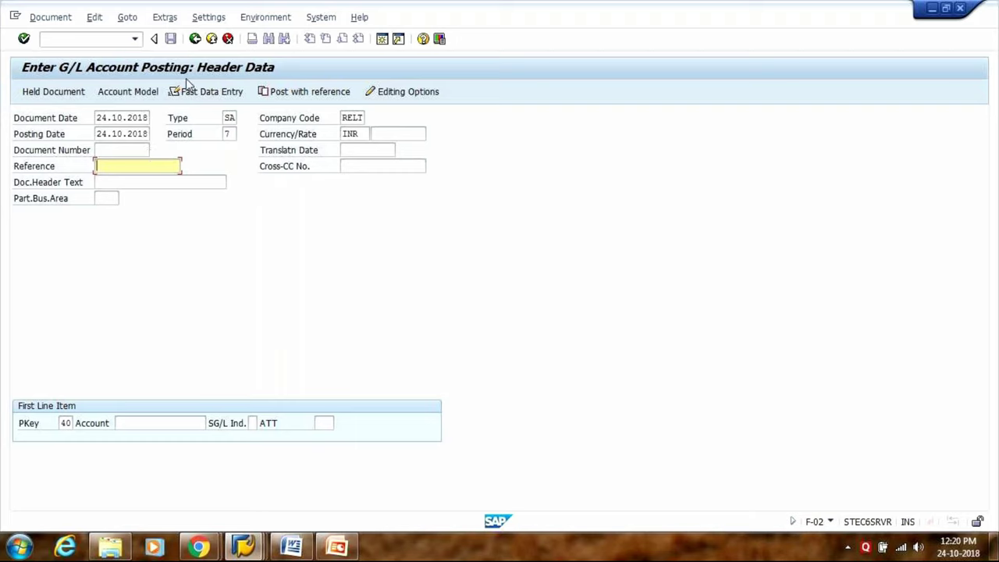
click(122, 182)
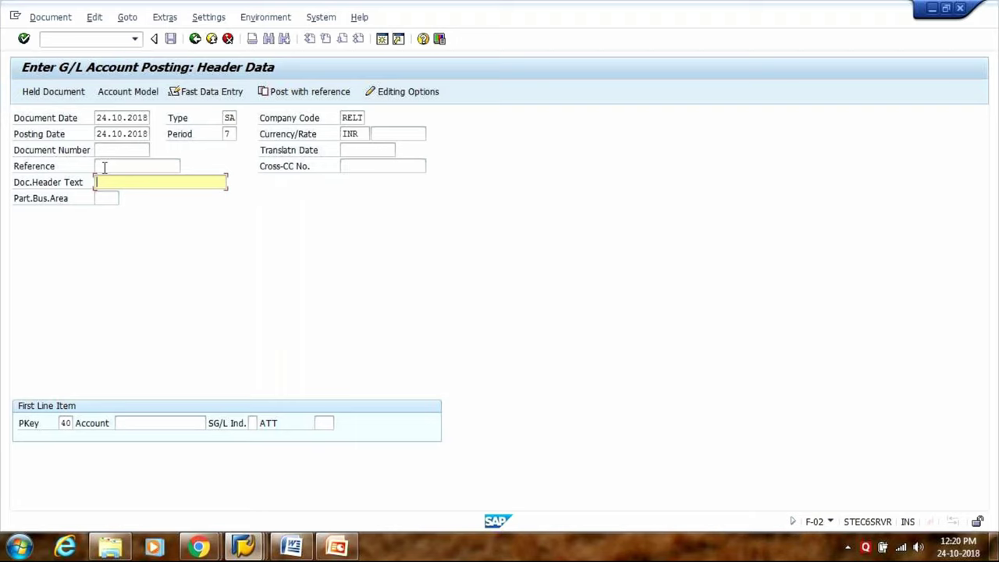
text(Postage expenses)
- Sort company code RELT's G/L accounts by number, find "postage", and open the first line item with the Postage Expenses Account
click(66, 423)
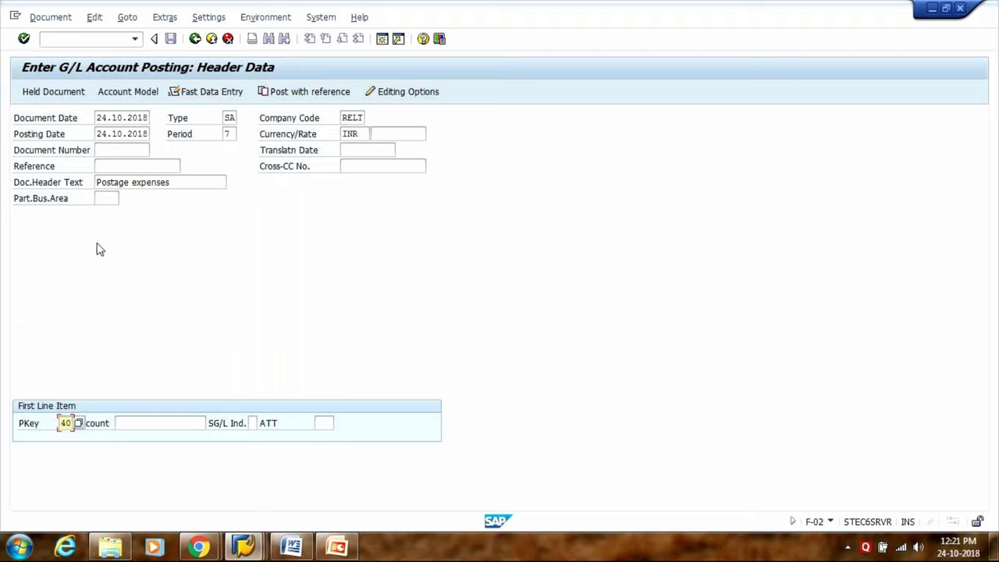
key(Tab)
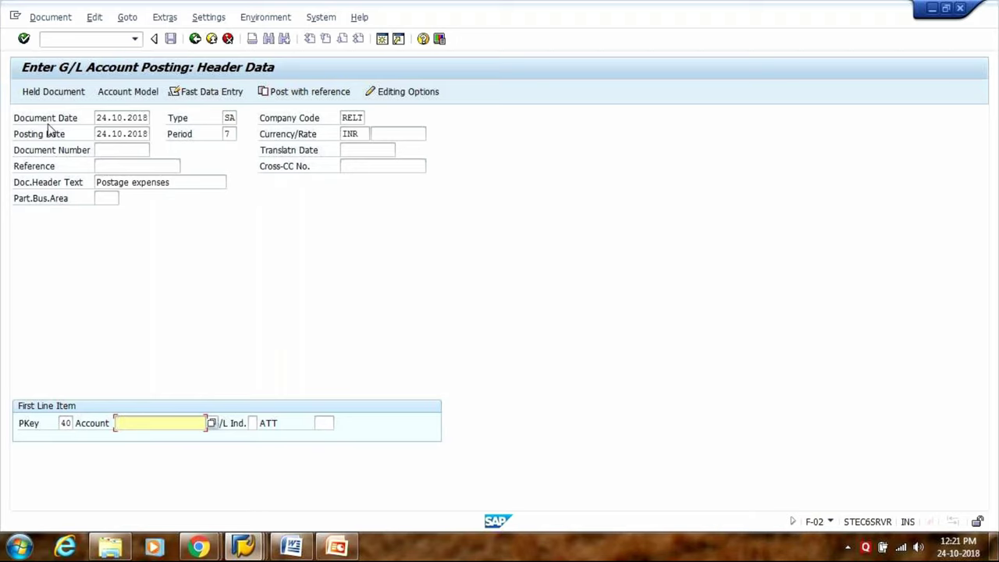
click(212, 423)
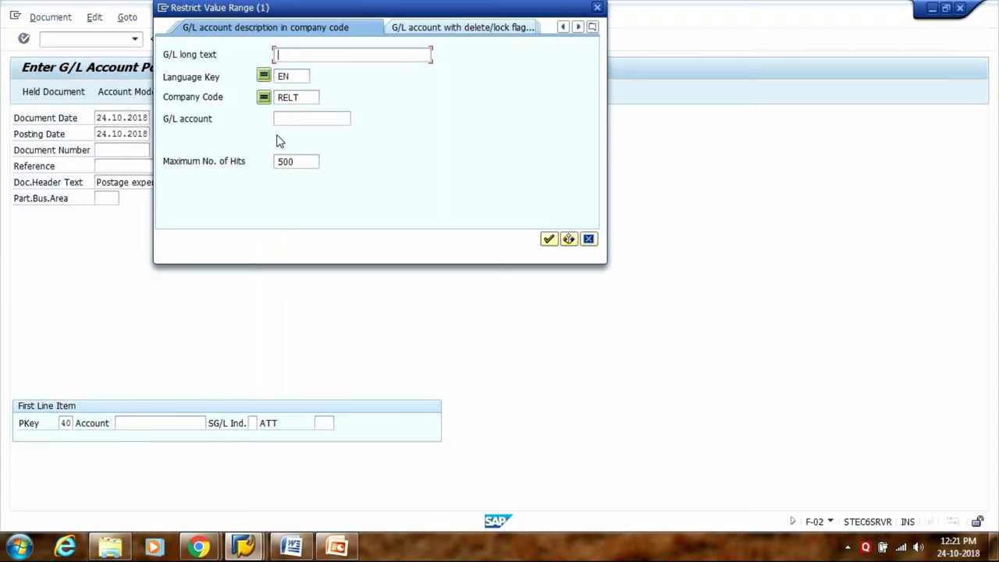
key(Return)
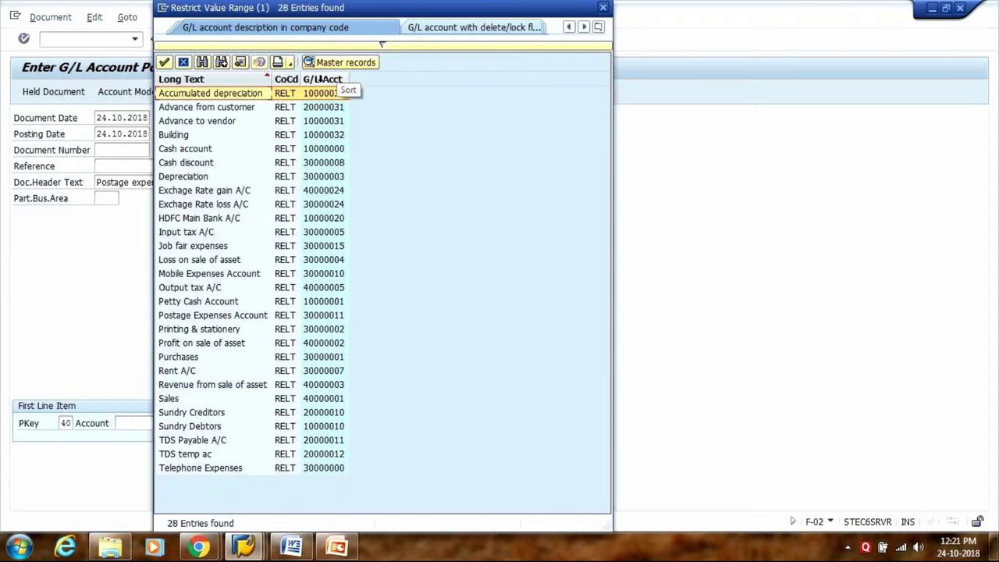
click(323, 78)
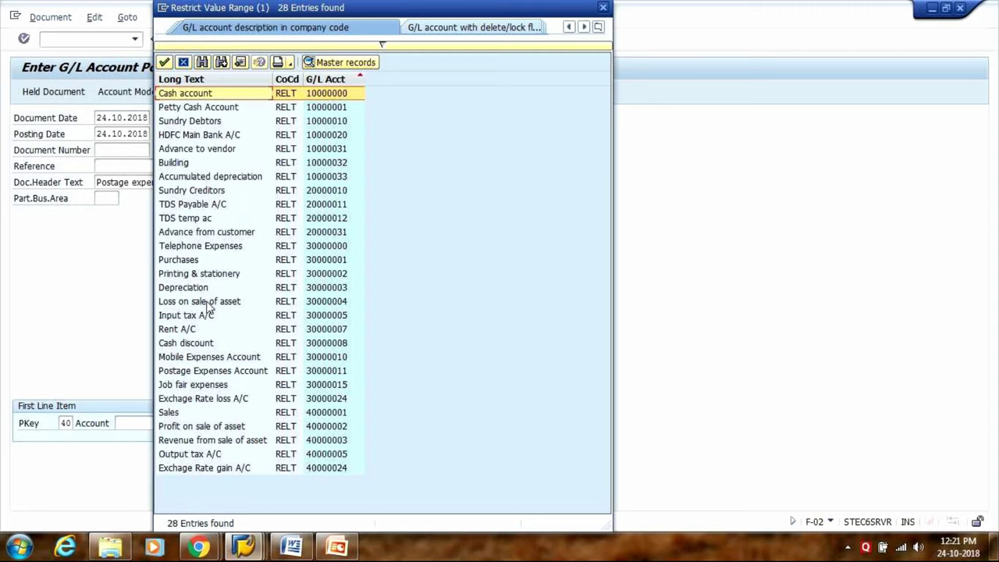
click(204, 65)
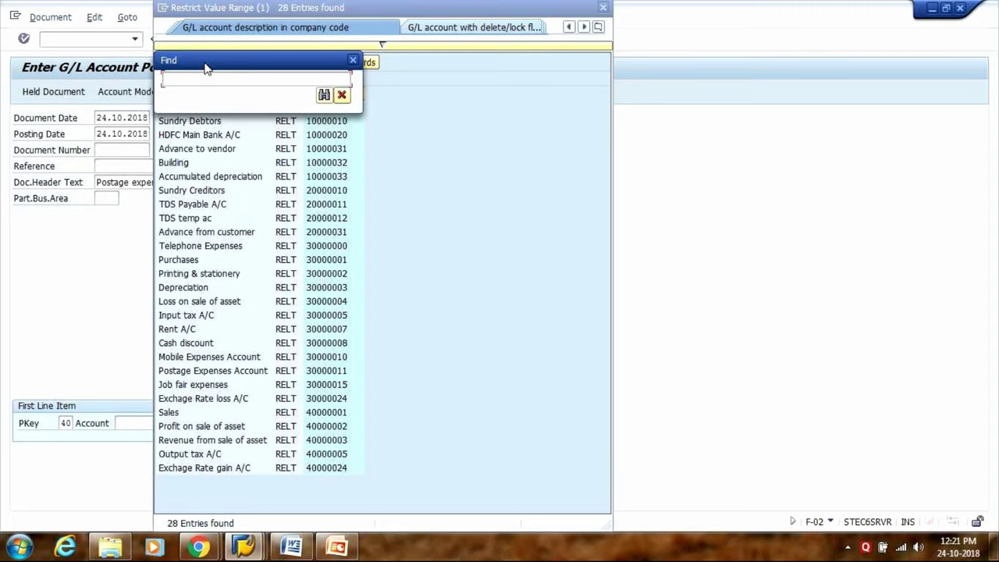
text(postage)
key(Return)
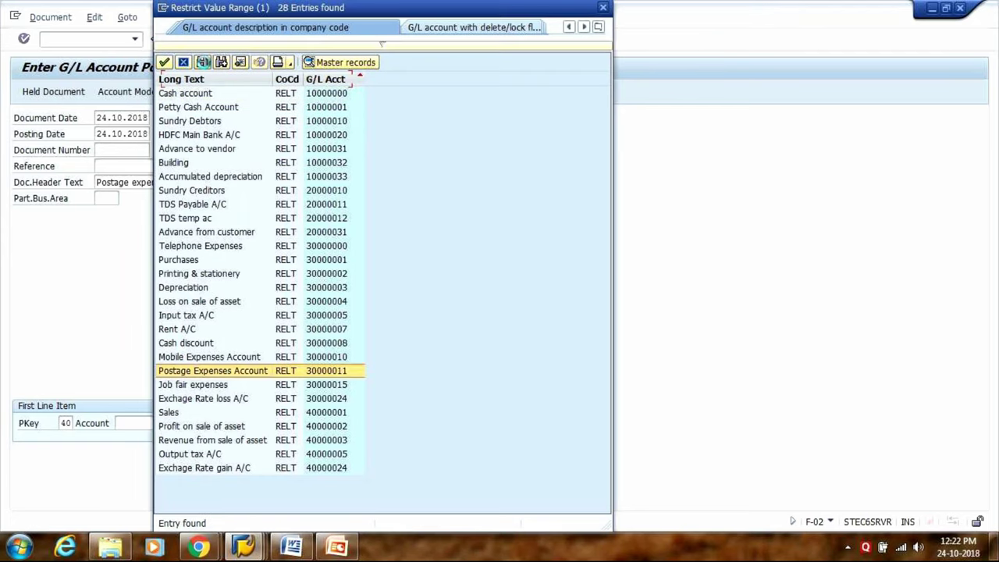
double_click(245, 374)
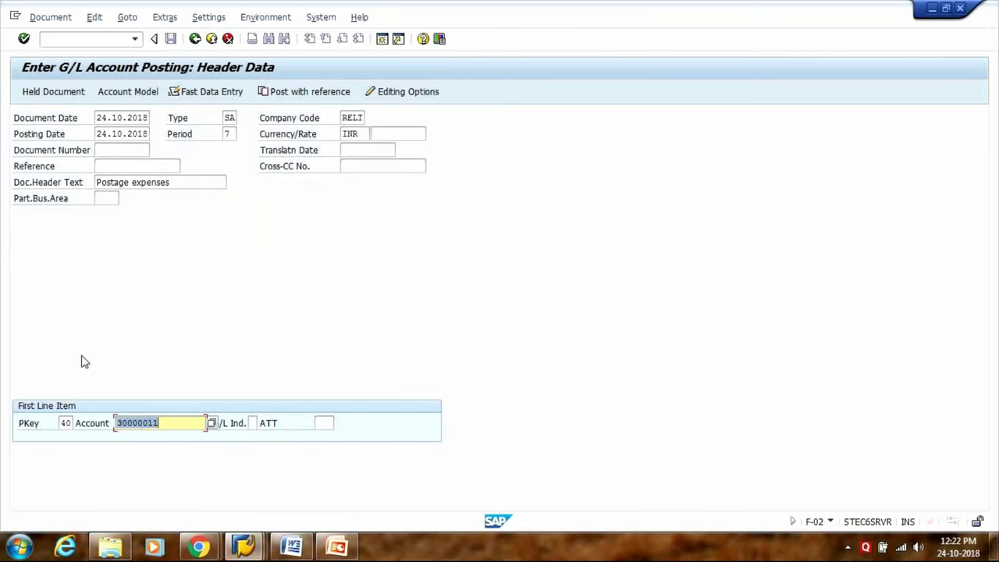
key(Return)
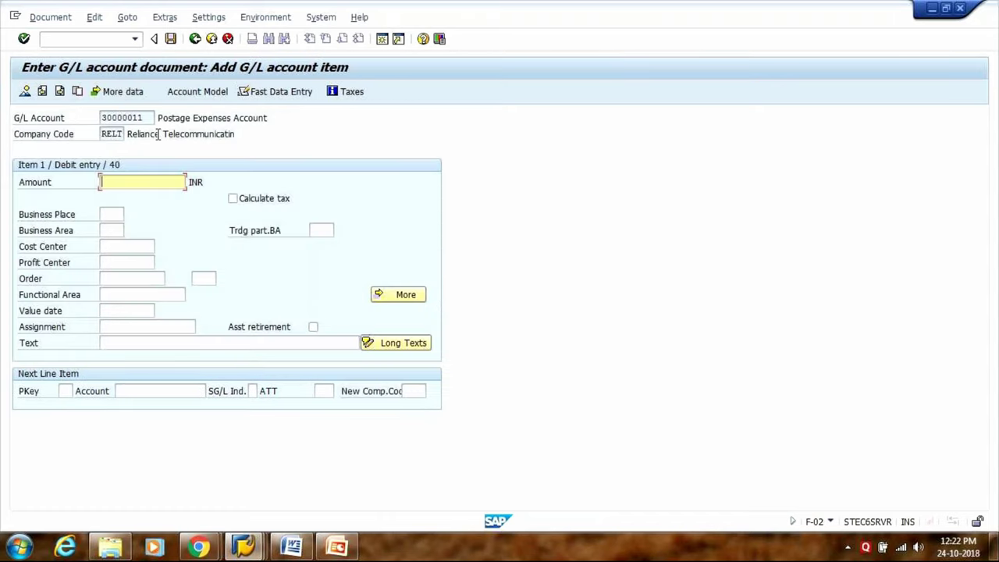
- Set the amount of the Postage Expenses debit item to 950 INR
double_click(123, 117)
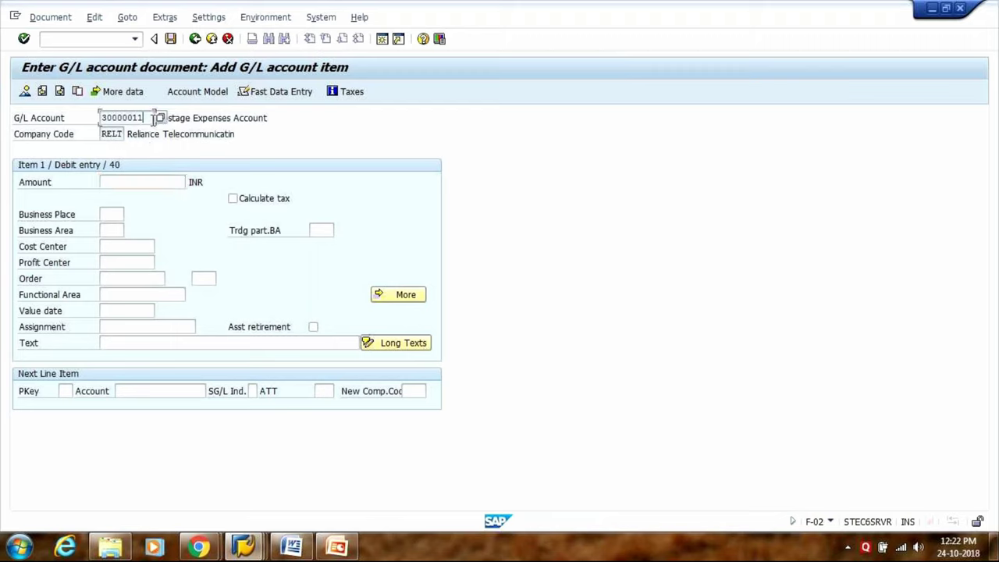
click(110, 180)
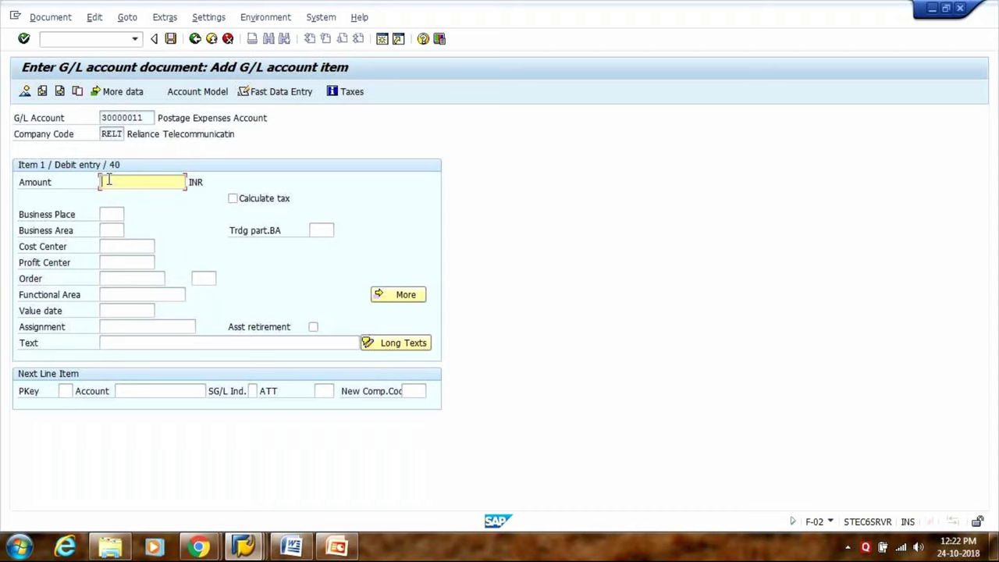
text(900)
key(Down)
key(Down)
key(Down)
key(Down)
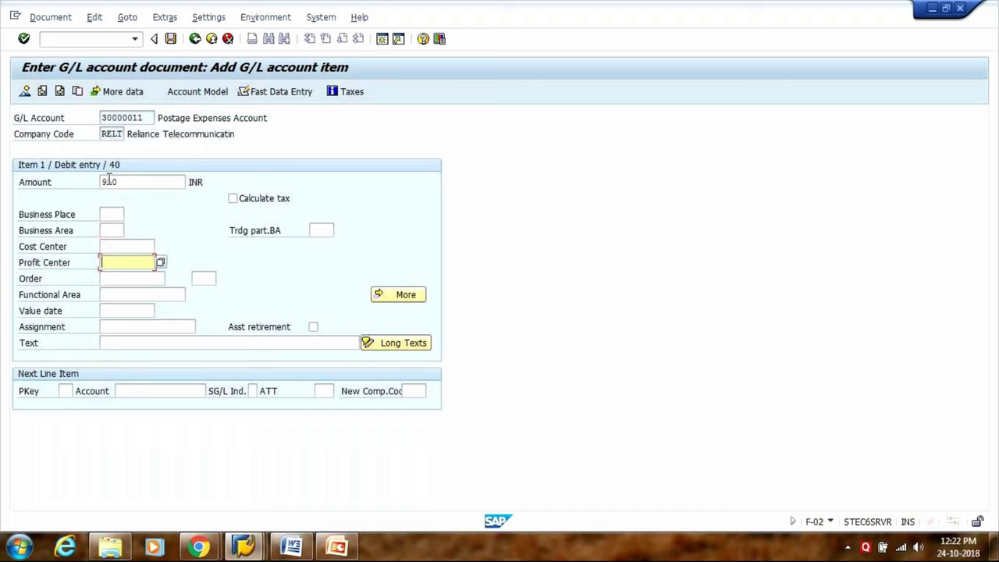
key(Up)
key(Up)
key(Up)
key(Down)
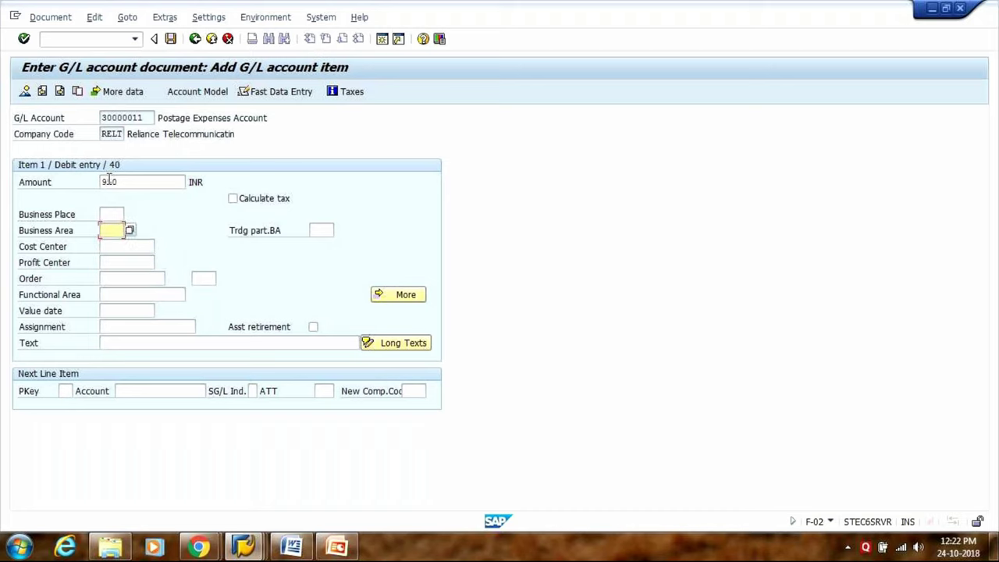
key(Down)
key(Up)
key(Down)
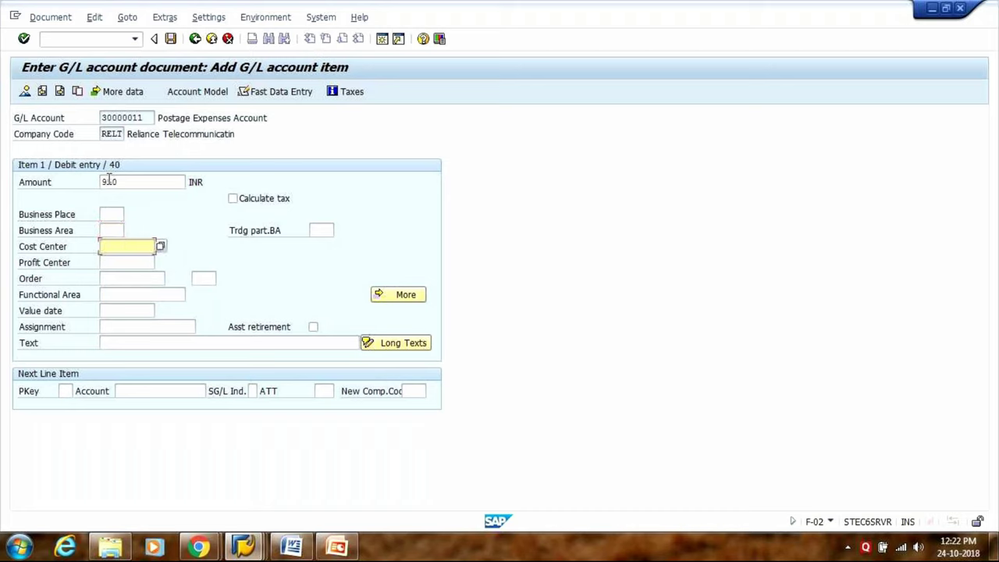
key(Down)
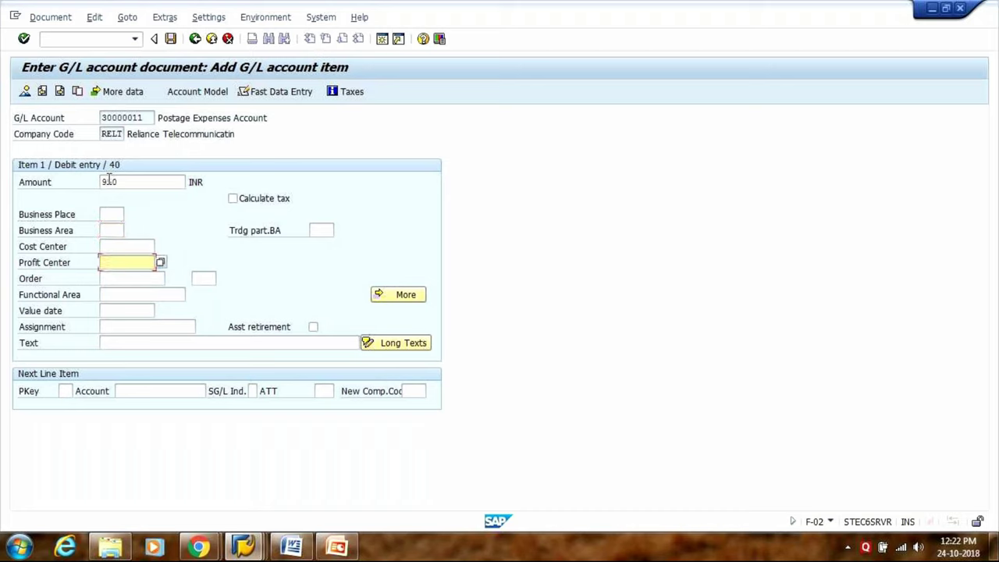
key(Down)
key(Down)
key(Down)
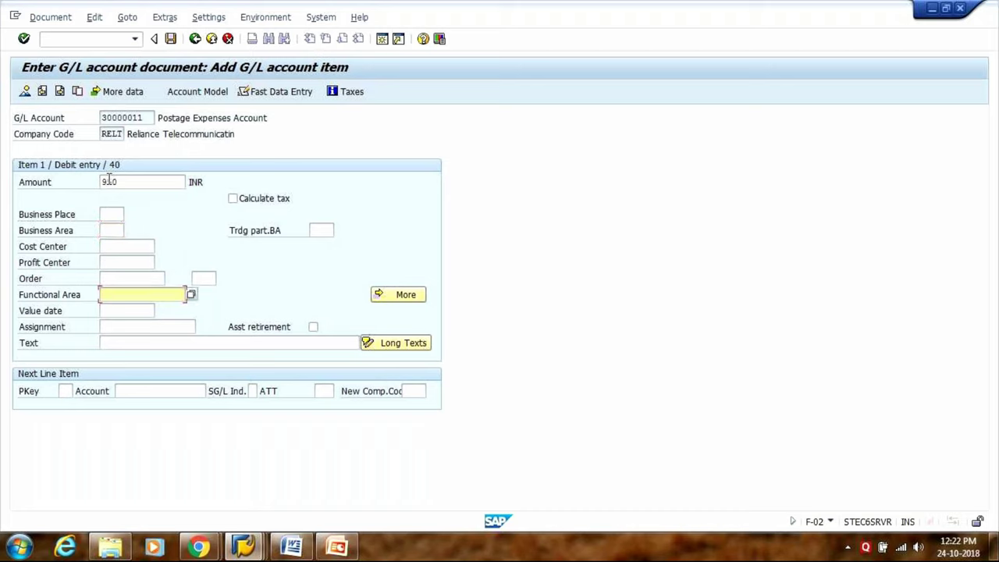
key(Up)
key(Up)
key(Up)
key(Up)
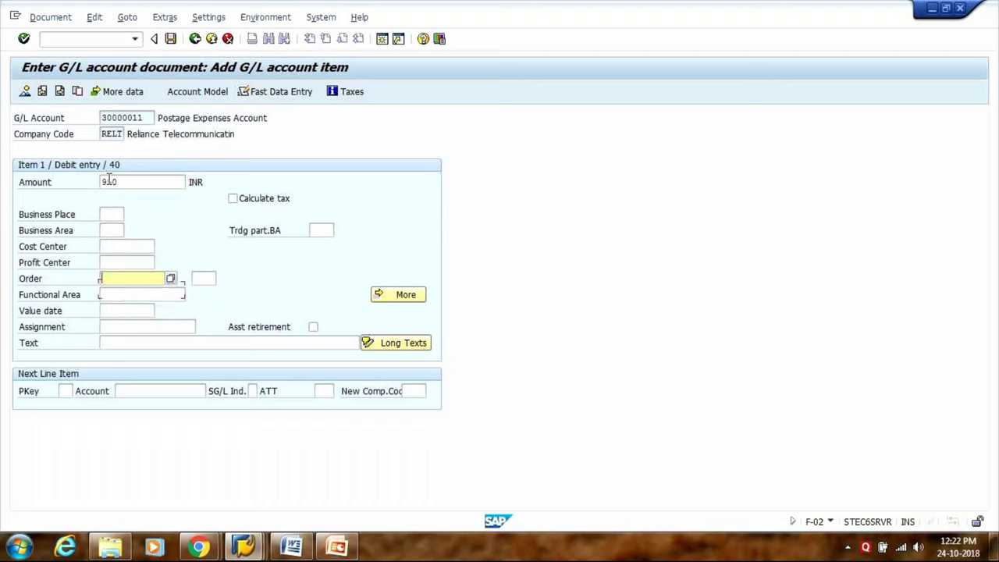
- Enter "Being postage expenses paid" as the line item text of the Postage Expenses debit item
key(Down)
key(Down)
key(Down)
key(Down)
key(Down)
key(Down)
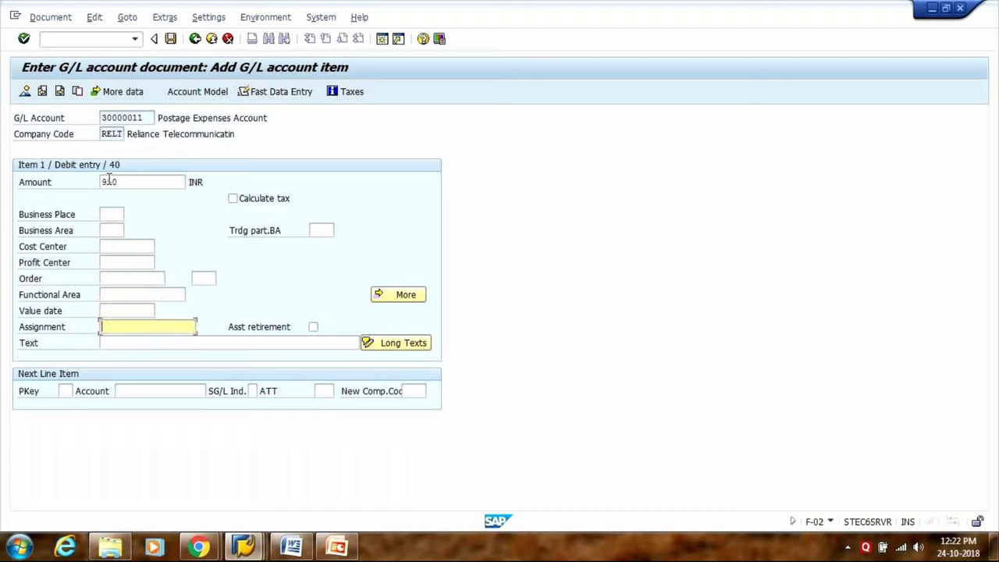
text(Bei)
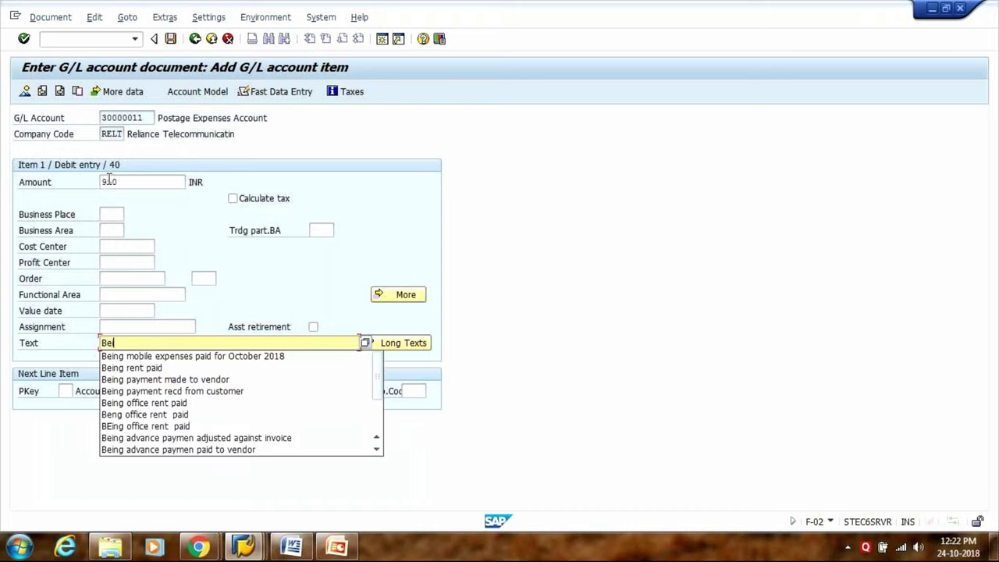
text(ng postahe)
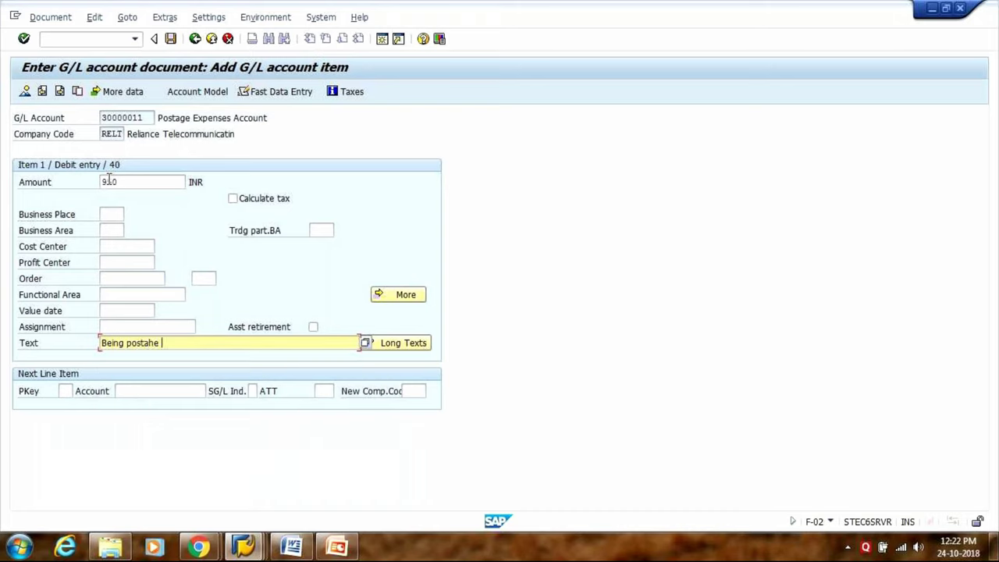
key(BackSpace)
key(BackSpace)
text(ge expenses paid)
- Add the next line item with posting key 50 and the Cash account chosen from company code RELT's G/L account list
click(69, 392)
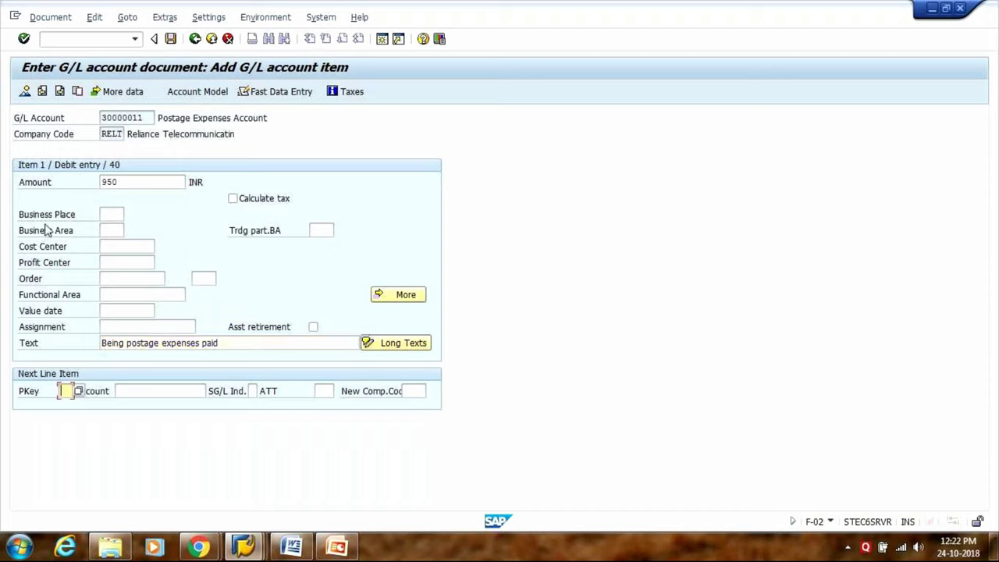
text(50)
key(Tab)
key(F4)
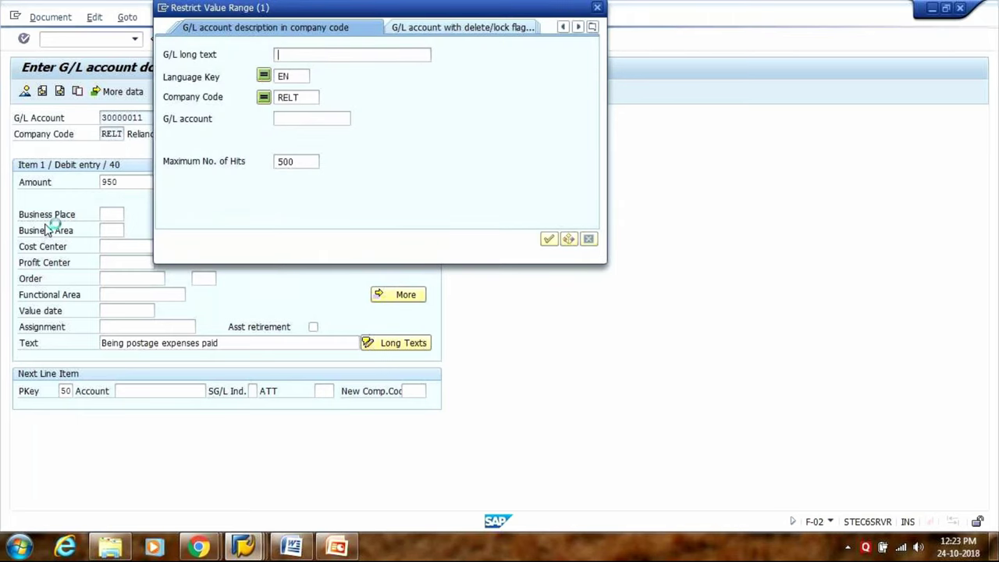
key(Return)
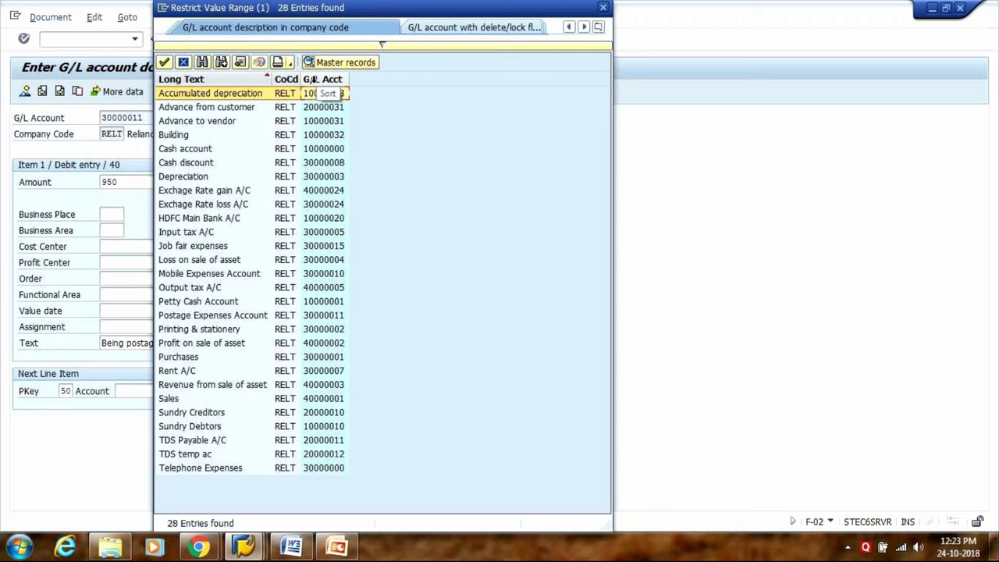
click(311, 79)
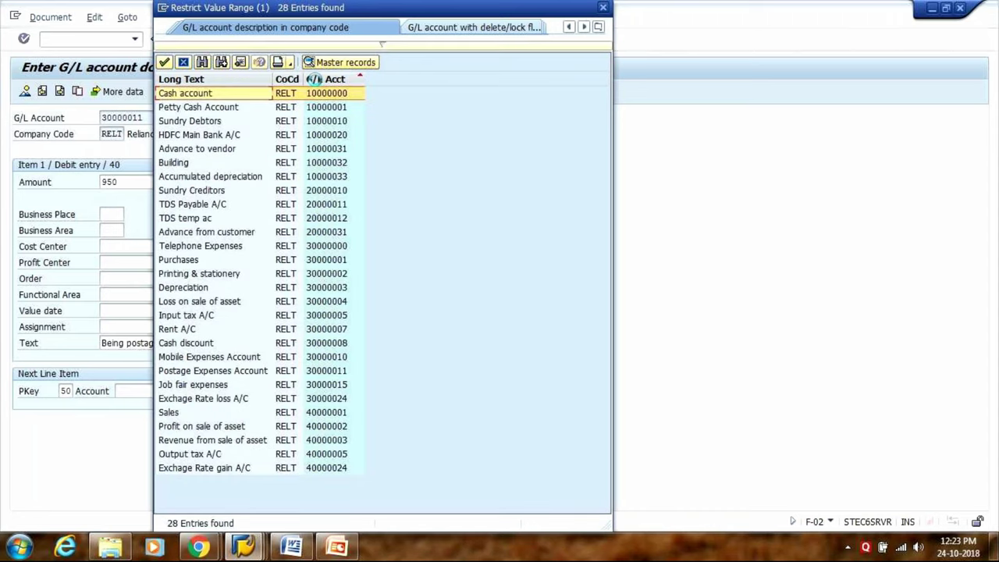
click(184, 344)
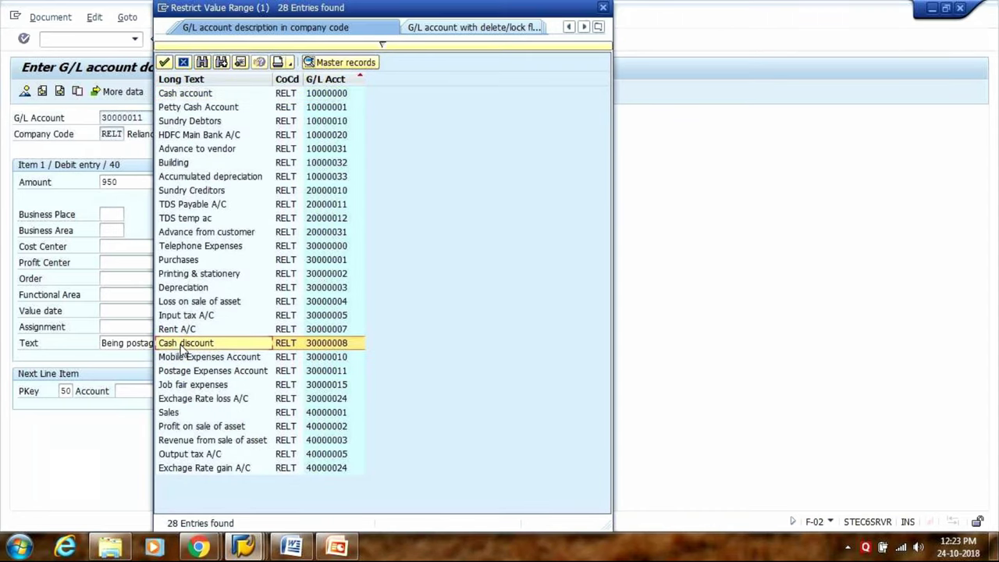
double_click(173, 93)
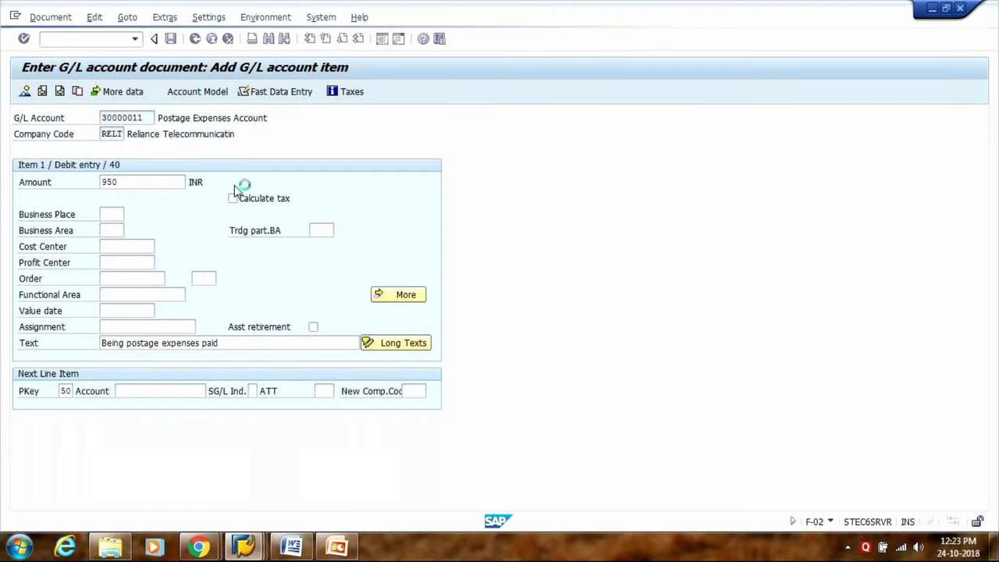
key(Return)
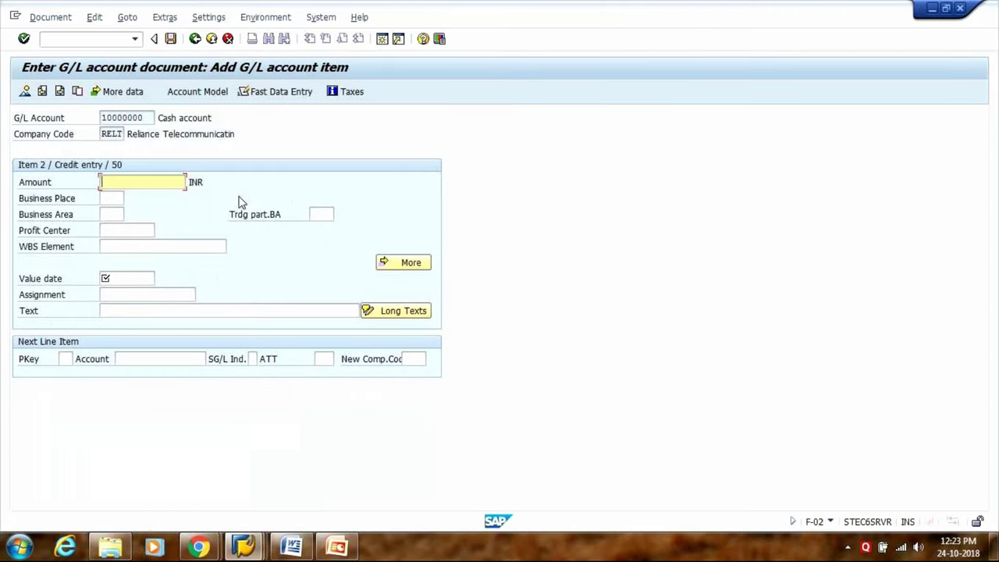
- Set the amount of the Cash account credit item to 950 INR
text(950)
click(115, 278)
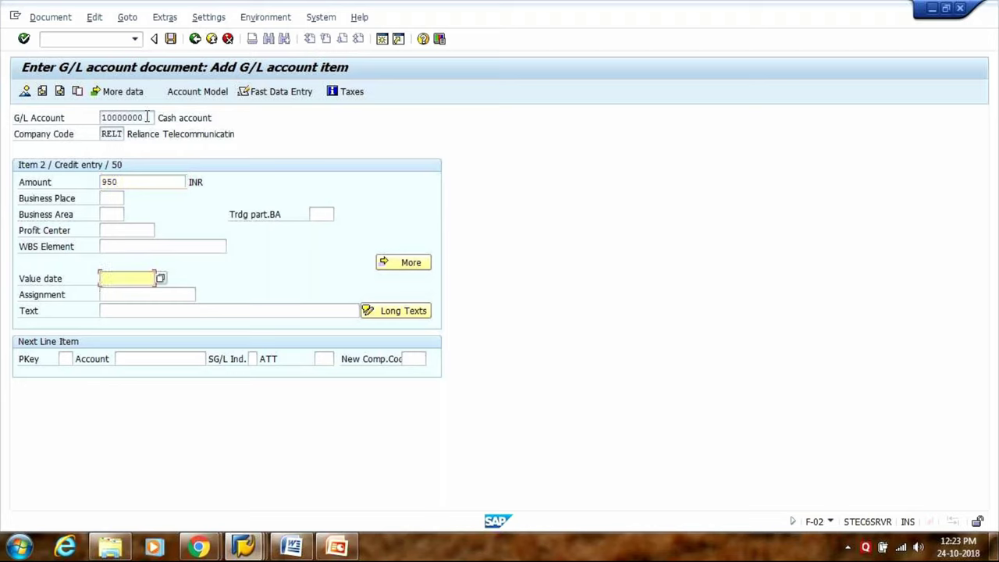
drag(147, 117, 91, 119)
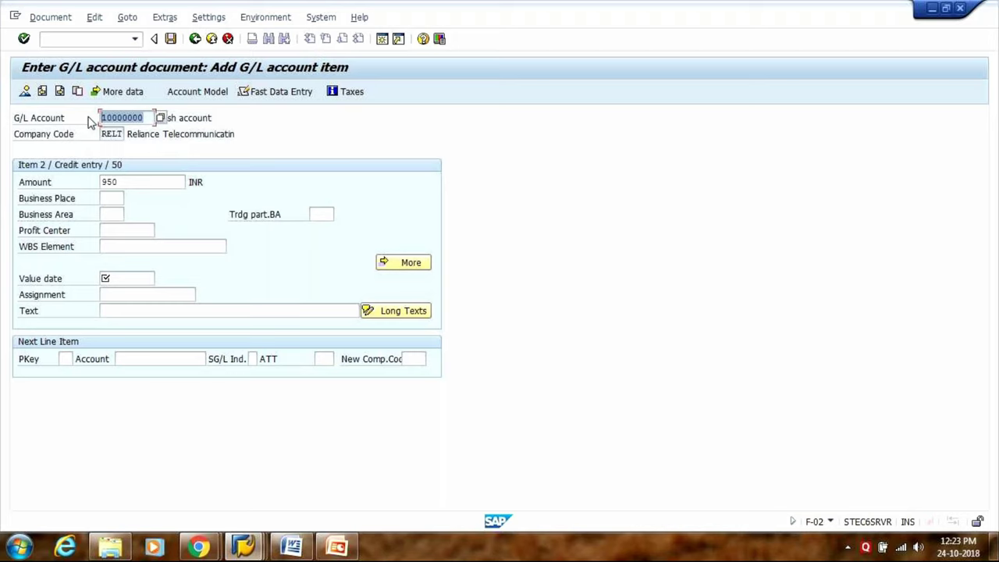
- Set the value date of the Cash account credit item to 24.10.2018
click(115, 277)
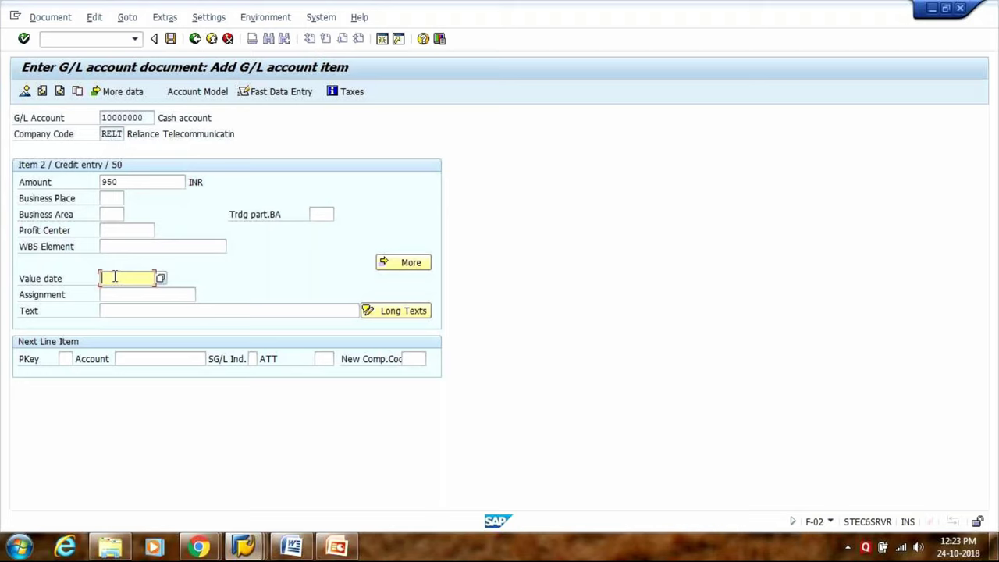
text(24.10.2018)
key(Tab)
key(Tab)
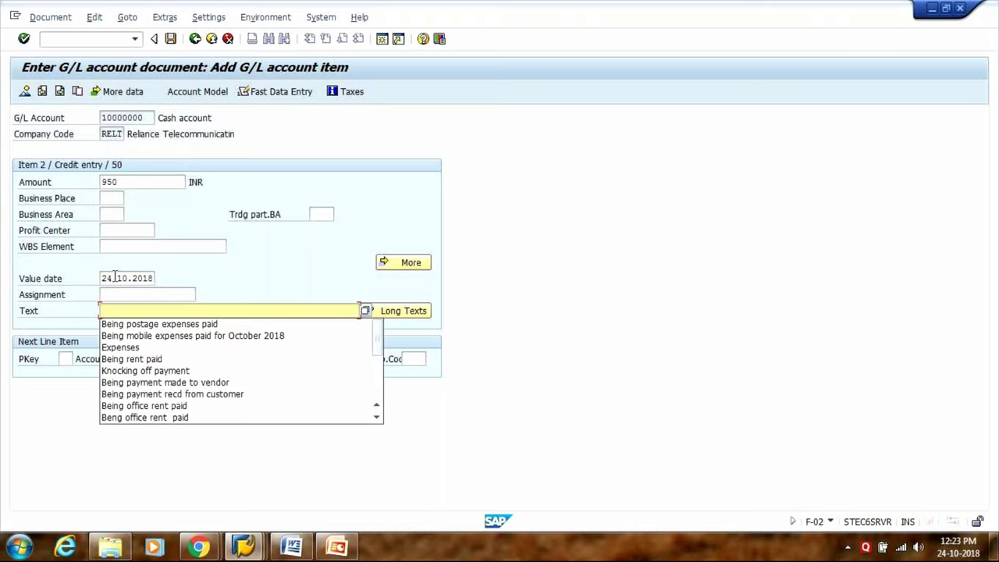
key(Down)
key(Up)
key(Down)
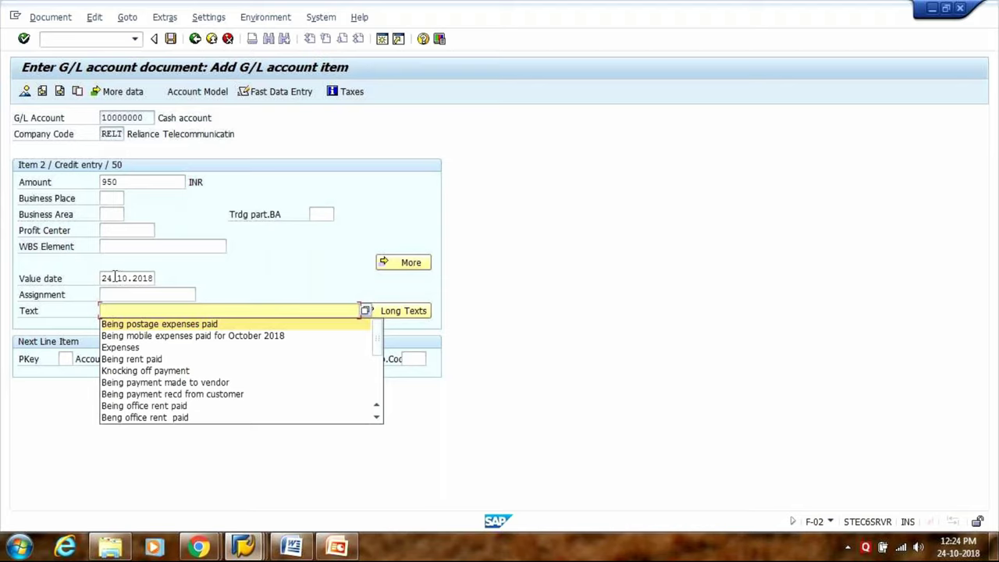
key(Return)
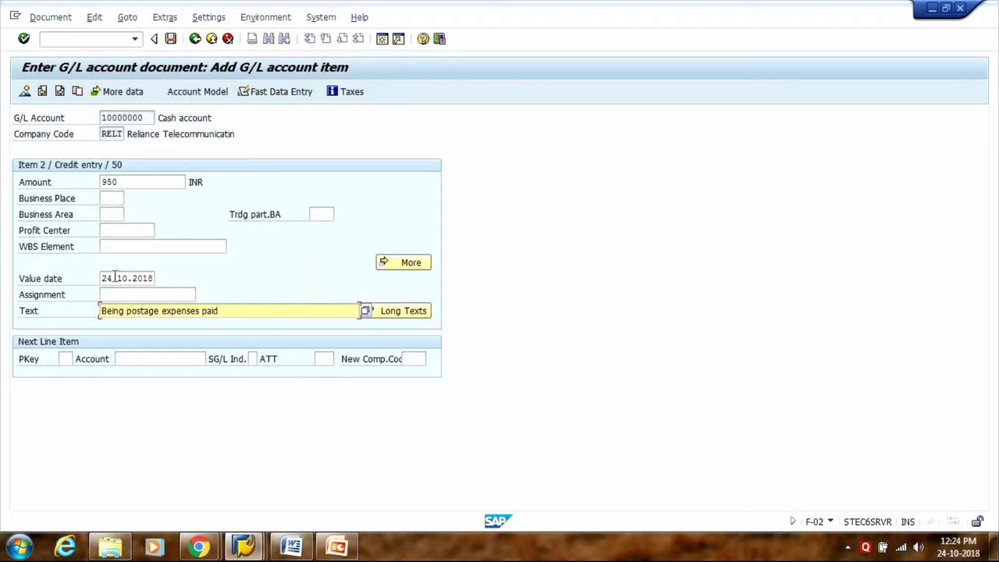
key(BackSpace)
key(BackSpace)
key(BackSpace)
key(BackSpace)
key(BackSpace)
key(BackSpace)
key(BackSpace)
key(BackSpace)
key(BackSpace)
key(BackSpace)
key(BackSpace)
key(BackSpace)
key(BackSpace)
key(BackSpace)
key(BackSpace)
key(BackSpace)
key(BackSpace)
key(BackSpace)
key(BackSpace)
key(BackSpace)
key(BackSpace)
key(BackSpace)
key(BackSpace)
key(BackSpace)
key(BackSpace)
key(BackSpace)
key(BackSpace)
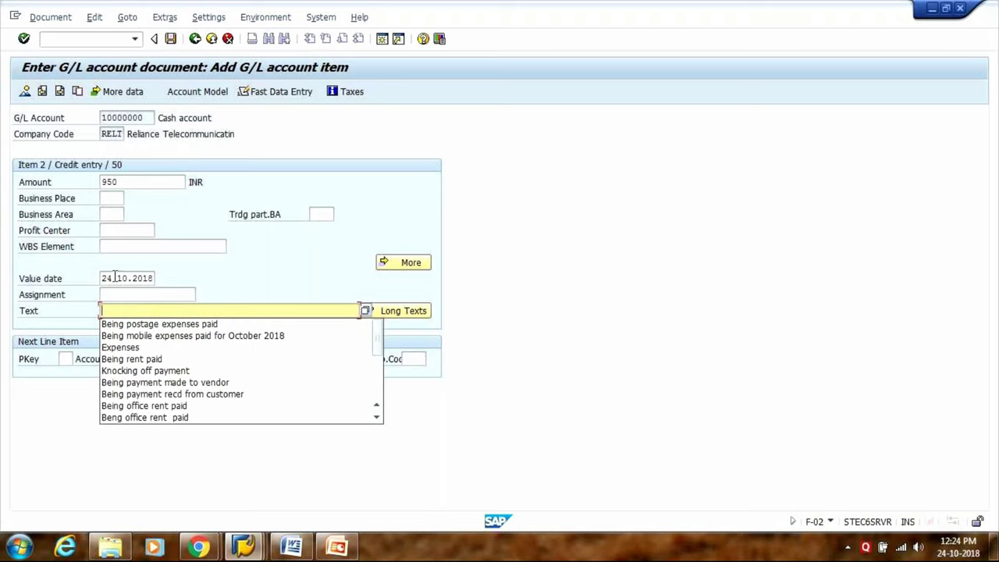
- Enter "Being postage expenses paid" as the line item text of the Cash account credit item
text(Being )
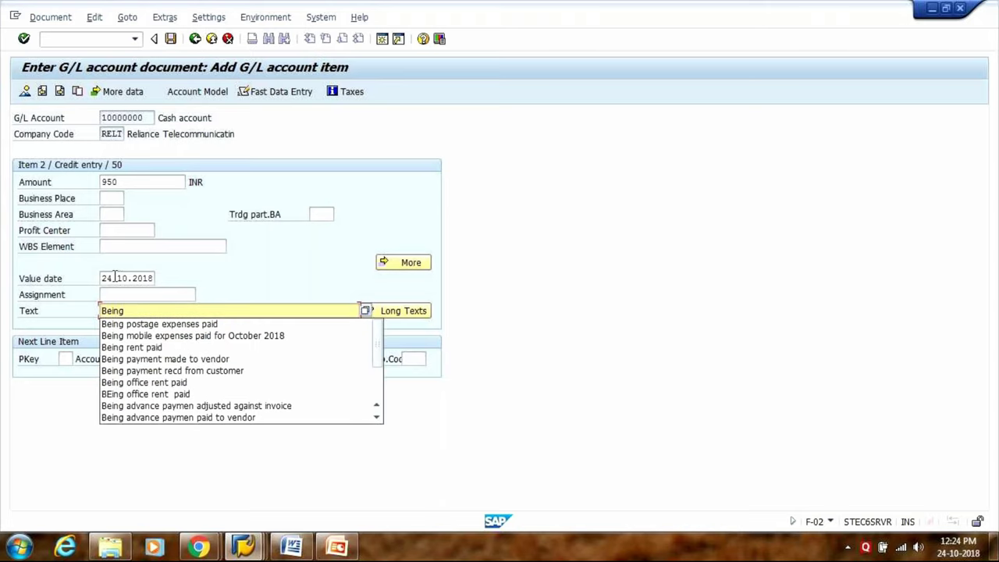
text(postah)
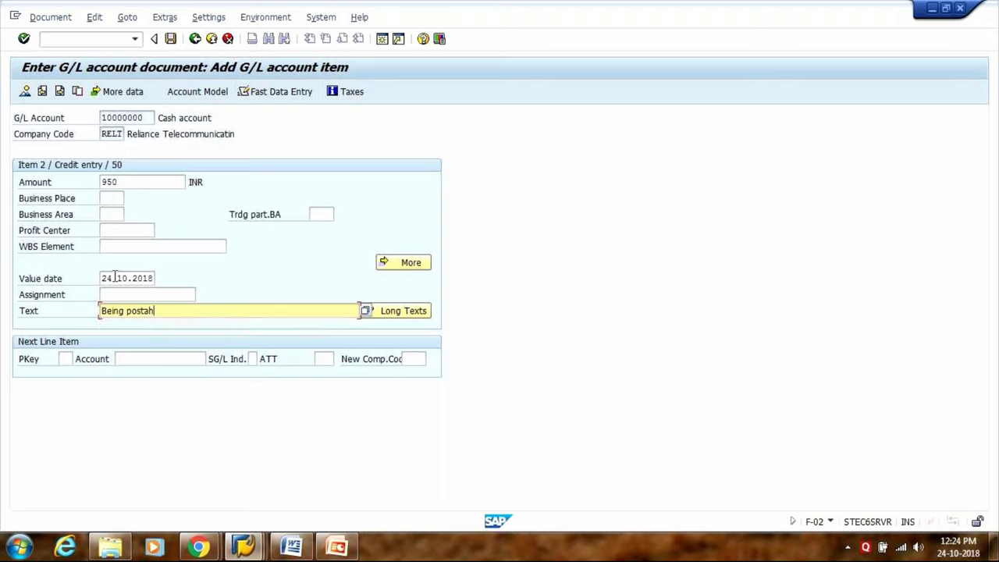
key(BackSpace)
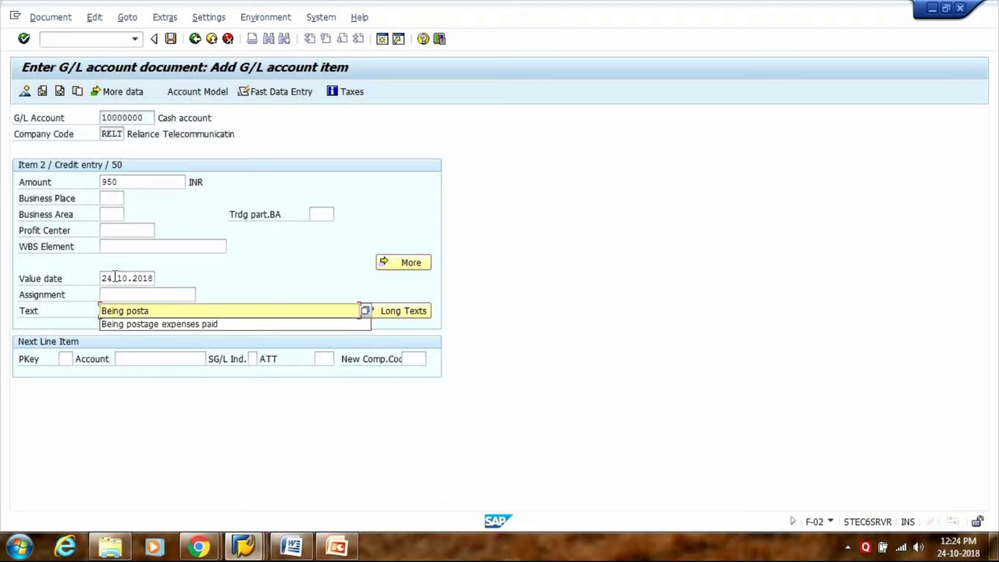
text(ge)
key(Down)
key(Return)
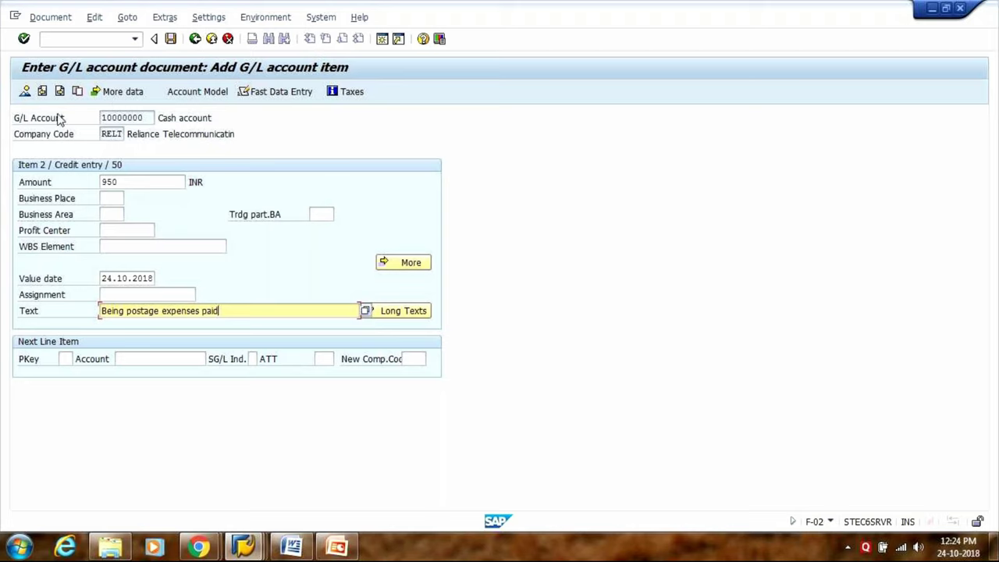
- Check both line items in the document overview and post the postage expenses document
click(25, 92)
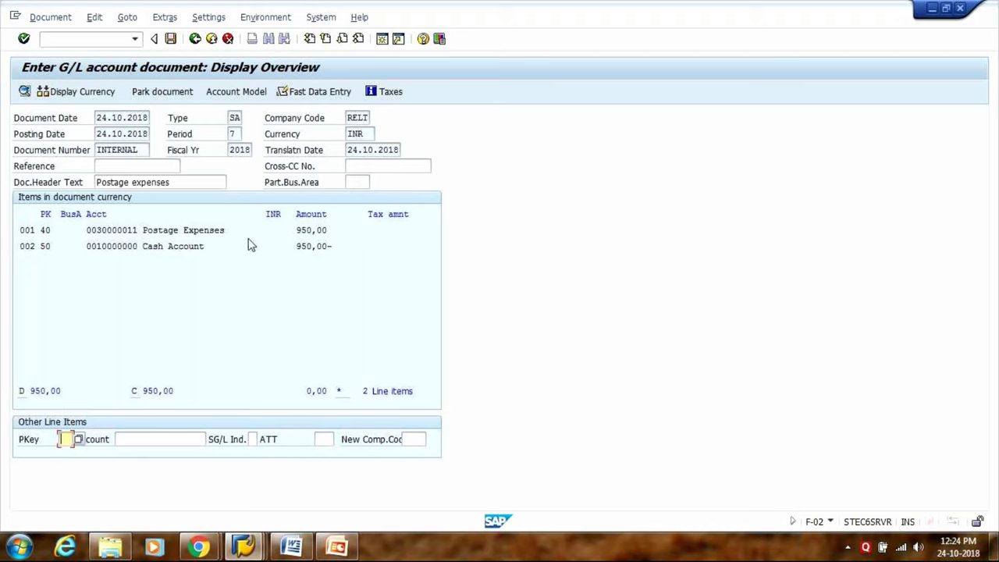
click(148, 246)
drag(340, 244, 293, 244)
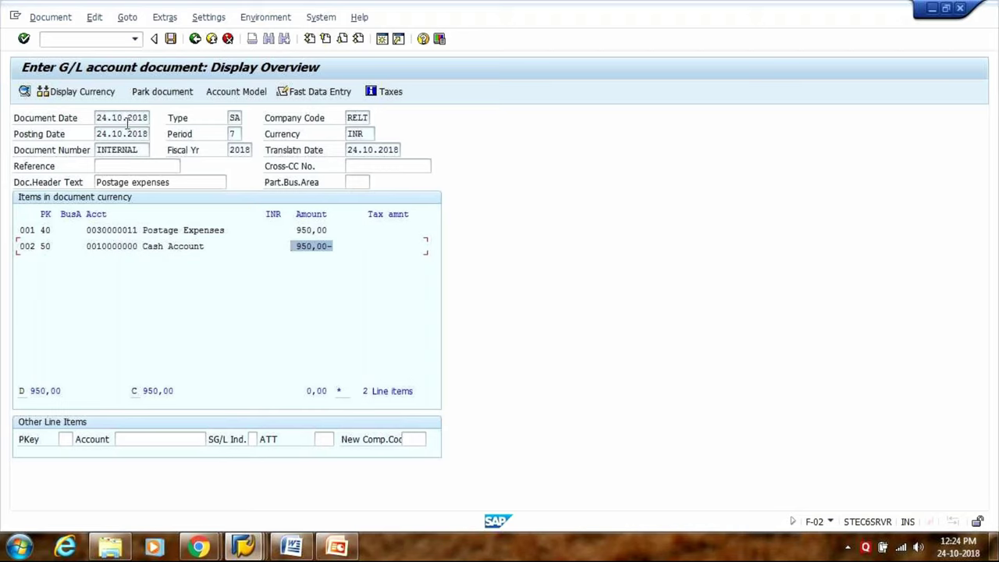
click(172, 40)
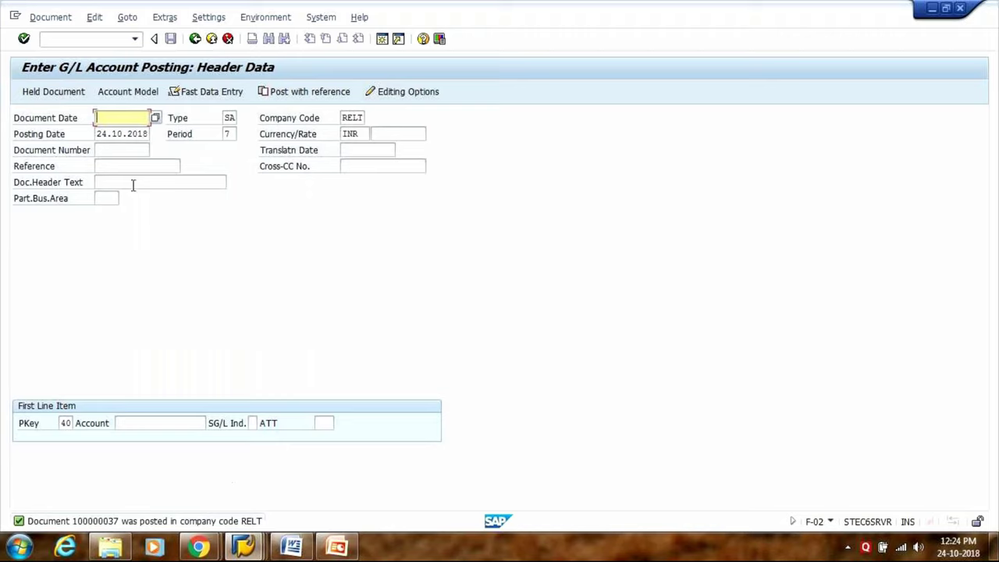
- Display the just posted postage expenses document with transaction FB03, then return to the SAP Easy Access menu
click(52, 38)
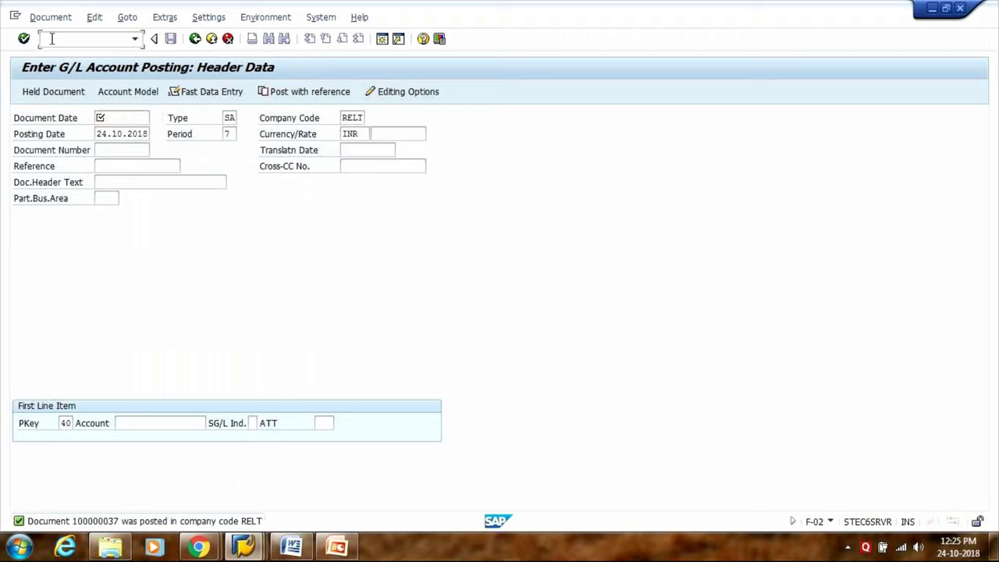
text(/nfb03)
key(Return)
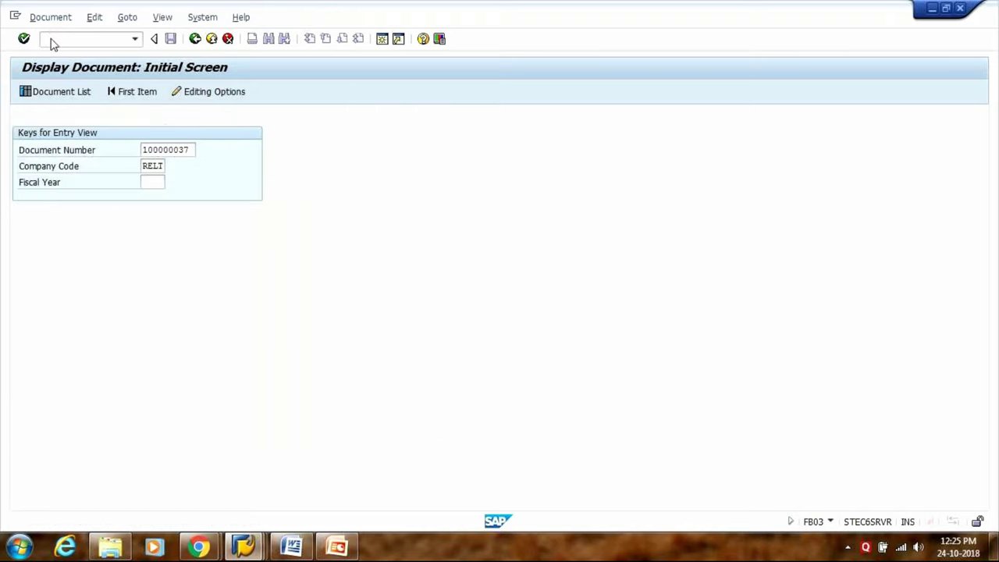
key(Return)
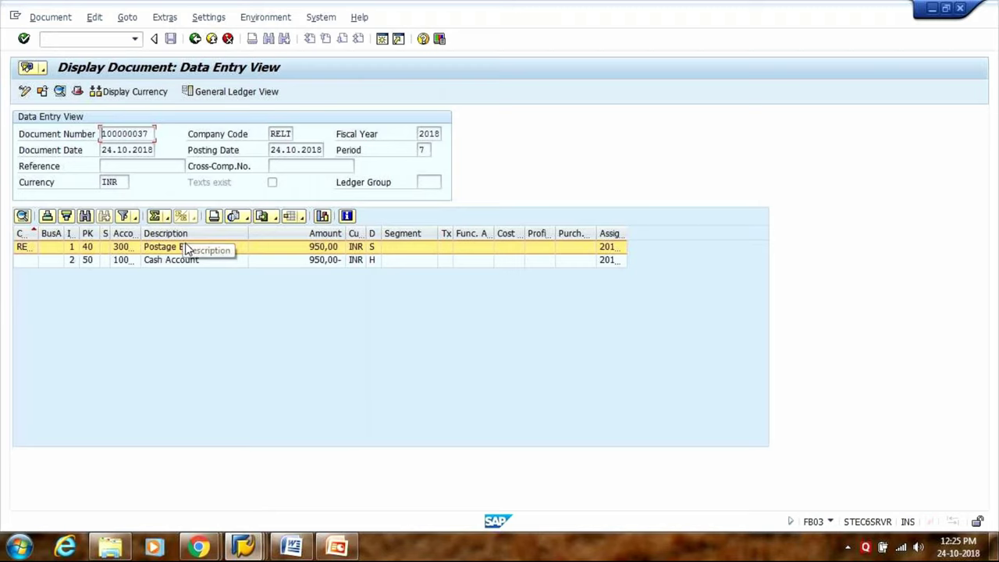
click(195, 38)
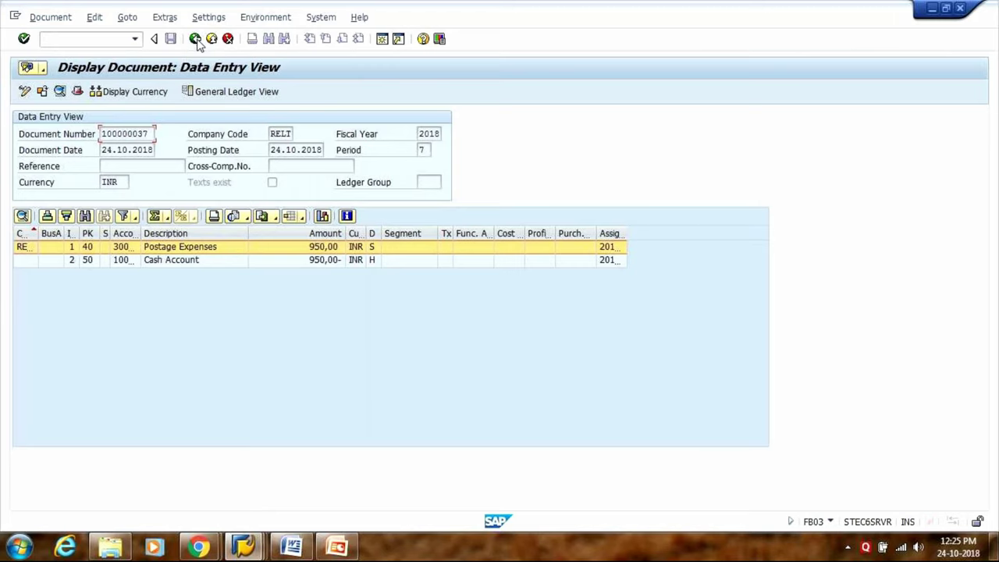
click(195, 39)
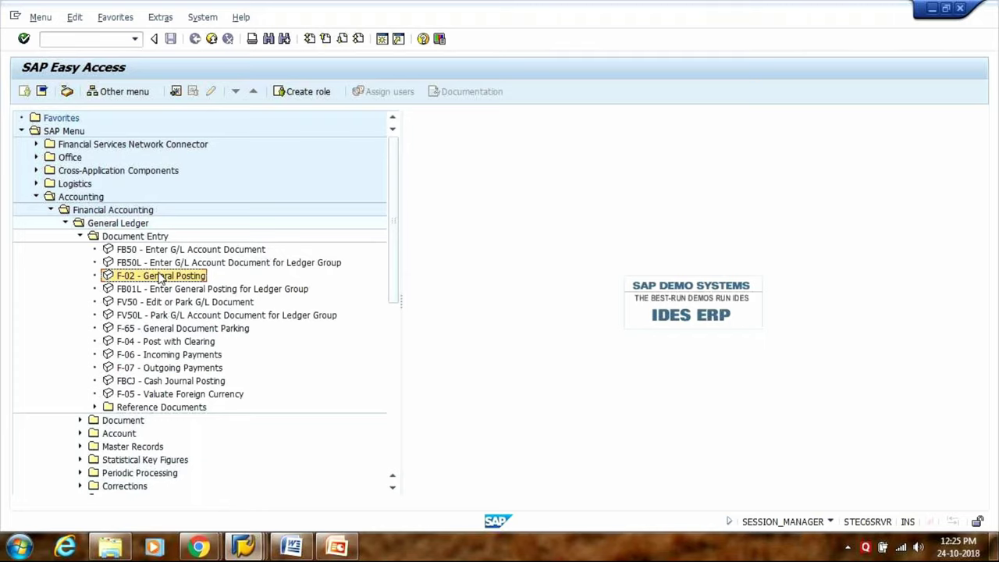
- Start a new F-02 General Posting with document date 24.10.2018
double_click(160, 278)
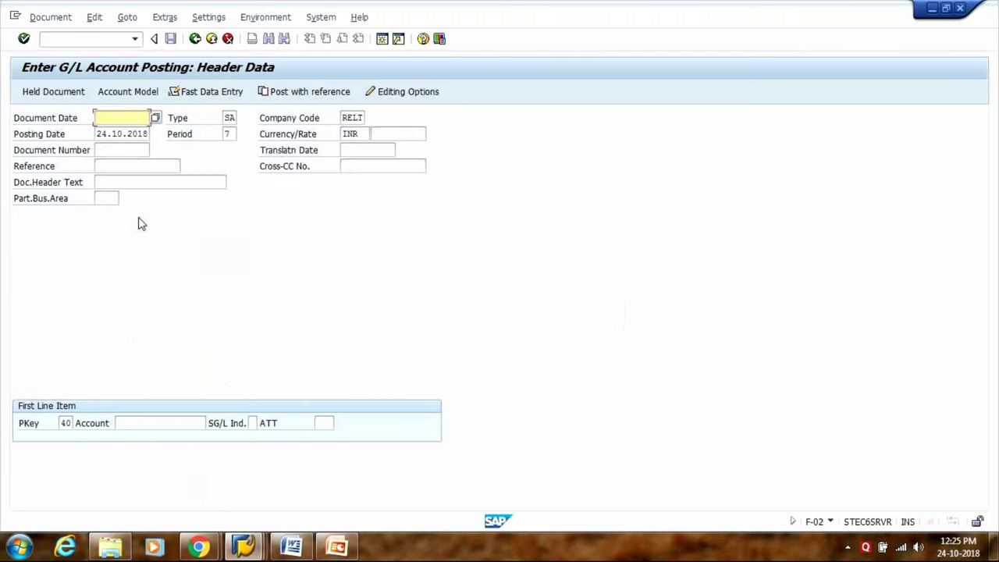
click(78, 39)
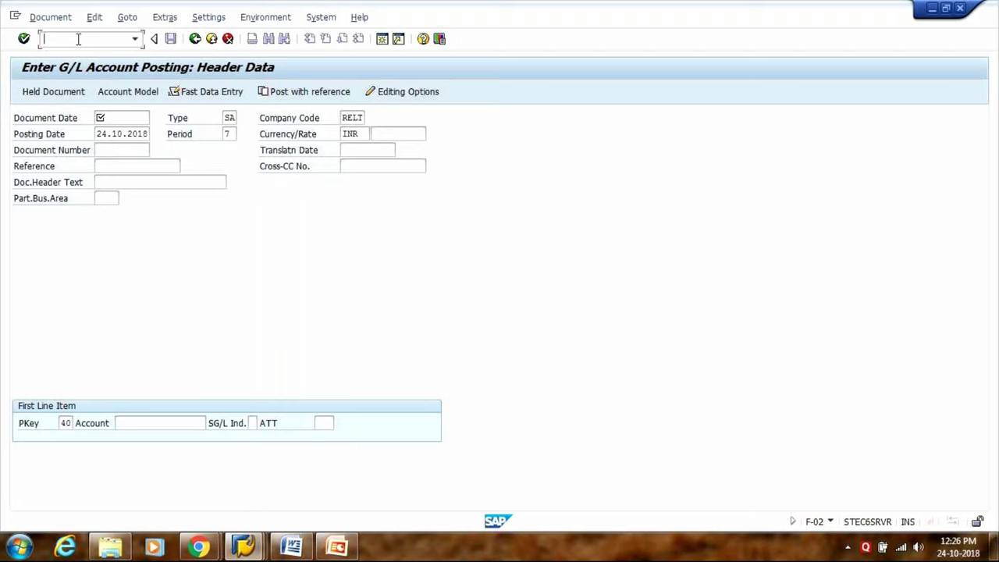
click(112, 117)
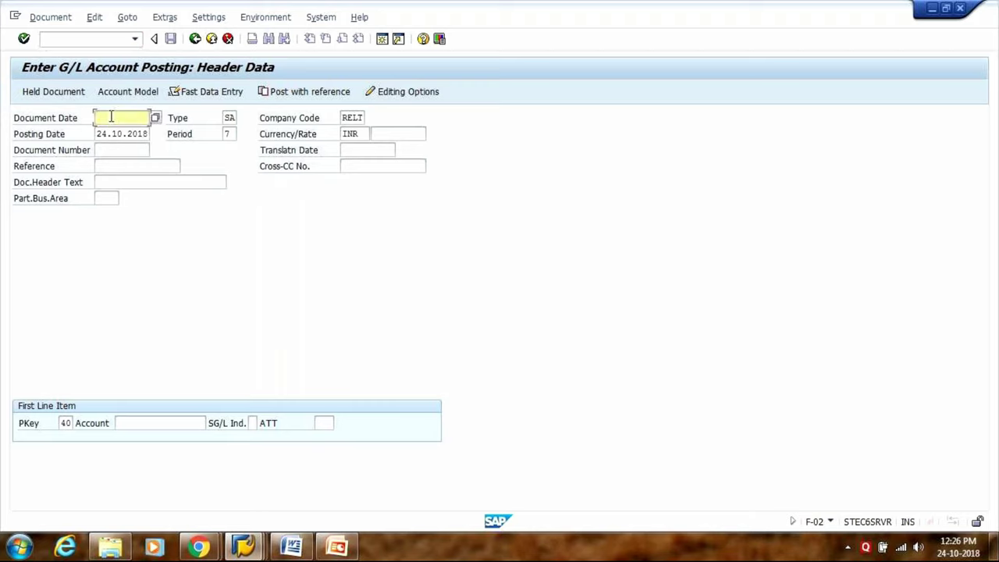
click(111, 117)
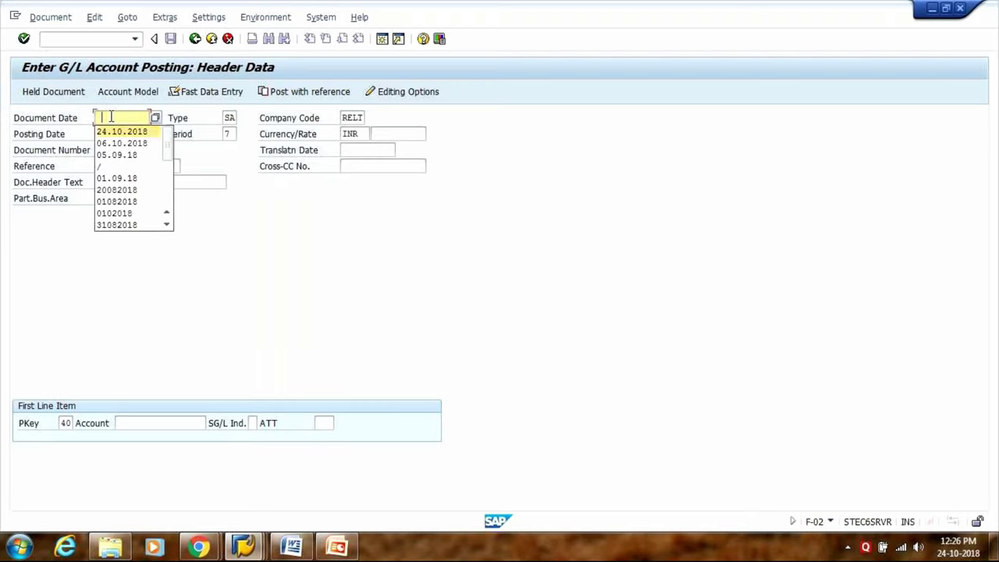
key(Return)
key(Tab)
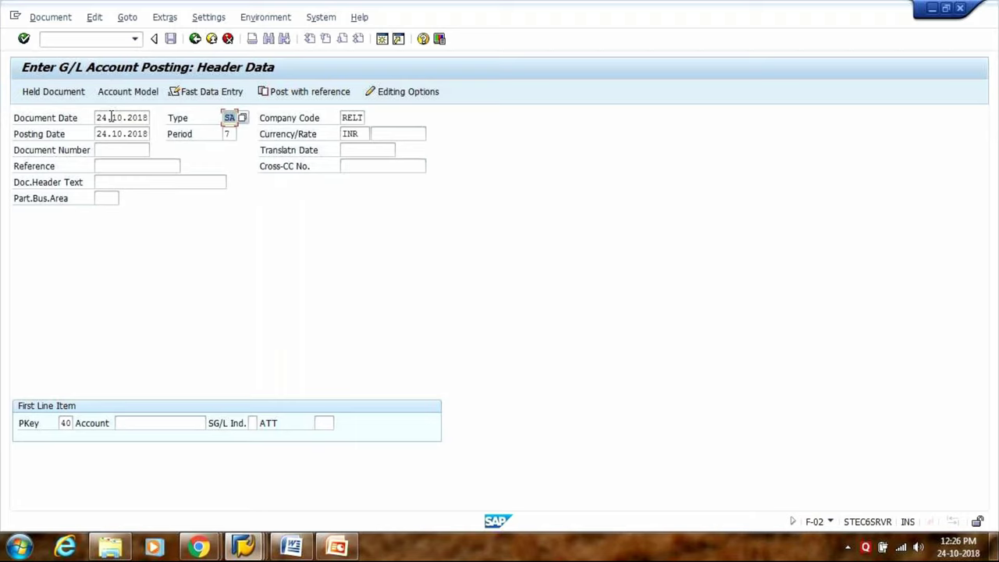
- Enter "Mobile expenses" as the document header text of the new G/L posting
key(Tab)
key(Tab)
key(Tab)
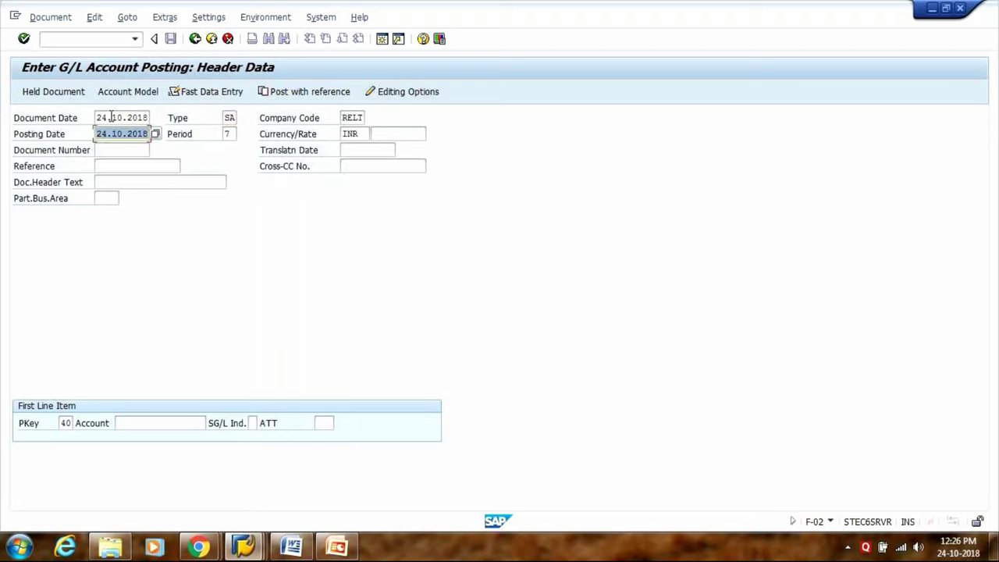
key(Tab)
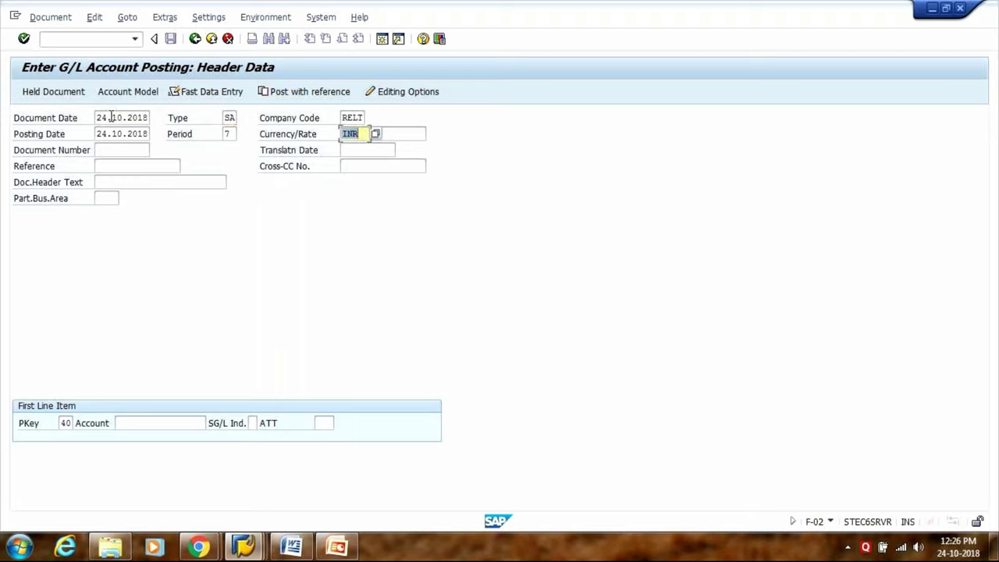
key(Tab)
key(Tab)
key(Tab)
key(Tab)
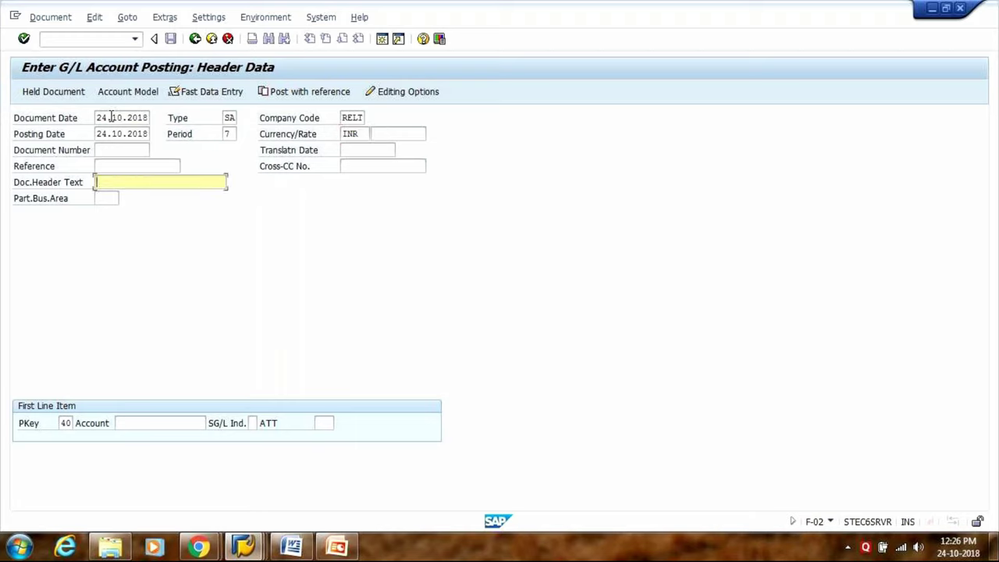
text(Mobile expenses)
- Open the first line item with posting key 40 and the Mobile Expenses Account chosen from company code RELT's G/L account list
click(65, 423)
key(Tab)
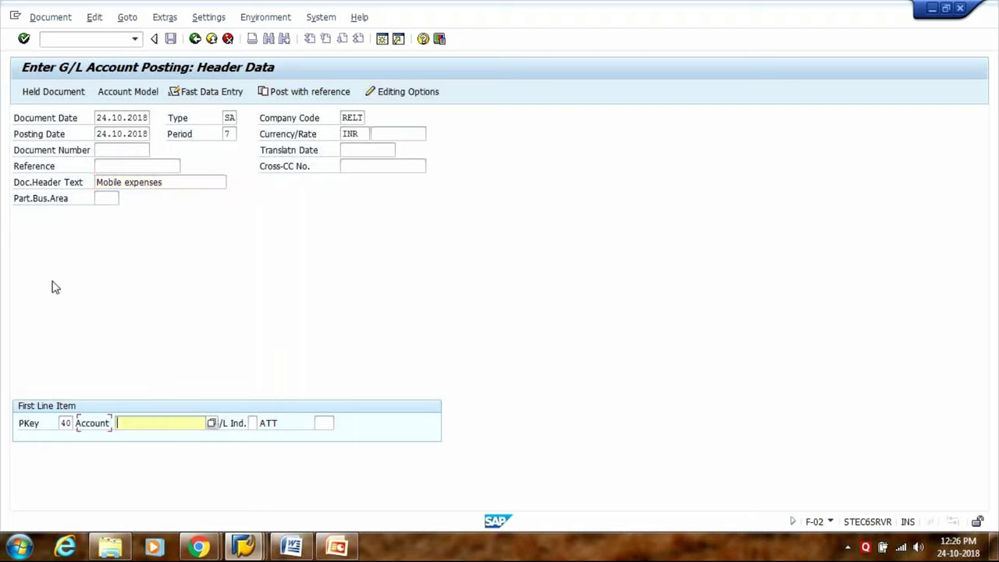
key(F4)
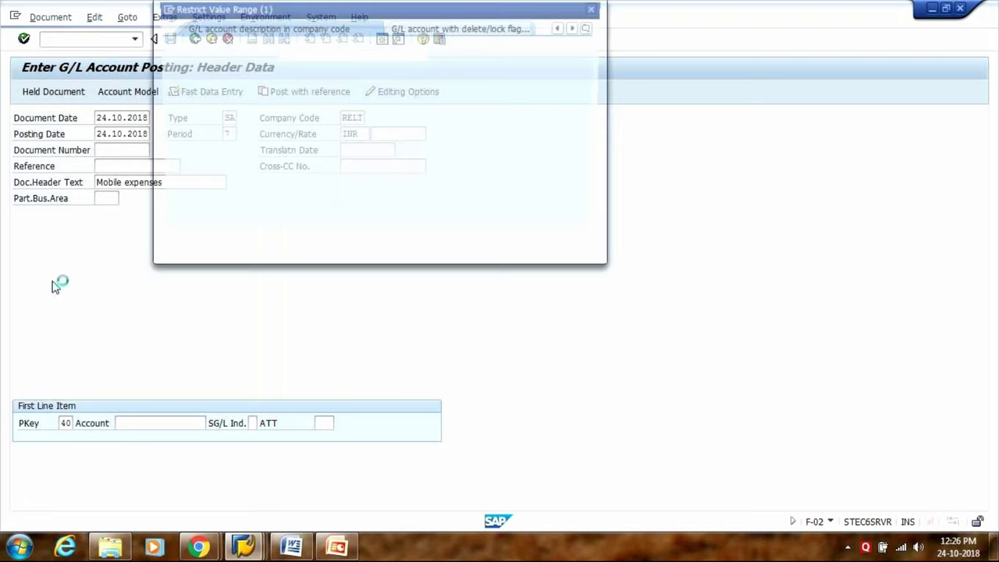
key(Return)
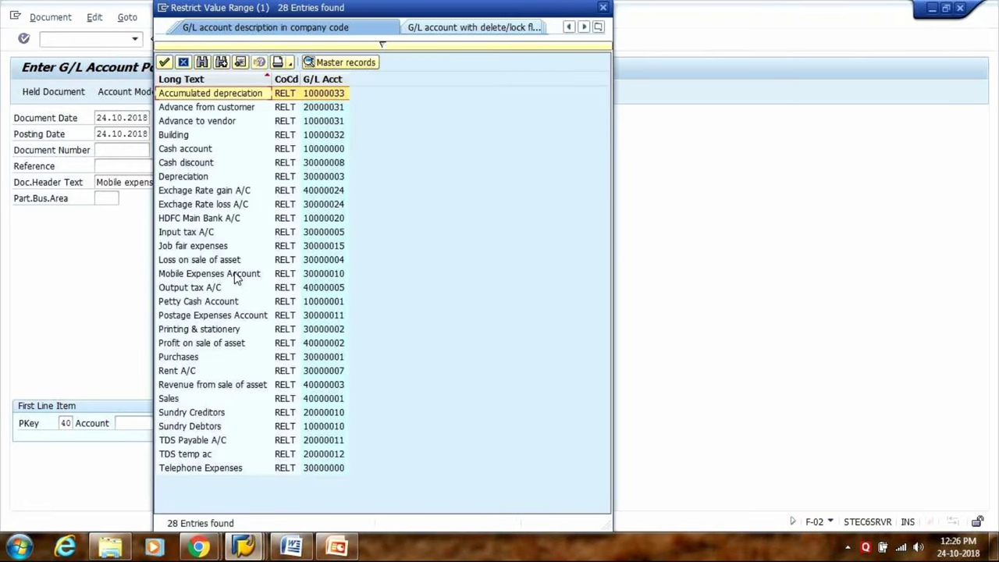
click(237, 278)
double_click(237, 277)
key(Return)
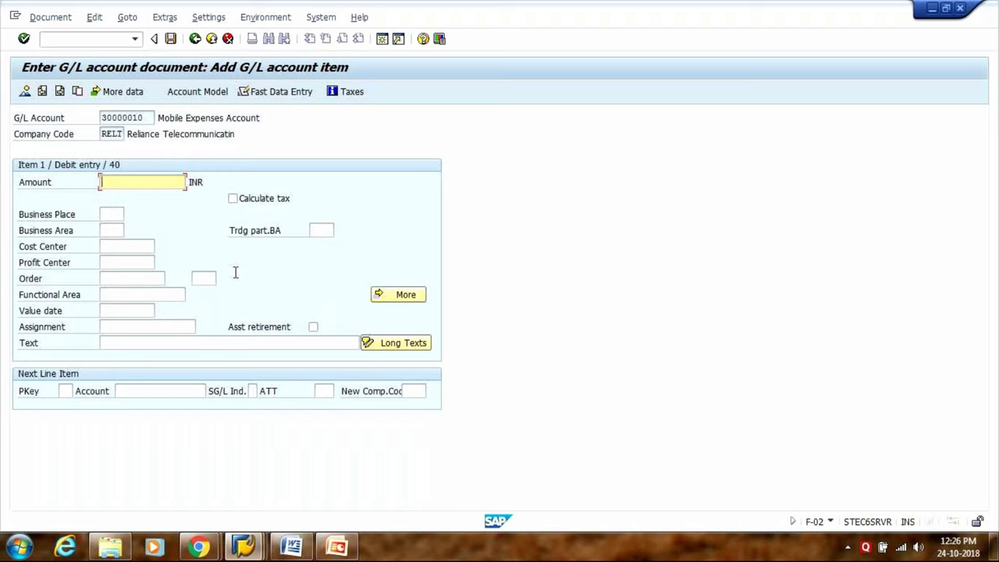
- Set the Mobile Expenses debit item's amount to 680 INR and its text to "Being mobile expenses paid for October 2018"
text(680)
key(Tab)
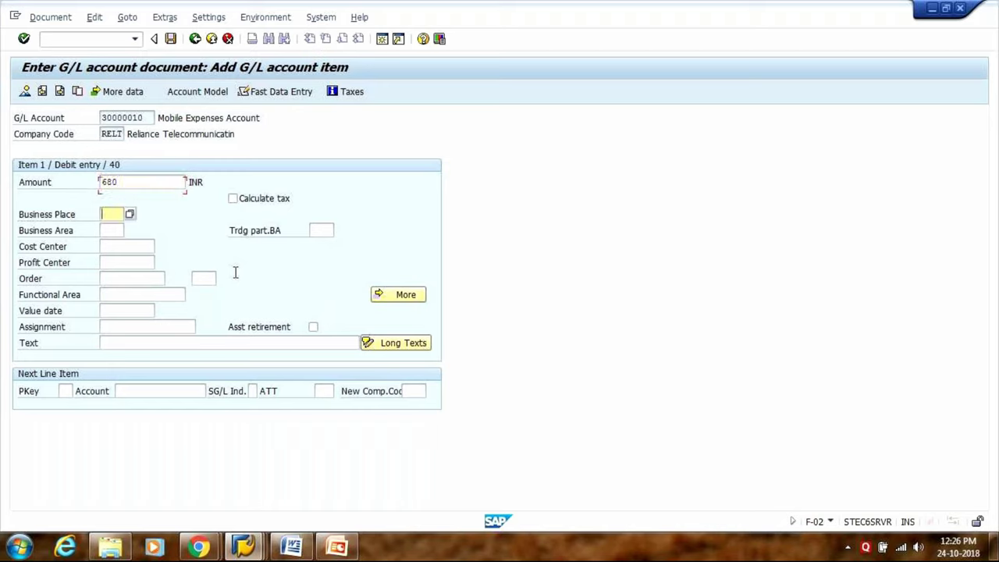
key(Tab)
key(Tab)
key(Tab)
key(Tab)
key(Tab)
key(Tab)
key(Tab)
key(Tab)
key(Tab)
key(Tab)
key(Tab)
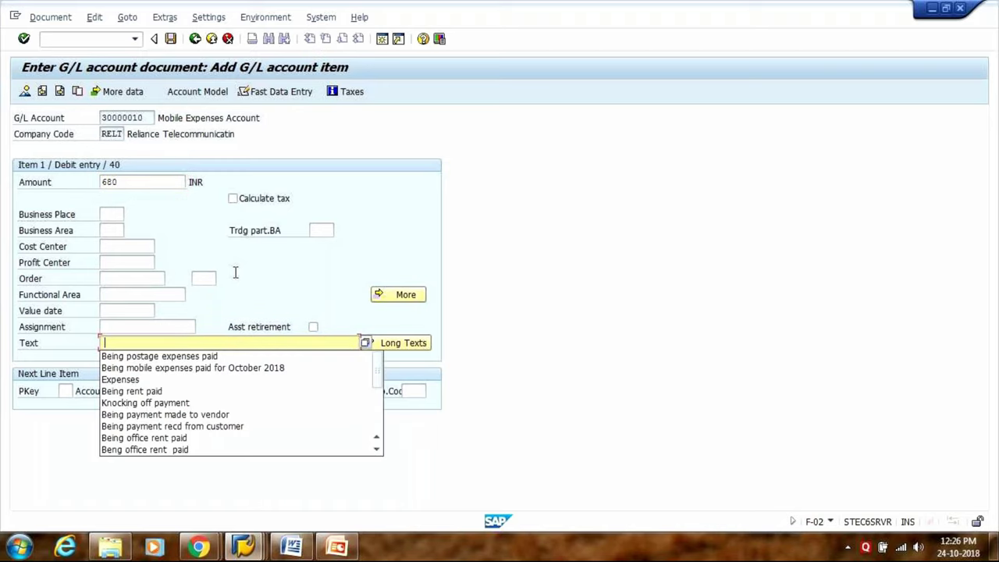
key(Down)
key(Down)
key(Return)
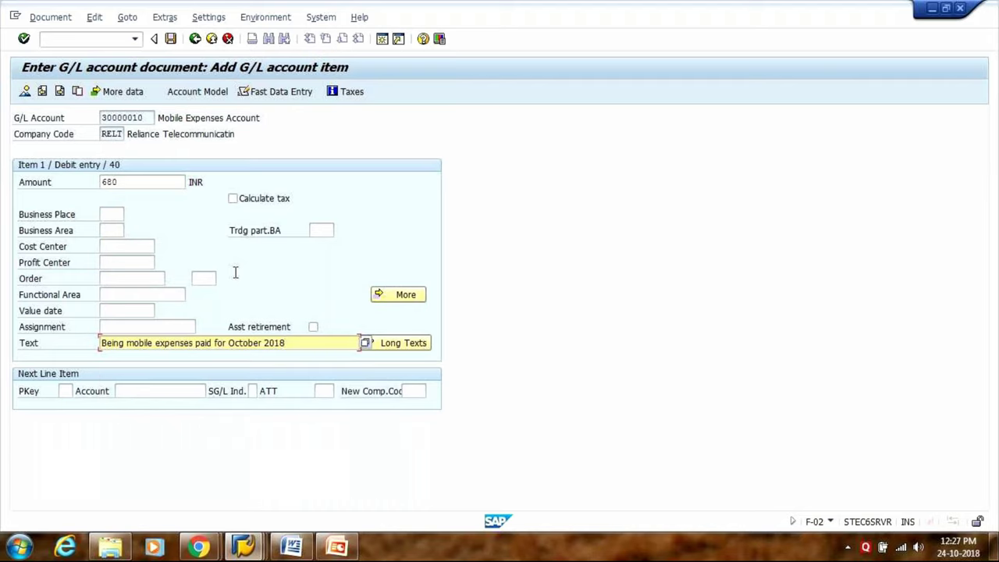
- Open a second line item with posting key 50 and the Cash account chosen from company code RELT's G/L account list sorted by account number
key(Tab)
key(shift+Tab)
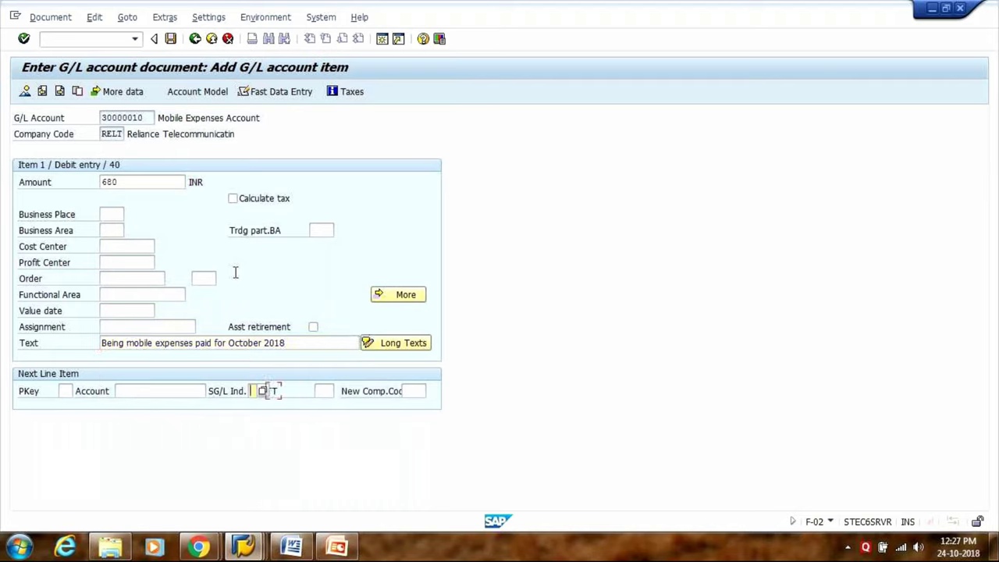
key(shift+Tab)
key(shift+Tab)
text(50)
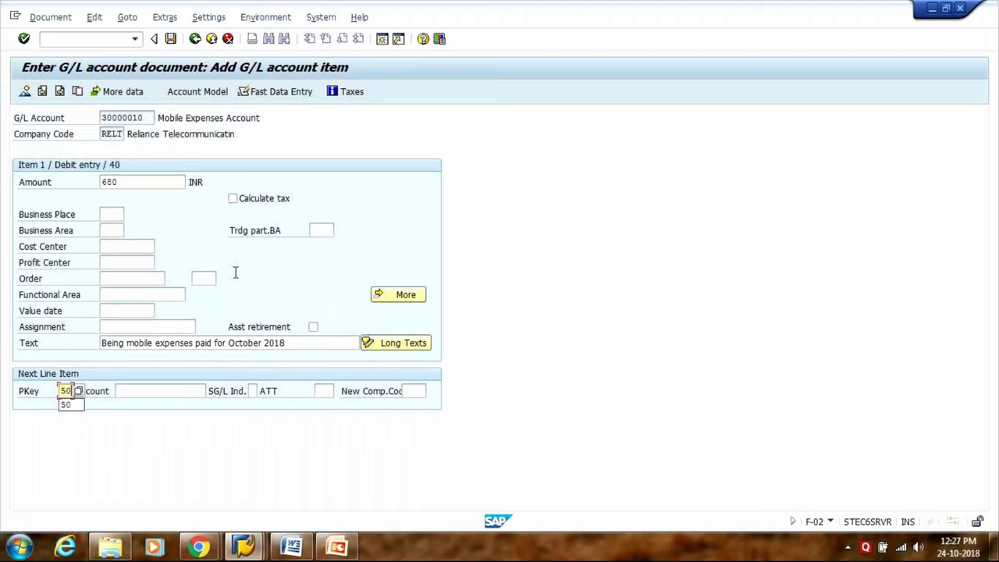
key(Tab)
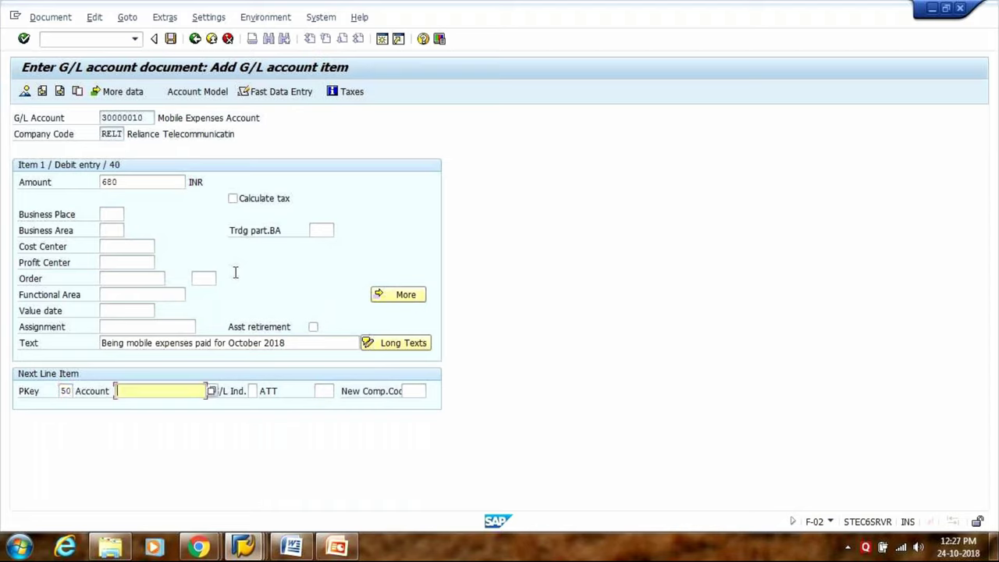
key(Return)
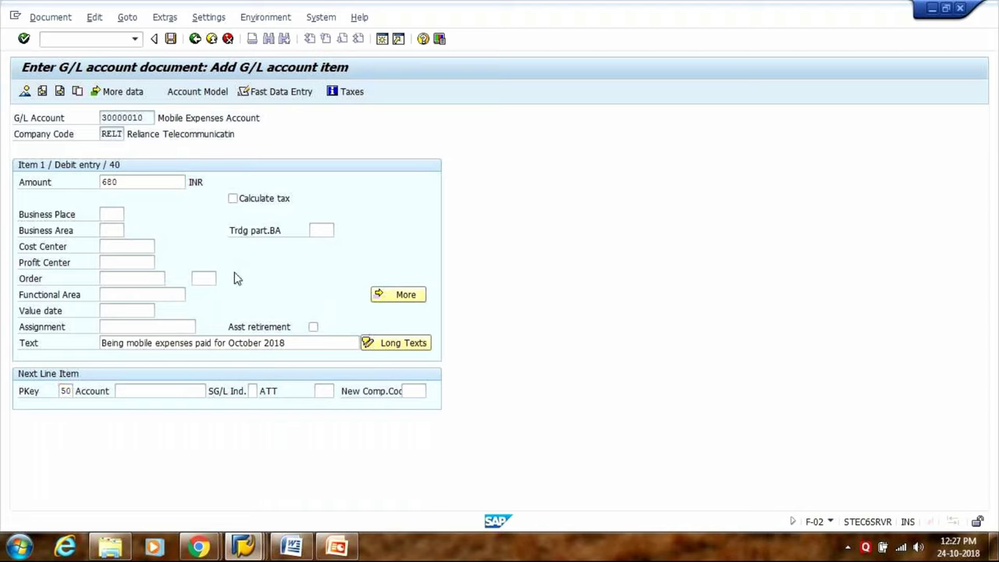
key(Return)
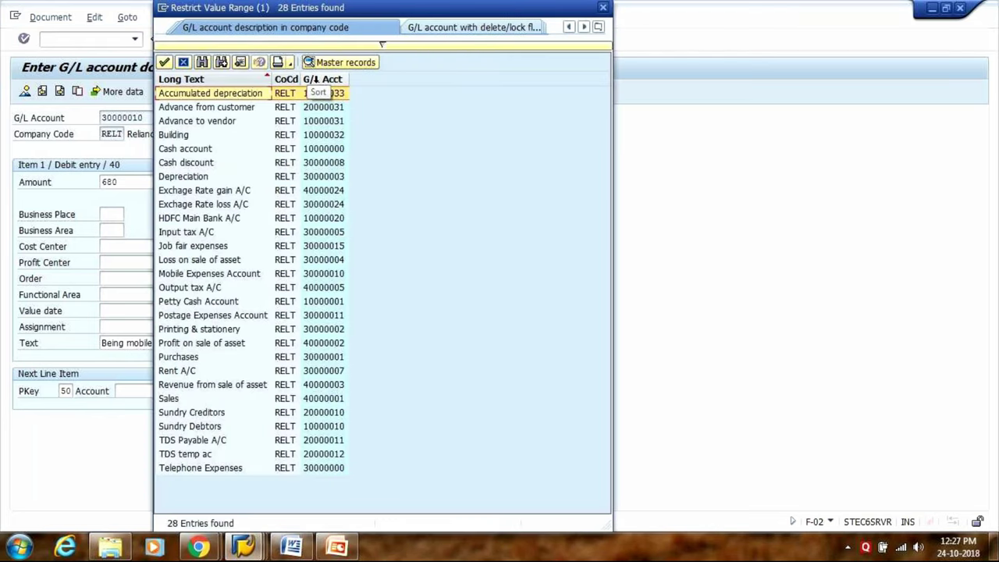
click(316, 82)
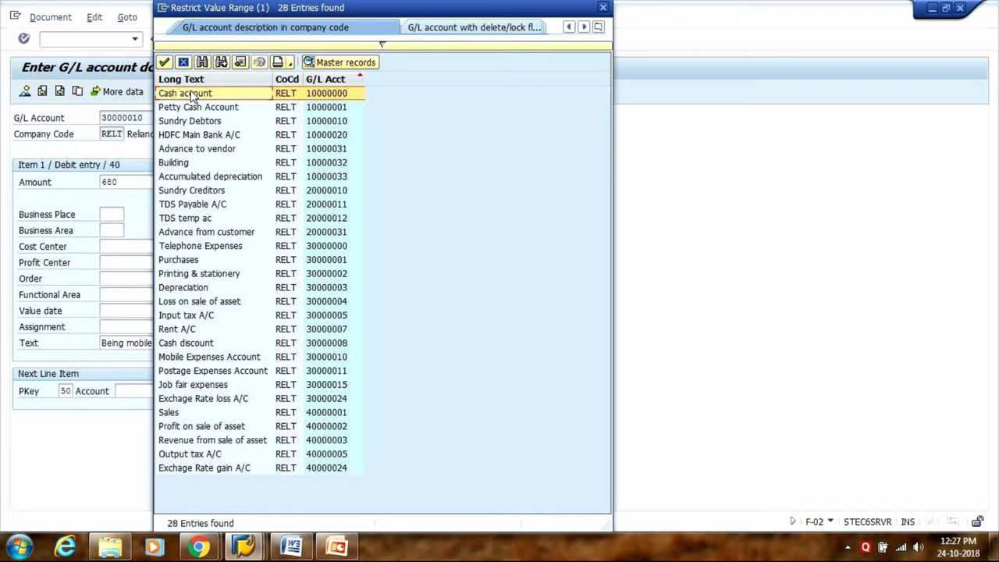
double_click(191, 93)
key(Return)
- Set the Cash account credit item's amount to 680 INR and its value date to 24.10.2018
text(6)
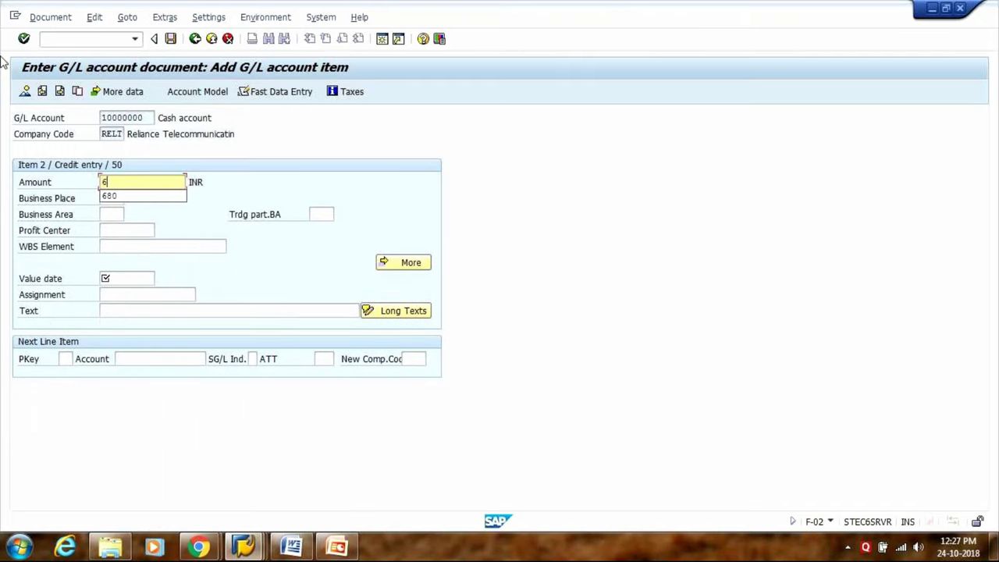
text(80)
key(Tab)
key(Tab)
key(Tab)
key(Tab)
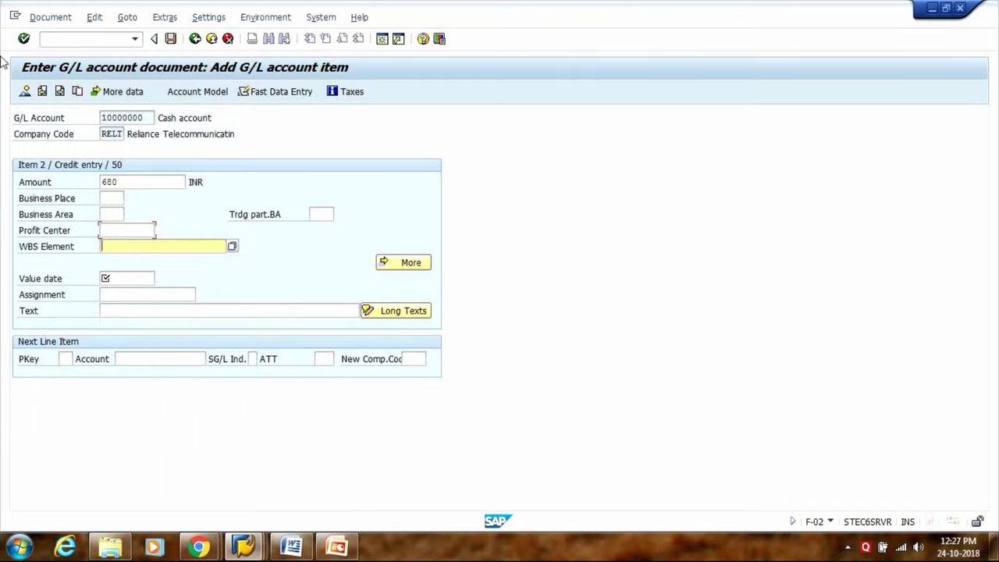
key(Tab)
key(Down)
key(Down)
key(Tab)
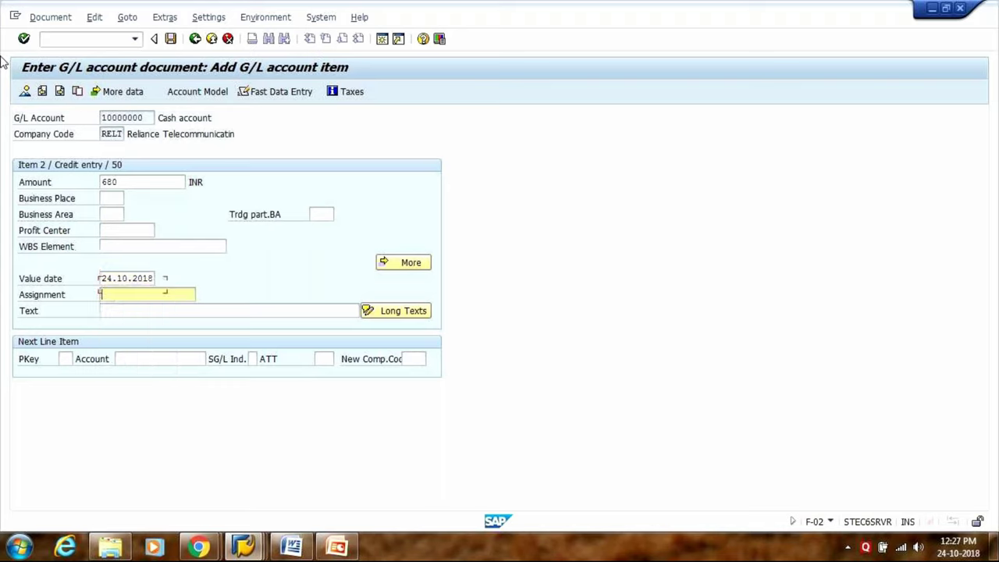
- Give the cash credit item the text "Being mobile expenses paid for October 2018" and park the document
key(Tab)
key(Down)
key(Return)
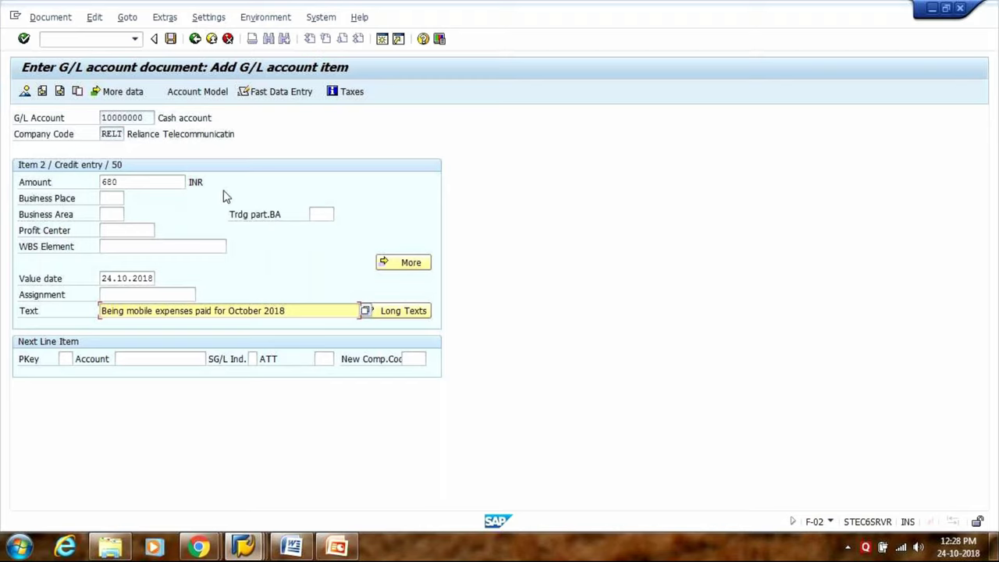
click(43, 20)
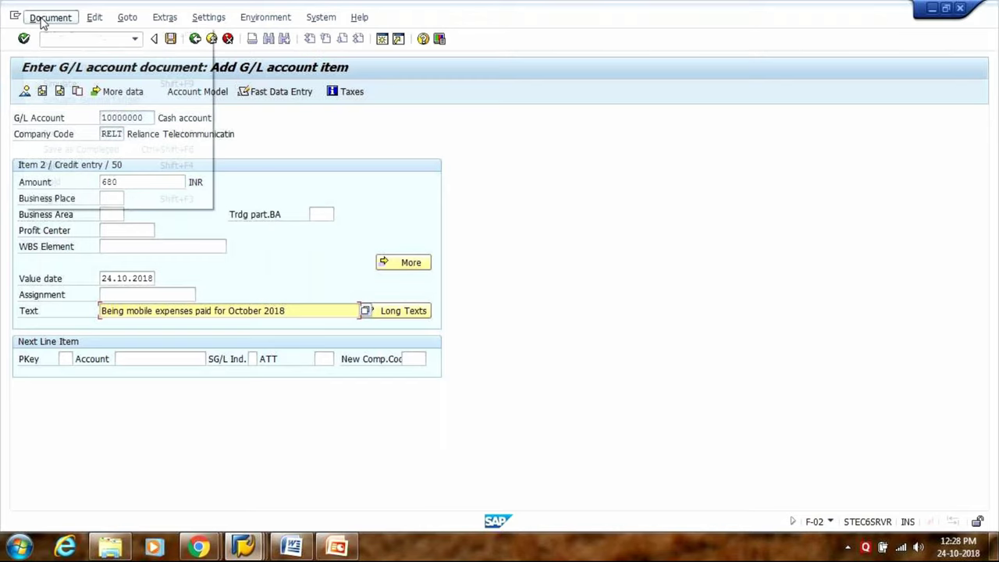
click(52, 166)
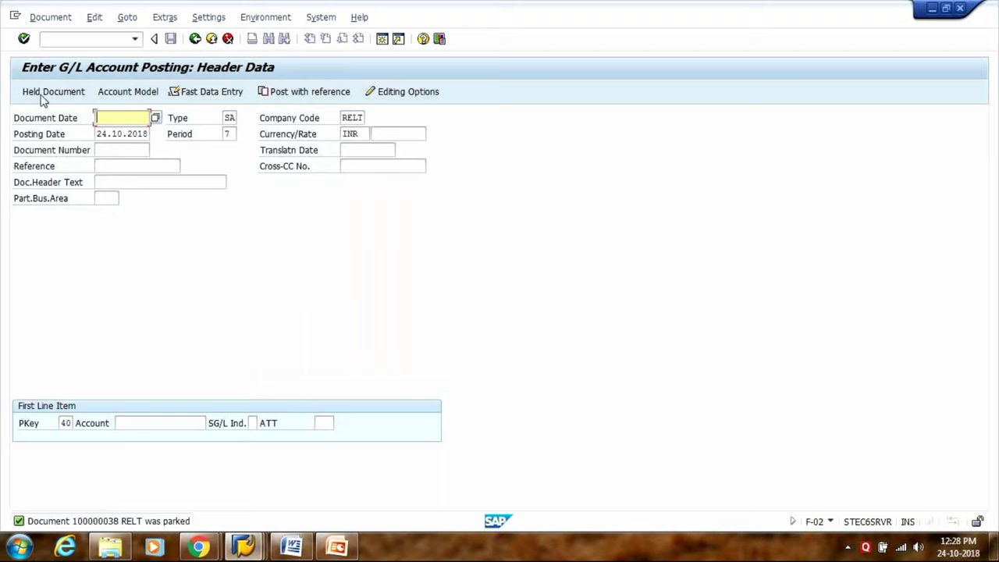
- Open the Post Parked Document transaction with /nfbv0
click(72, 40)
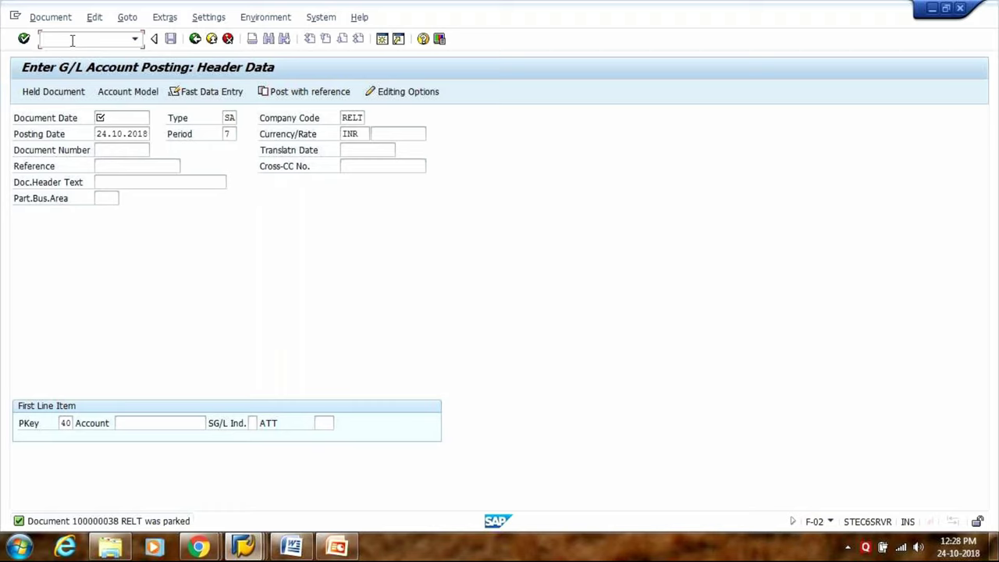
text(/nfv)
key(BackSpace)
key(BackSpace)
key(BackSpace)
key(BackSpace)
text(/nfbv0)
key(Return)
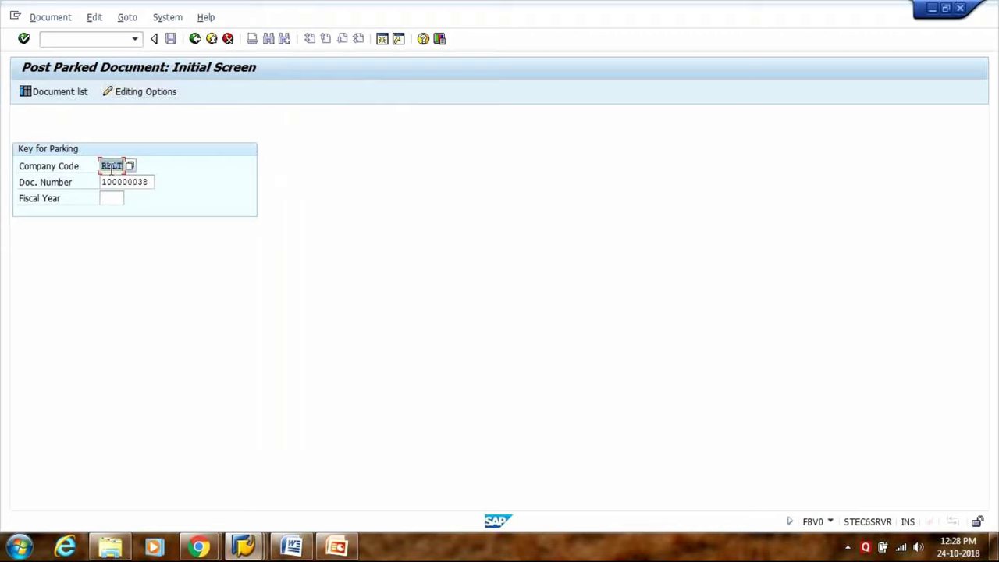
- Open the parked mobile expenses document of company code RELT for fiscal year 2018
key(Tab)
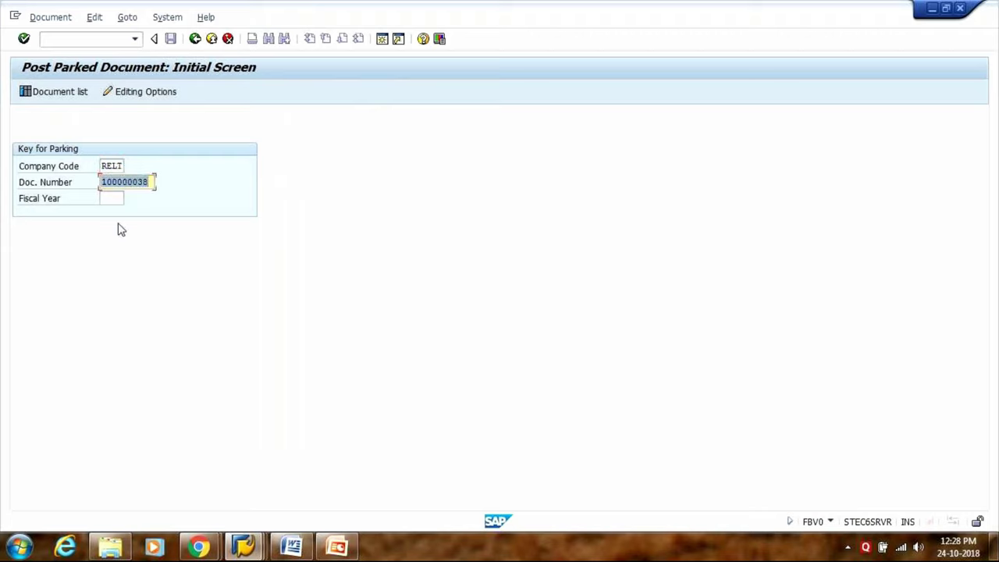
key(Tab)
text(2018)
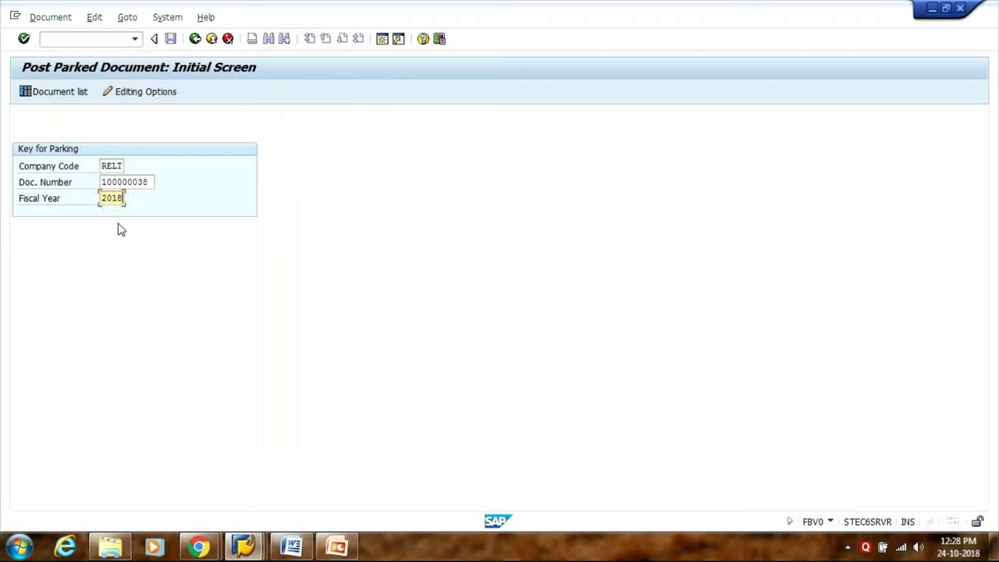
key(Return)
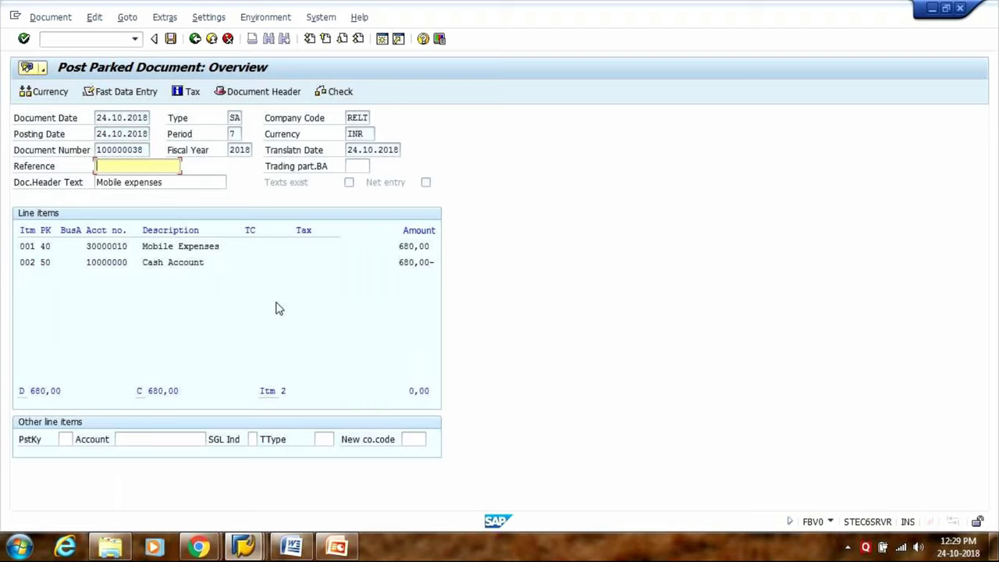
- Change the parked document's Mobile Expenses debit item to 700 INR and return to the document overview
double_click(181, 246)
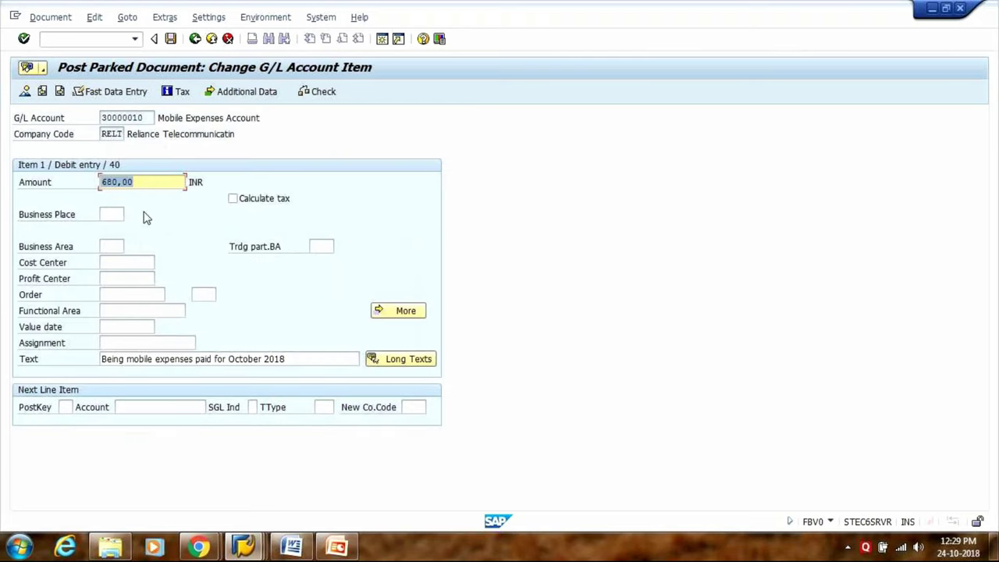
click(117, 295)
click(129, 327)
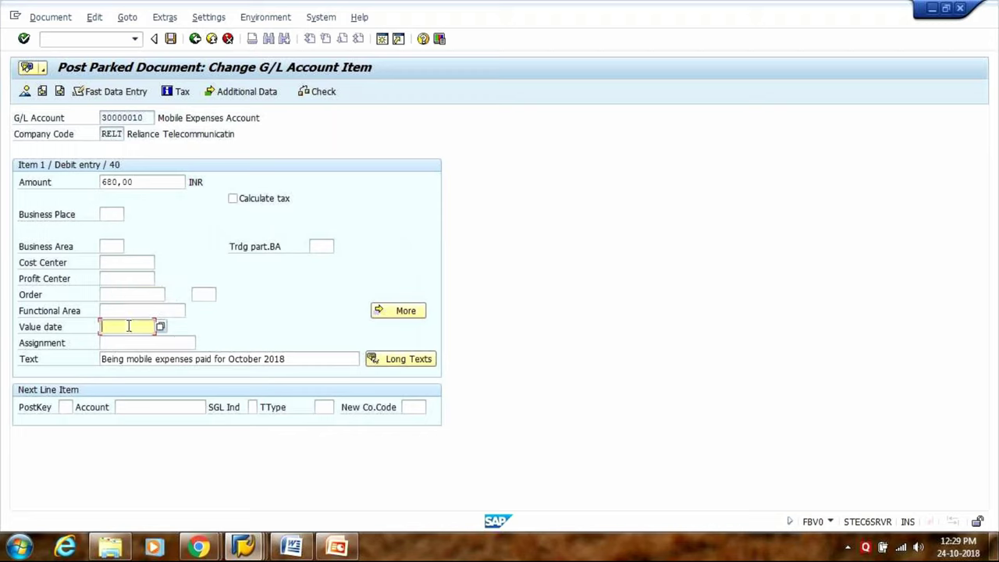
click(137, 180)
drag(137, 180, 78, 182)
text(700)
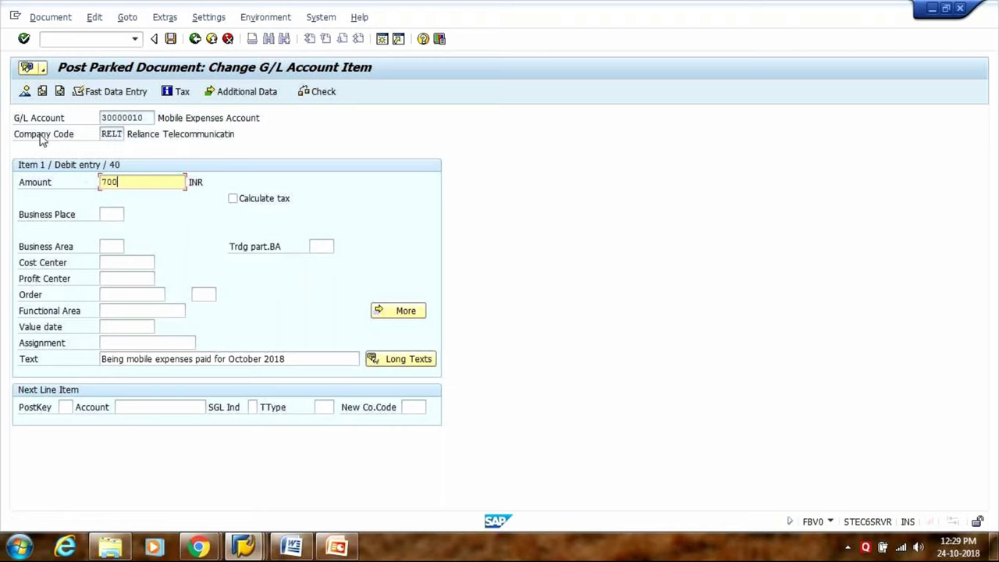
click(25, 91)
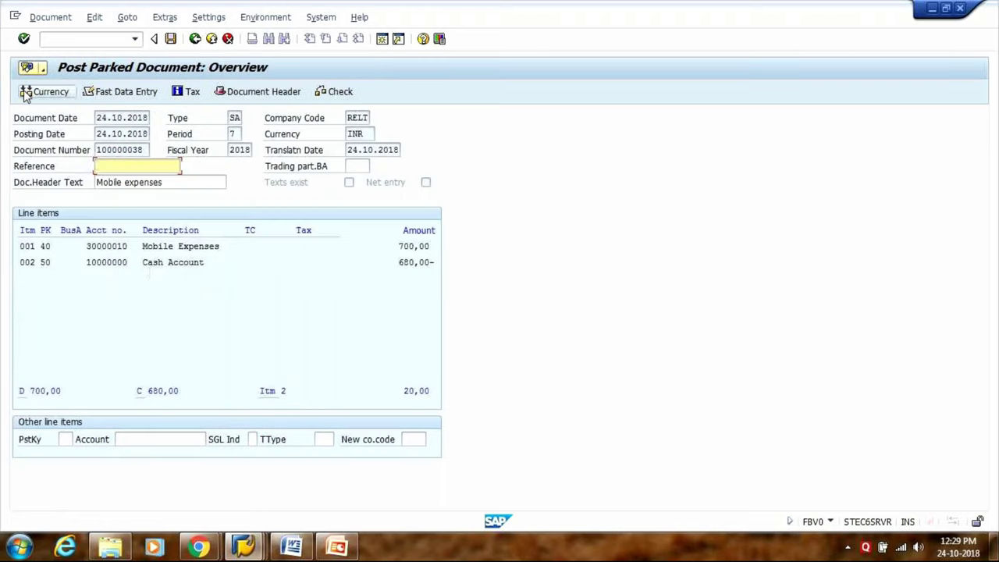
- Change the parked document's Cash Account credit item to 700 INR and return to the document overview
double_click(159, 265)
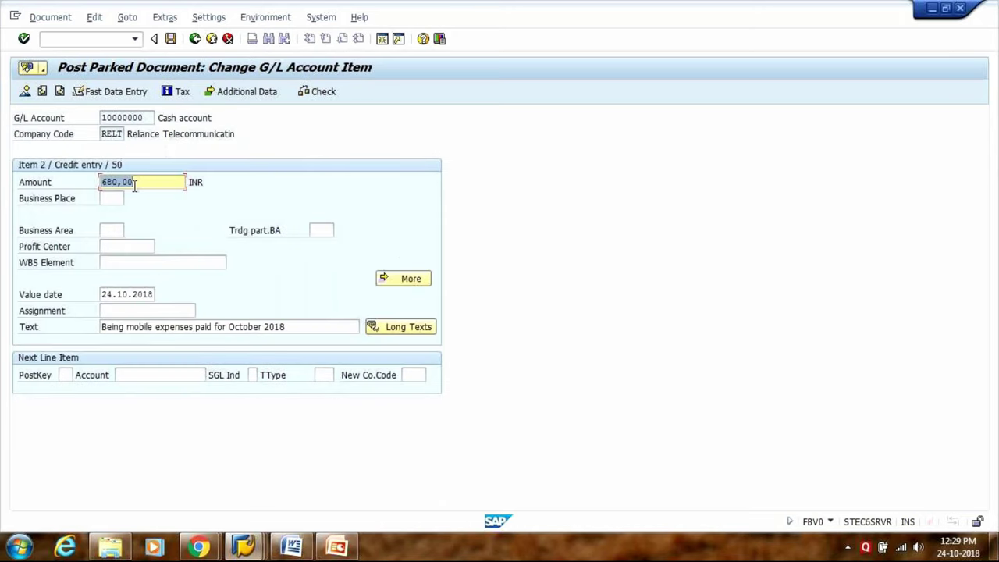
text(7000)
key(BackSpace)
key(Return)
click(43, 16)
click(302, 136)
click(26, 92)
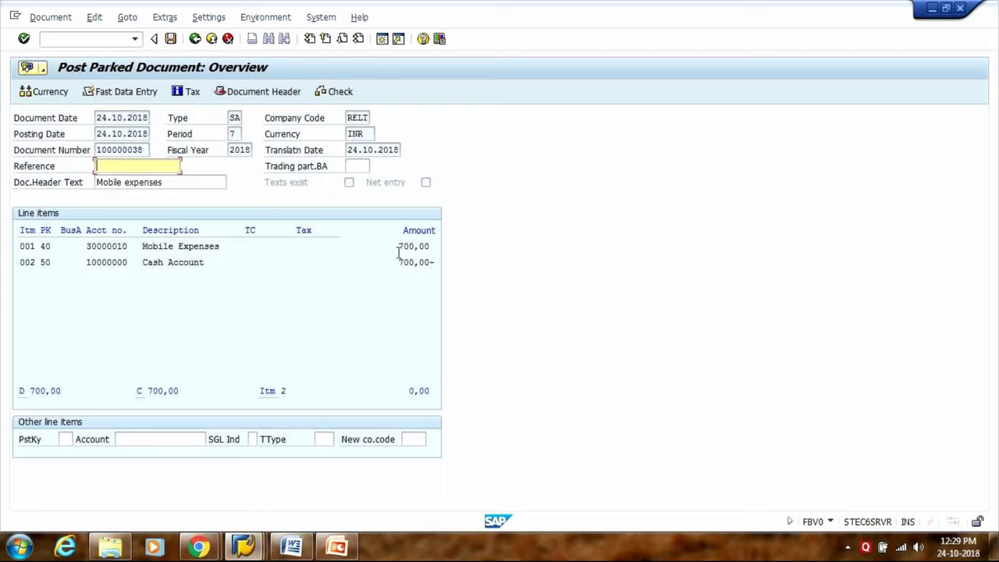
- Post the corrected parked mobile expenses document
drag(398, 246, 428, 246)
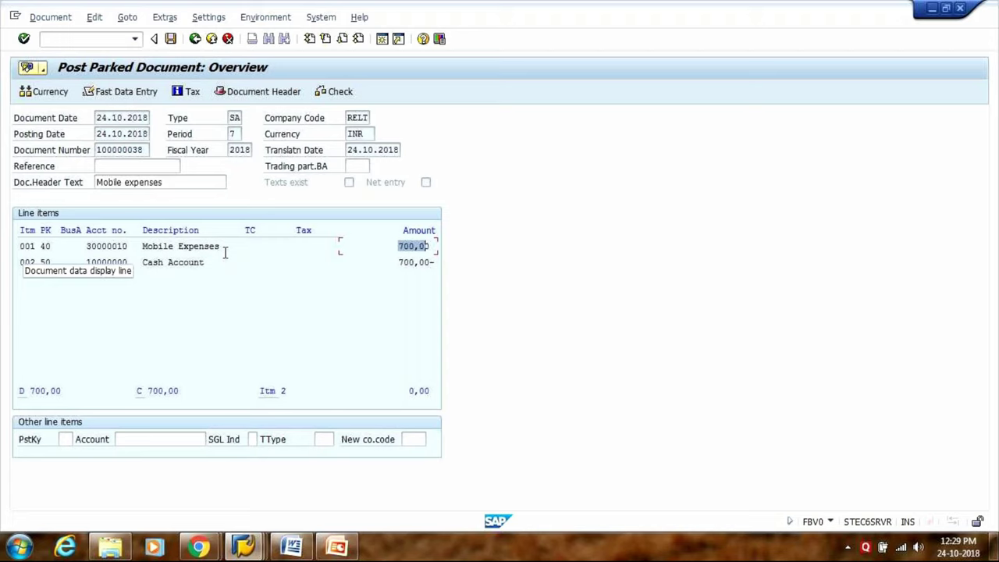
click(170, 39)
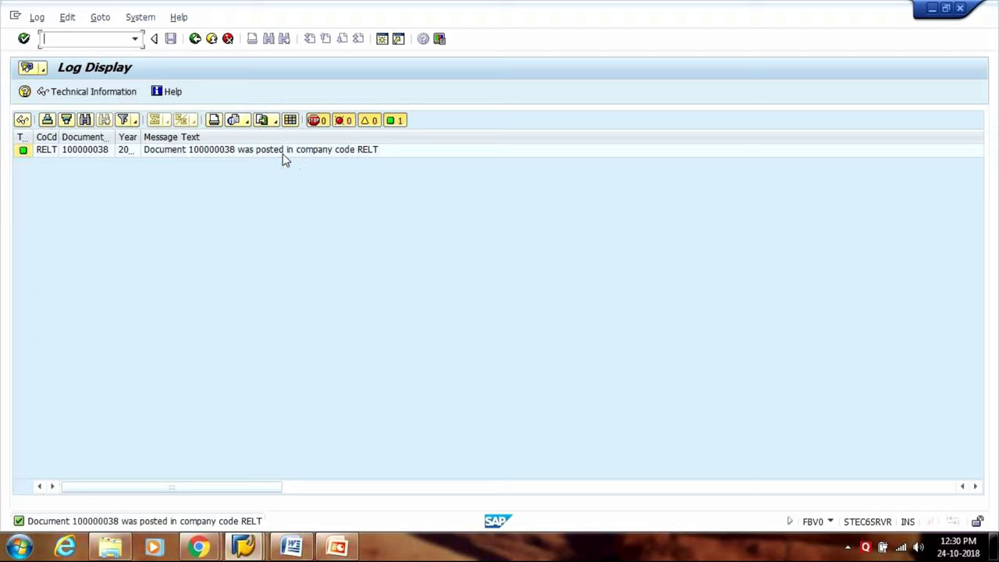
- Start a new G/L account posting with /nf-02 and set its document date to 24.10.2018
click(71, 37)
click(68, 39)
text(/nf-02)
key(Return)
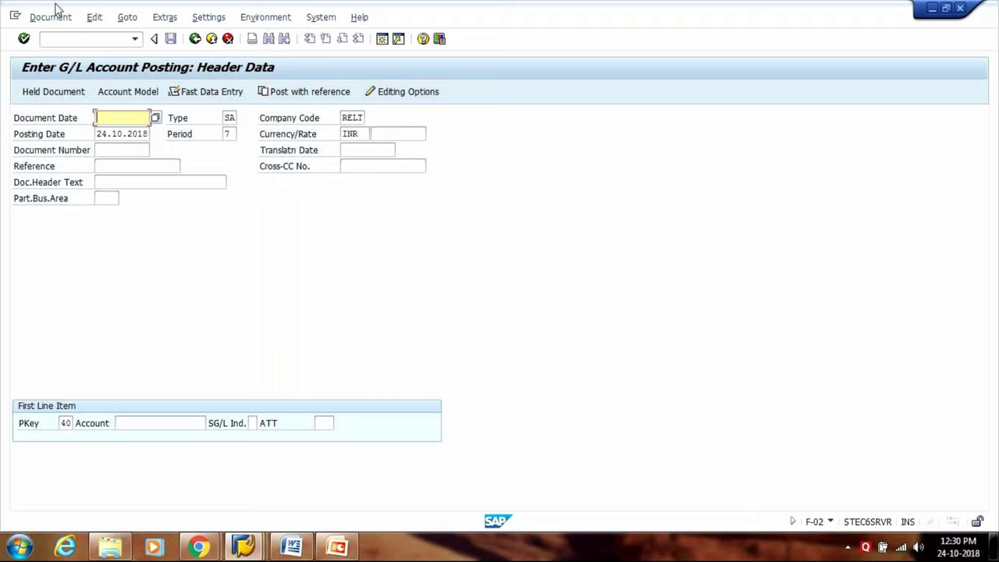
key(BackSpace)
key(Return)
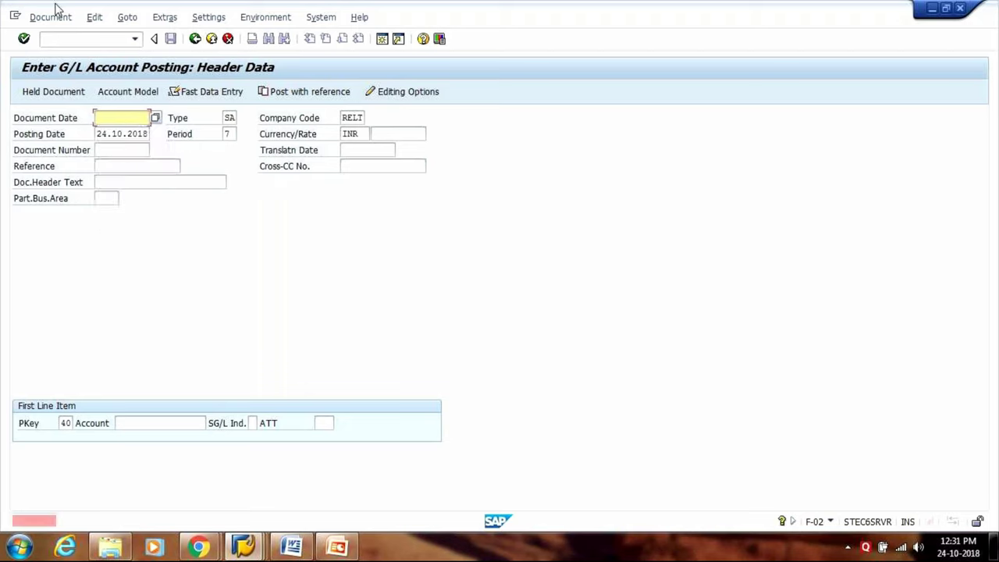
key(BackSpace)
key(Down)
key(Return)
key(Down)
key(Down)
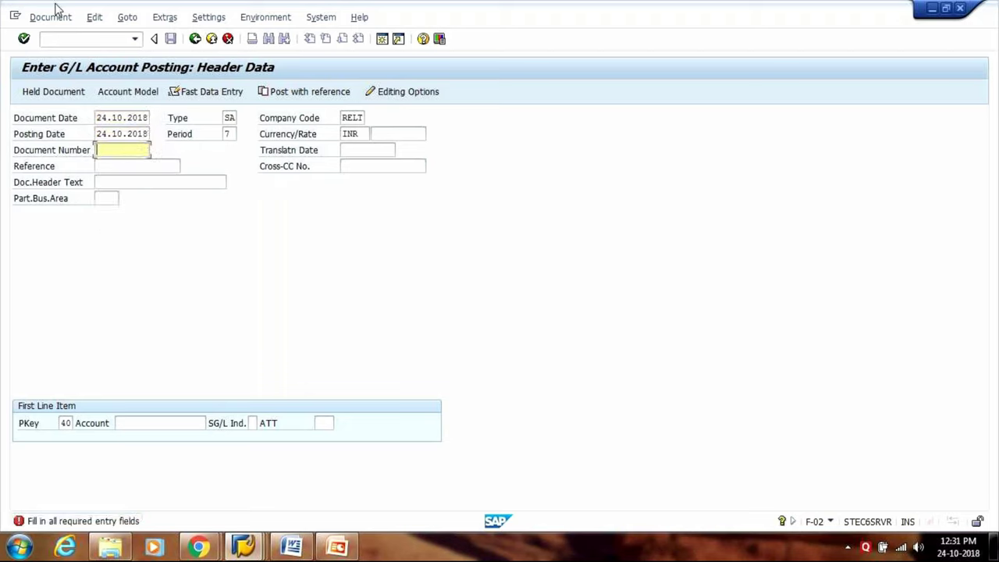
- Enter "Postage expenses" as the document header text of the new G/L posting
key(Down)
key(Up)
key(Up)
key(Up)
key(Tab)
key(Tab)
key(Tab)
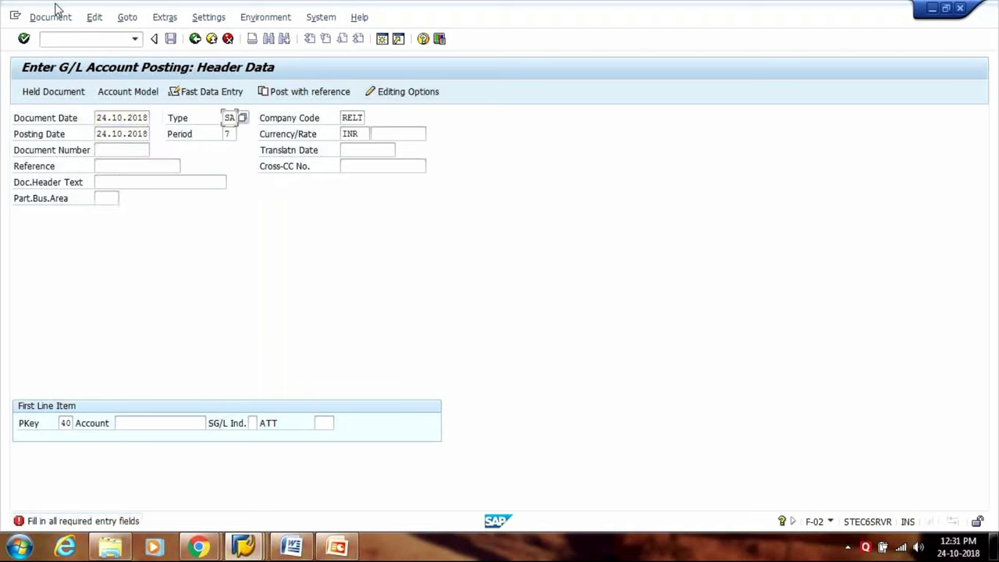
key(Tab)
key(Tab)
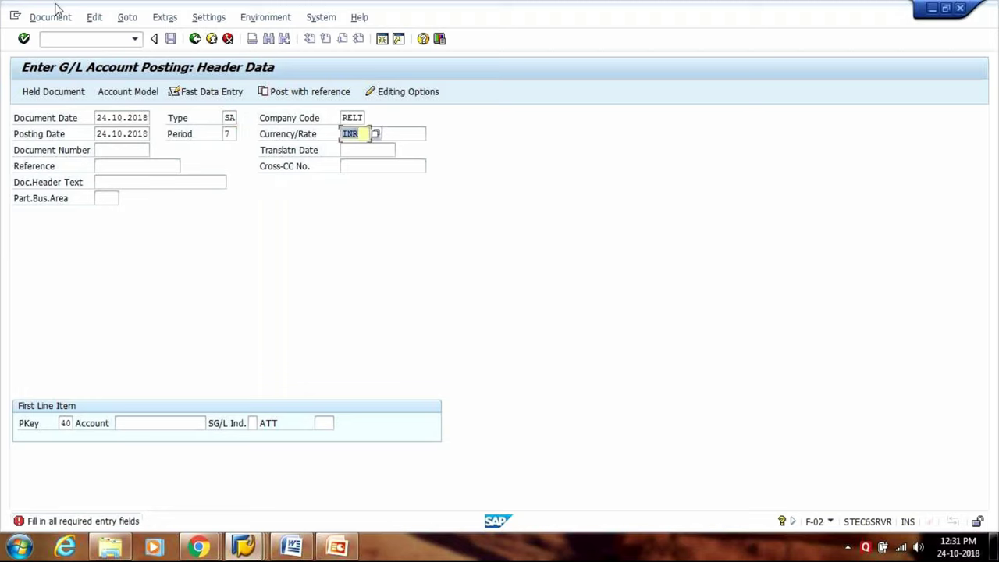
key(Tab)
key(Tab)
key(Tab)
key(Tab)
key(Tab)
key(Tab)
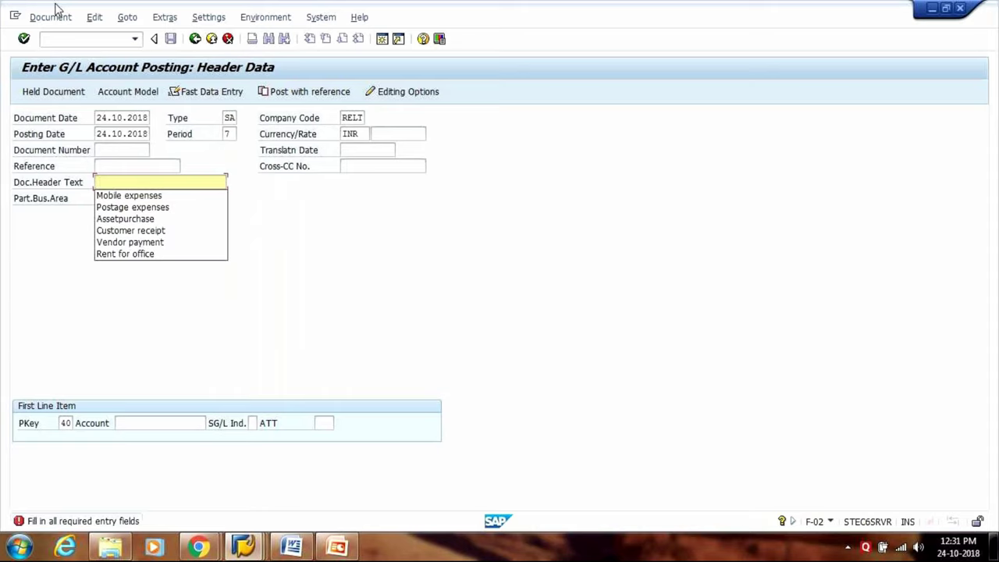
key(Down)
key(Down)
key(Return)
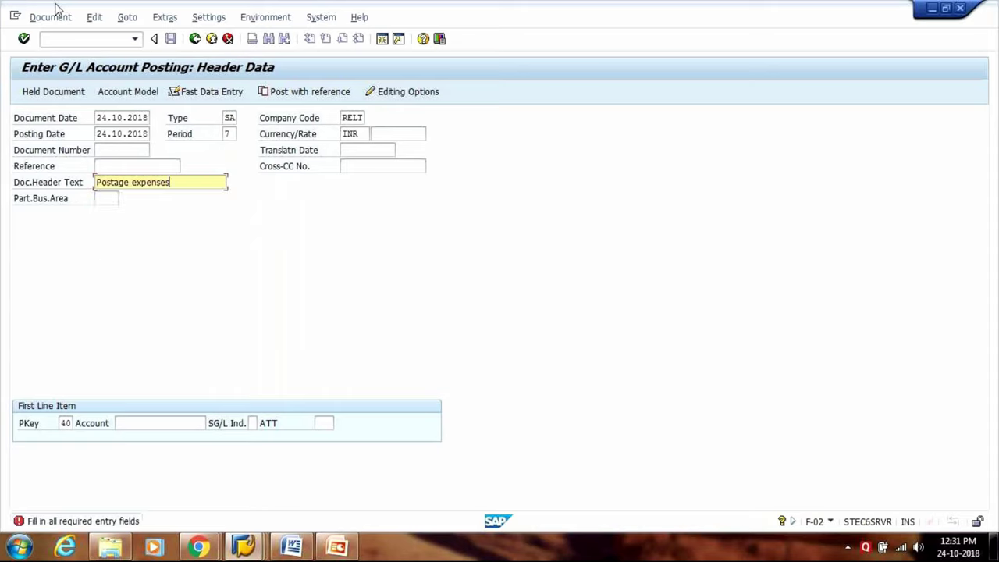
- Pick Postage Expenses Account from the G/L account list for the first line item and continue to its debit entry
key(Tab)
key(Tab)
key(Tab)
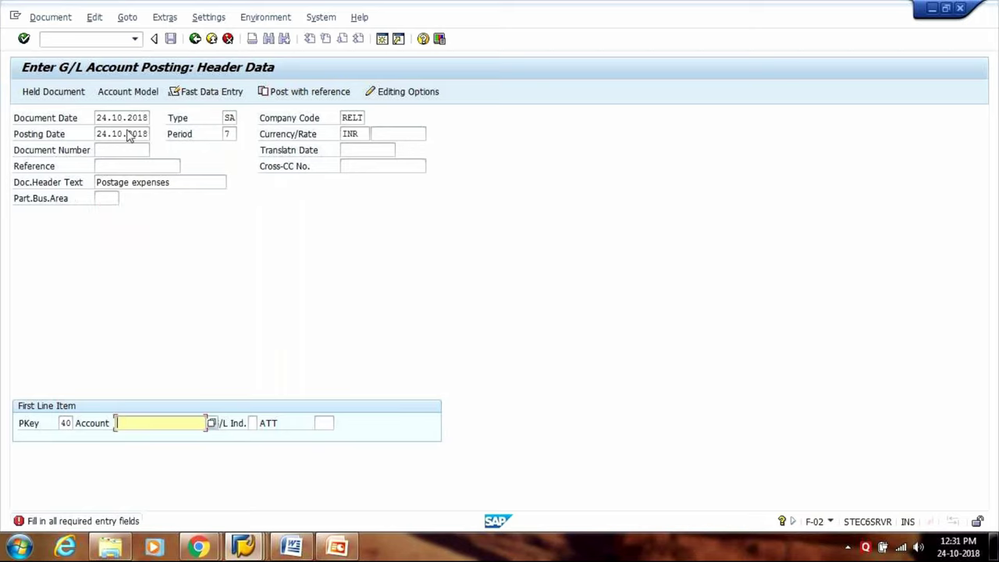
key(F4)
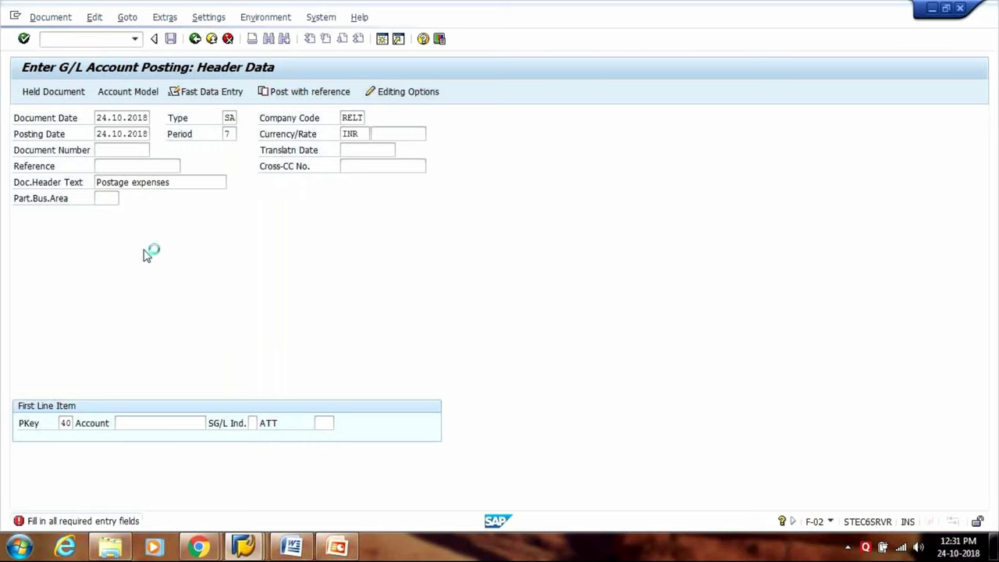
key(Return)
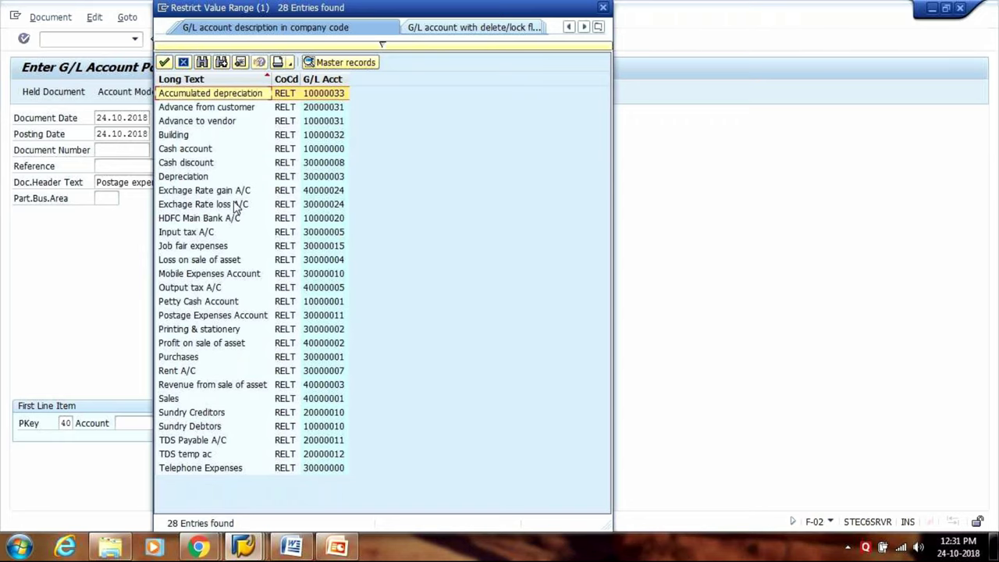
click(321, 79)
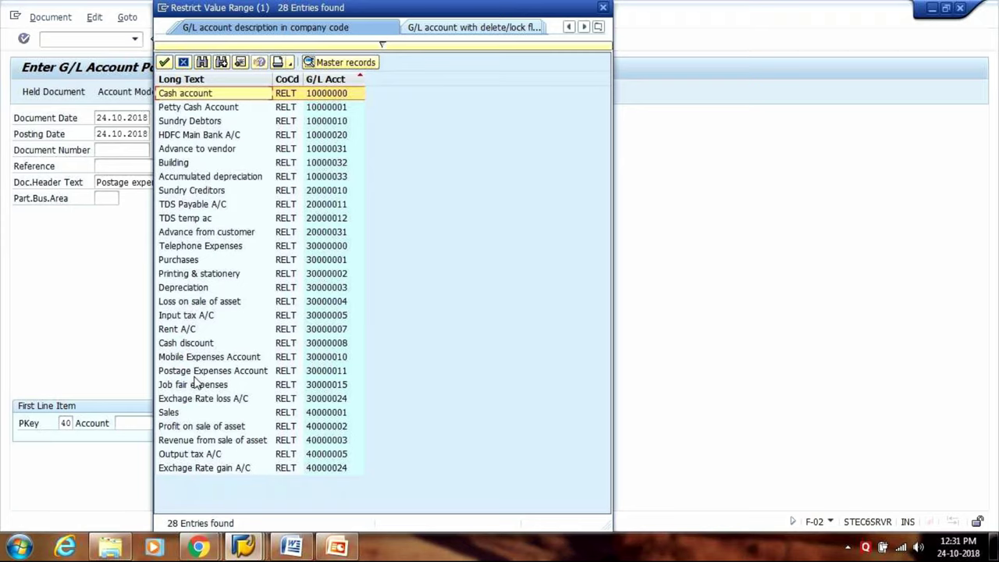
double_click(190, 372)
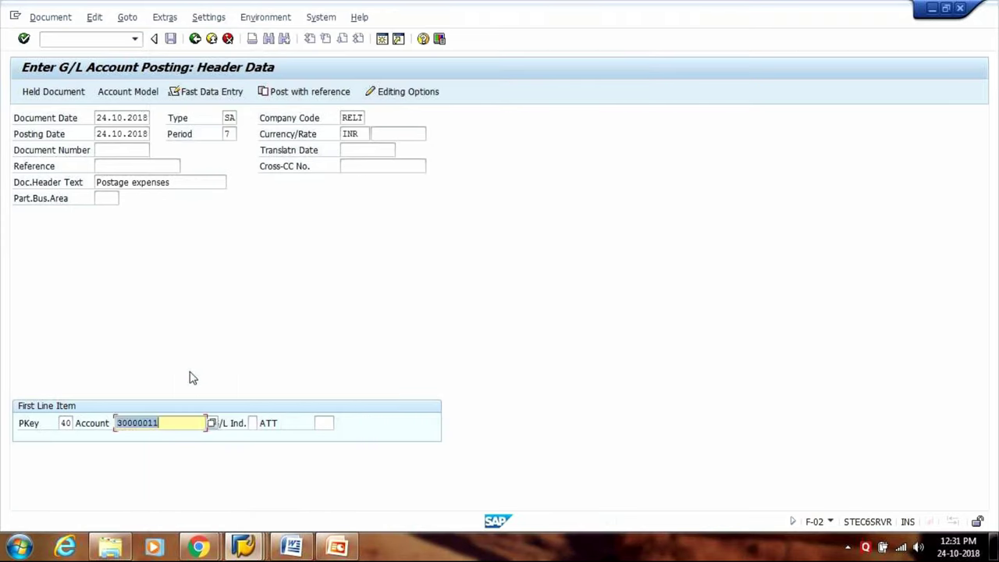
key(Return)
- Set the postage expenses debit item's amount to 632 INR
text(7)
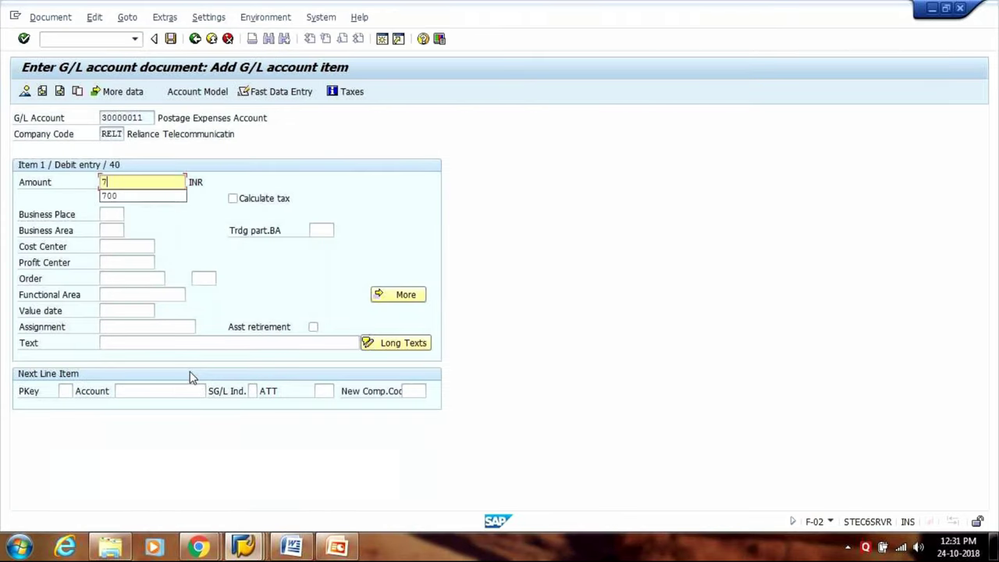
key(BackSpace)
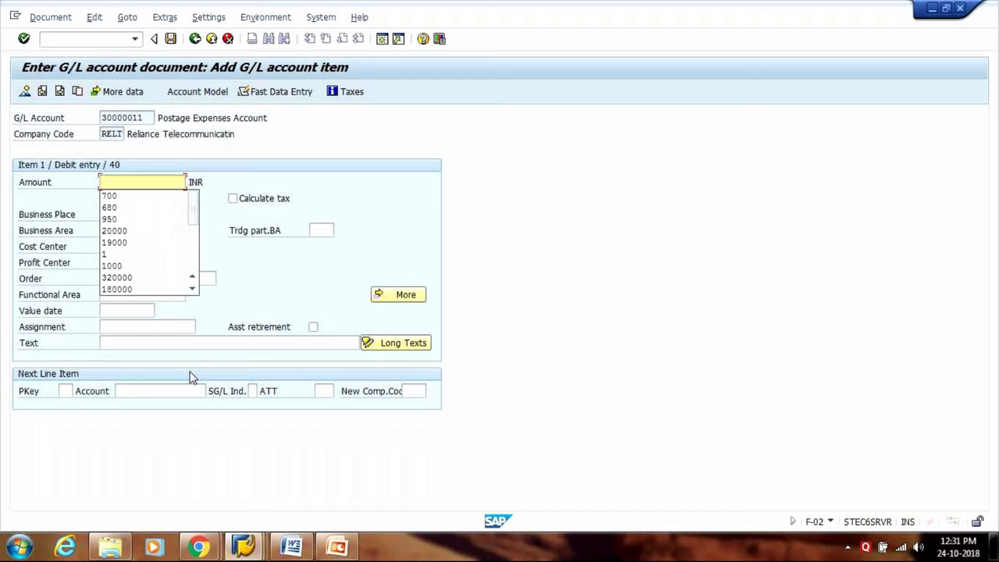
text(632)
key(Tab)
key(Tab)
key(Tab)
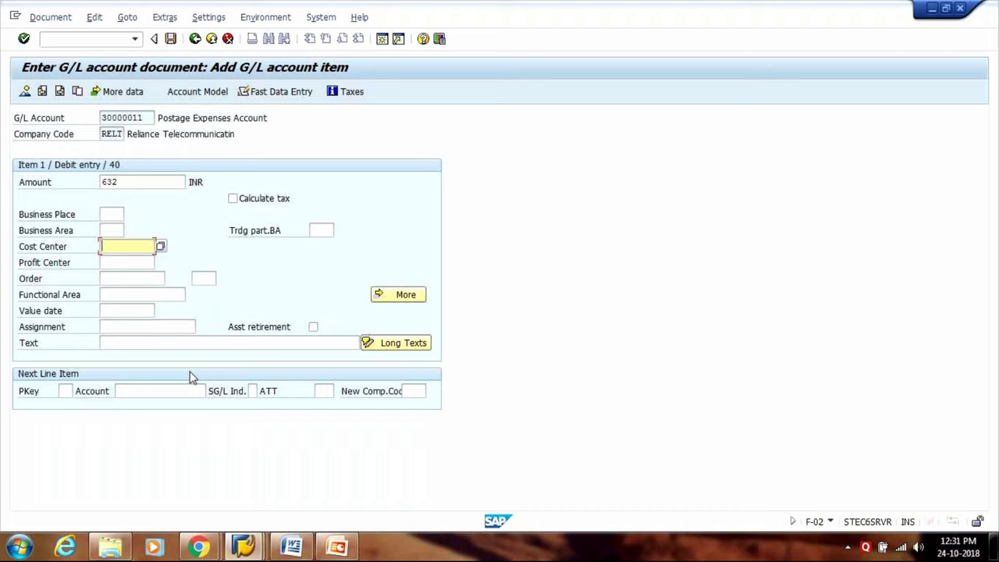
- Enter "Being postage expenses paid" as the item text of the postage expenses debit entry
key(Tab)
key(Tab)
key(Tab)
key(Tab)
key(Tab)
key(Tab)
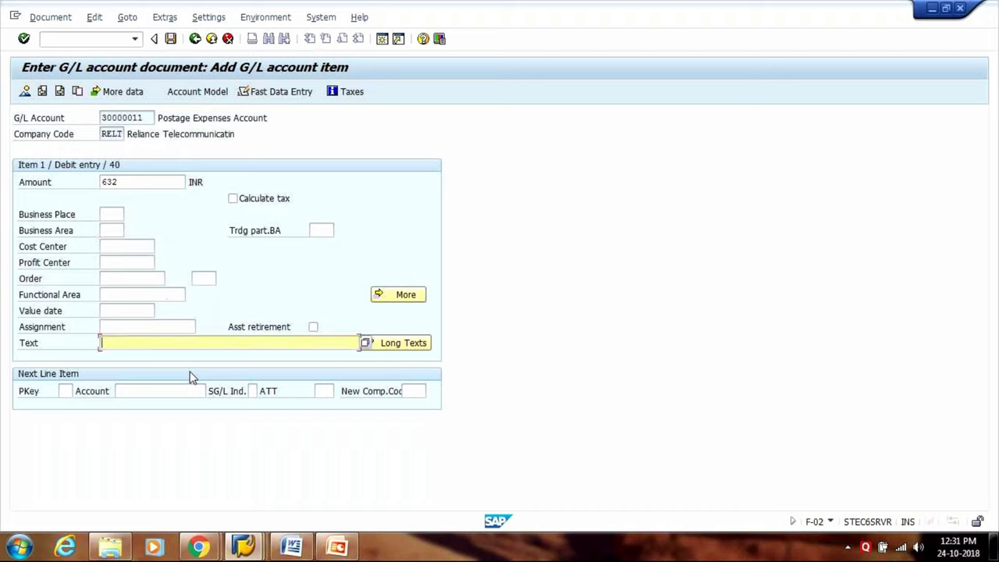
key(BackSpace)
click(192, 377)
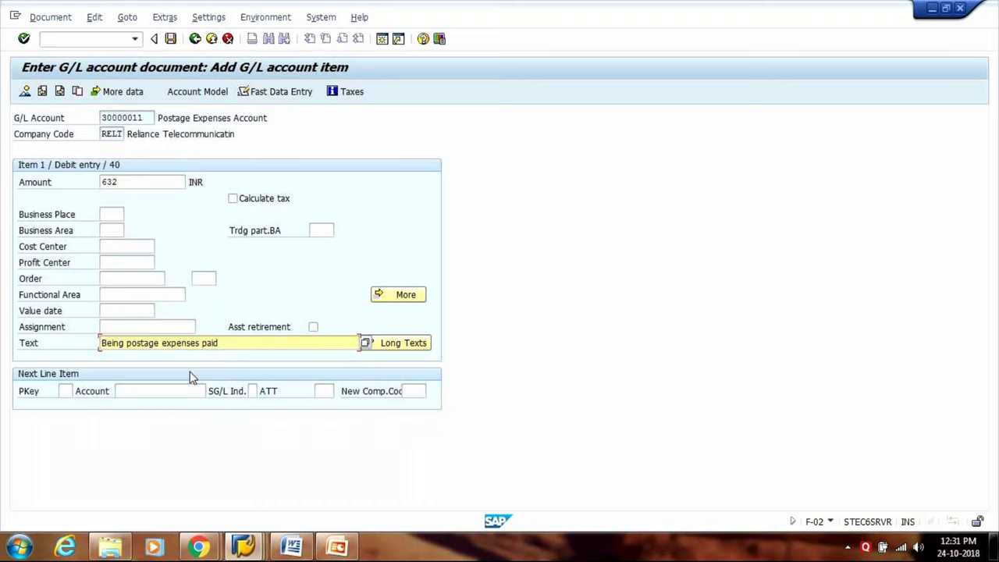
- Add a next line item with posting key 50 and Cash account, picked from the G/L account list
key(Tab)
key(Tab)
key(shift+Tab)
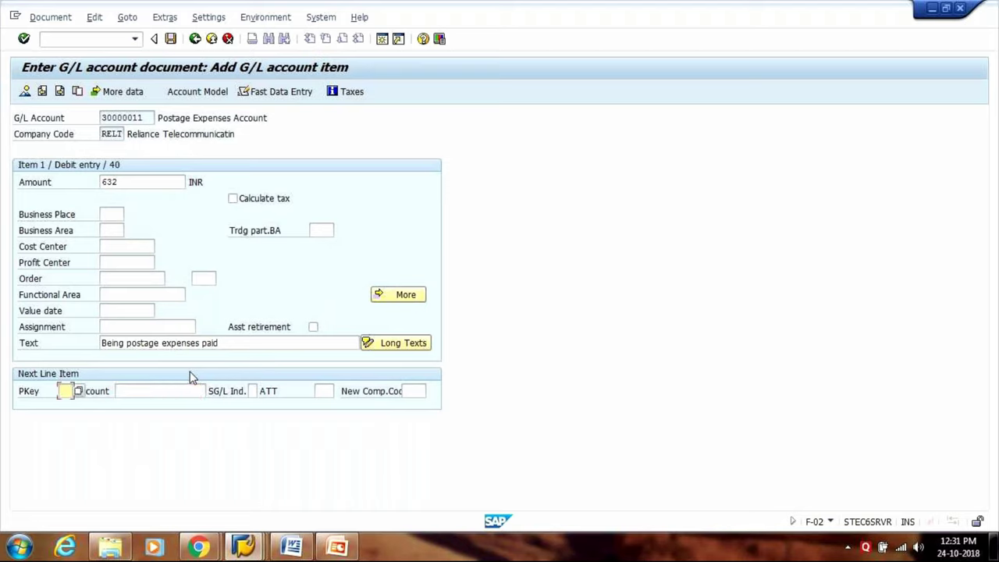
text(50)
key(Tab)
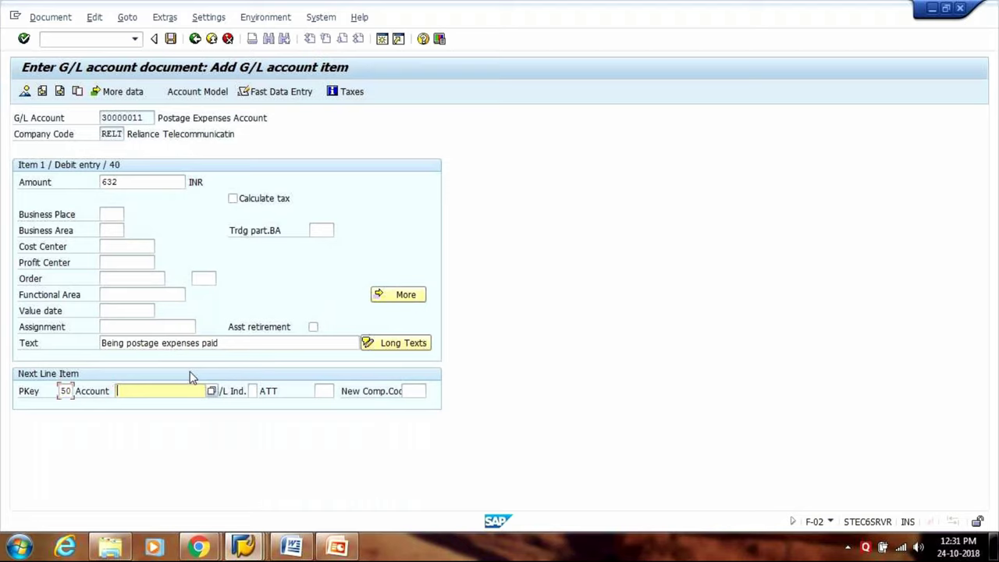
key(BackSpace)
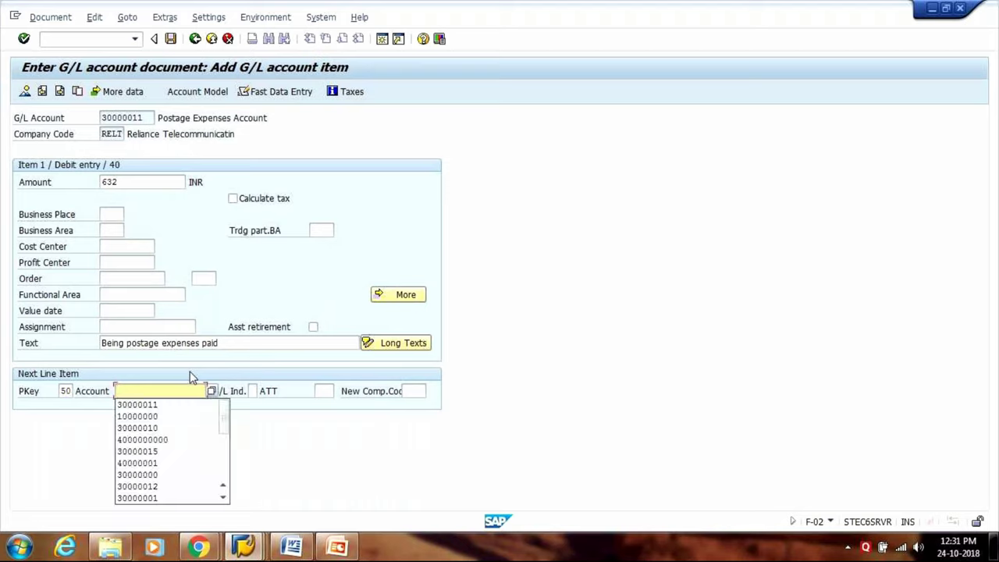
key(F4)
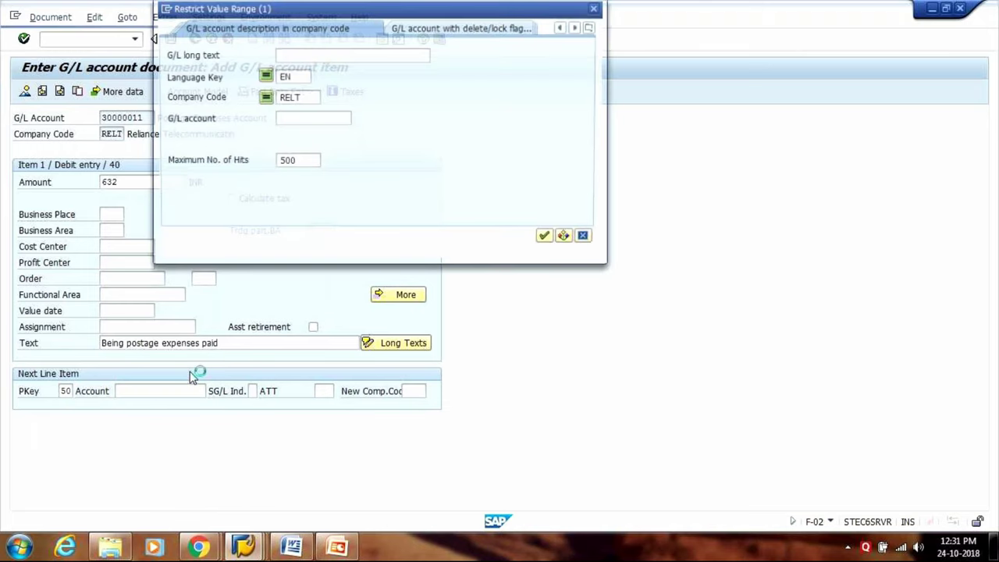
key(Return)
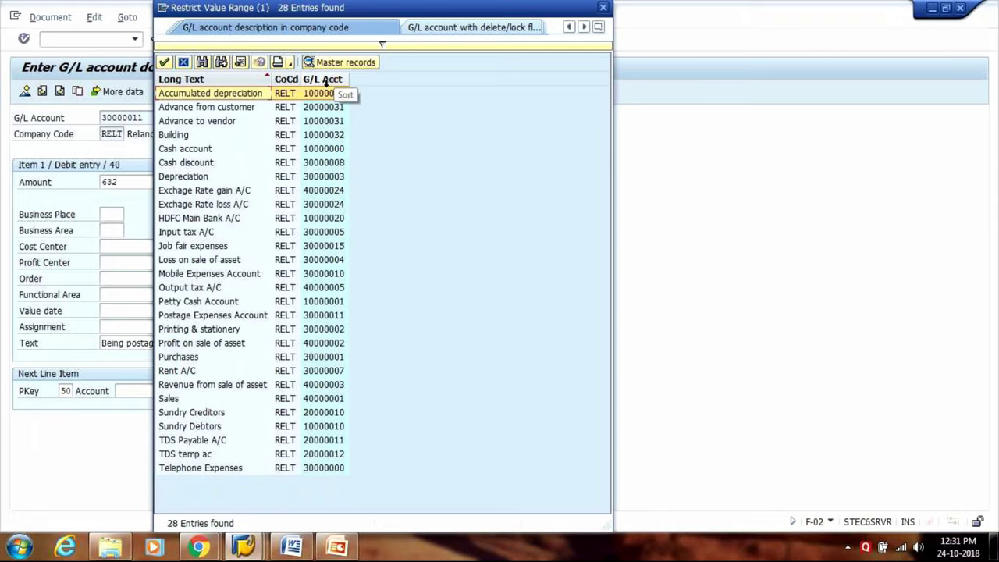
click(325, 80)
click(185, 93)
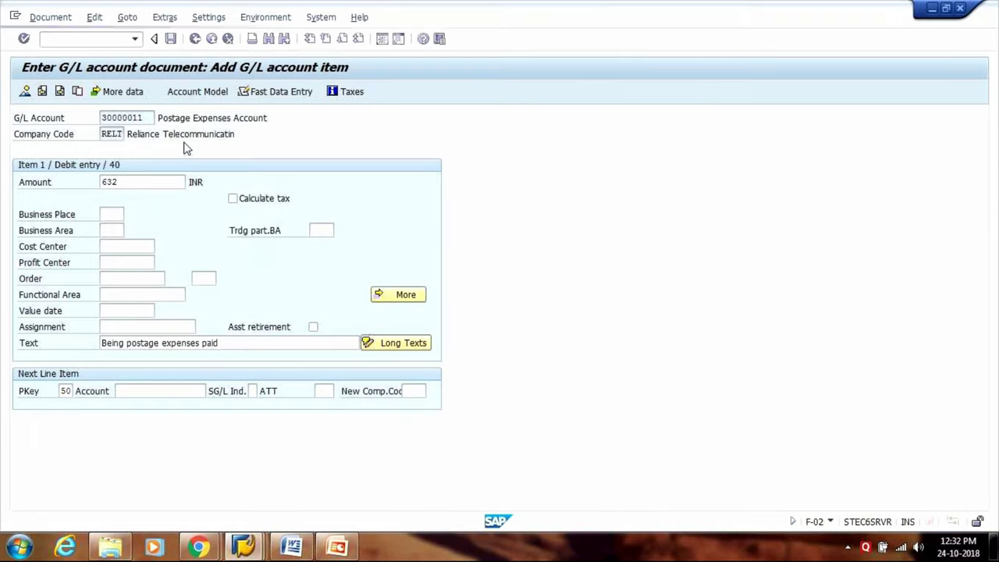
key(Return)
- Set the Cash account credit item's amount to 632 INR and its value date to 24.10.2018
text(632)
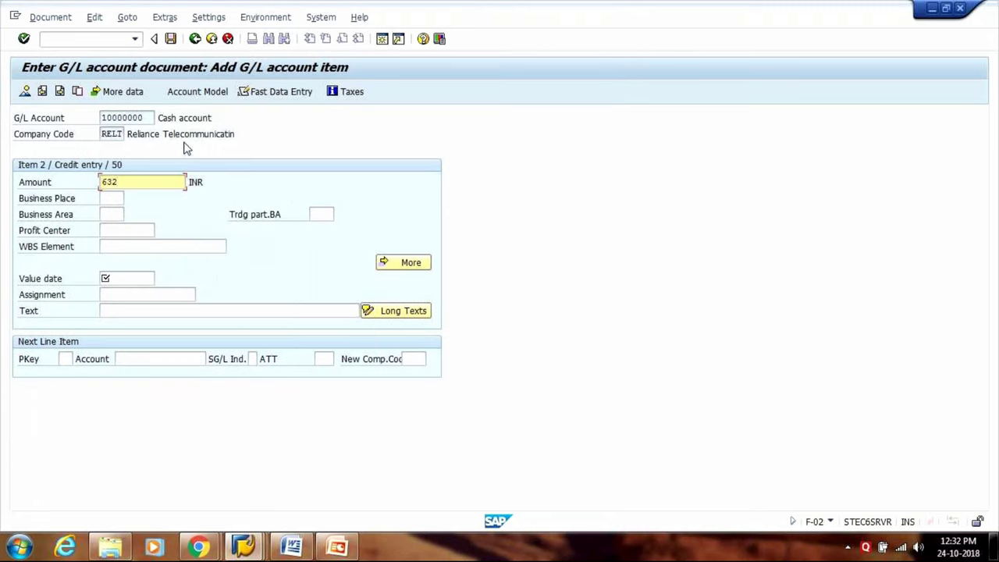
key(Tab)
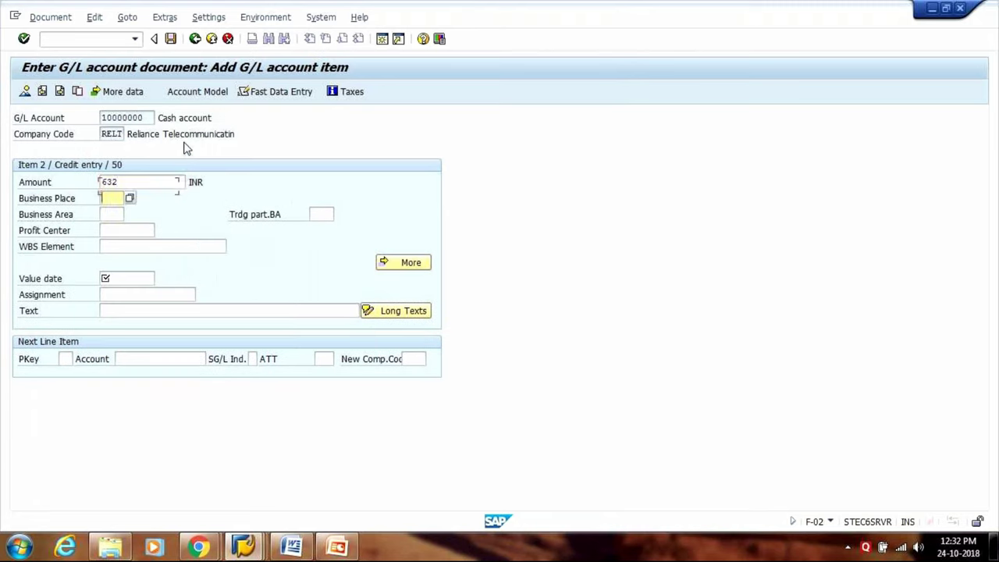
key(Tab)
key(Tab)
key(Tab)
key(Tab)
key(BackSpace)
key(Down)
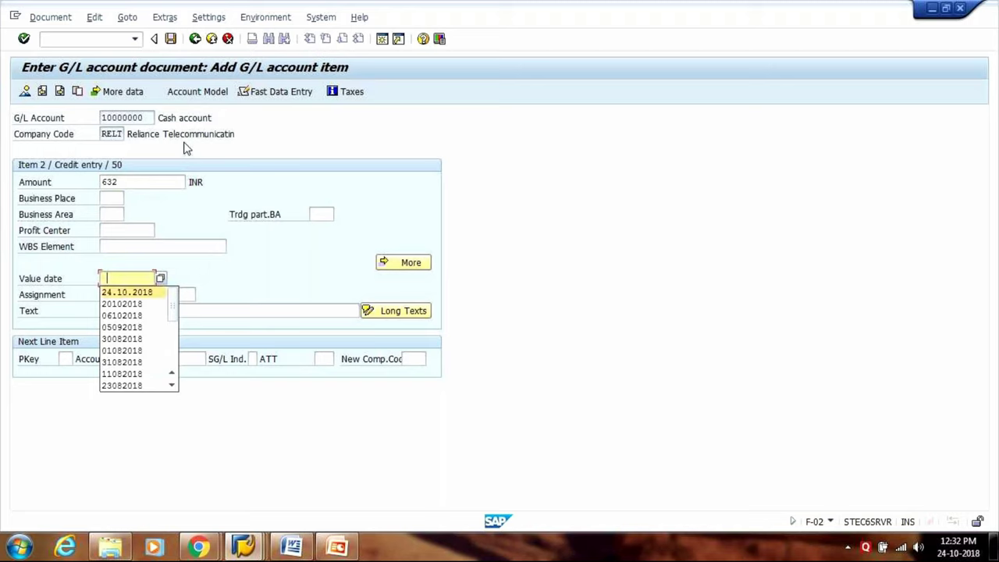
key(Tab)
key(Tab)
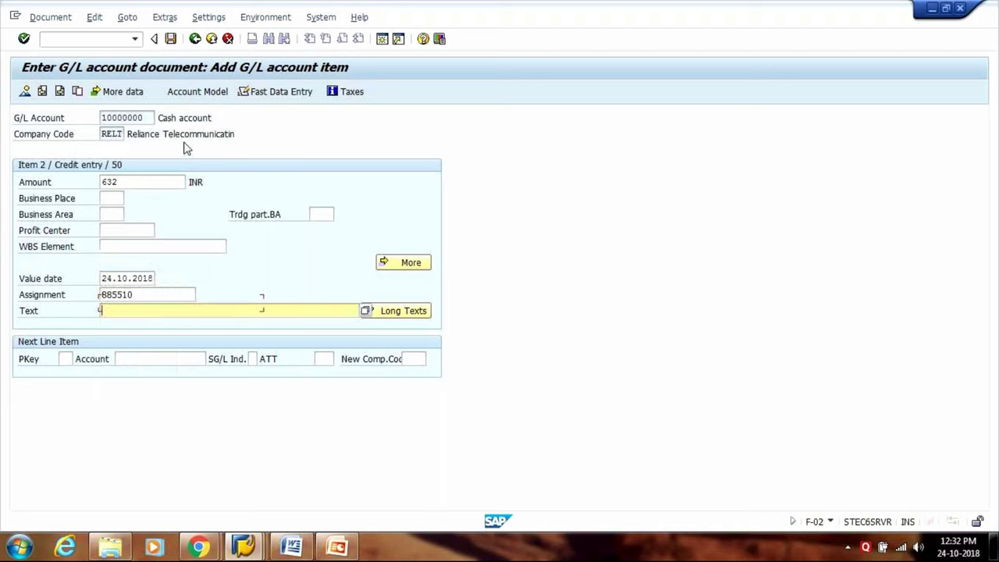
- Clear the credit item's assignment and enter "Being postage expenses paid" as its text
key(shift+Tab)
key(BackSpace)
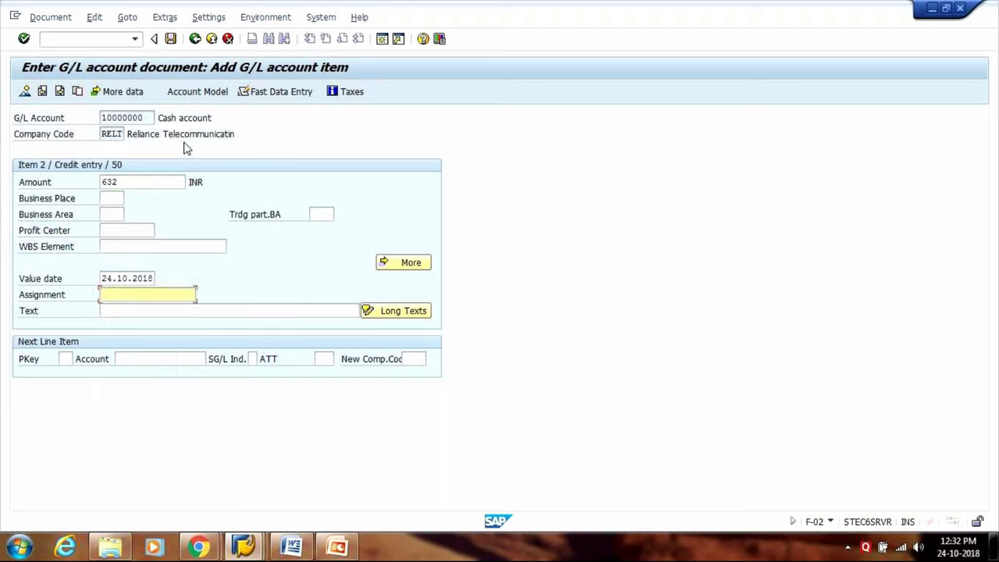
key(Tab)
key(BackSpace)
key(Down)
key(Return)
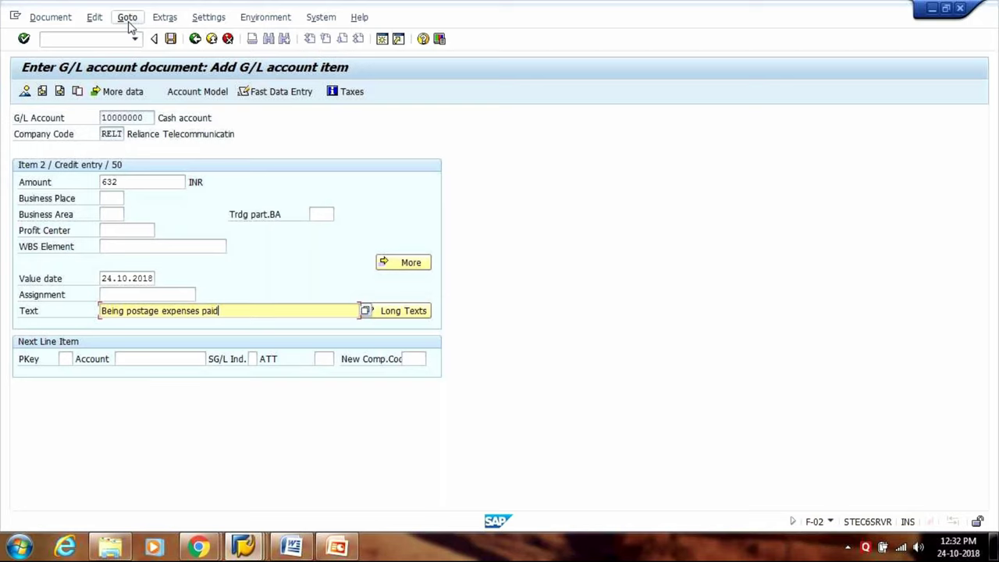
- Hold the postage expenses document under the temporary document number 1234
click(61, 18)
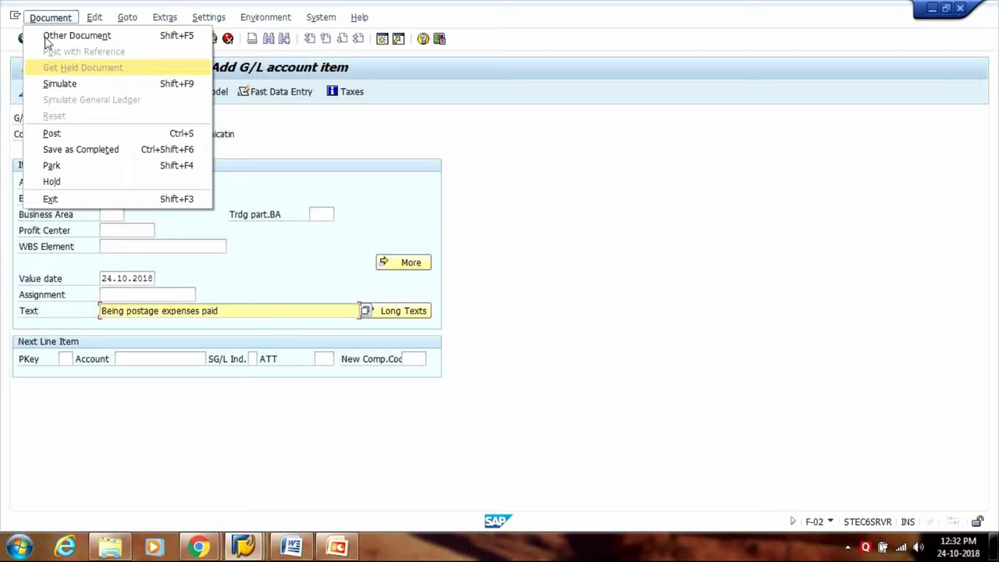
click(64, 182)
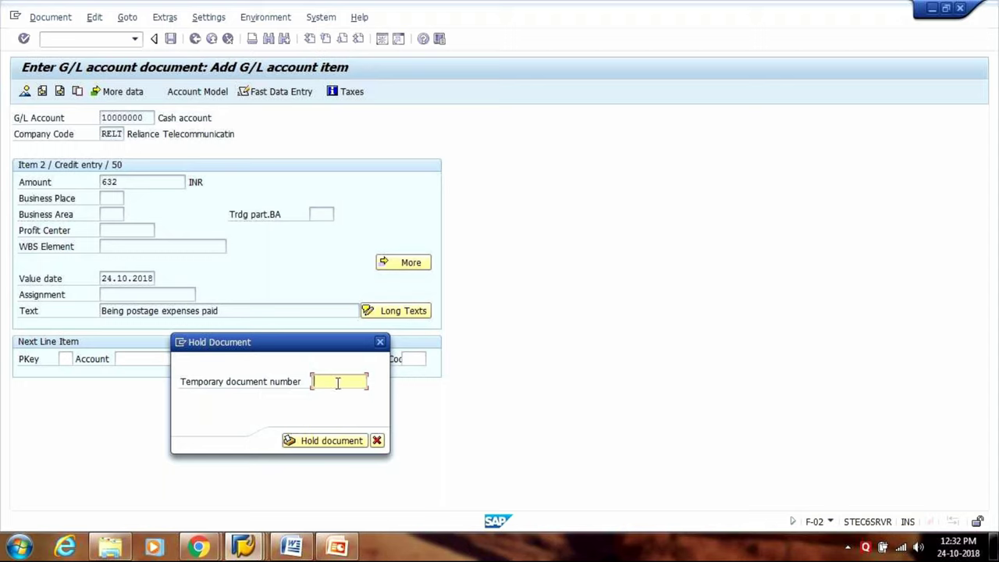
text(1234)
click(220, 384)
click(325, 445)
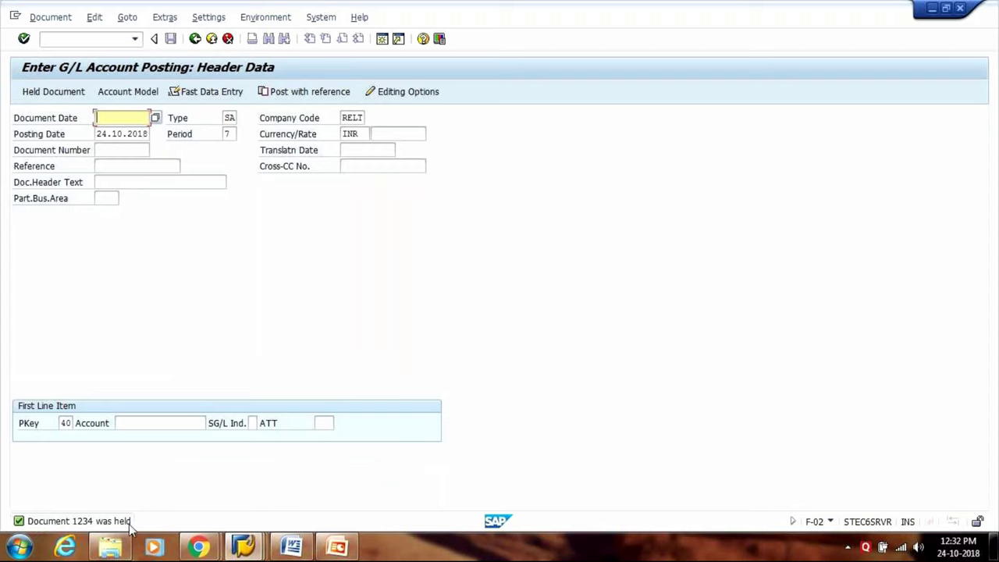
- Restart the G/L account posting transaction with /nf-02
click(62, 39)
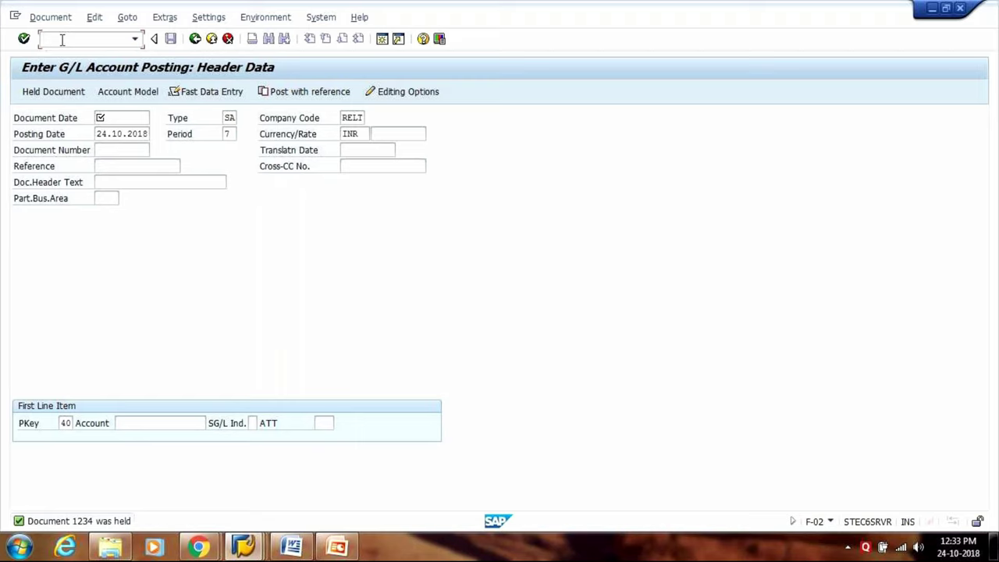
click(62, 39)
text(/nf-02)
key(Return)
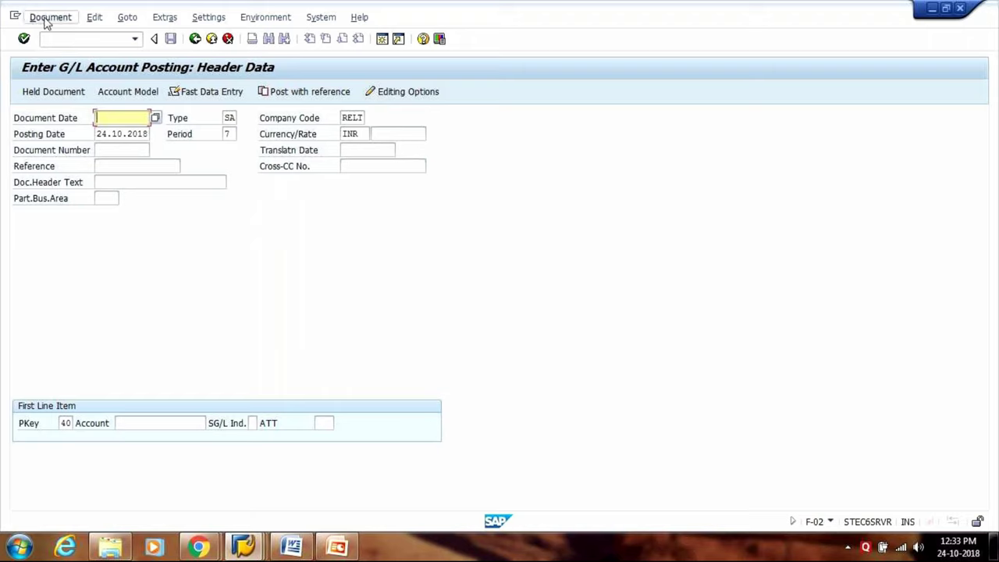
- Retrieve the held Postage expenses document 1234 from the list of held documents
click(47, 17)
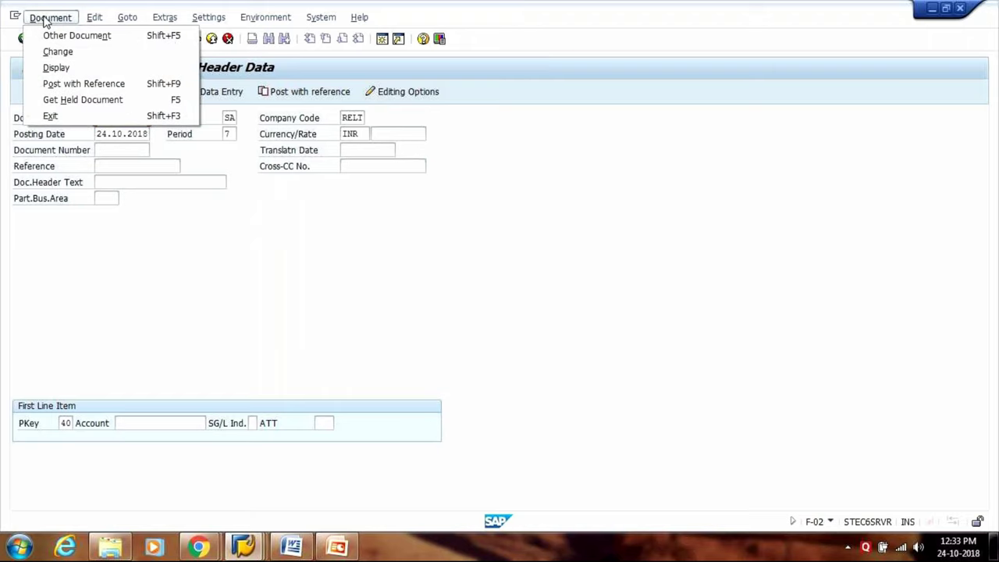
click(75, 106)
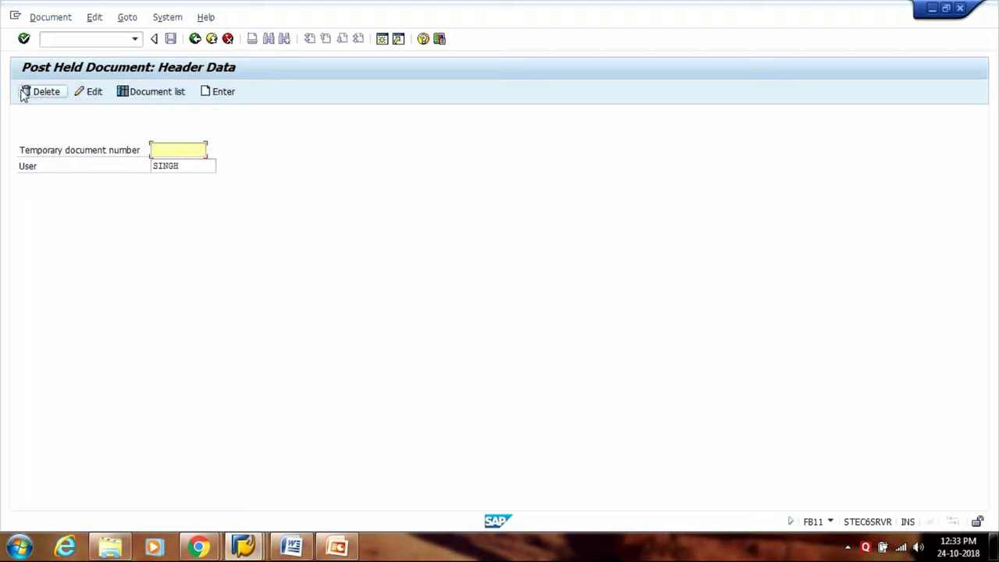
click(153, 91)
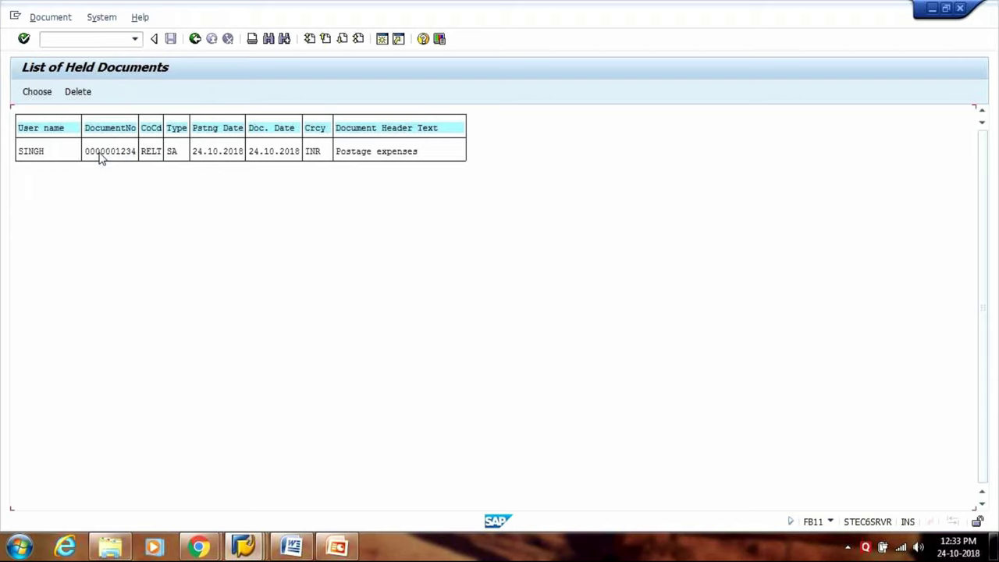
double_click(100, 156)
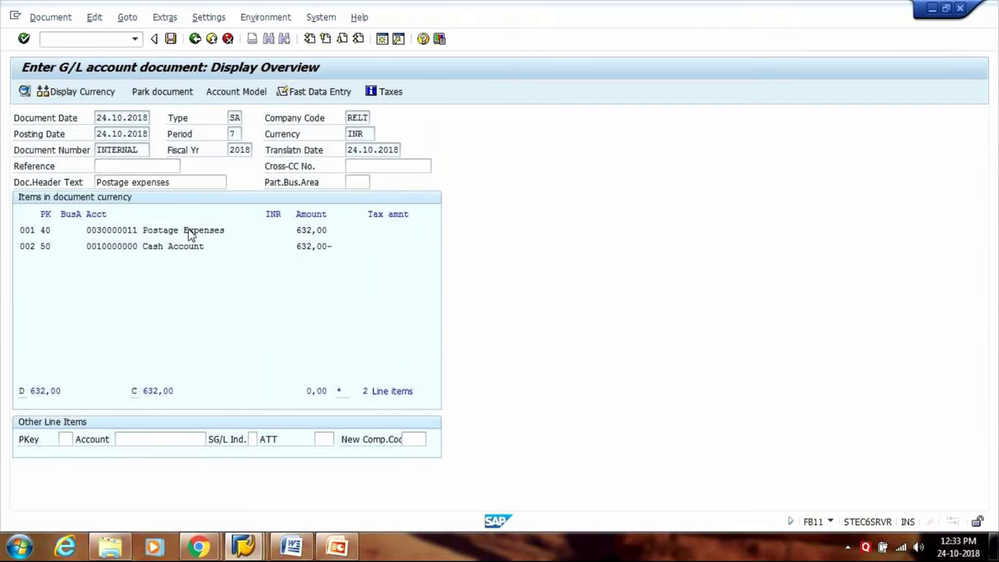
- Review the held document's Postage Expenses debit and Cash Account credit items, returning to the document overview after each
double_click(190, 235)
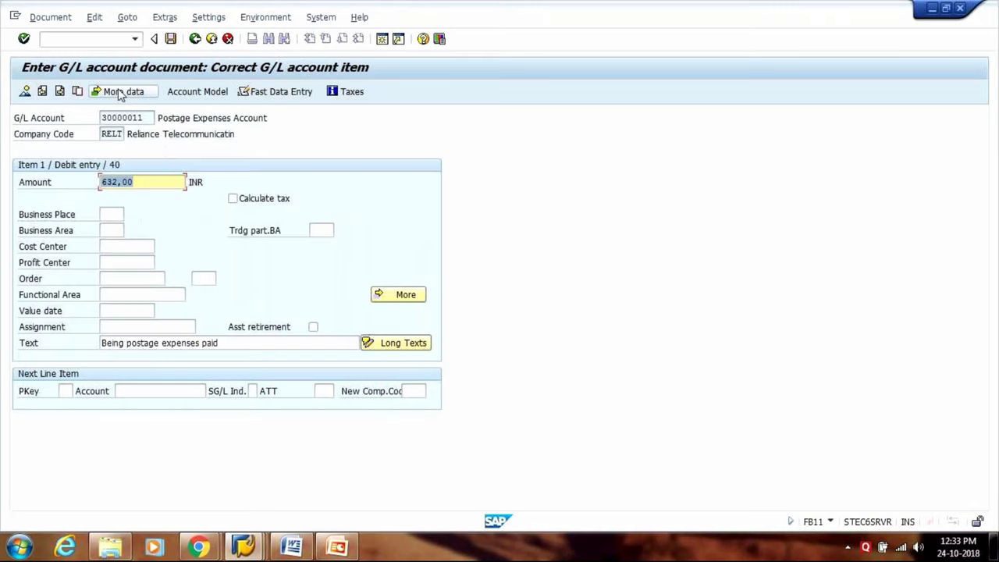
click(25, 91)
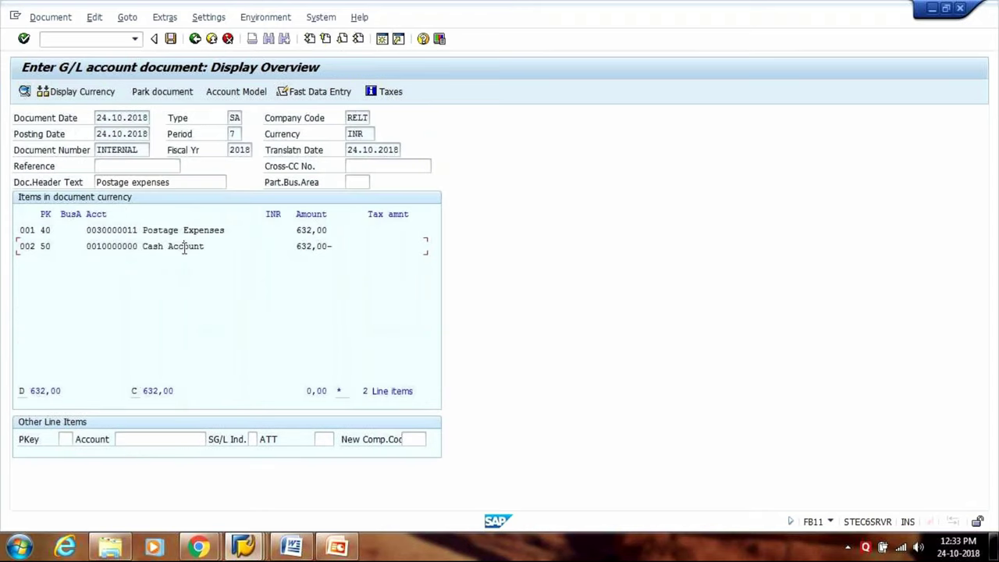
double_click(185, 247)
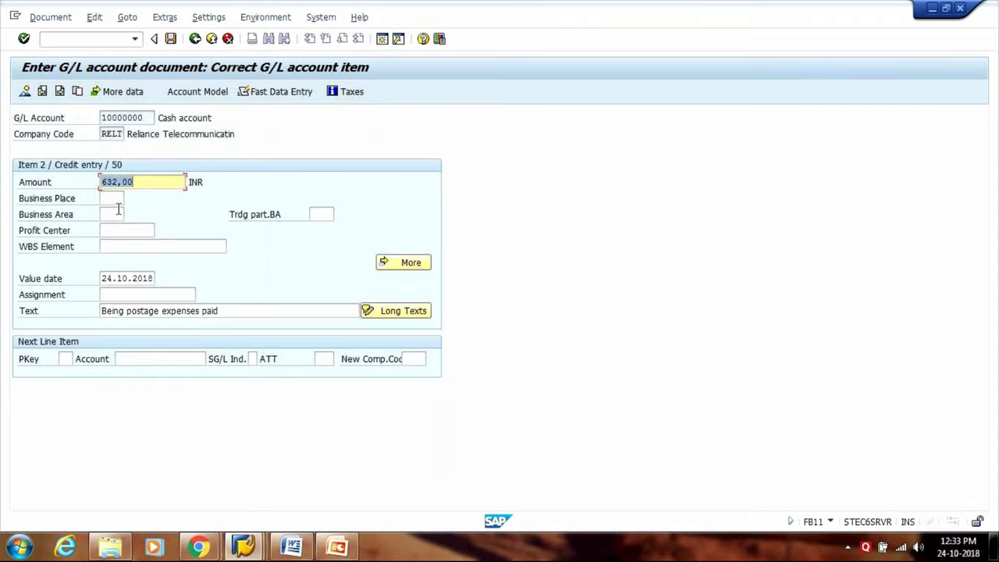
click(25, 91)
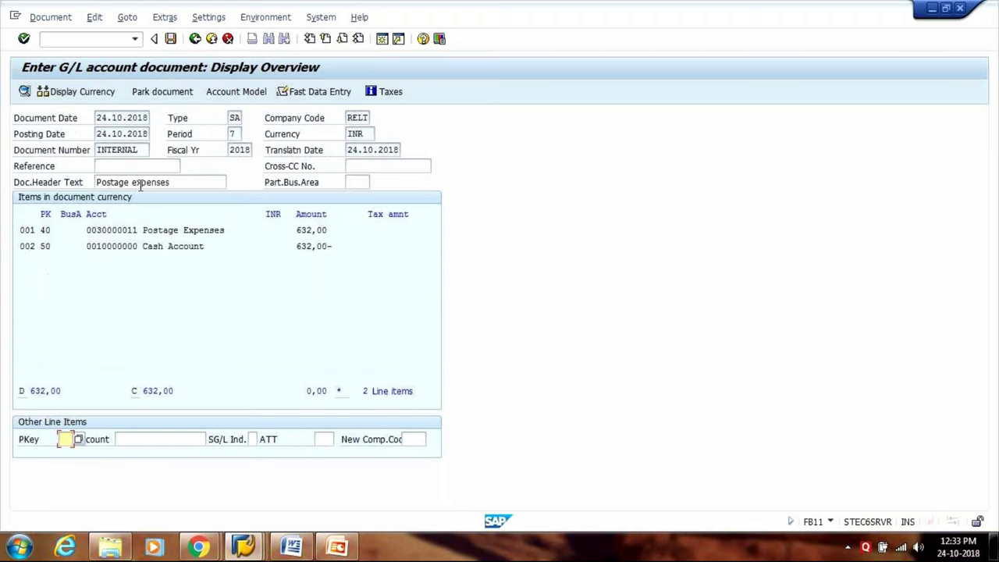
- Post the retrieved postage expenses document and return to the SAP Easy Access screen
click(172, 39)
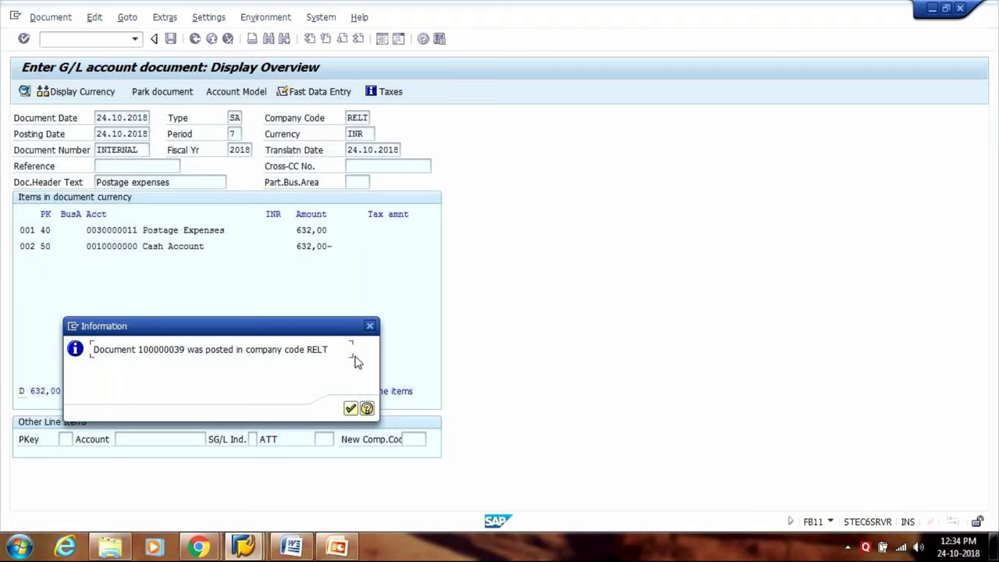
key(Return)
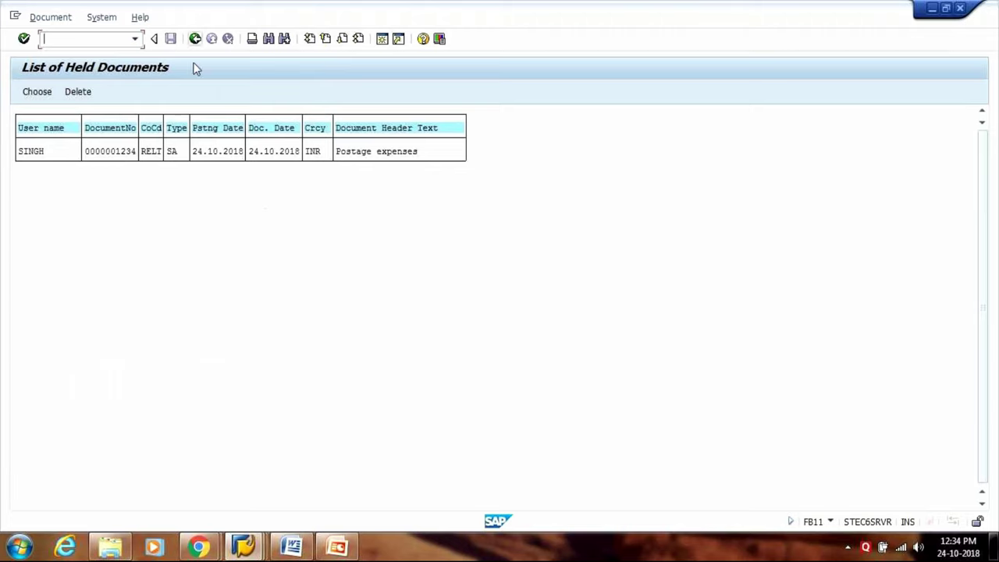
click(194, 39)
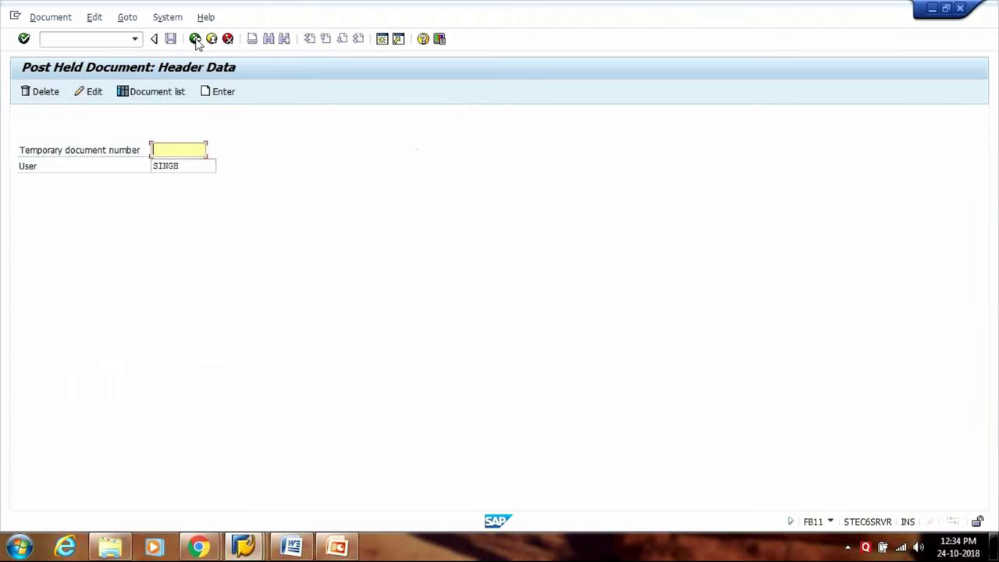
click(195, 39)
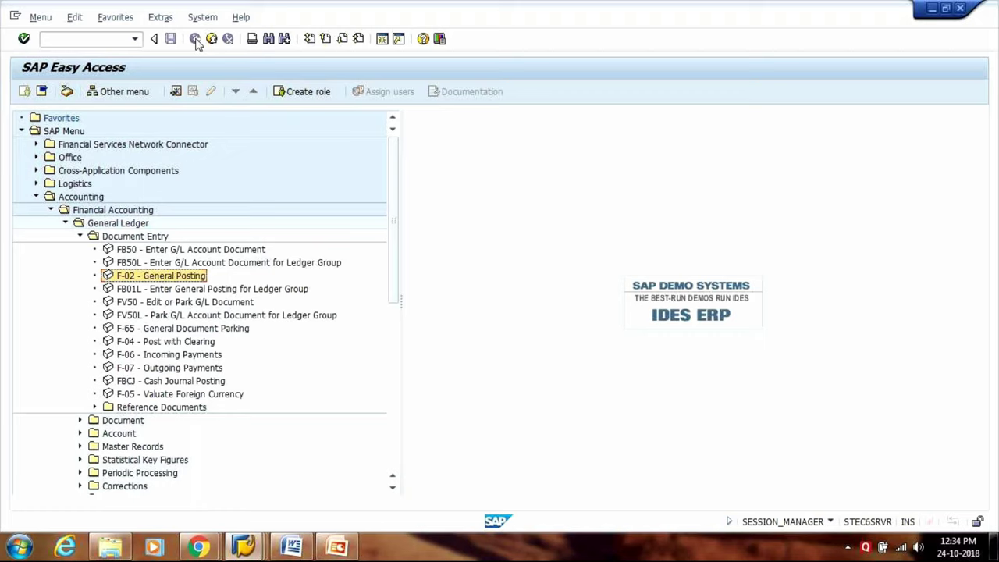
- Try to open the G/L account balance display with /nfs10n
click(65, 40)
text(/n)
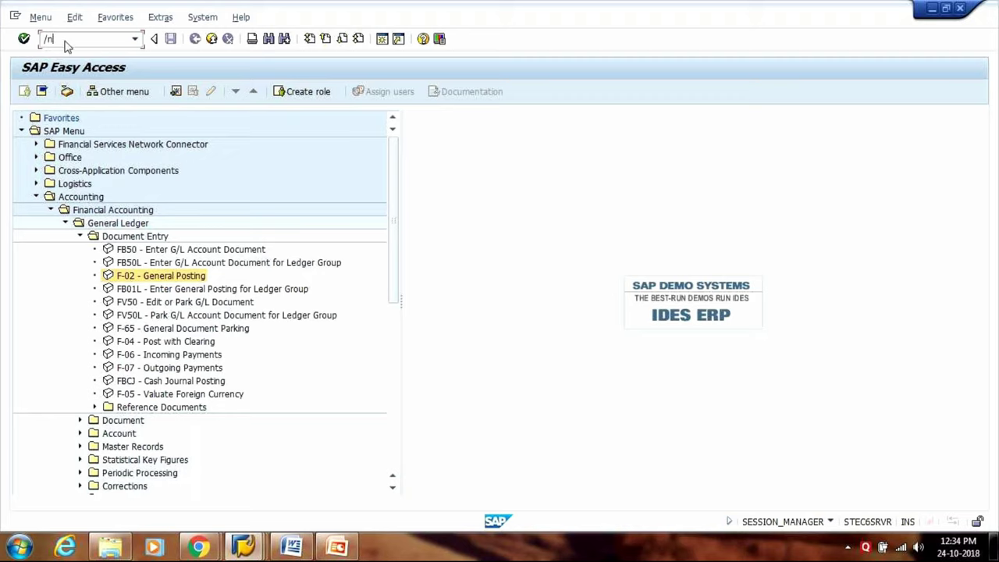
text(fs10n)
key(Return)
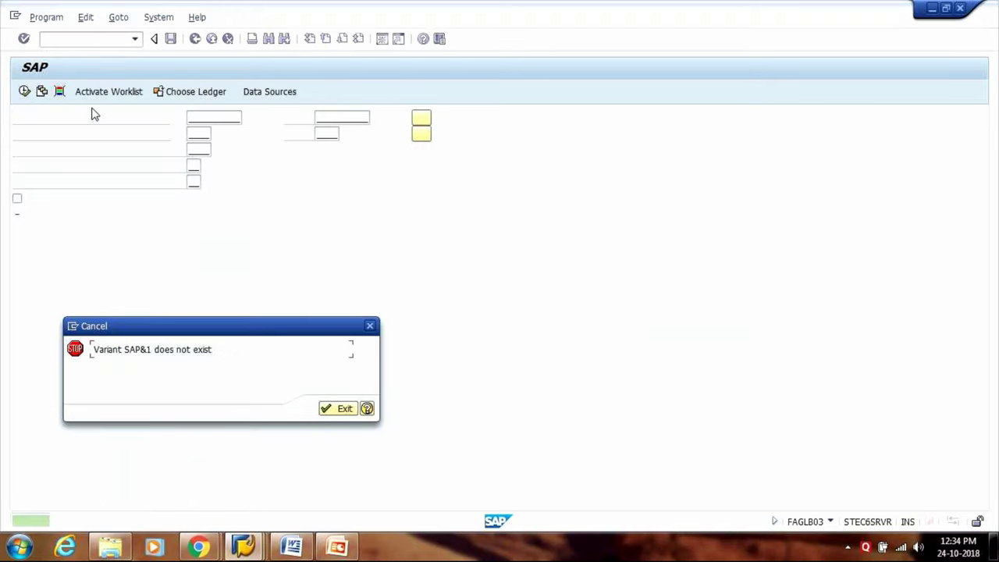
click(370, 326)
- Open the G/L account line item display with /nfbl3n
click(70, 39)
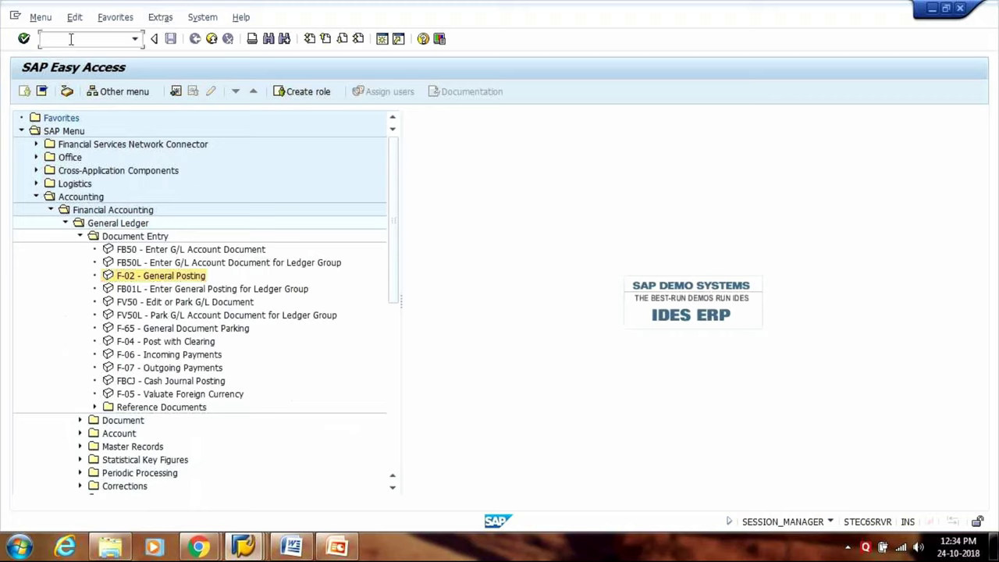
text(/nfbl3n)
key(Return)
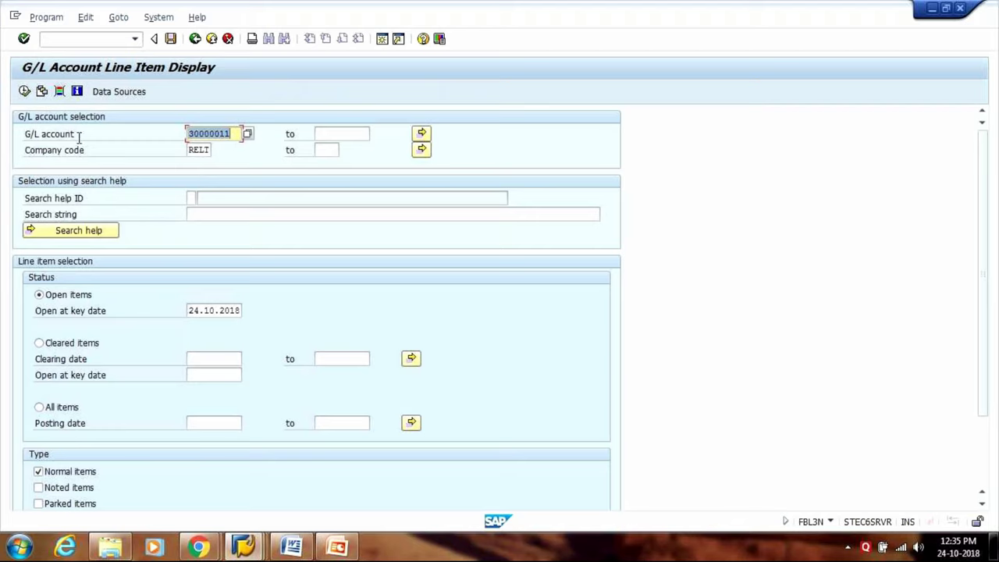
- Look up the company's G/L accounts sorted by account number and choose the Postage Expenses Account for the report
click(247, 133)
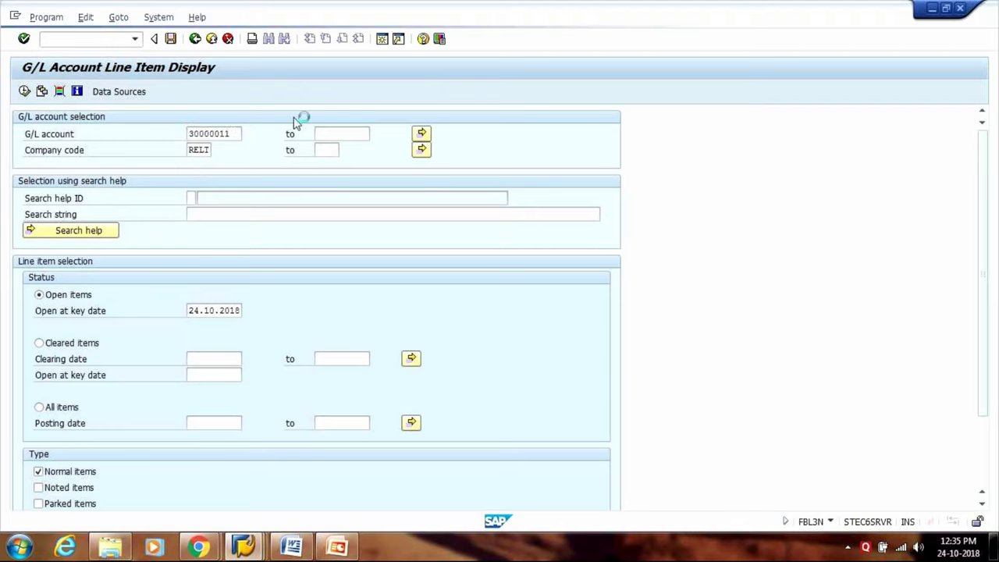
key(Return)
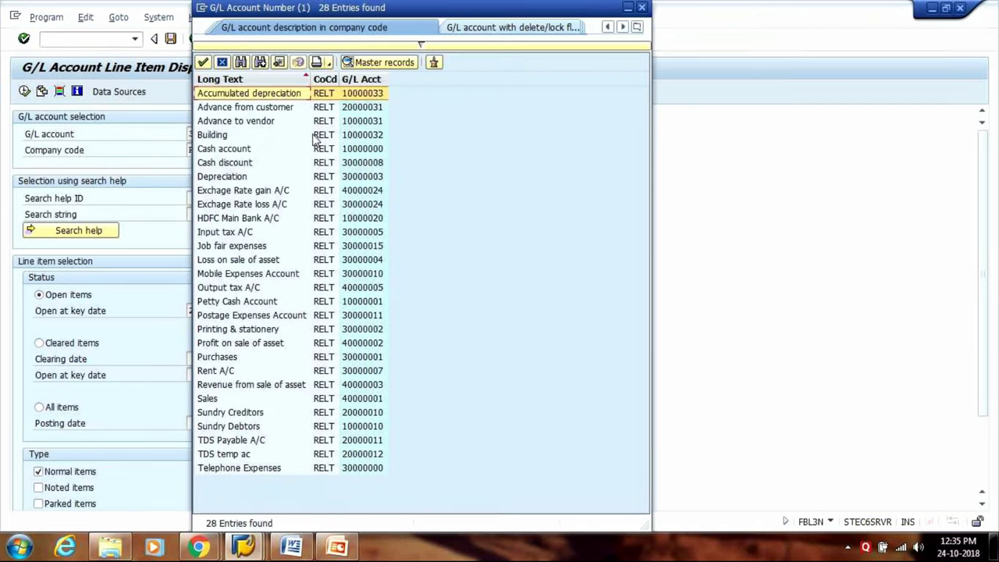
click(364, 79)
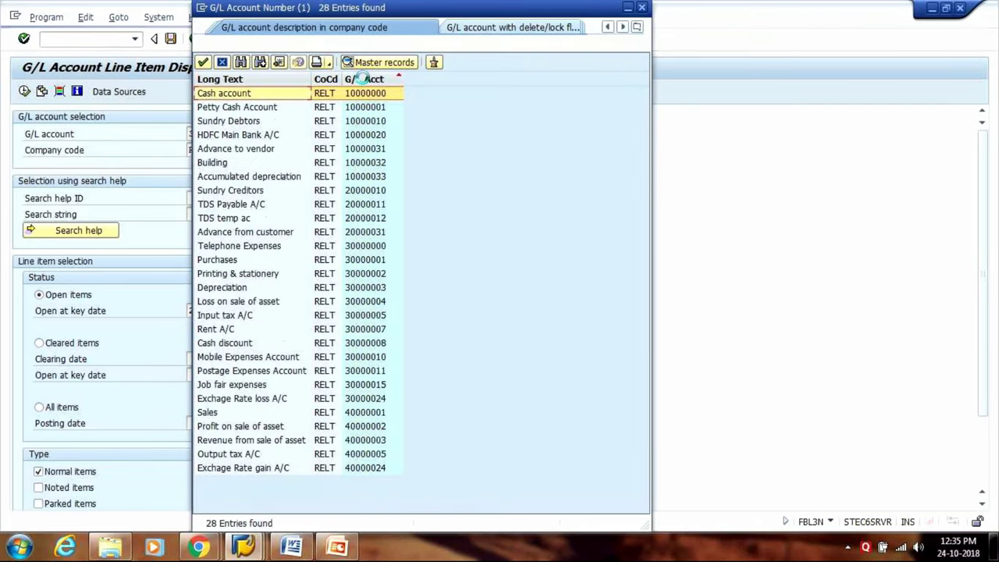
click(371, 371)
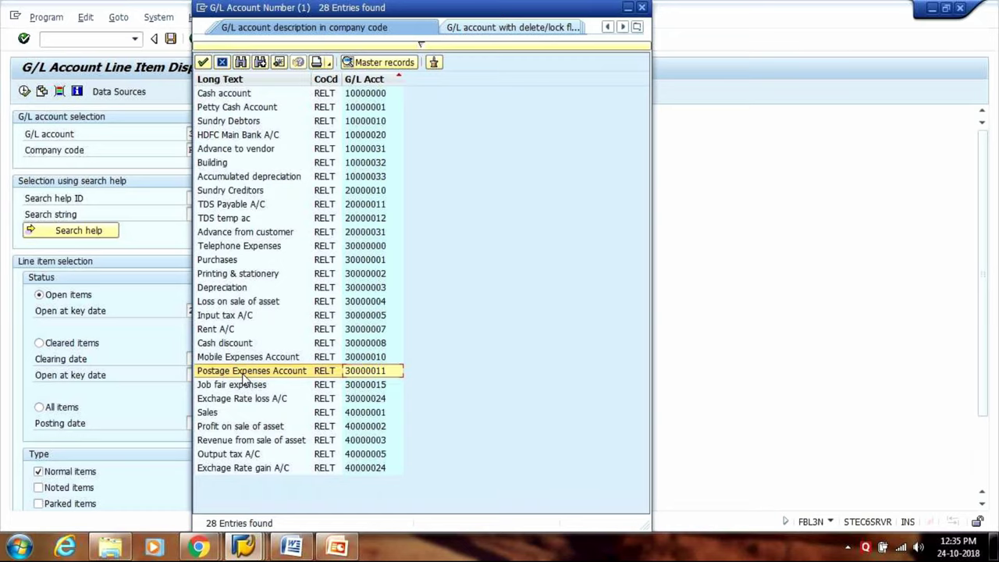
double_click(364, 371)
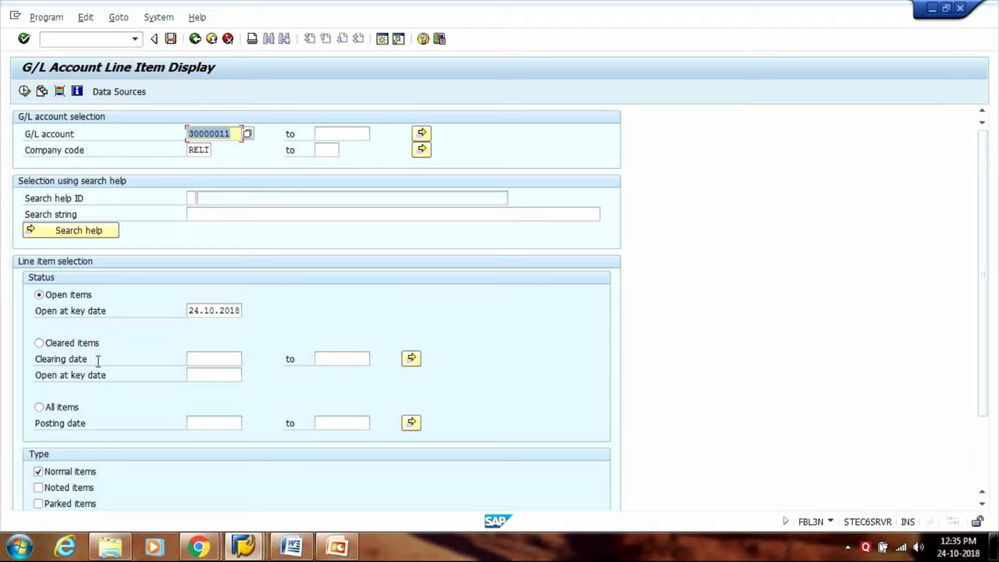
- Set the line item status to All items and run the report for the Postage Expenses Account
click(53, 350)
click(39, 407)
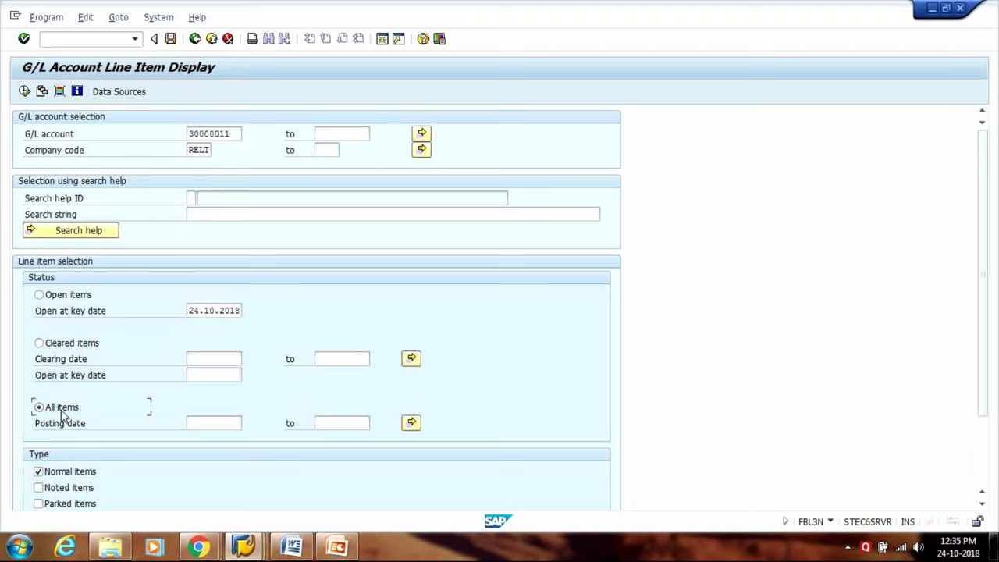
click(25, 92)
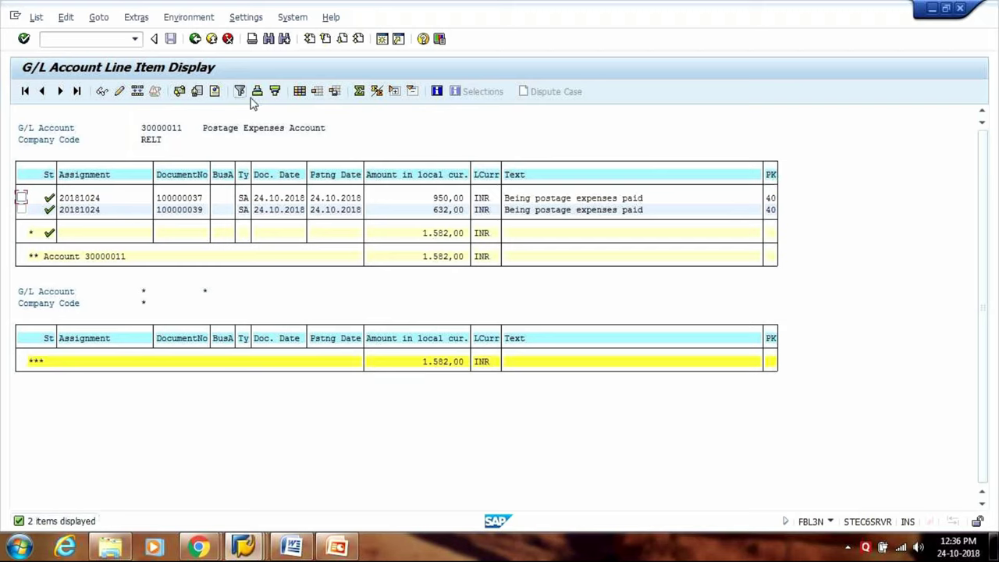
- Add the hidden Company Code field to the line item layout before Amount in local currency and apply the layout
click(302, 95)
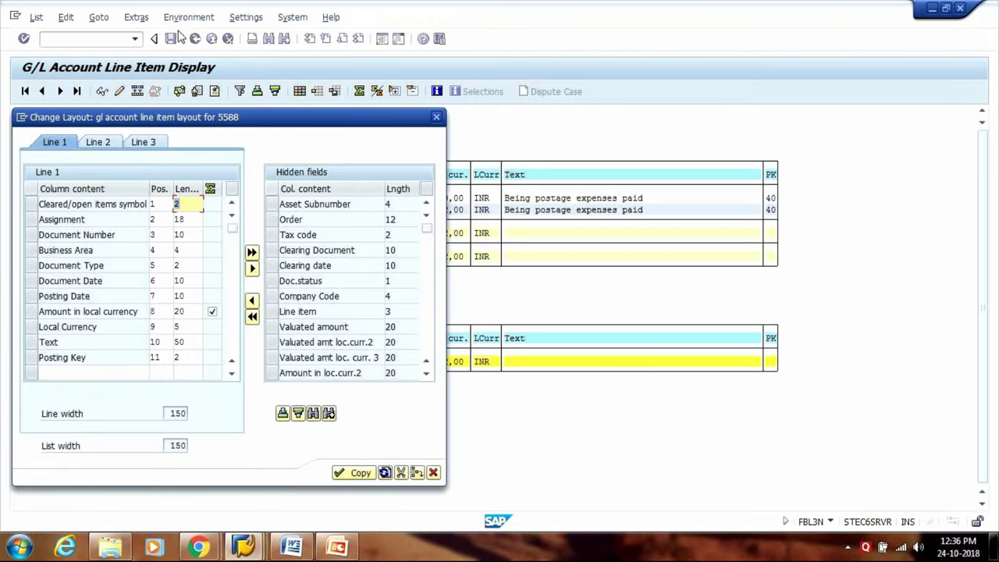
drag(148, 125, 620, 118)
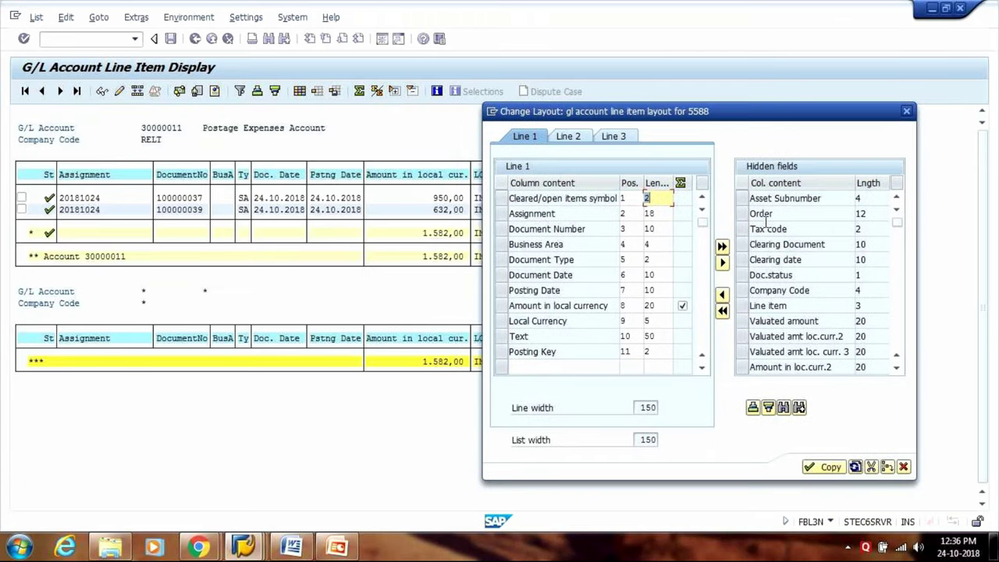
click(792, 229)
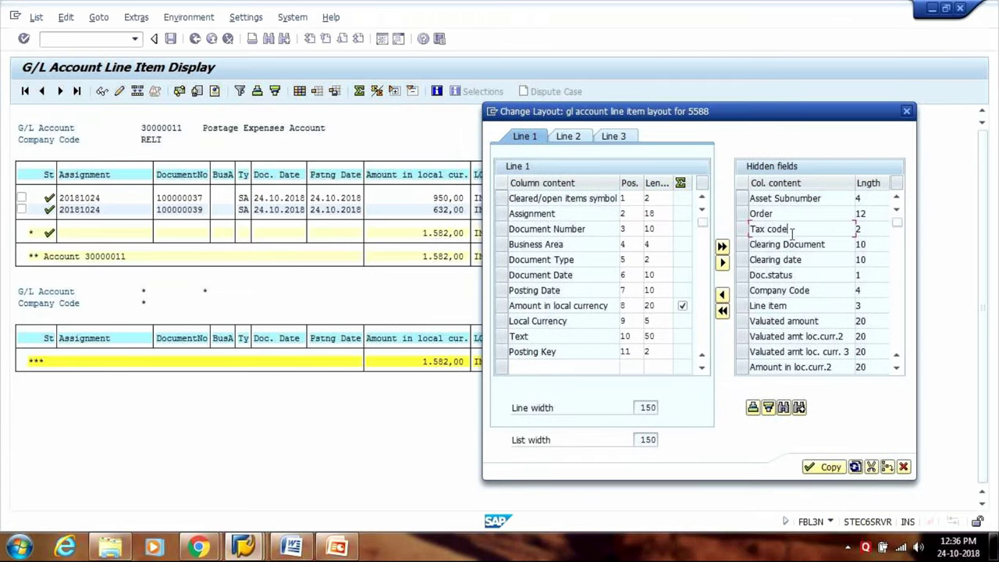
click(743, 290)
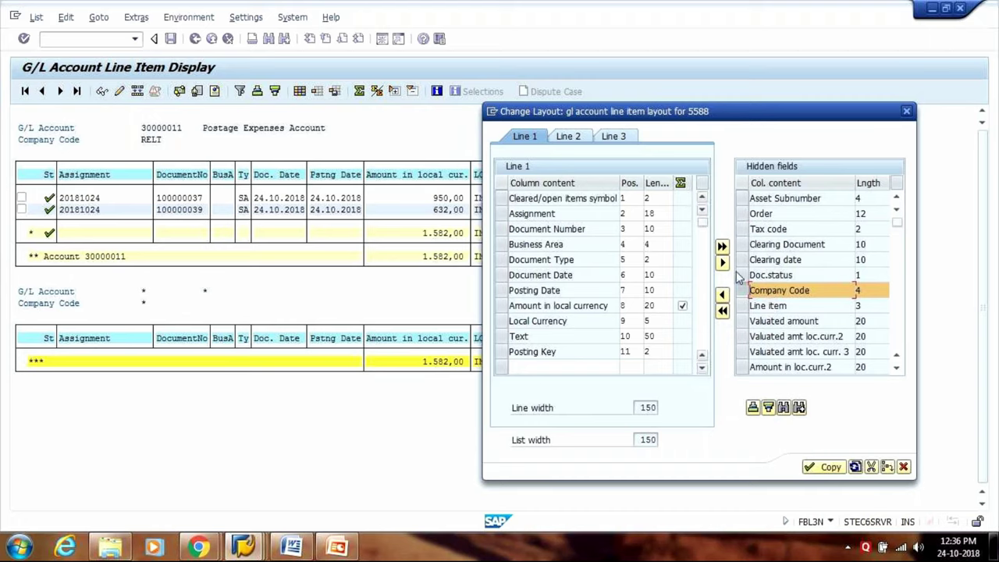
click(505, 309)
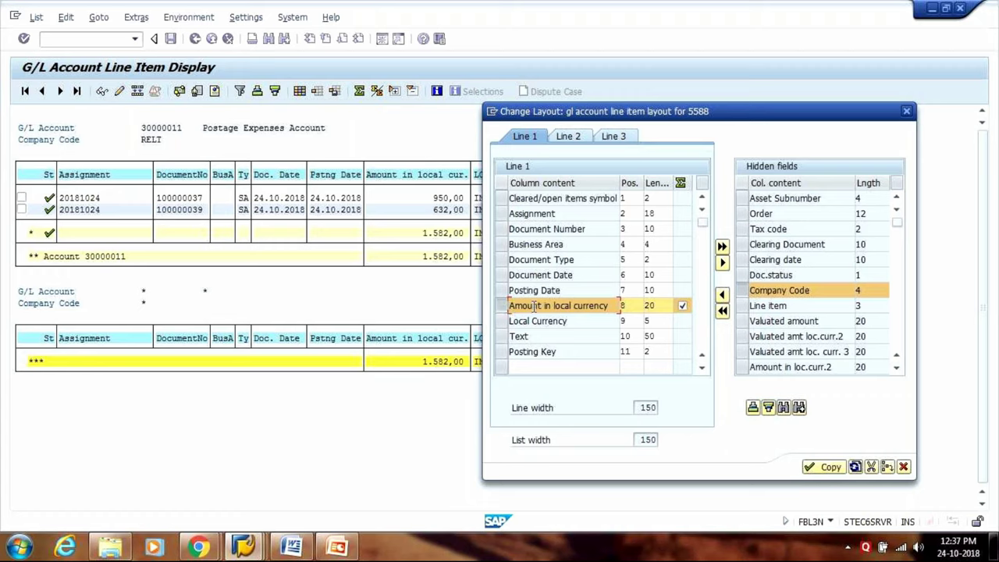
click(723, 299)
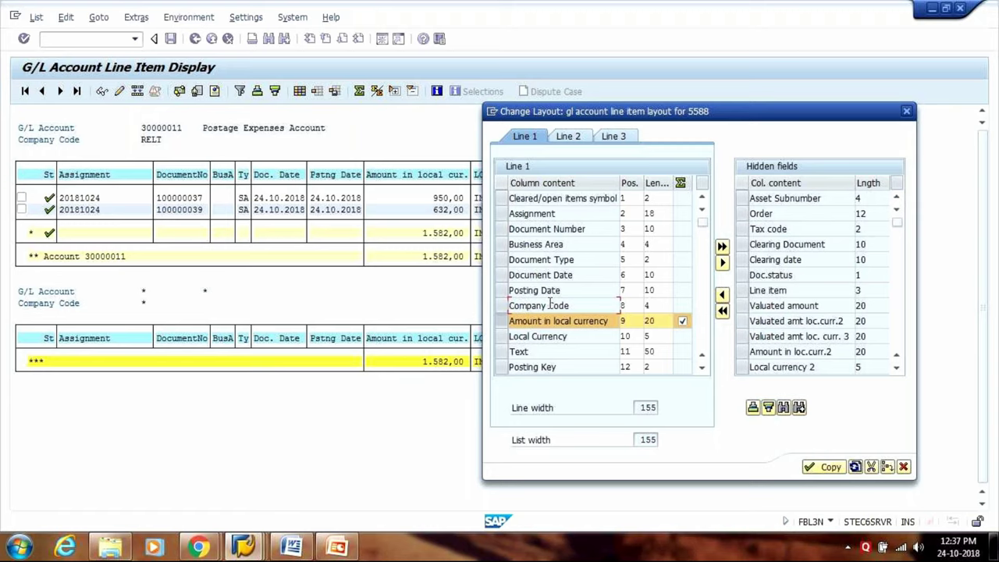
click(825, 468)
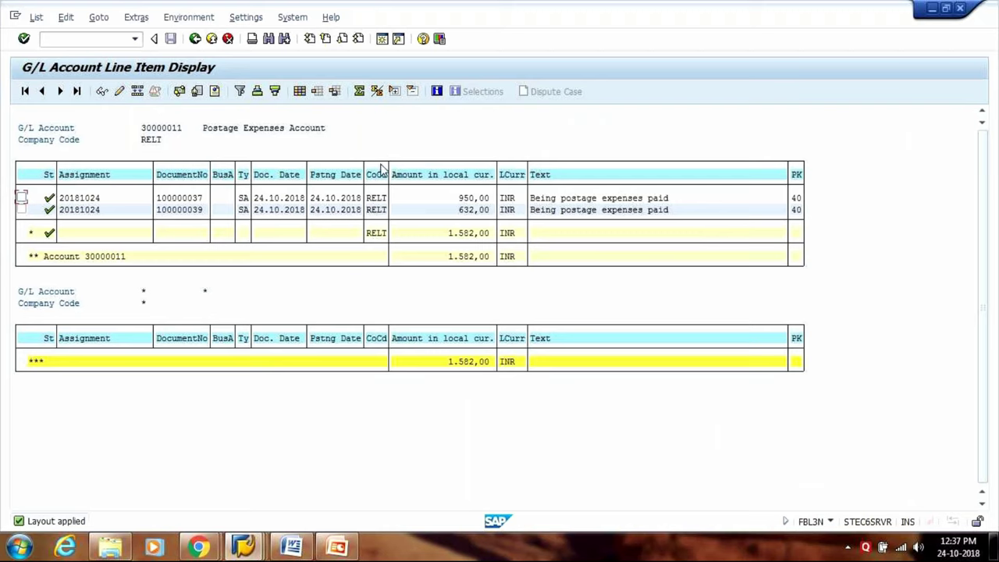
- Save the changed line item layout as /ZGL_report
click(336, 92)
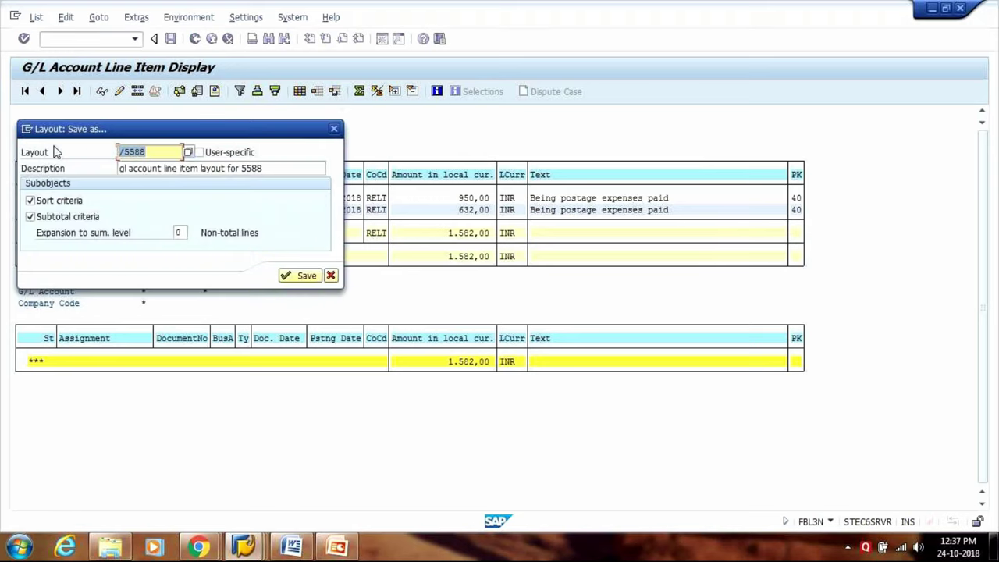
text(/)
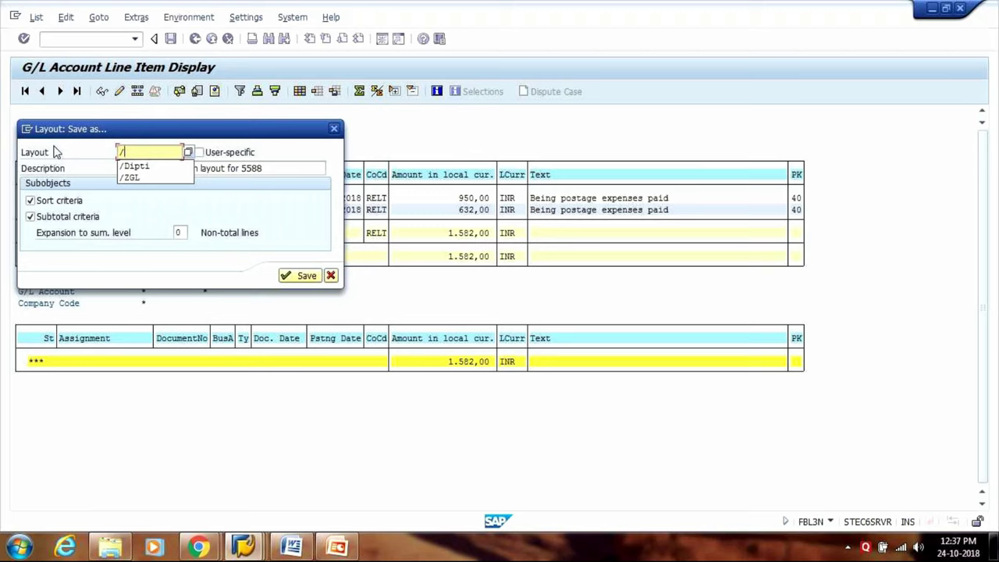
text(ZGL)
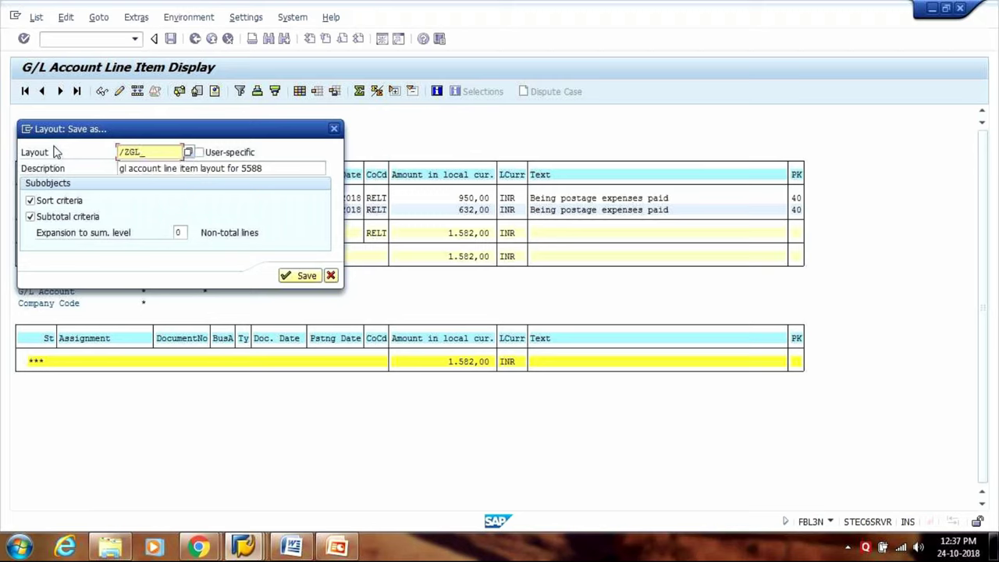
text(_report)
click(290, 277)
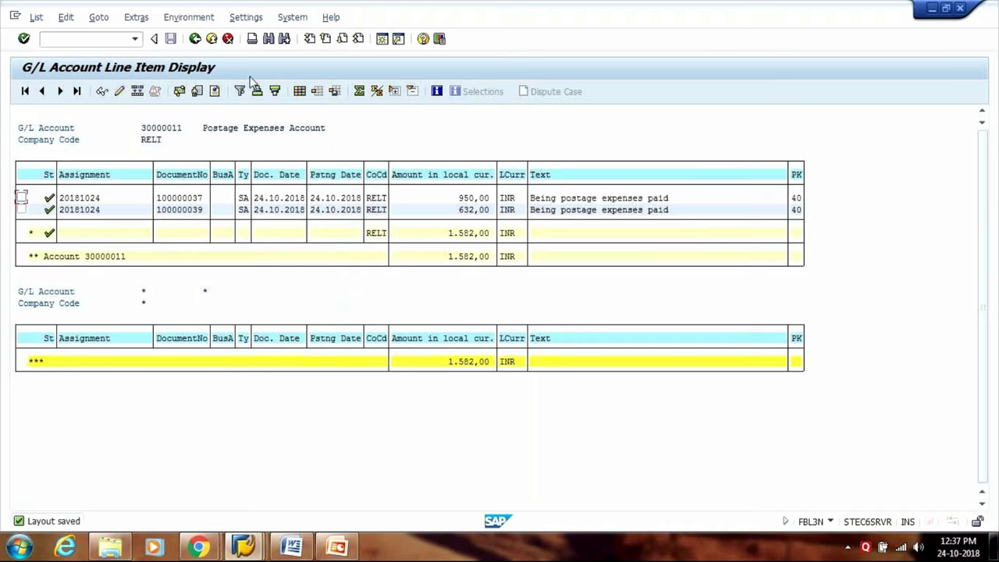
- Rerun the all-items report from the selection screen with the /ZGL_REPORT layout, then return to the selection screen
click(197, 44)
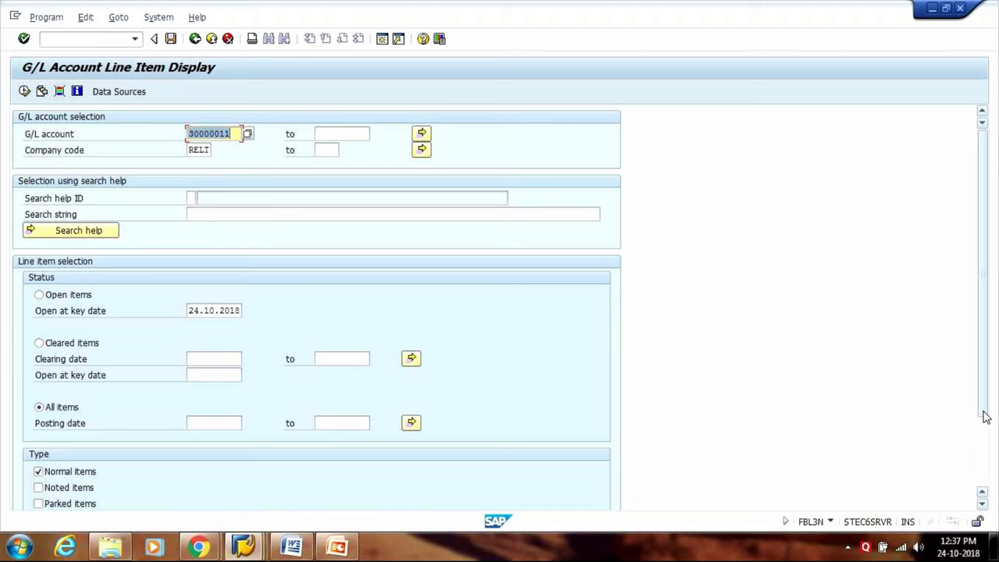
scroll(986, 418, down, 3)
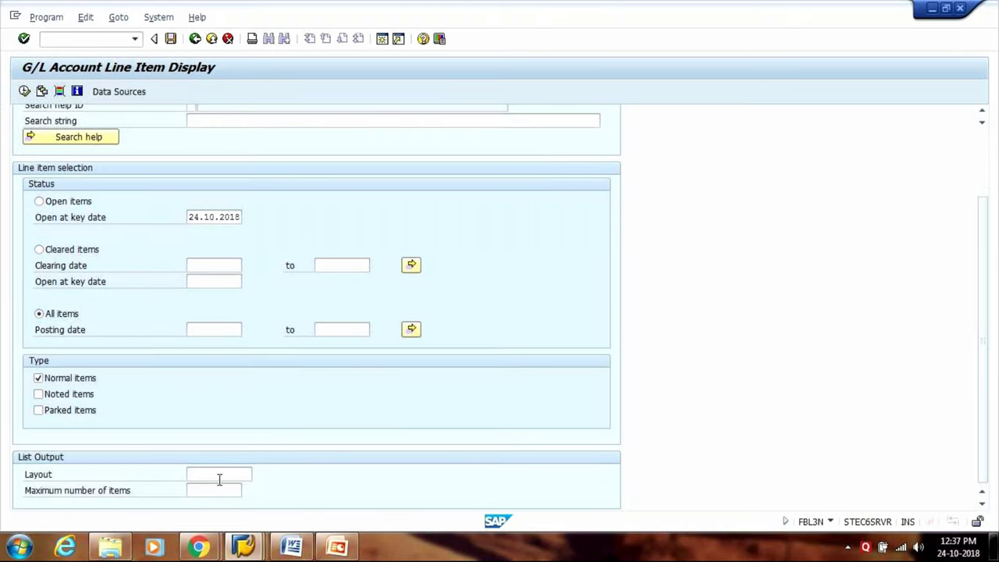
click(225, 477)
click(259, 474)
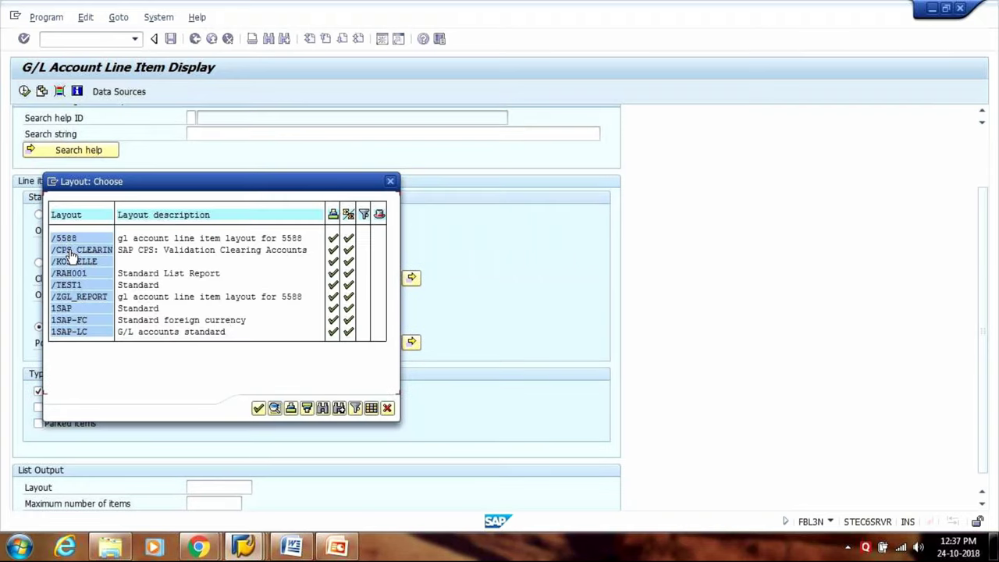
double_click(75, 299)
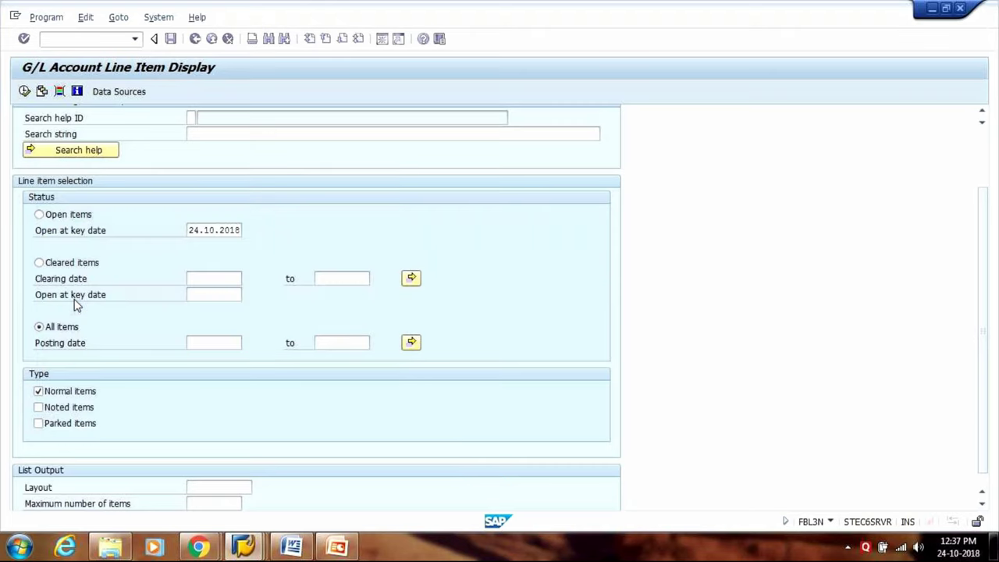
click(24, 91)
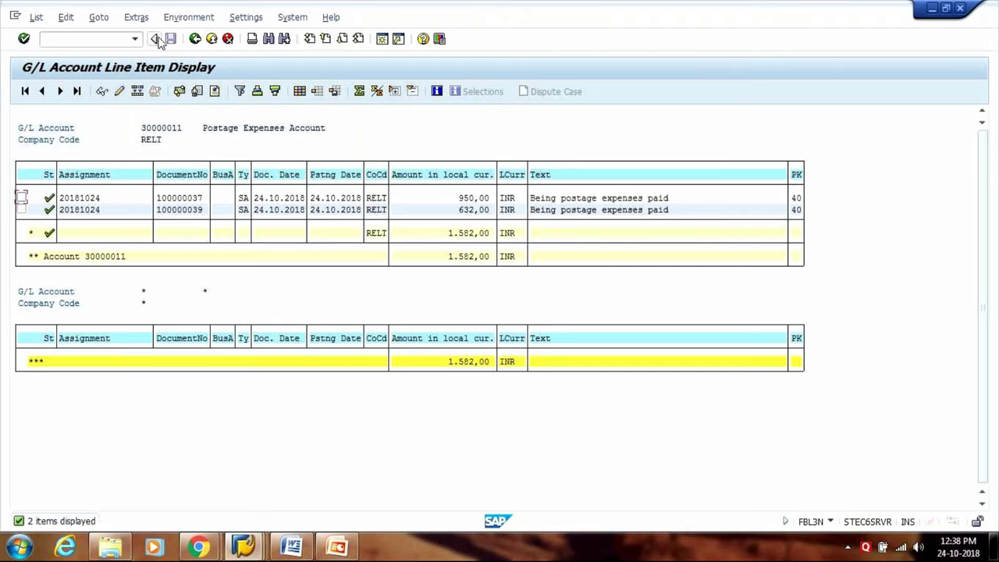
click(114, 42)
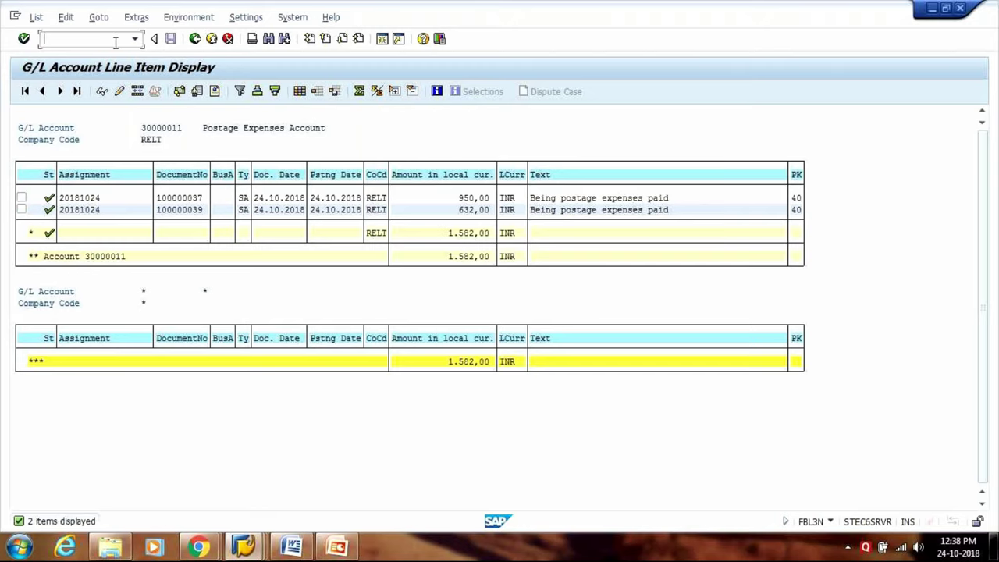
click(193, 41)
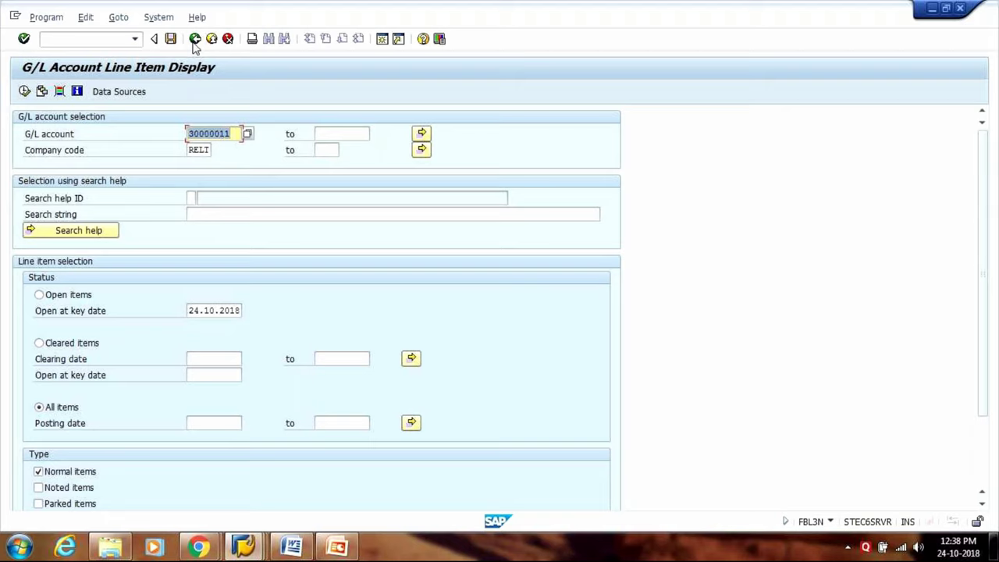
- Switch to the SAP FICO presentation in PowerPoint and show slide 9 with the contact details
mouse_move(347, 550)
click(339, 547)
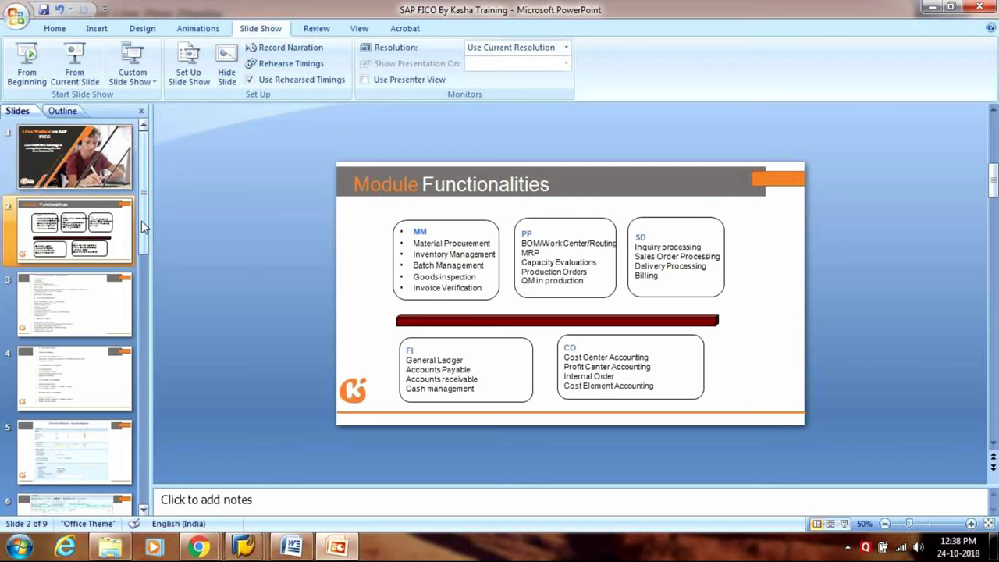
drag(141, 221, 145, 496)
click(71, 470)
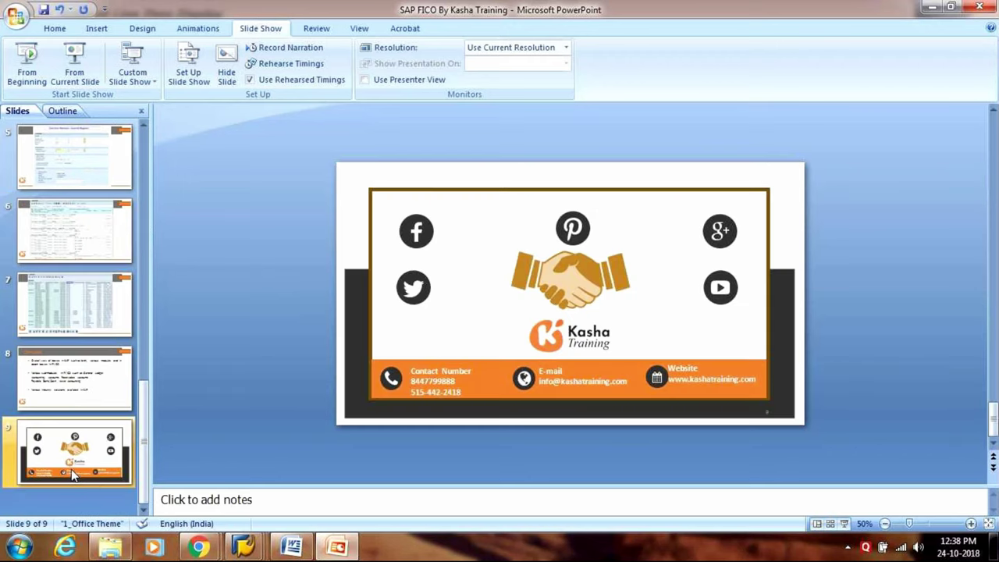